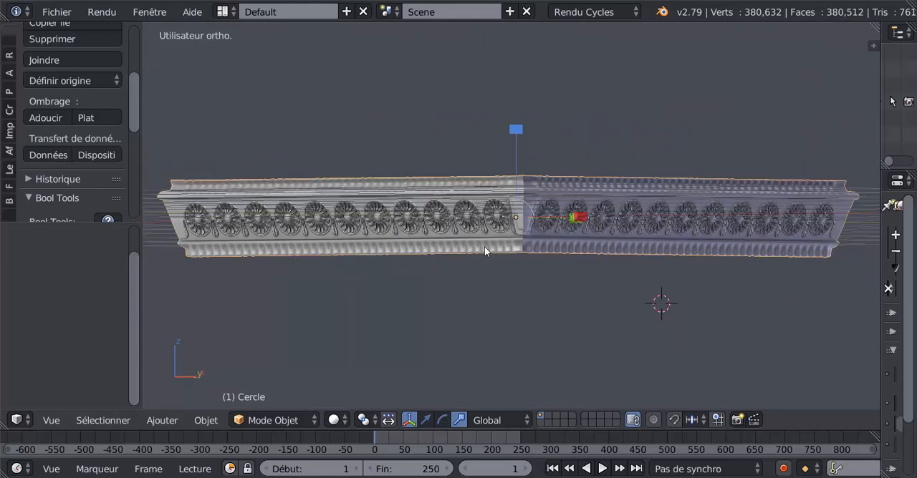
Step: Examine the finished cornice's corner, rosettes and mouldings from several angles, and compare it with the one in the "corniche demo florale" file
scroll(438, 297, up, 3)
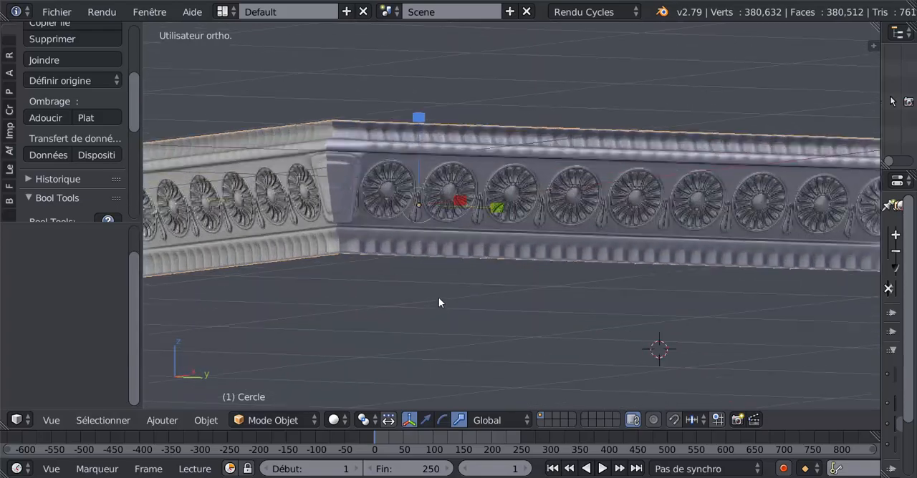
scroll(439, 298, up, 1)
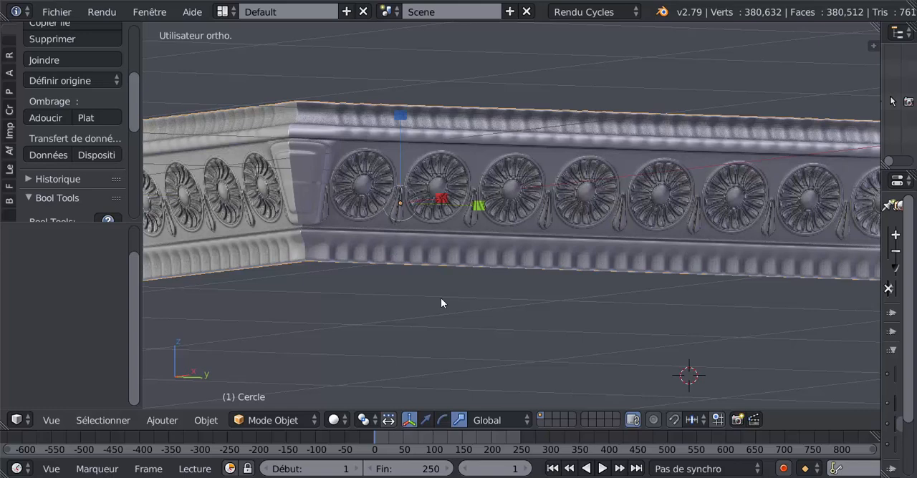
scroll(487, 173, down, 2)
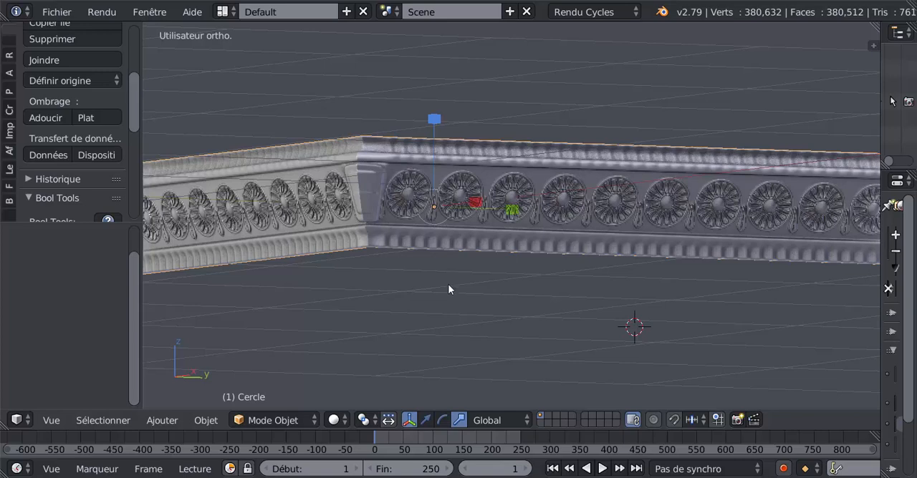
middle_drag(477, 291, 491, 257)
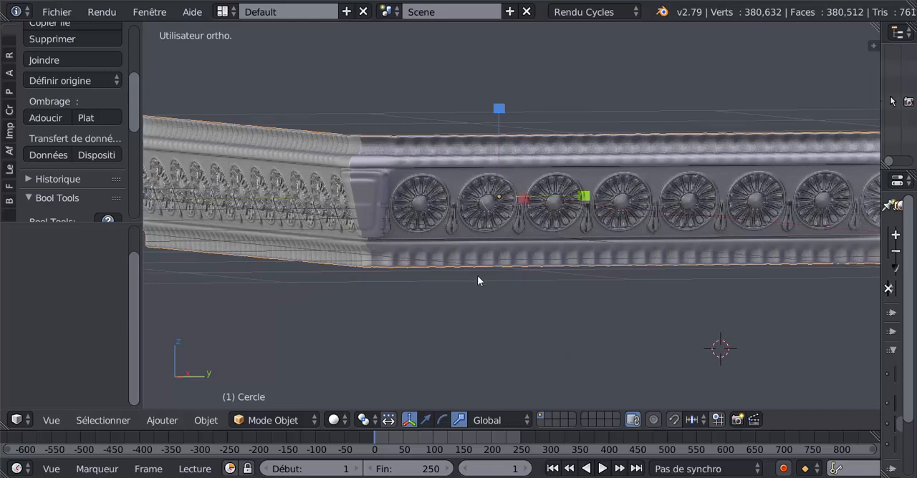
scroll(478, 278, up, 2)
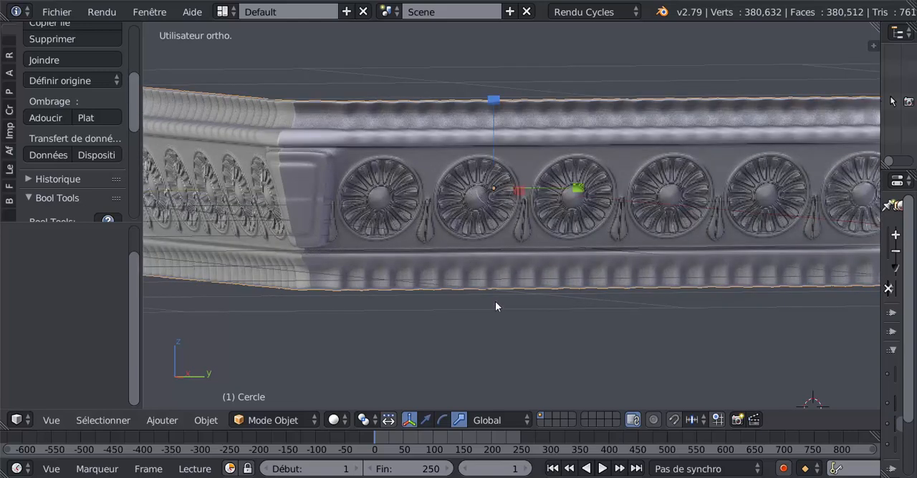
click(673, 458)
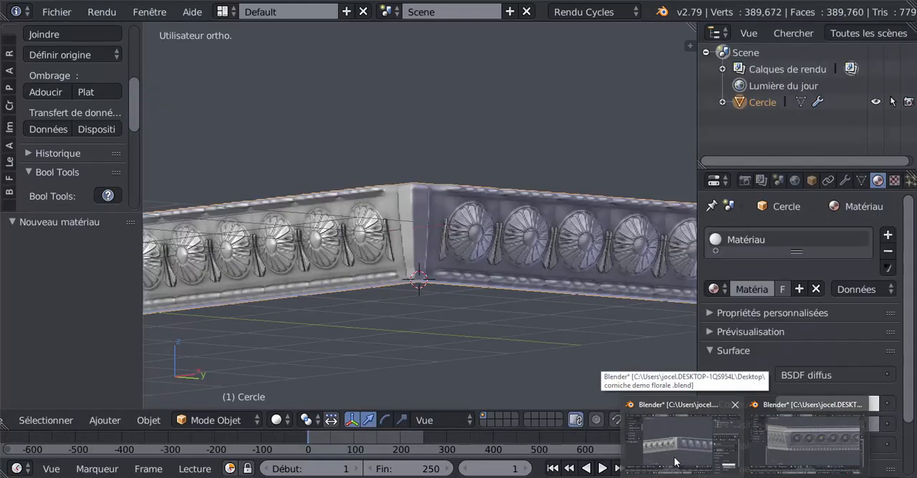
click(786, 448)
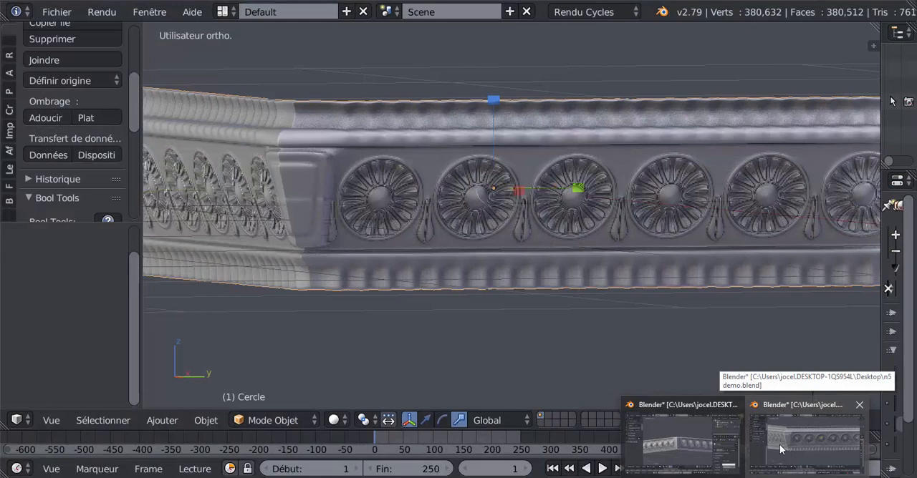
scroll(634, 322, down, 2)
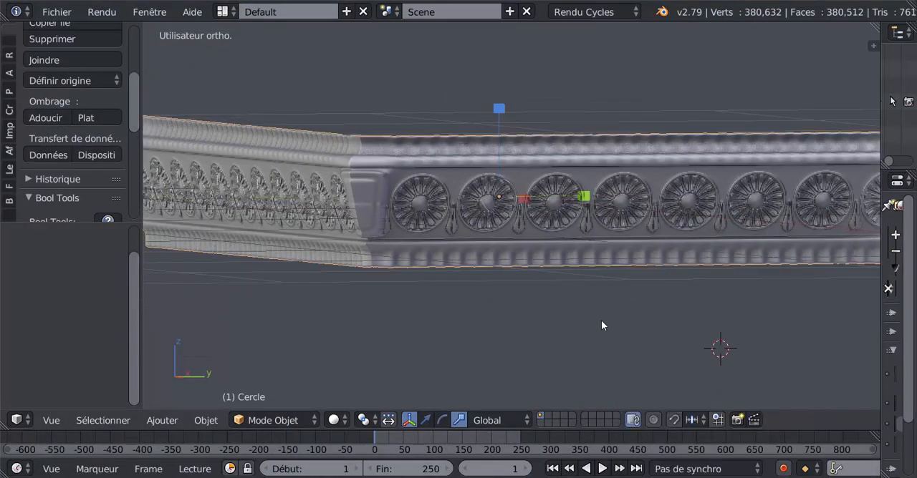
middle_drag(601, 322, 641, 323)
scroll(594, 323, up, 2)
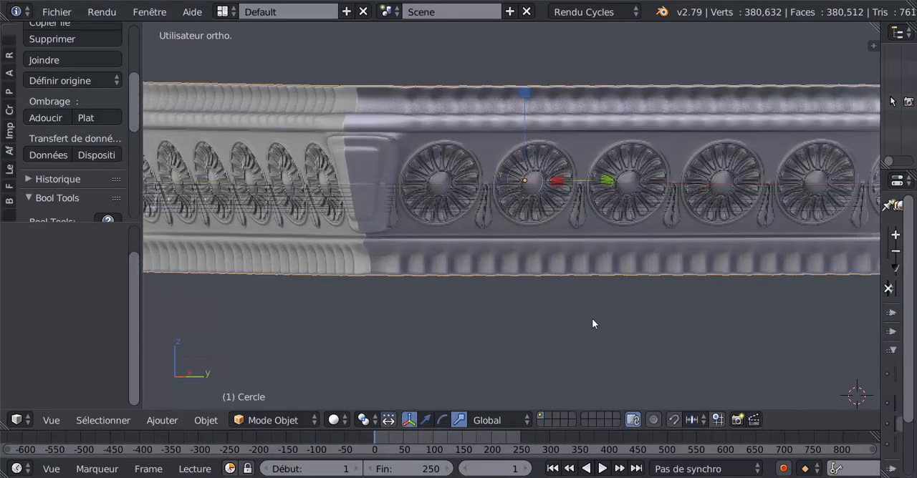
scroll(591, 318, down, 3)
middle_drag(585, 316, 552, 322)
scroll(532, 306, up, 2)
scroll(549, 319, up, 1)
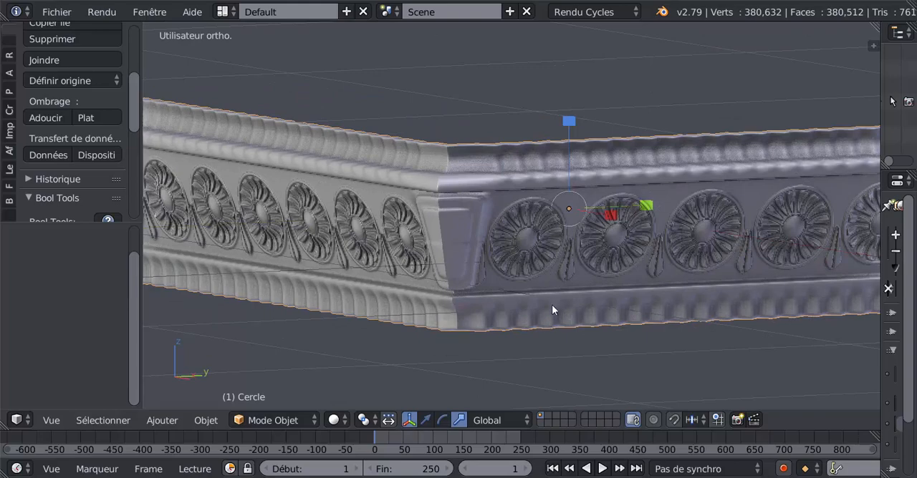
scroll(551, 306, down, 2)
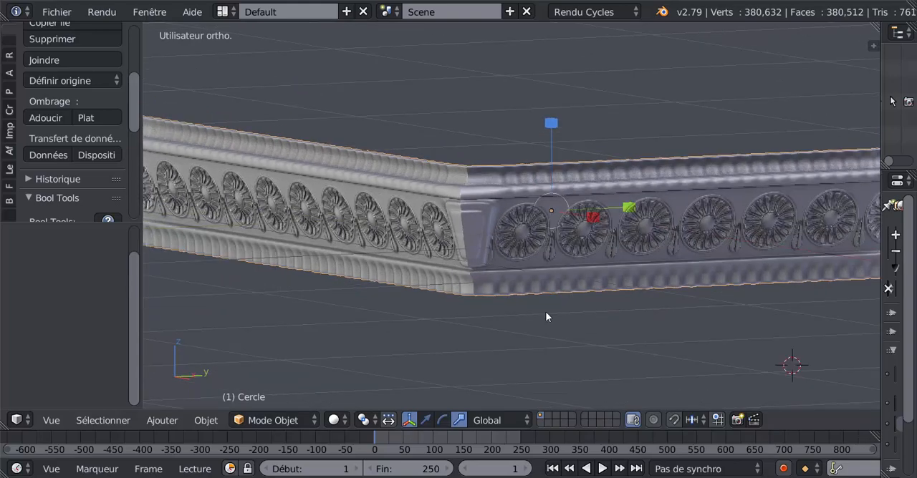
middle_drag(527, 328, 541, 311)
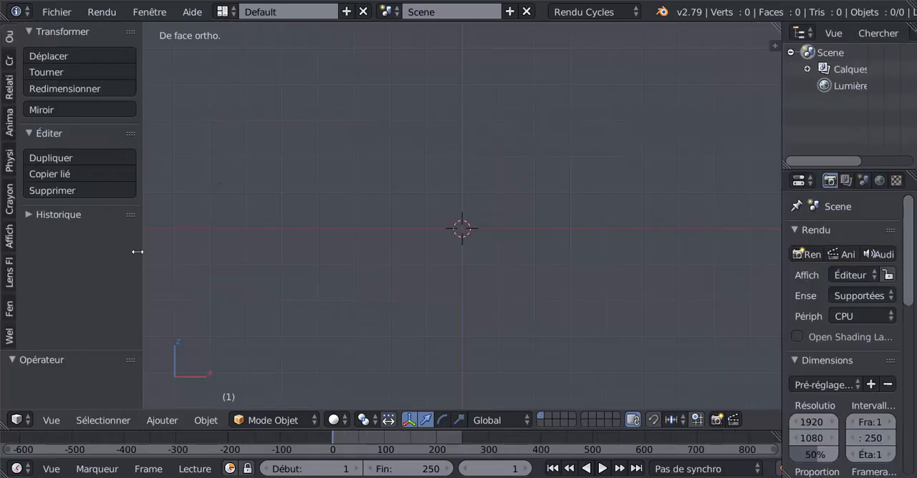
Step: Add a mesh circle with 16 vertices at the origin
click(7, 61)
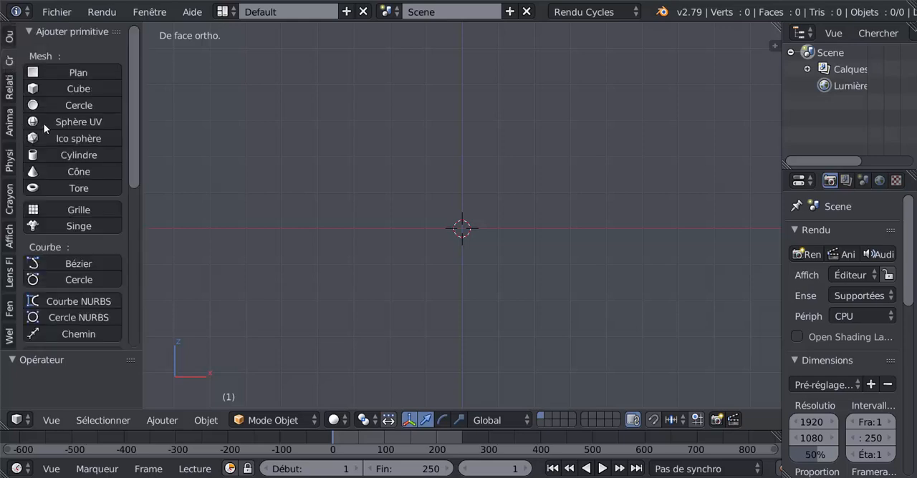
drag(47, 106, 44, 155)
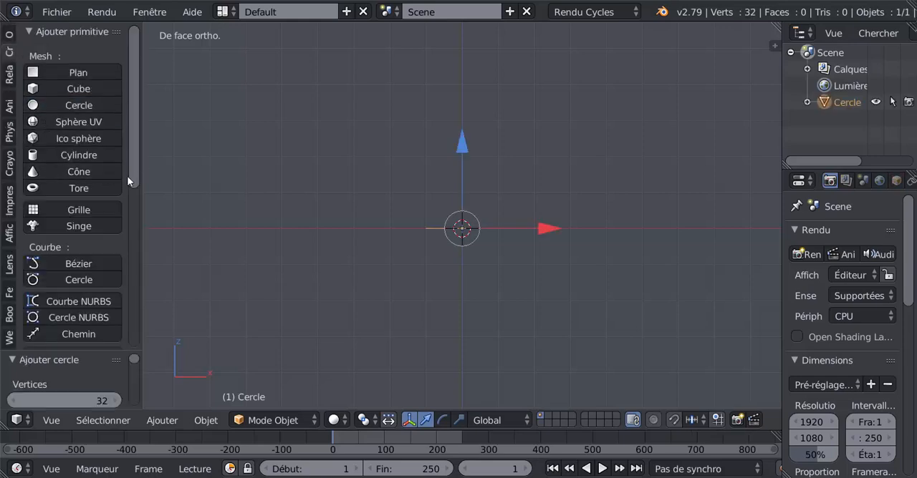
drag(130, 174, 135, 233)
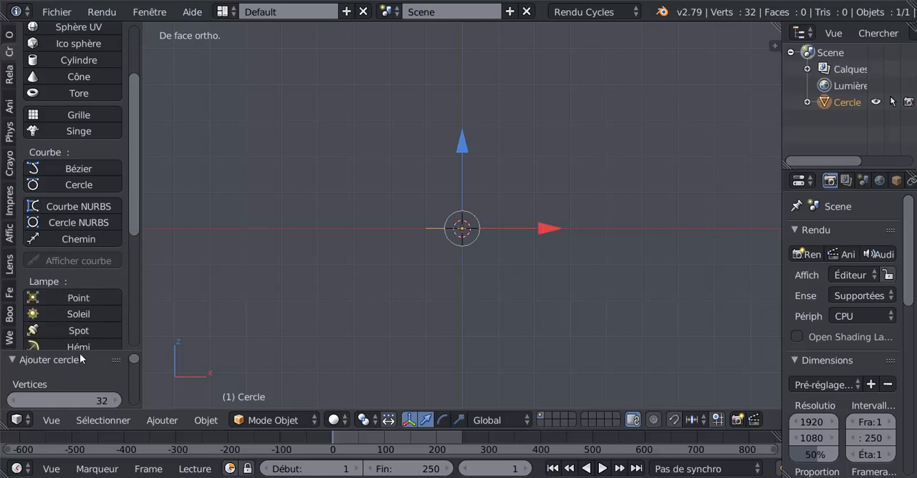
drag(81, 351, 79, 164)
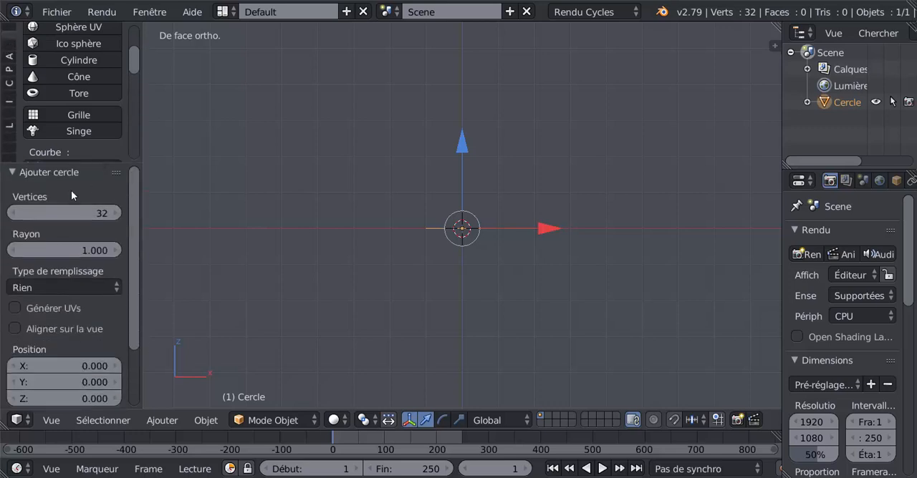
click(101, 216)
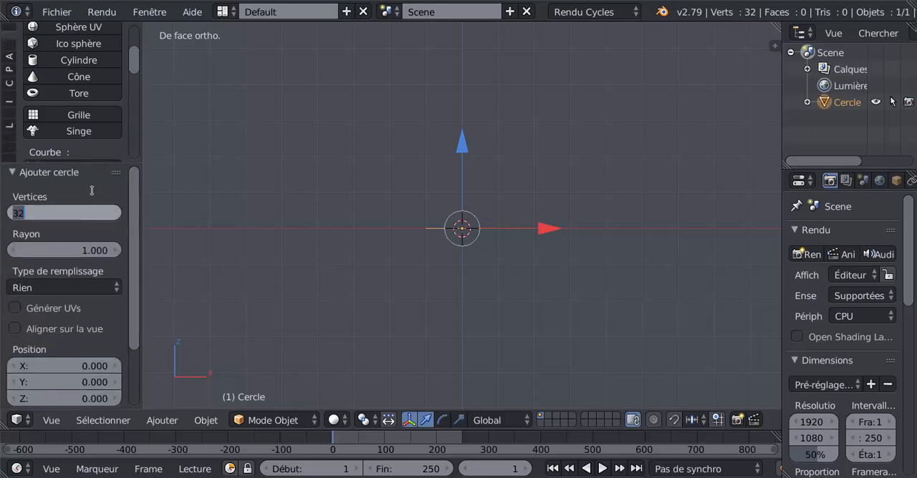
text(16)
key(Return)
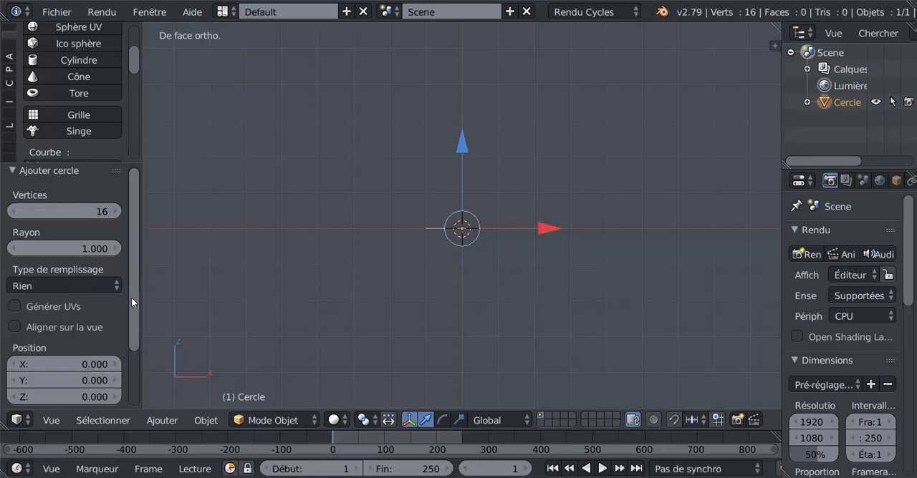
Step: Rotate the circle 90° about the global X axis and return to the front view
scroll(133, 278, down, 1)
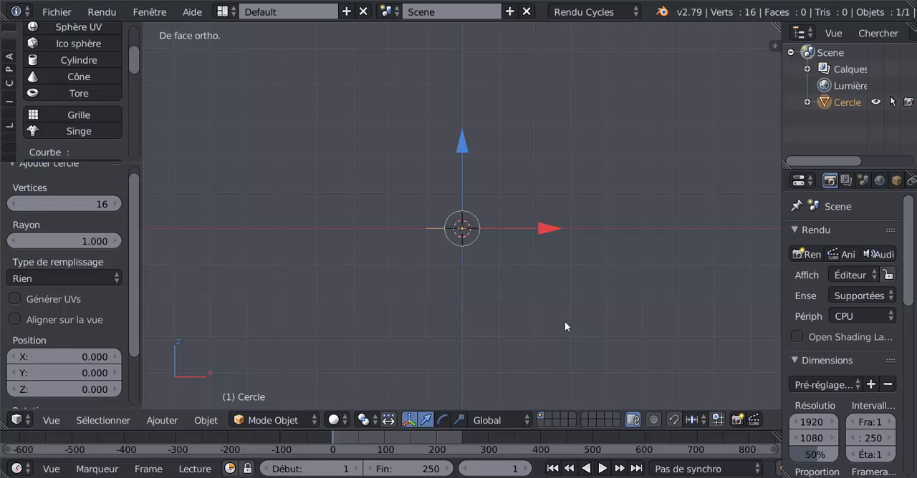
text(rx)
text(90)
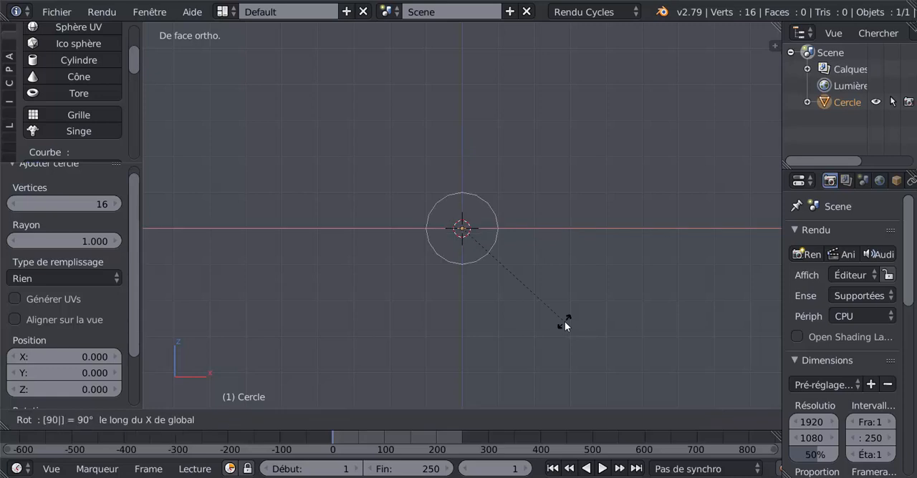
key(Return)
middle_drag(651, 316, 561, 366)
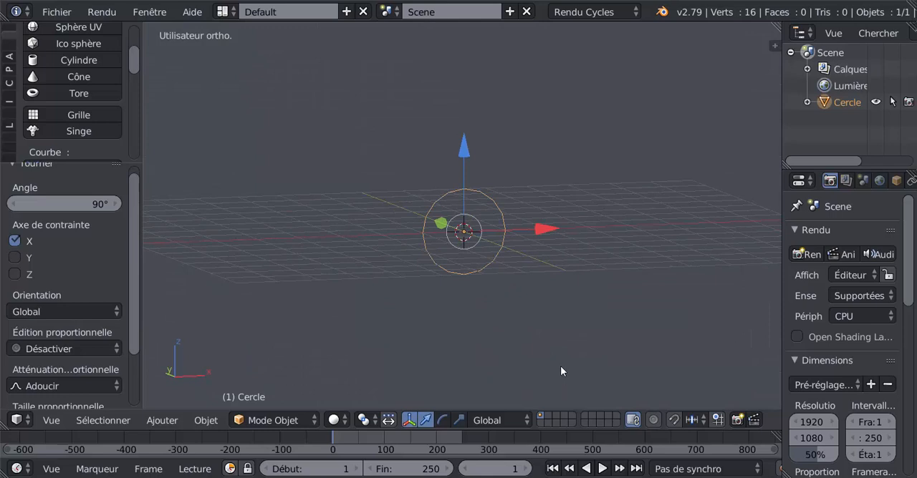
key(KP_1)
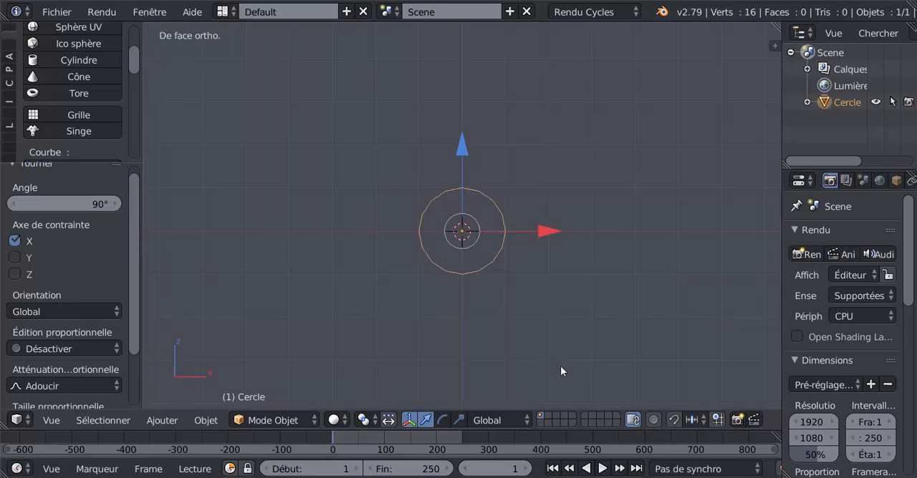
Step: Enter Edit mode and scale all the circle's vertices uniformly to about 0.899
scroll(565, 366, up, 4)
key(Tab)
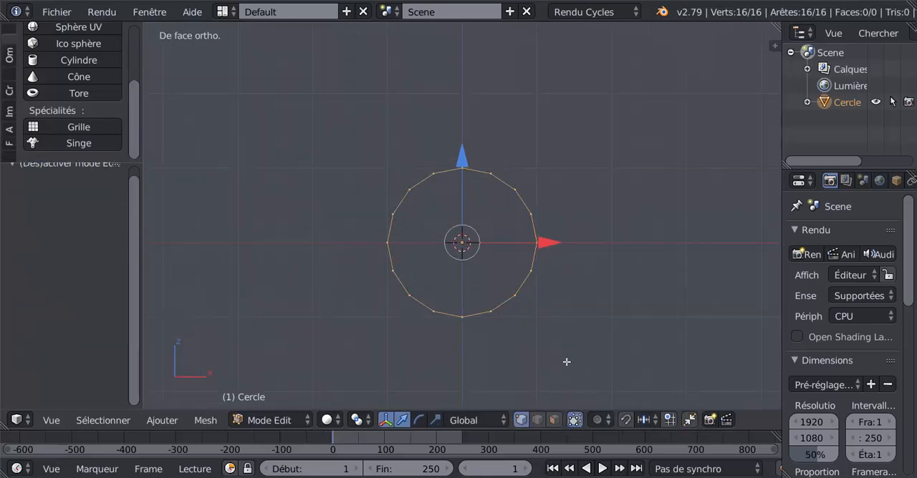
drag(782, 343, 785, 343)
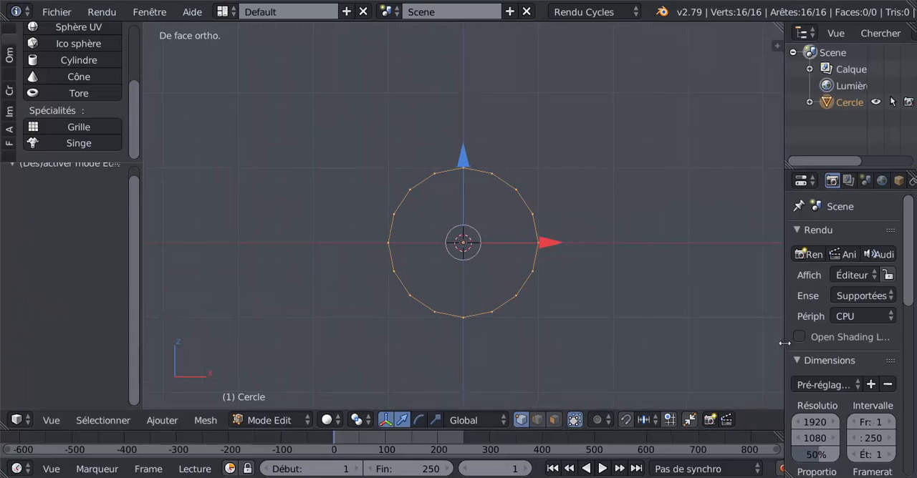
scroll(645, 329, up, 1)
scroll(547, 322, up, 1)
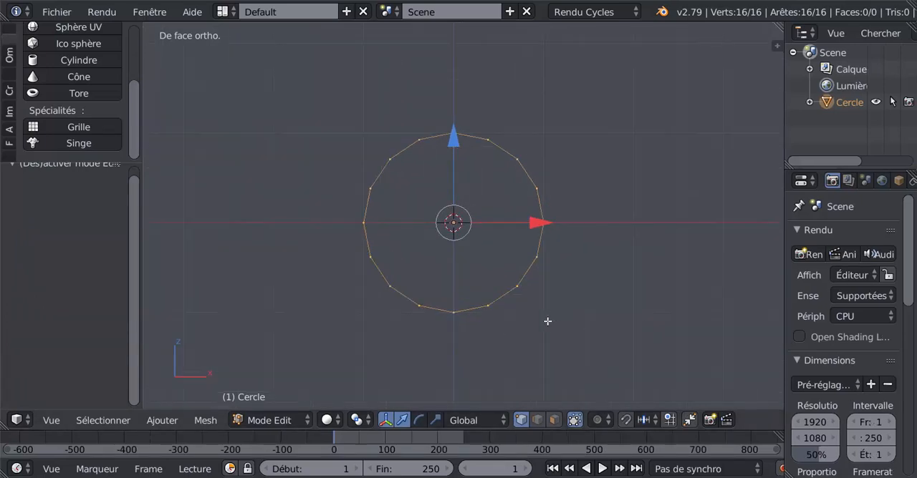
scroll(526, 303, up, 2)
shift+middle_drag(557, 310, 512, 315)
scroll(553, 293, up, 3)
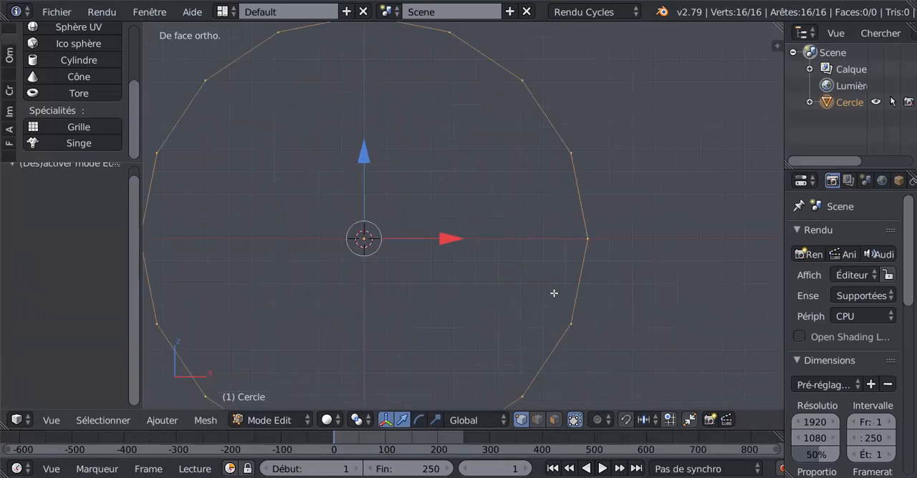
scroll(553, 292, down, 1)
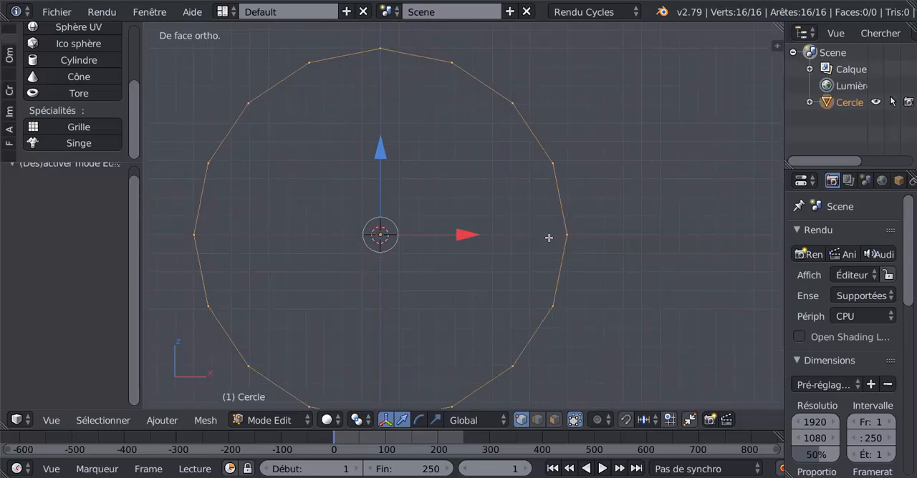
scroll(620, 350, up, 1)
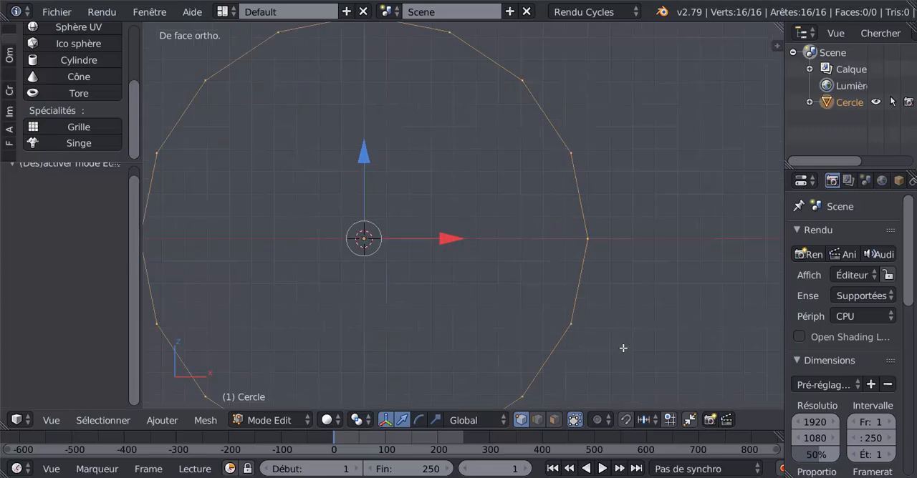
key(s)
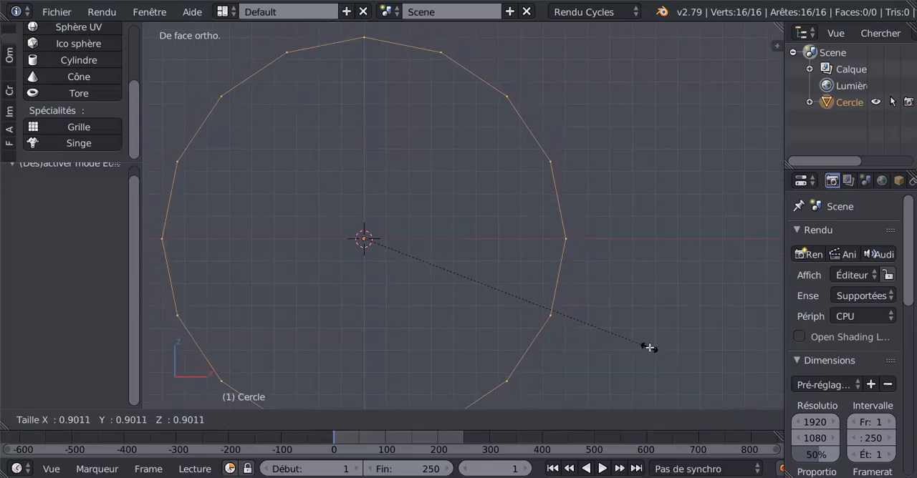
click(646, 346)
Step: Check the scaled circle's vertex on the X axis against the grid and review the resize operation's values
scroll(644, 329, up, 4)
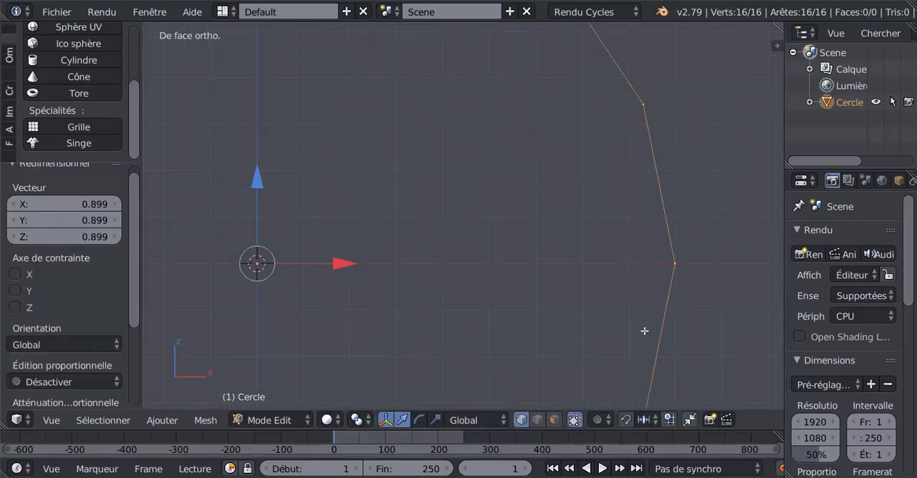
shift+middle_drag(645, 329, 467, 322)
scroll(467, 322, up, 6)
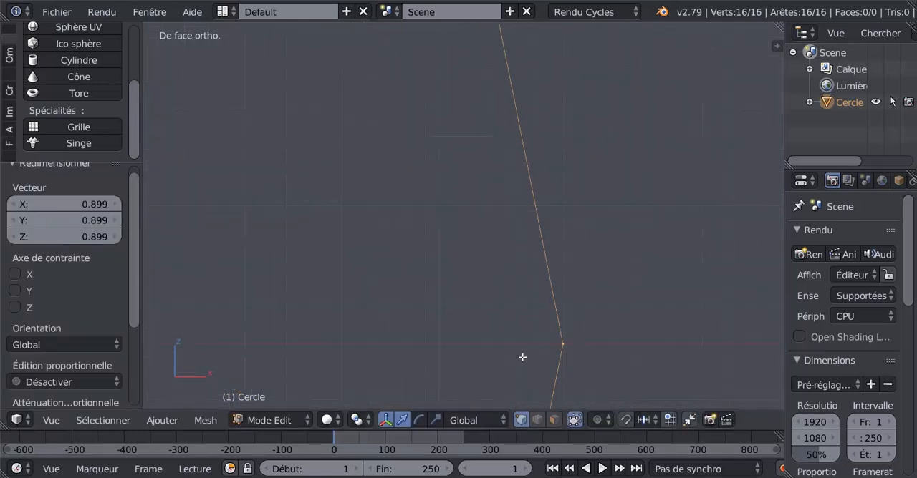
shift+middle_drag(588, 363, 597, 254)
scroll(597, 254, down, 4)
scroll(597, 254, down, 9)
shift+middle_drag(494, 349, 623, 364)
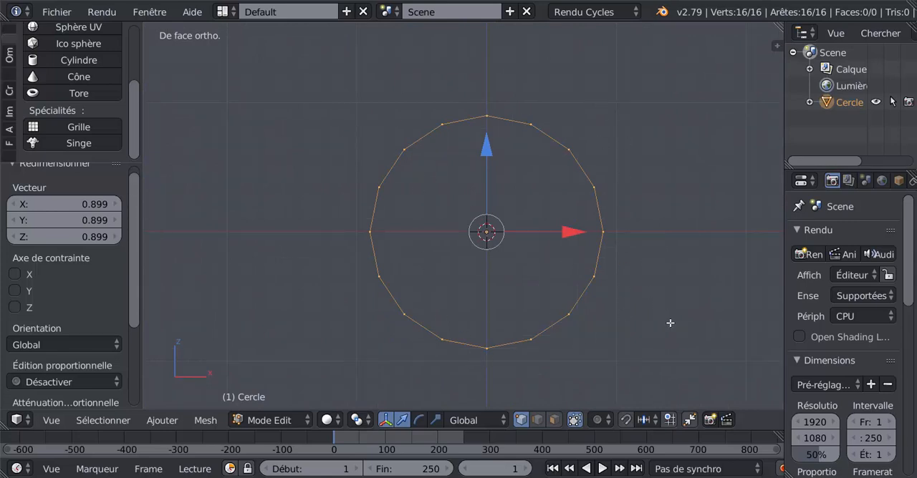
shift+middle_drag(669, 321, 636, 327)
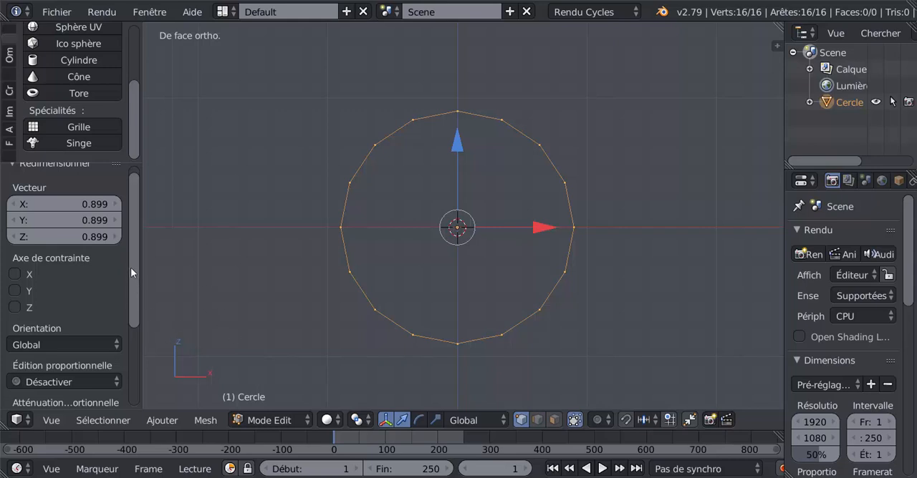
scroll(132, 261, up, 2)
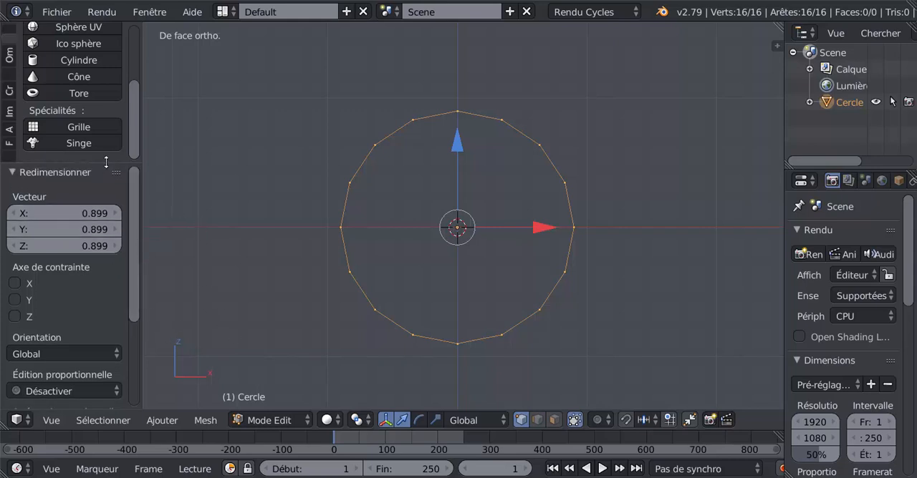
drag(106, 163, 108, 172)
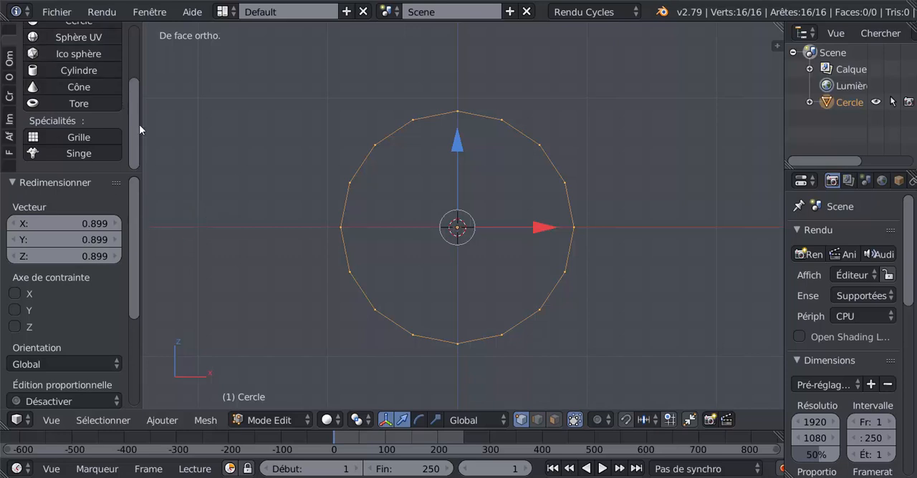
Step: Add a plane of radius 1 to the circle's mesh and rotate it 90° about the global X axis
scroll(139, 124, up, 5)
click(63, 72)
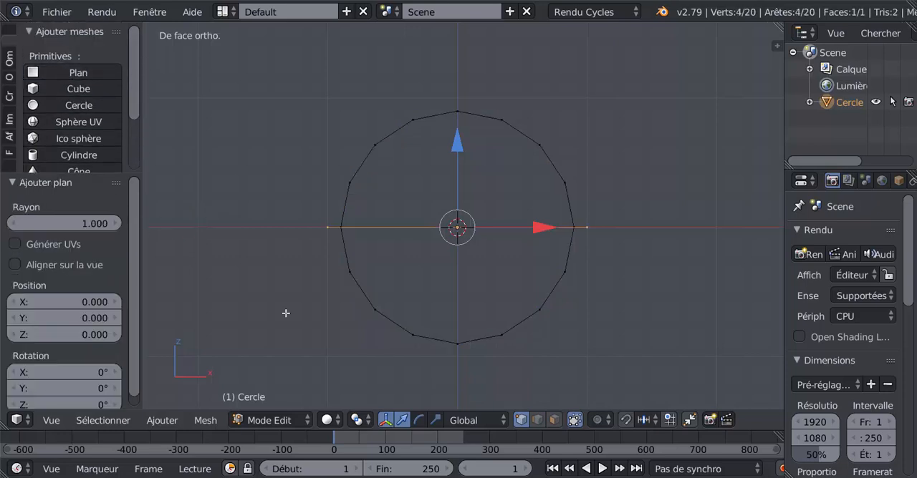
text(rx)
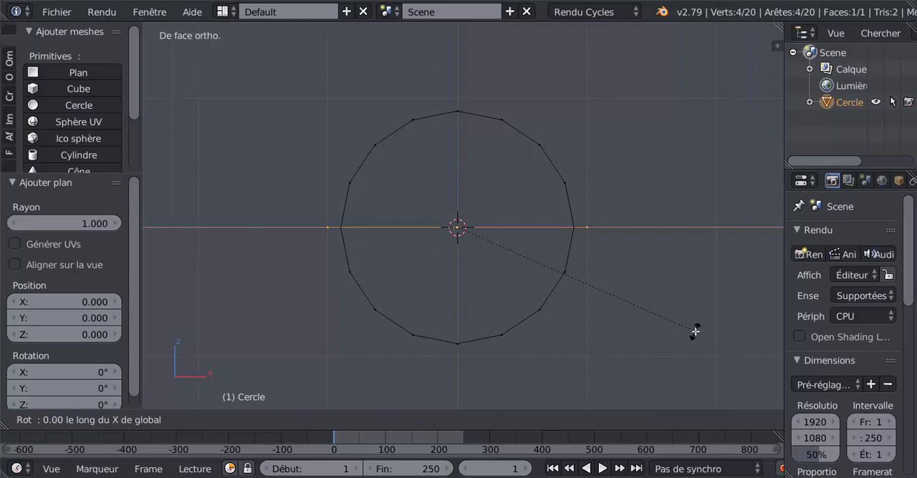
text(90)
key(Return)
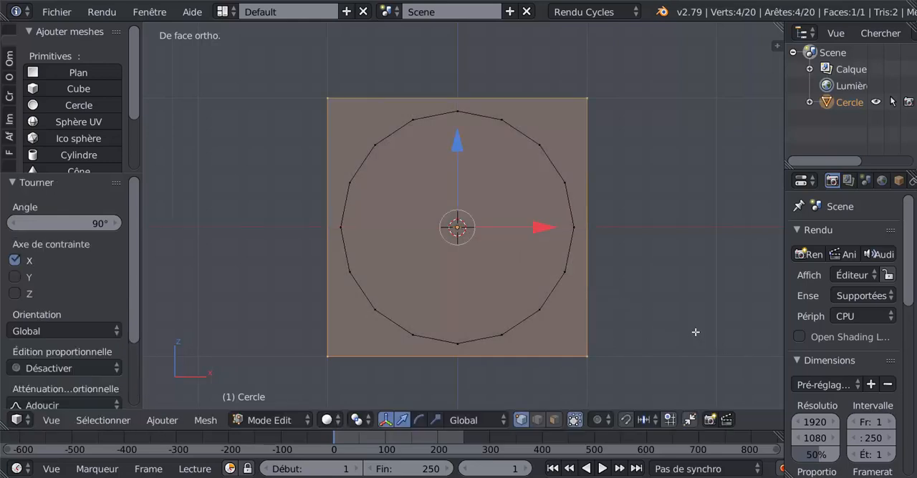
Step: Delete only the square plane's face, keeping its edges and vertices
click(553, 420)
key(a)
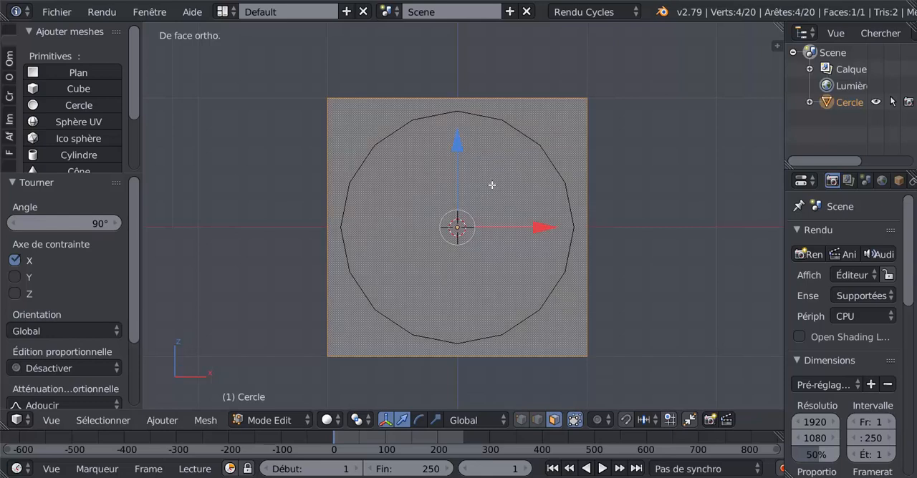
key(x)
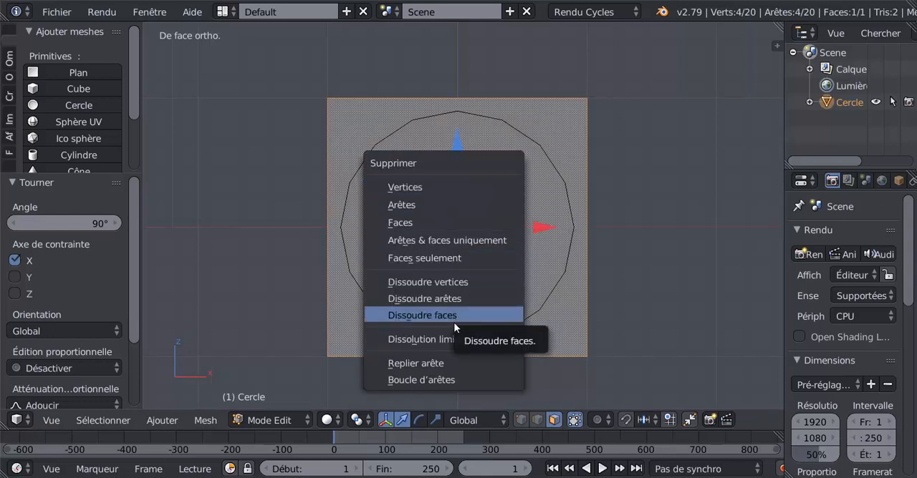
click(441, 259)
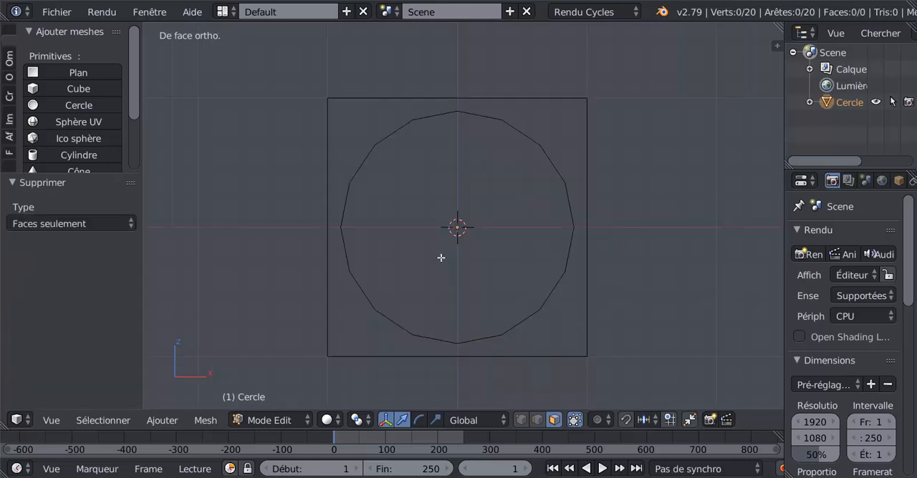
Step: Switch to edge selection and divide the square's upper edge with 3 evenly spaced cuts
click(537, 421)
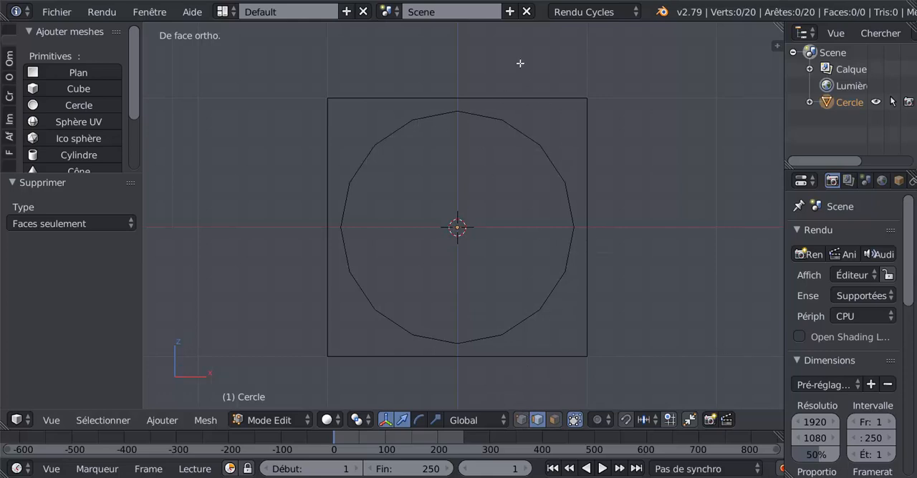
key(Tab)
key(Tab)
right_click(471, 96)
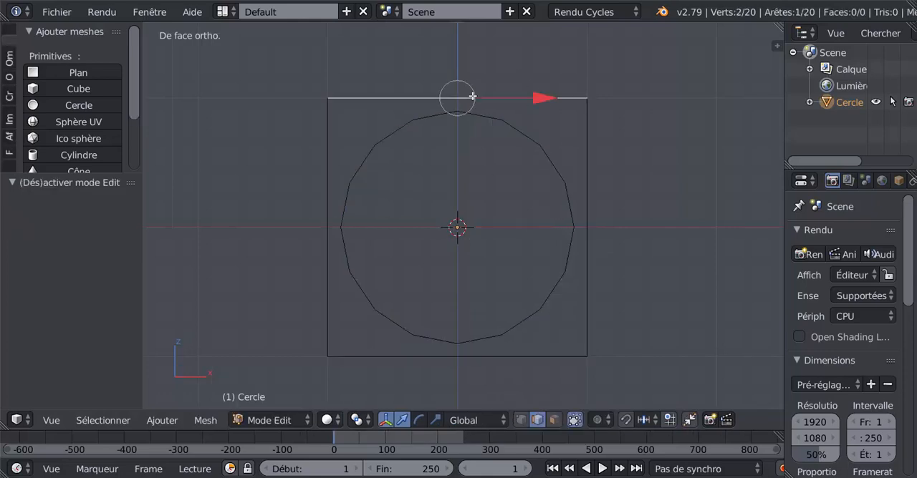
key(ctrl+r)
scroll(456, 95, up, 1)
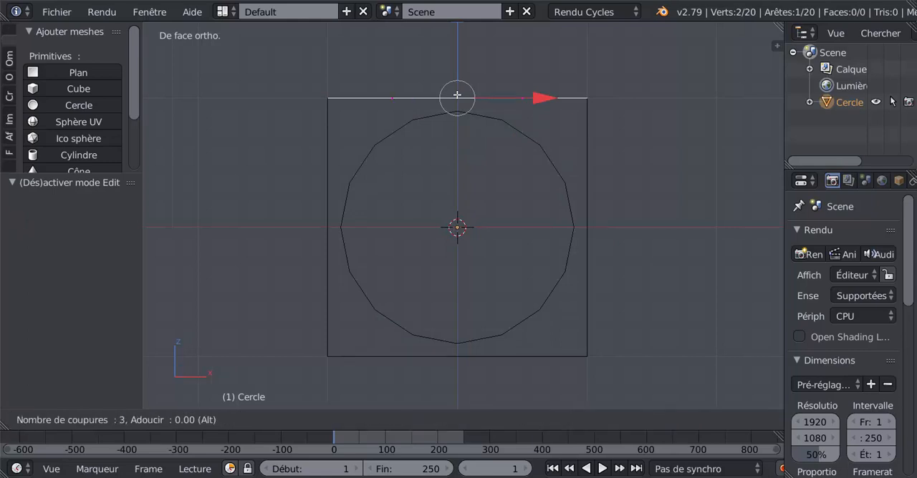
scroll(457, 95, up, 2)
scroll(457, 94, down, 1)
click(457, 95)
right_click(457, 95)
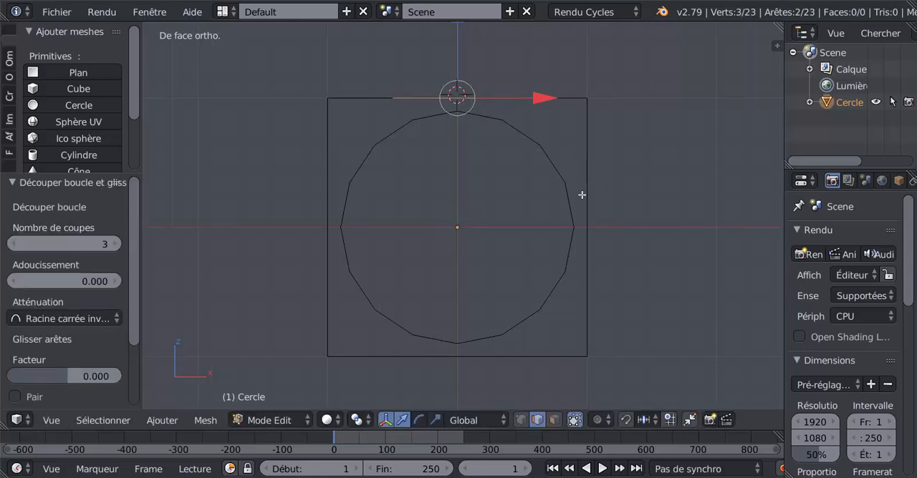
Step: Divide the square's right and lower edges with 3 evenly spaced cuts each
key(ctrl+r)
scroll(581, 195, up, 1)
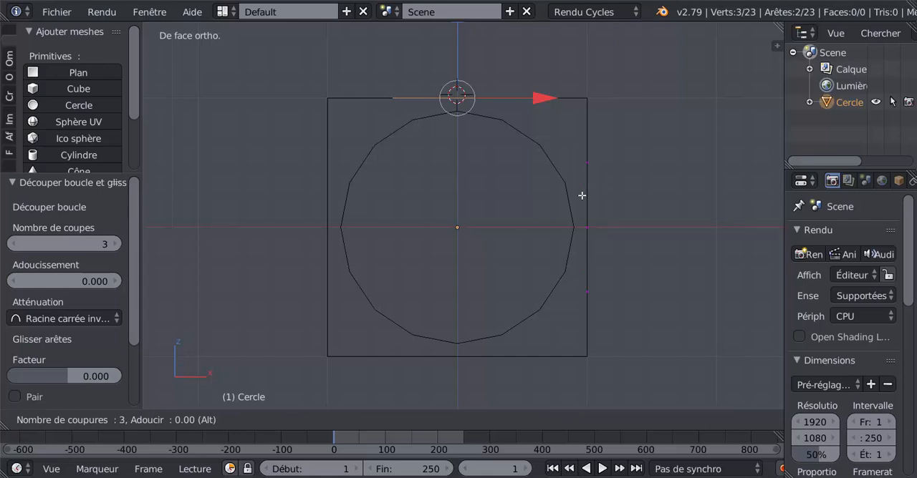
click(581, 195)
right_click(581, 195)
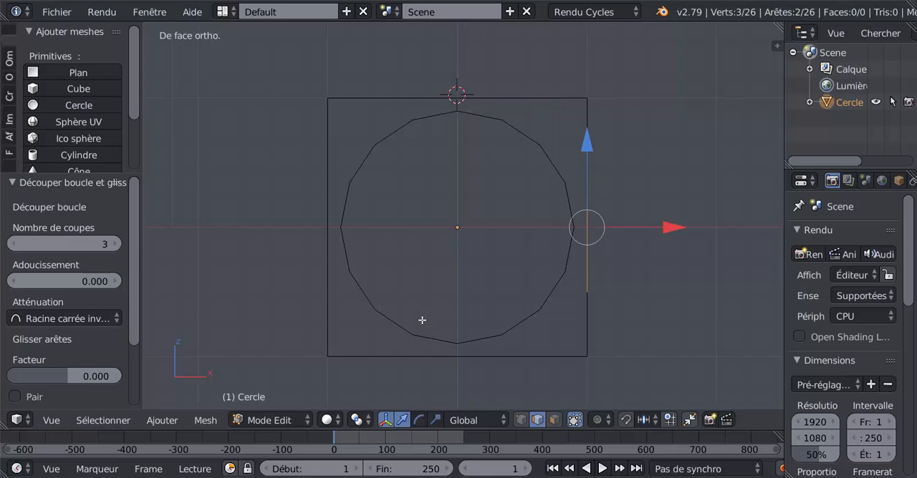
click(453, 356)
click(454, 356)
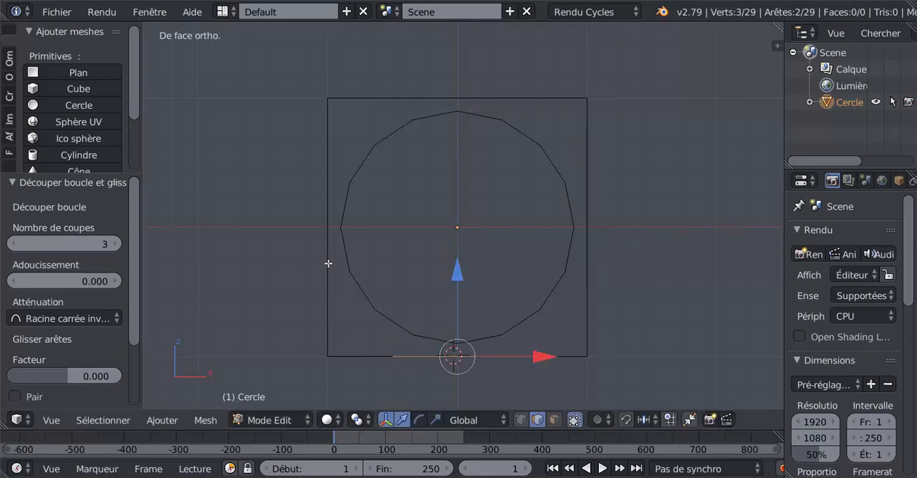
Step: Divide the square's left edge with 3 evenly spaced cuts and show the mesh's vertices
key(ctrl+r)
scroll(328, 264, down, 1)
click(328, 264)
click(328, 264)
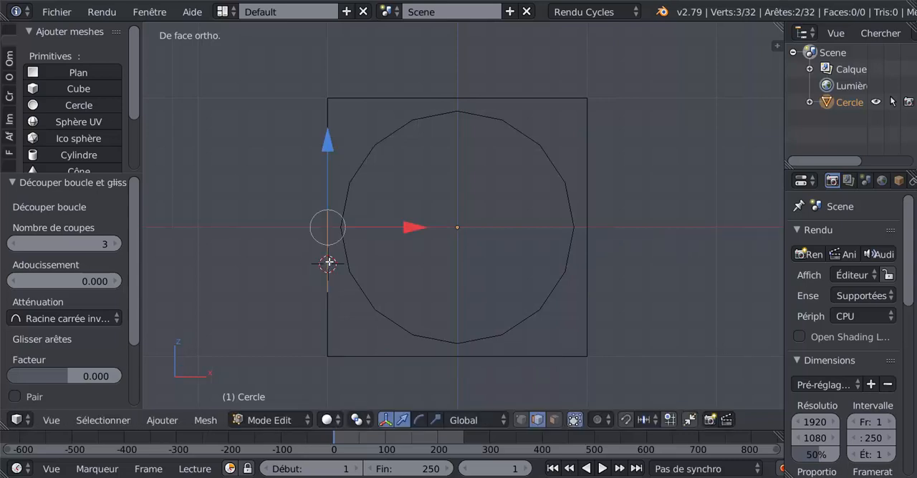
click(521, 420)
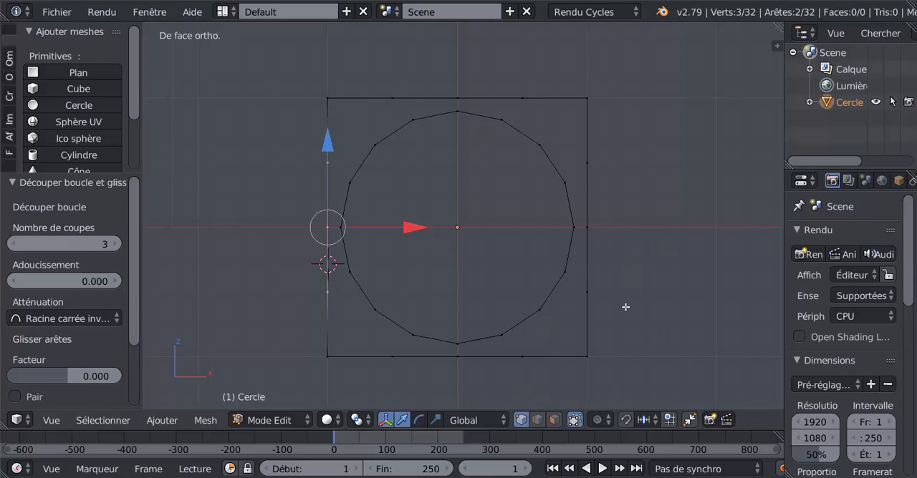
Step: In edge selection, create the two quad faces joining the circle's top to the middle segments of the square's upper edge
click(538, 420)
right_click(489, 113)
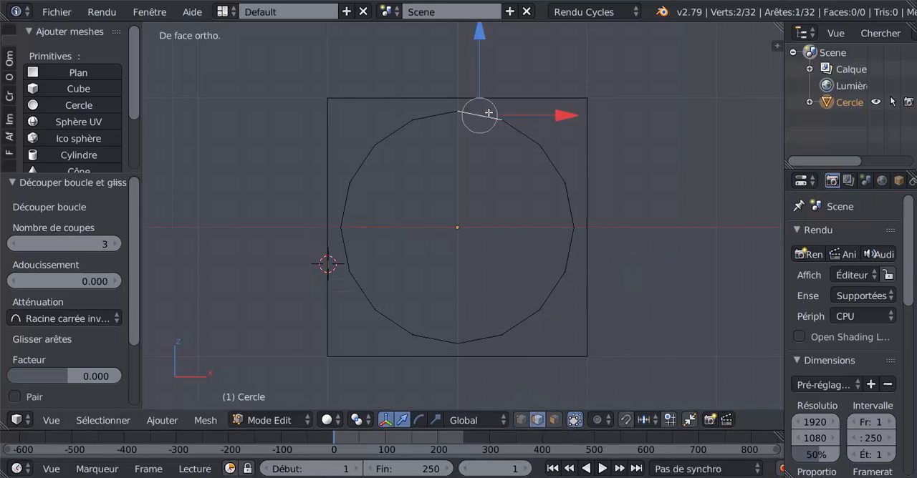
shift+right_click(494, 89)
key(f)
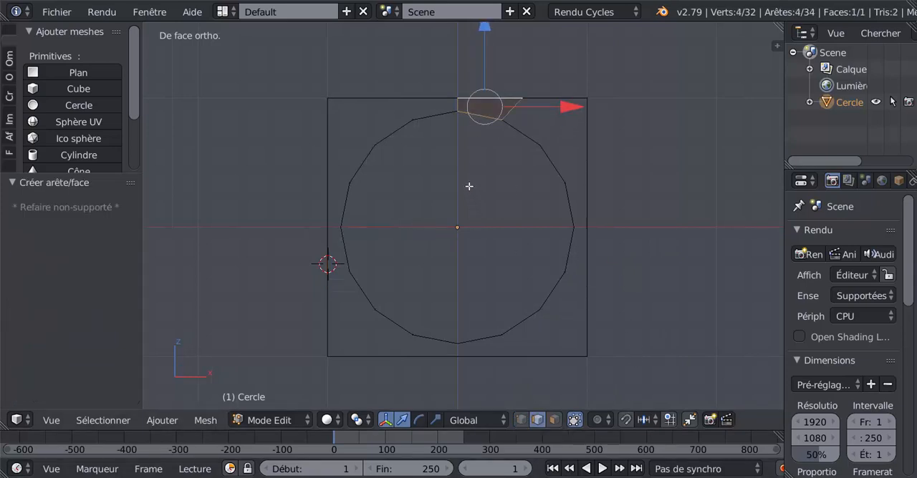
right_click(434, 118)
shift+right_click(429, 101)
key(f)
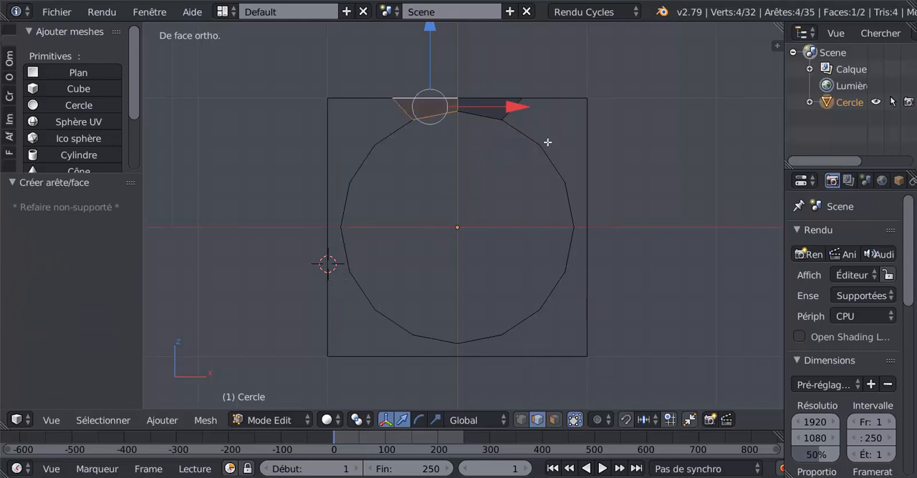
Step: Create the faces between the circle and the outer segments of the square's upper edge, at the right and left corners
right_click(527, 132)
shift+right_click(552, 92)
key(f)
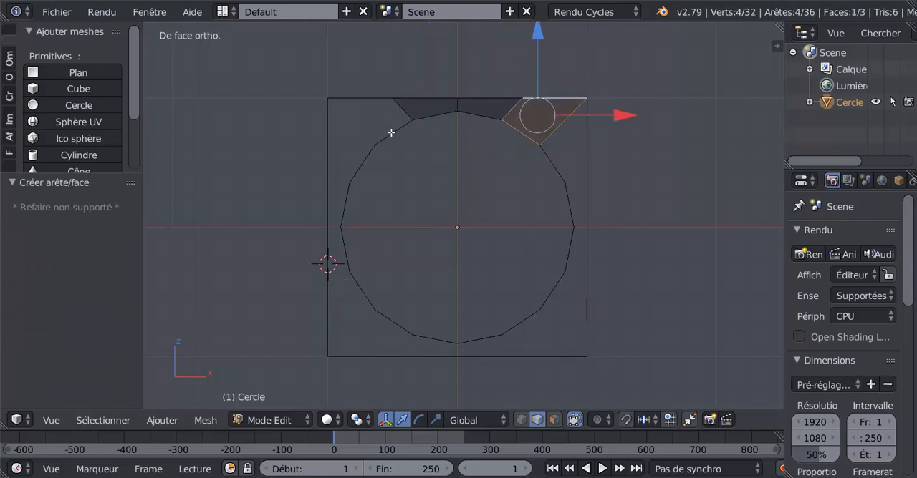
right_click(390, 133)
shift+right_click(367, 100)
key(f)
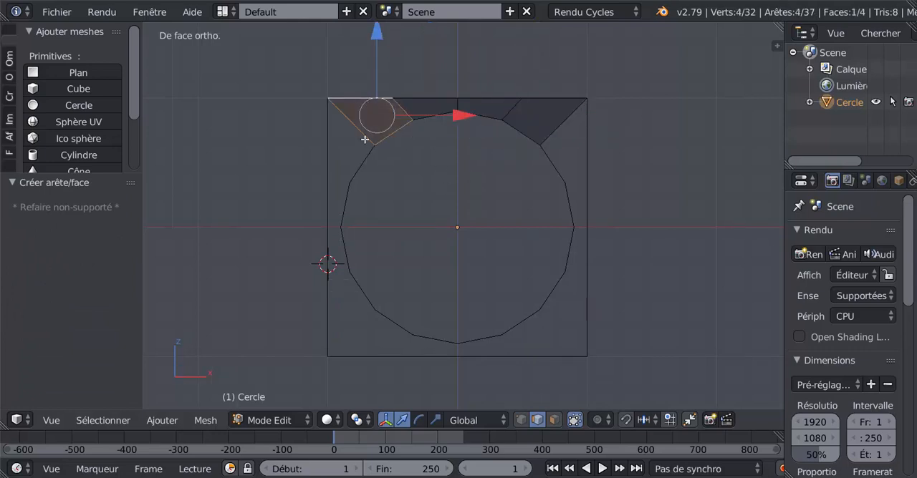
Step: Create the two faces between the circle and the upper half of the square's left edge
right_click(363, 161)
shift+right_click(328, 144)
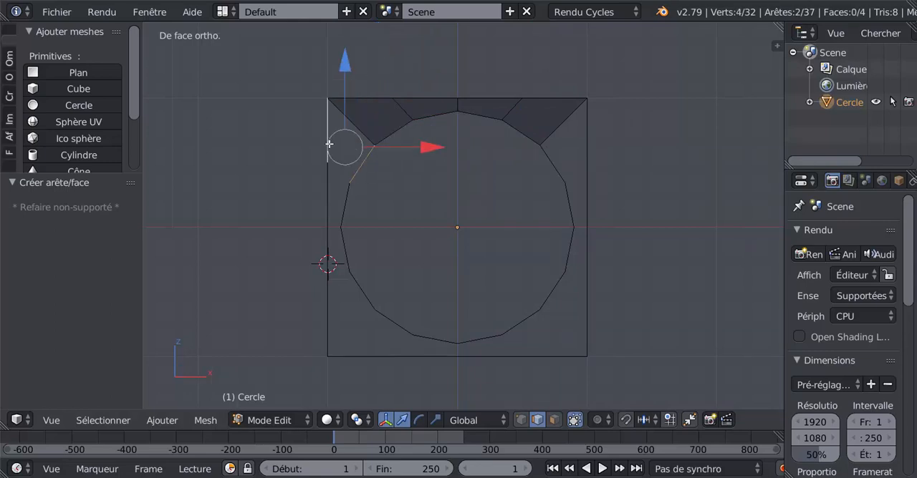
key(f)
right_click(345, 200)
shift+right_click(325, 199)
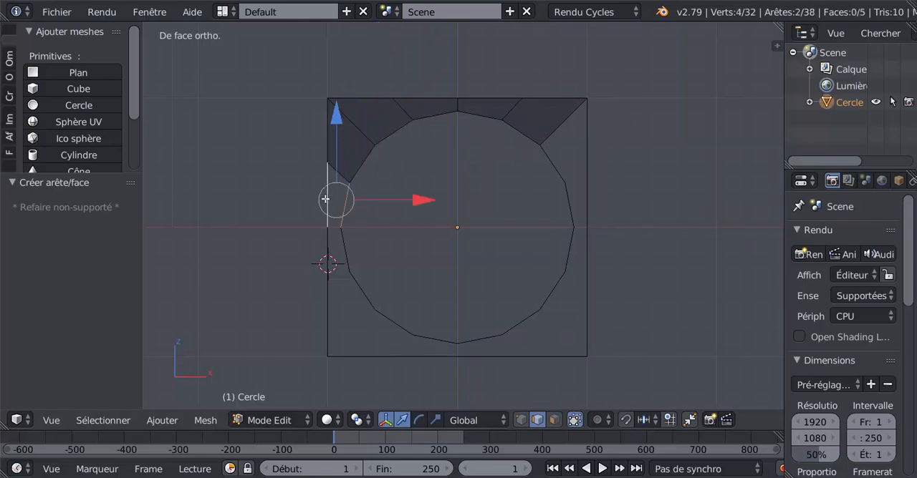
key(f)
Step: Create the two faces between the circle and the lower half of the square's left edge
right_click(350, 242)
shift+right_click(329, 253)
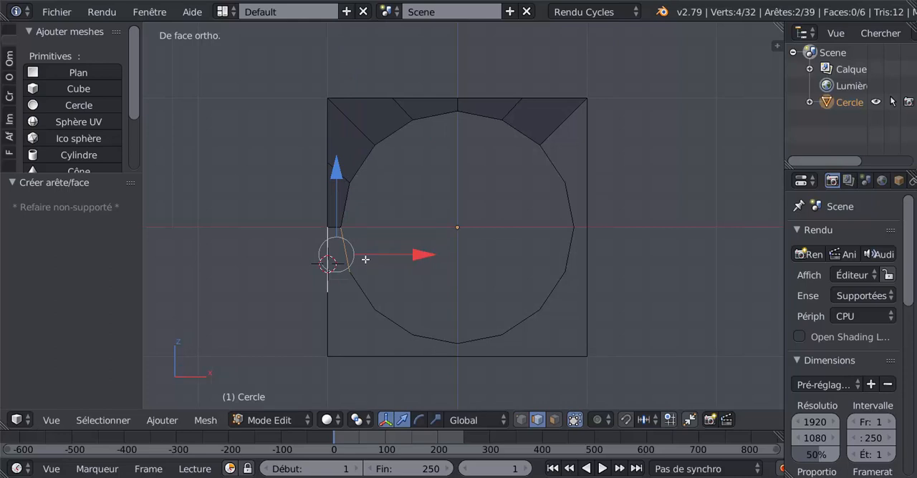
key(f)
right_click(358, 298)
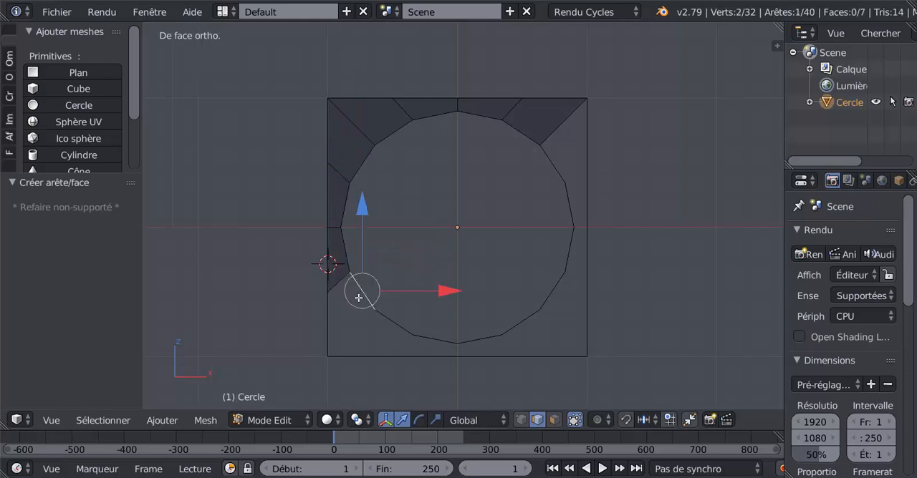
shift+right_click(326, 319)
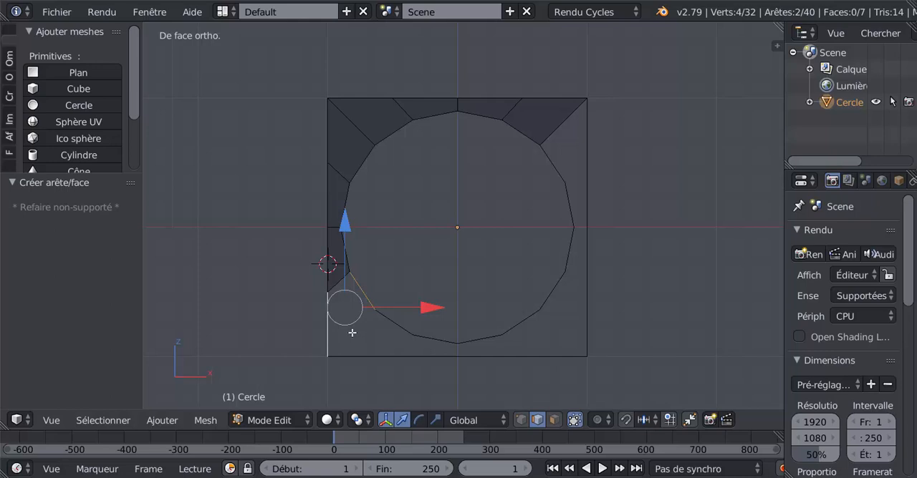
key(f)
Step: Create the two faces between the circle and the left half of the square's lower edge
right_click(398, 328)
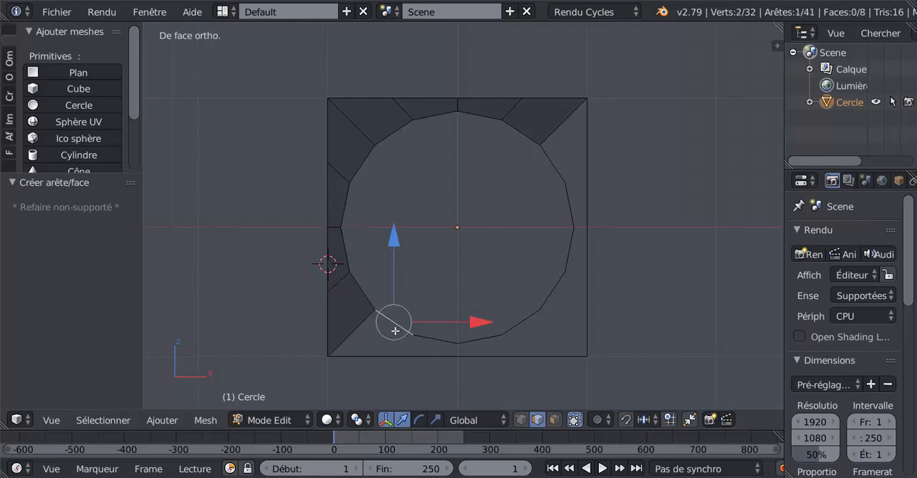
shift+right_click(362, 356)
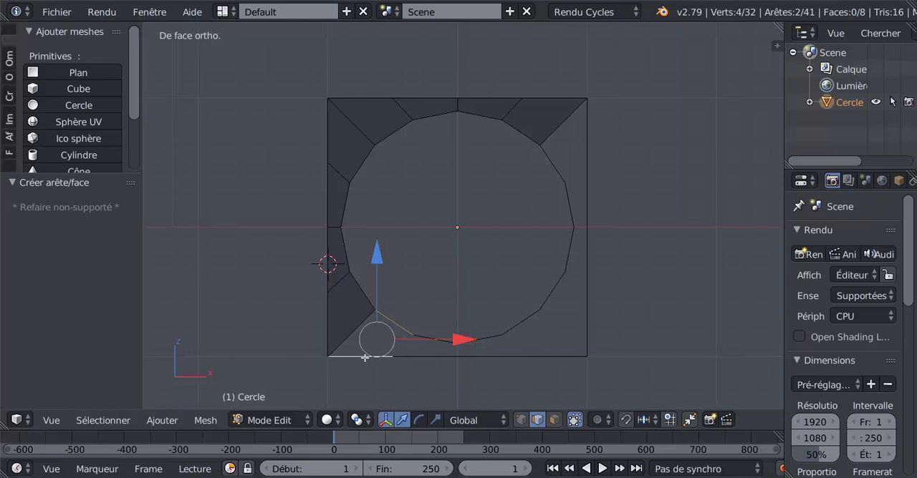
key(f)
click(371, 348)
right_click(427, 340)
shift+right_click(417, 363)
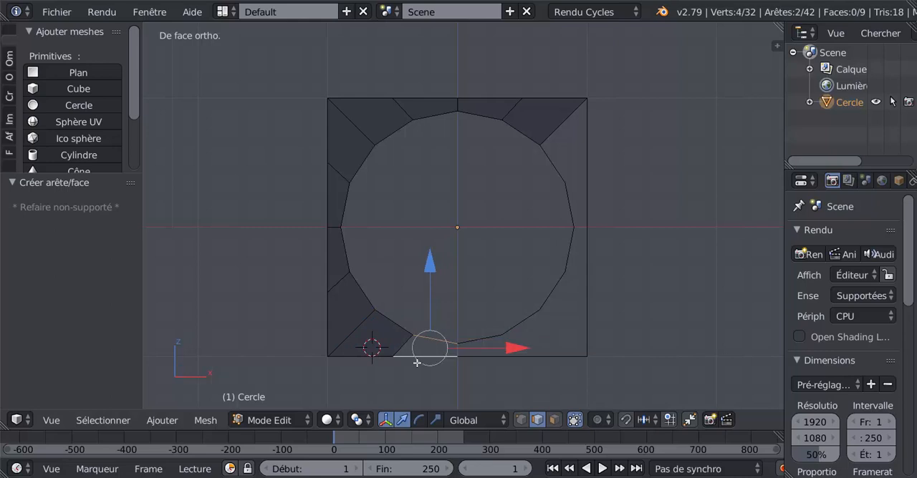
key(f)
drag(418, 363, 420, 363)
right_click(472, 345)
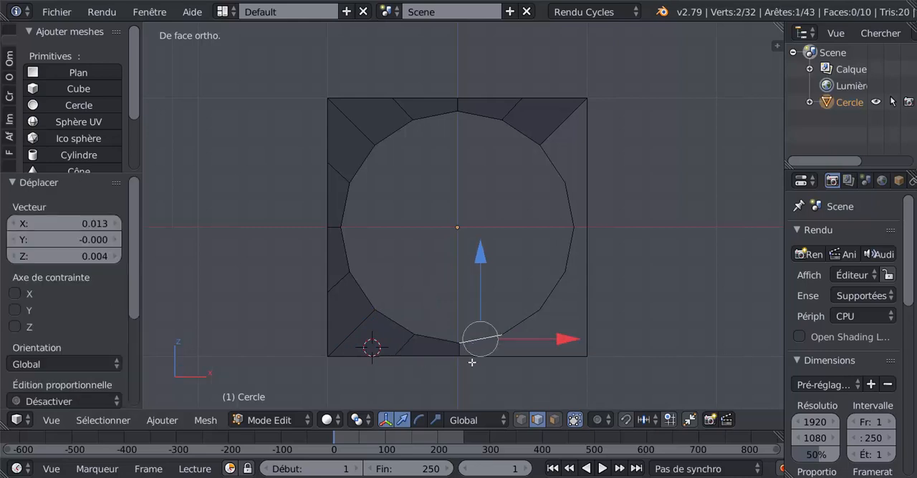
key(ctrl+z)
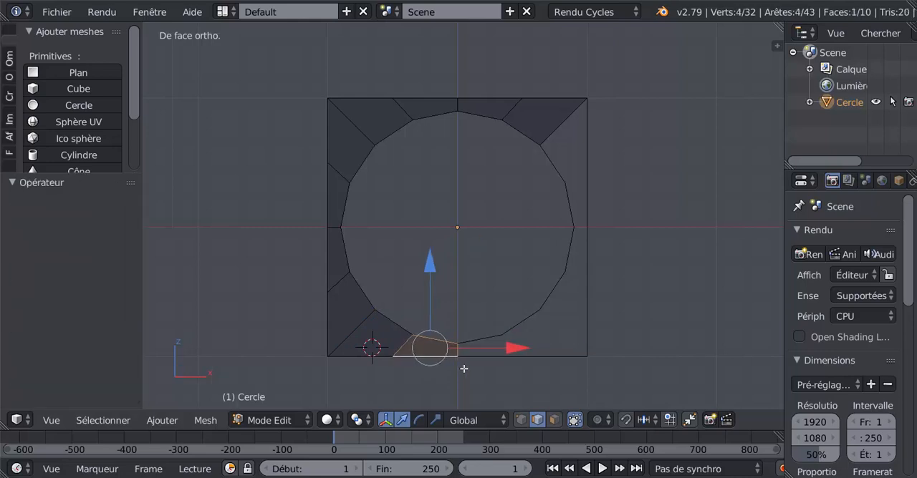
Step: Create the two faces between the circle and the right half of the square's lower edge
shift+right_click(480, 337)
shift+right_click(481, 369)
right_click(485, 327)
shift+right_click(484, 364)
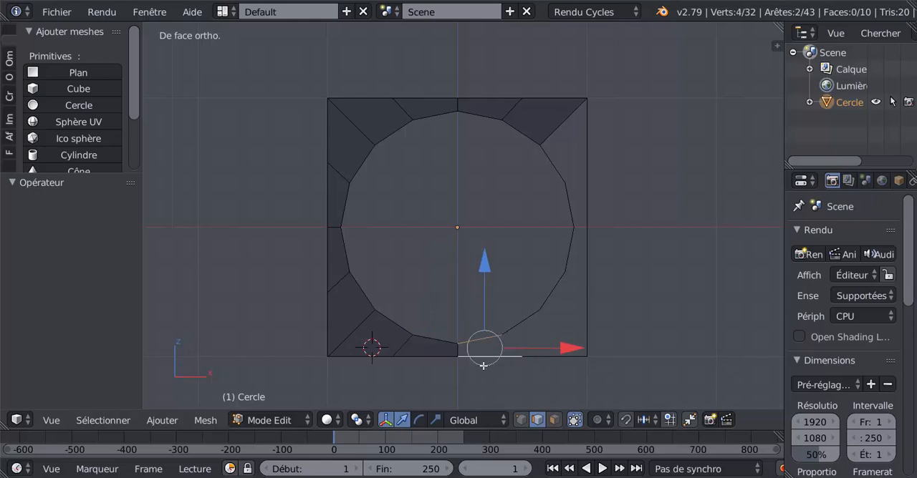
key(f)
right_click(523, 323)
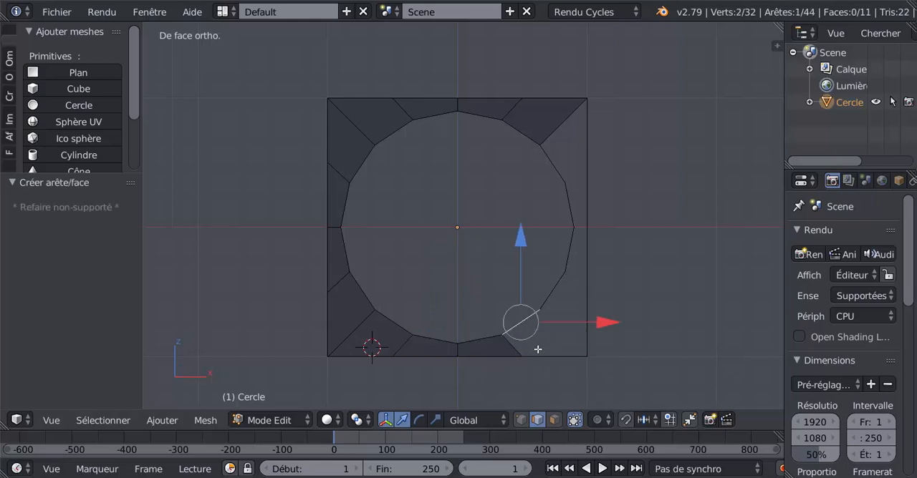
shift+right_click(539, 350)
key(f)
right_click(545, 354)
Step: Create the two faces between the circle and the lower half of the square's right edge
right_click(553, 284)
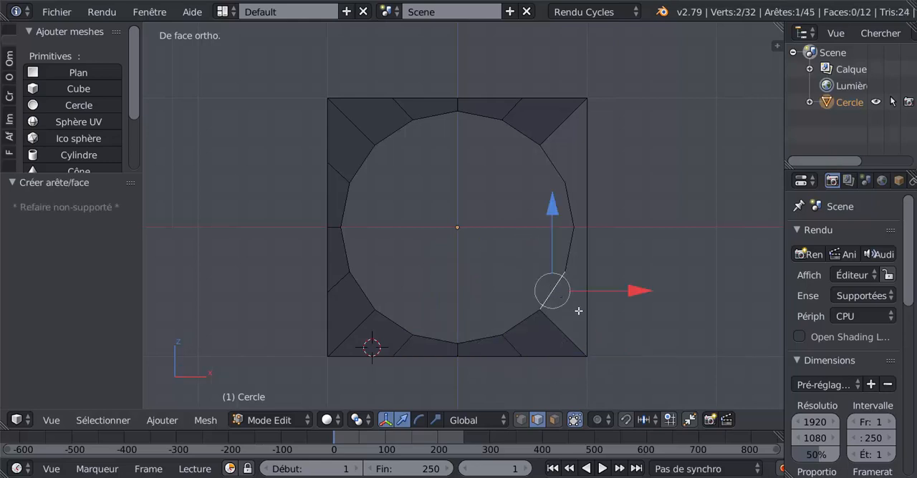
shift+right_click(586, 314)
key(f)
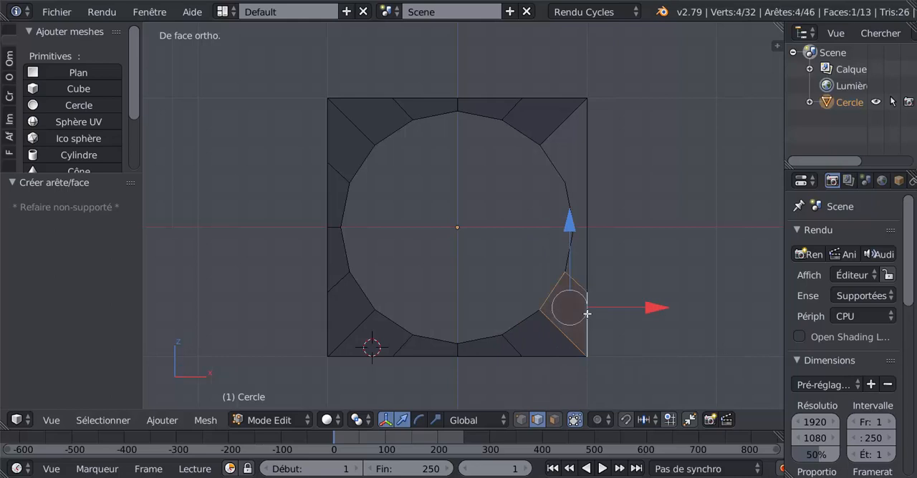
right_click(560, 256)
shift+right_click(594, 258)
key(f)
Step: Create the two faces between the circle and the upper half of the square's right edge
right_click(551, 198)
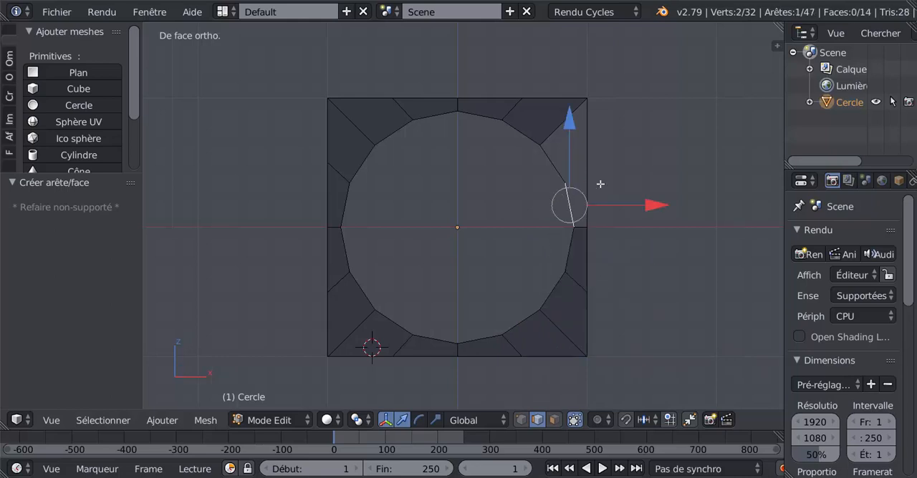
shift+right_click(600, 186)
key(f)
right_click(544, 148)
shift+right_click(589, 133)
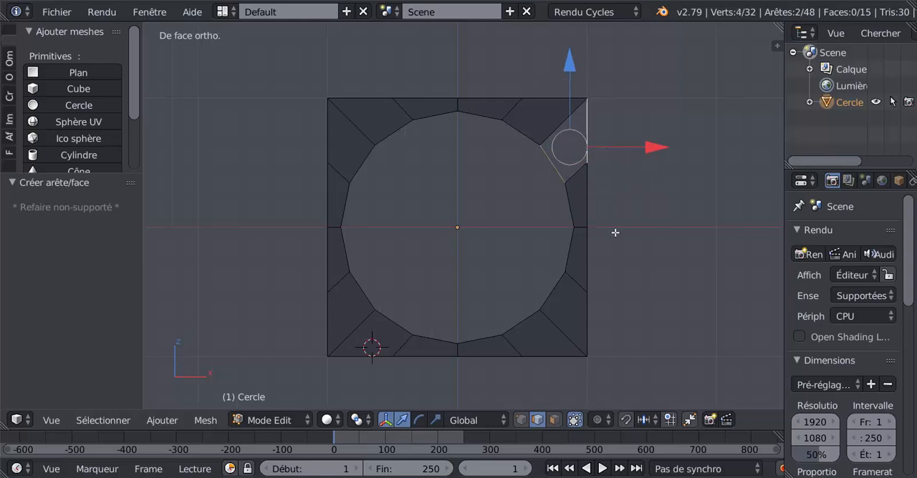
key(f)
scroll(649, 284, down, 2)
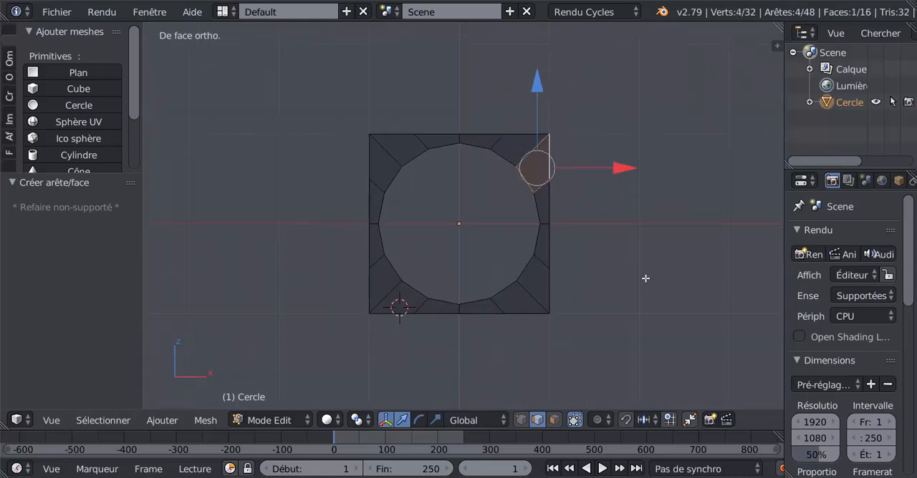
Step: Rotate the entire mesh 180° about the global X axis and check the result in Object mode
key(a)
key(a)
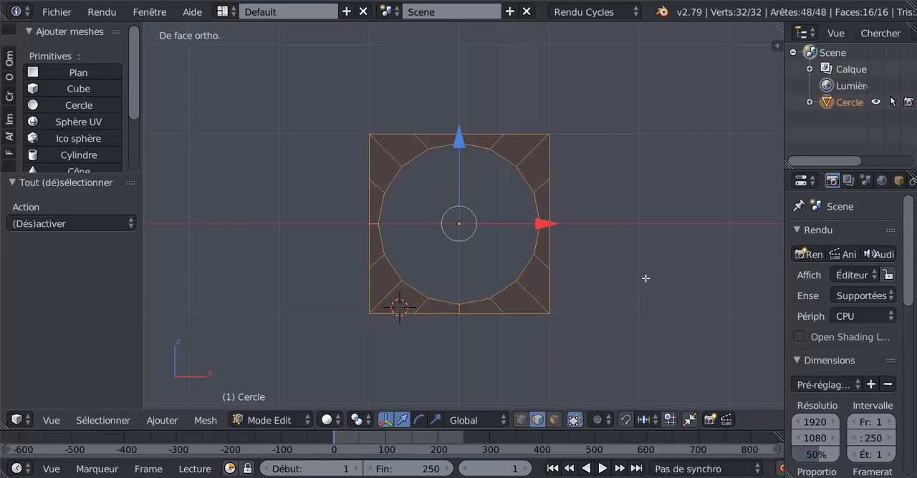
text(rx)
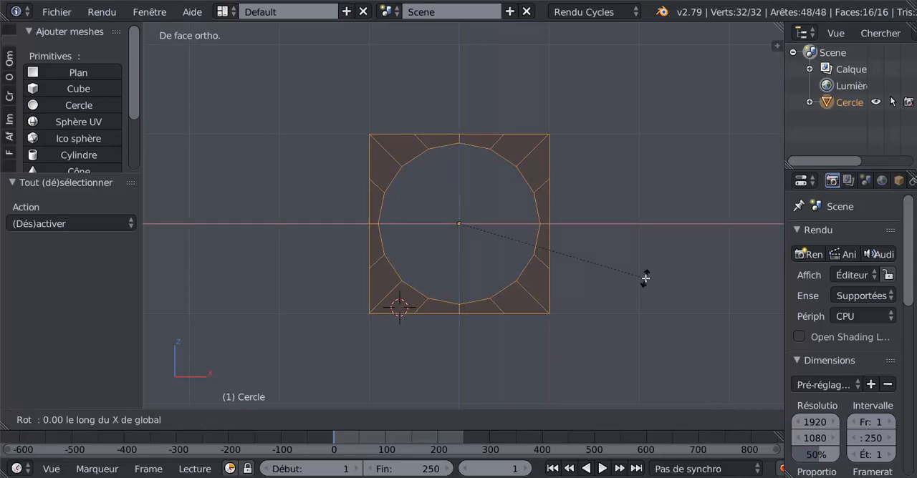
text(180)
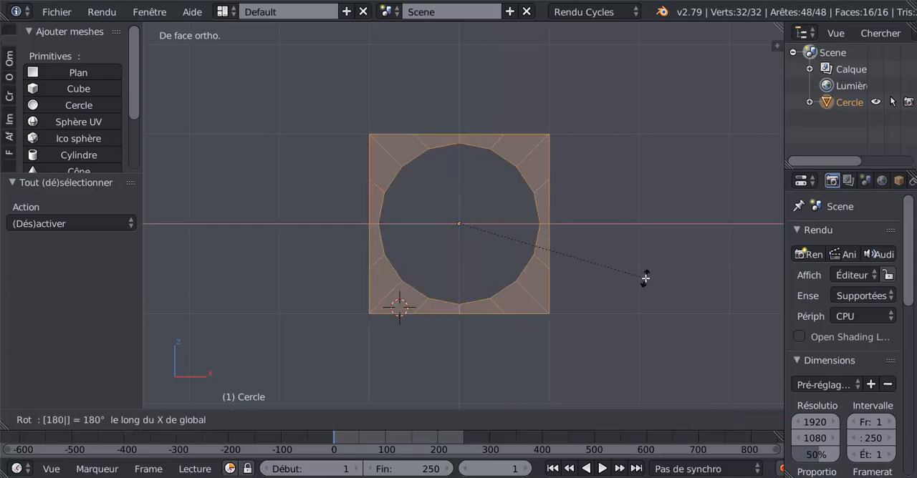
key(Return)
key(Tab)
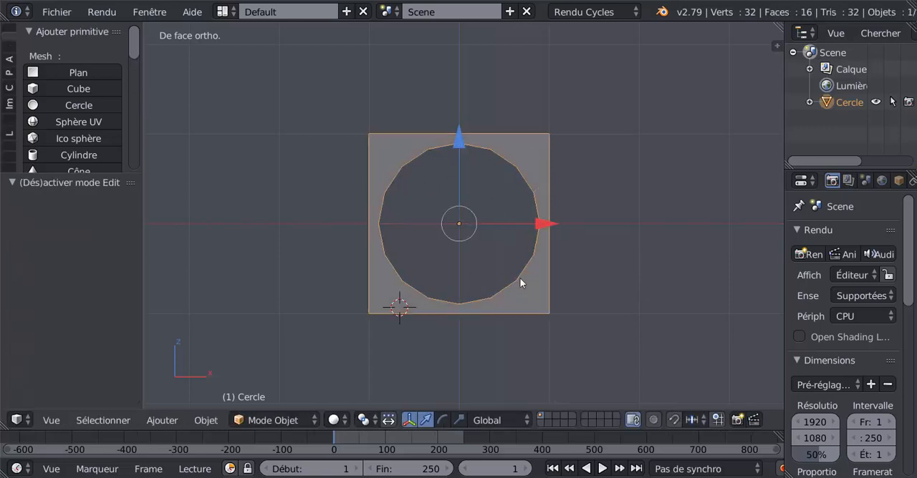
scroll(575, 296, up, 2)
scroll(573, 295, down, 2)
key(Tab)
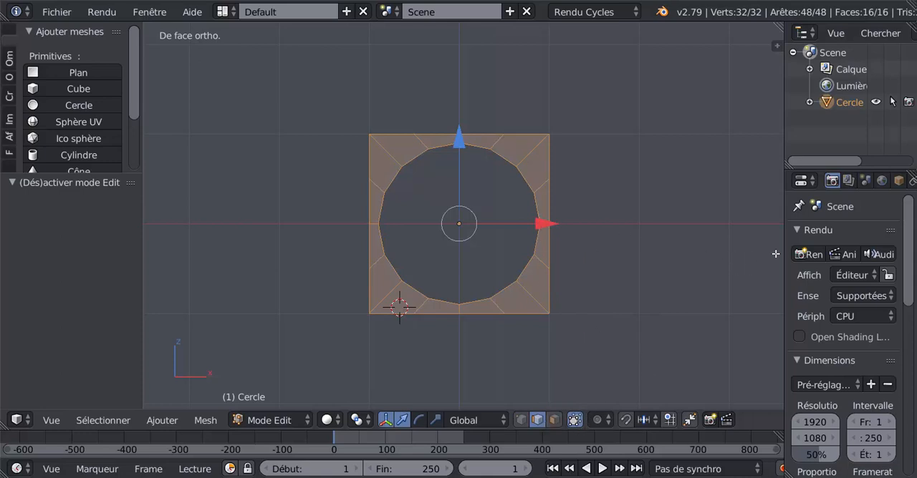
Step: Add an Array modifier to the square-and-circle mesh and enable merging between its copies
drag(784, 255, 614, 260)
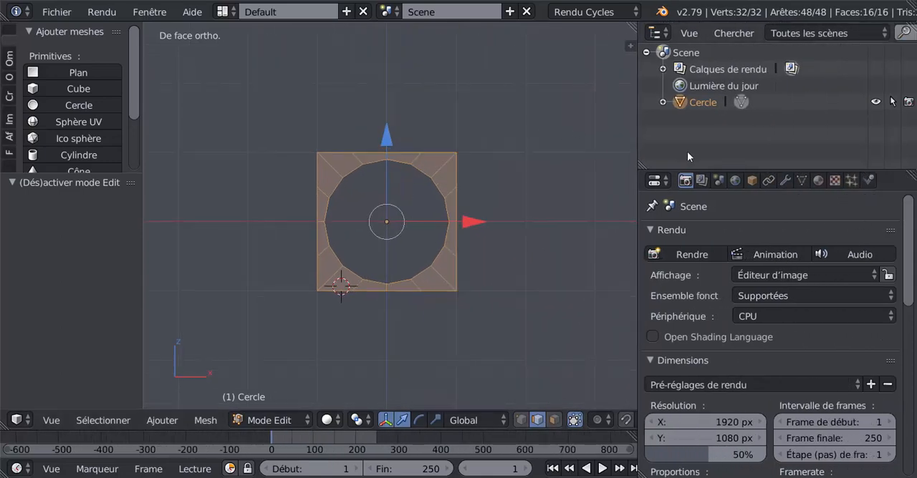
click(784, 180)
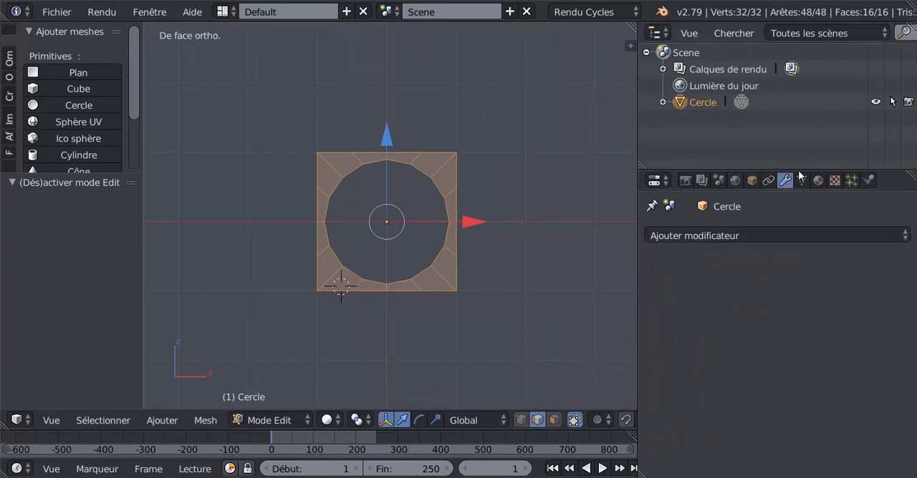
click(766, 237)
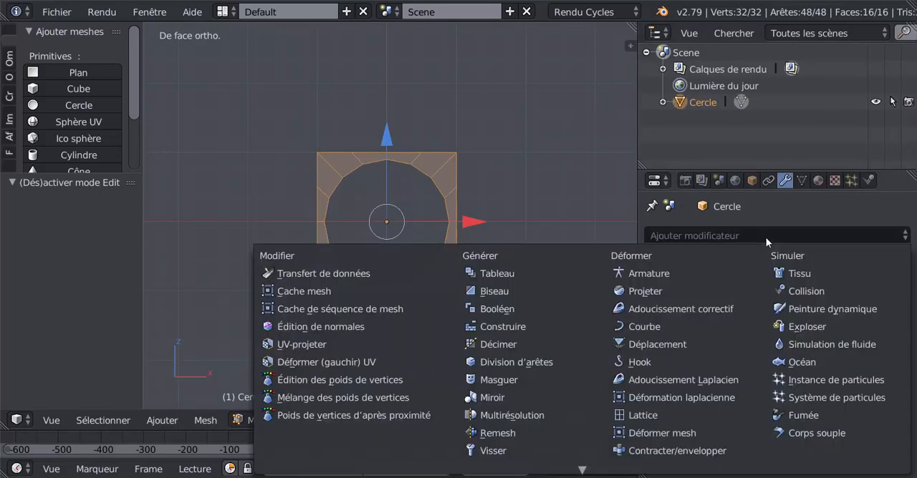
scroll(528, 427, down, 3)
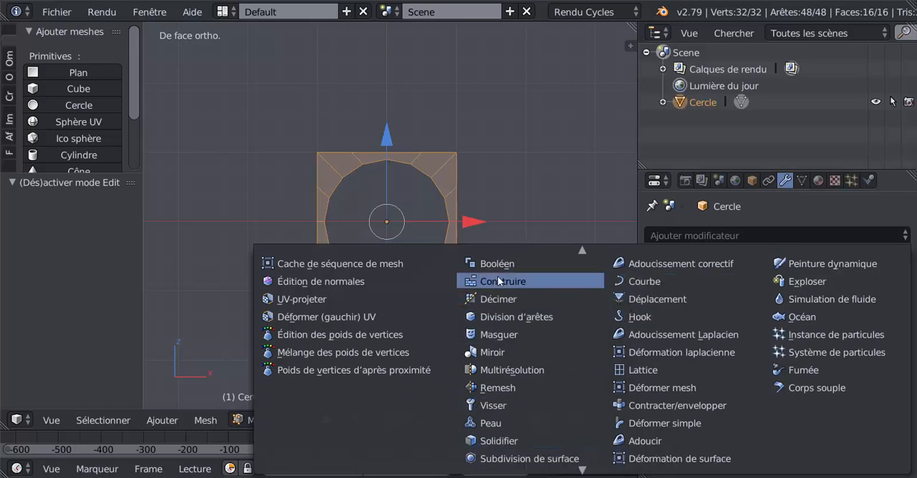
scroll(564, 281, up, 2)
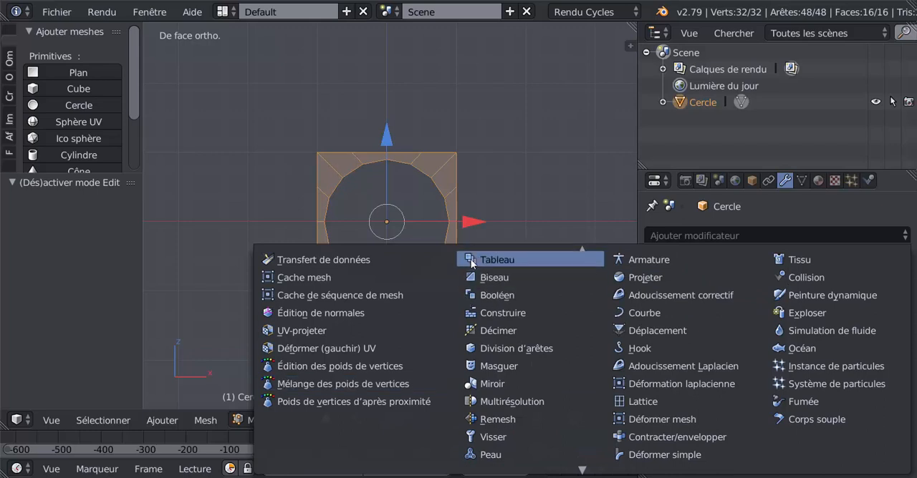
click(497, 262)
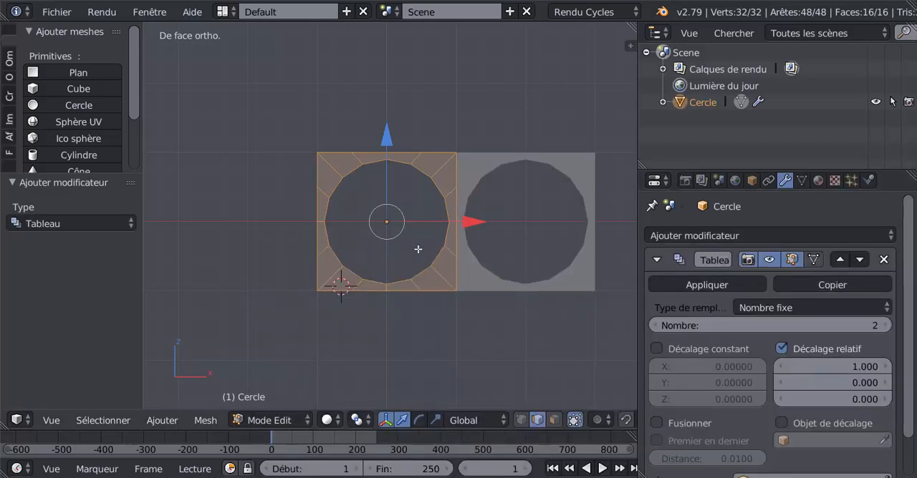
scroll(725, 387, down, 2)
click(657, 378)
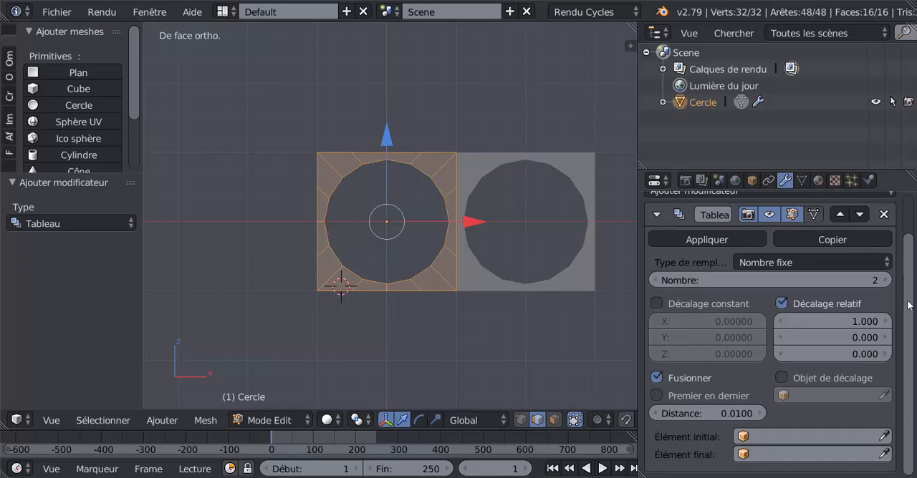
Step: Add a Subdivision Surface modifier after the Array modifier
scroll(820, 202, up, 1)
click(817, 180)
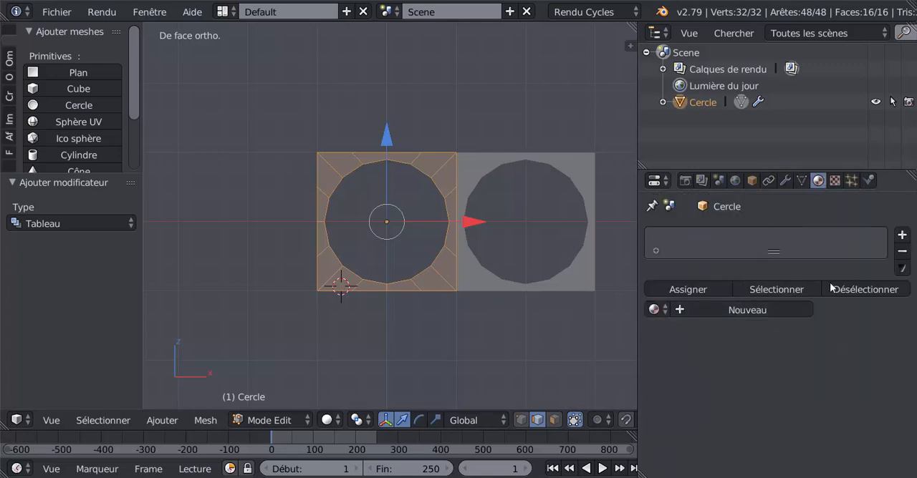
click(785, 180)
click(774, 197)
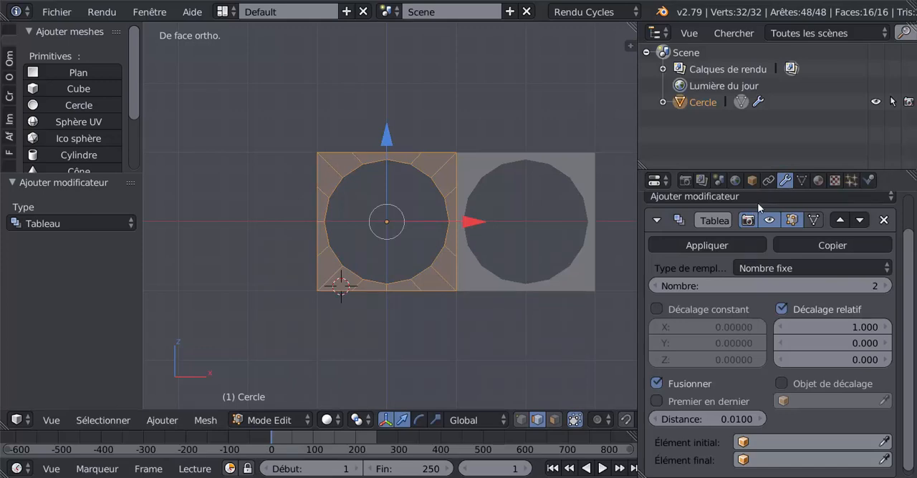
click(759, 199)
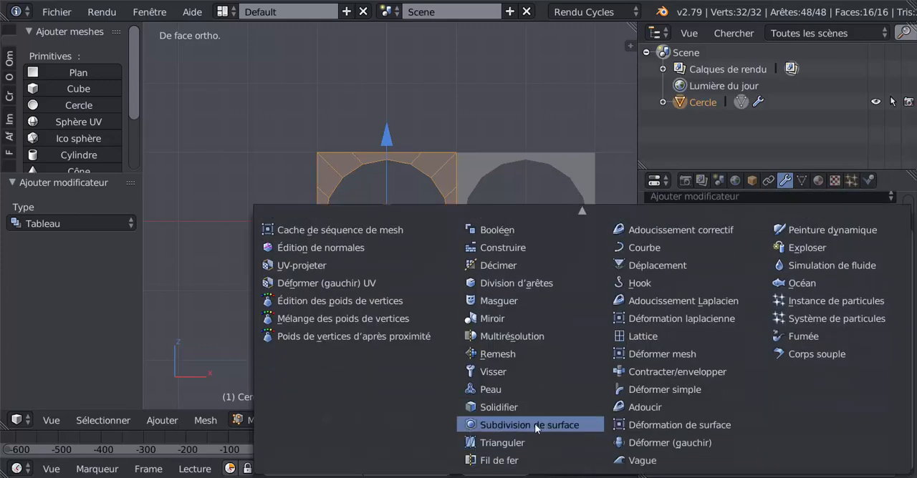
click(530, 425)
scroll(484, 235, up, 3)
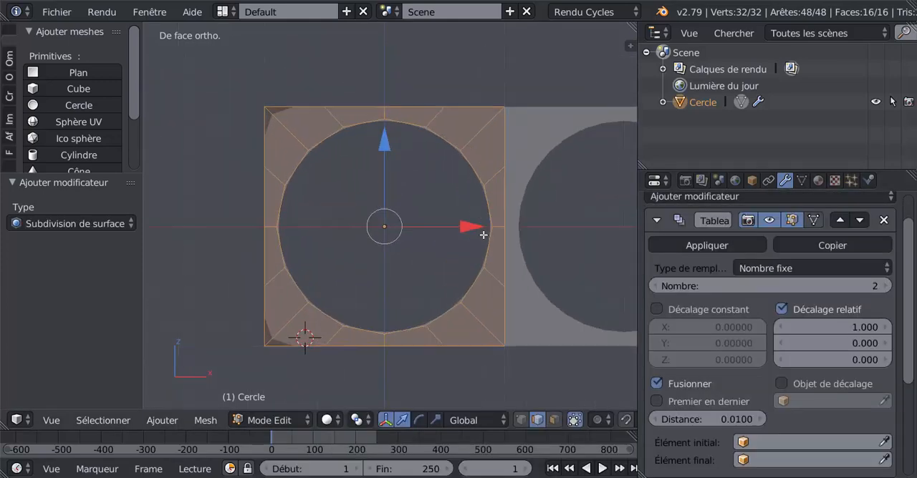
Step: Try a count of 3 copies in the Array modifier and return the count to 2
scroll(501, 158, down, 4)
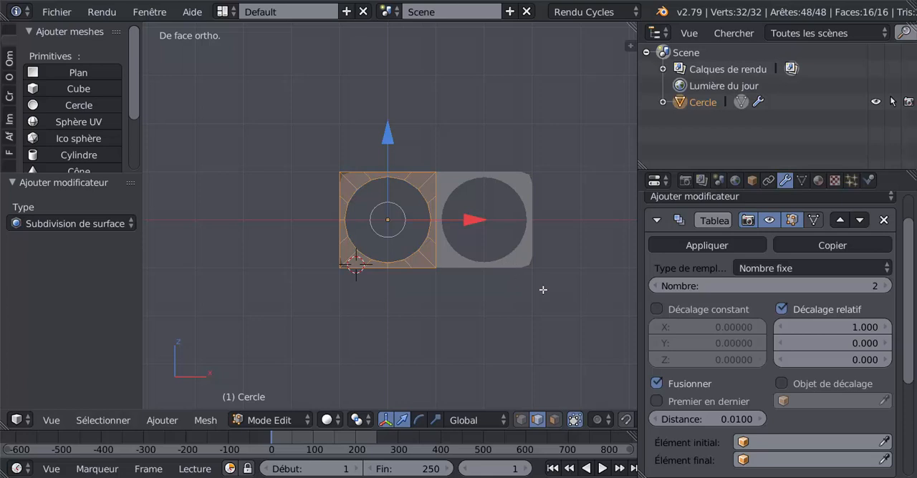
click(886, 286)
click(887, 286)
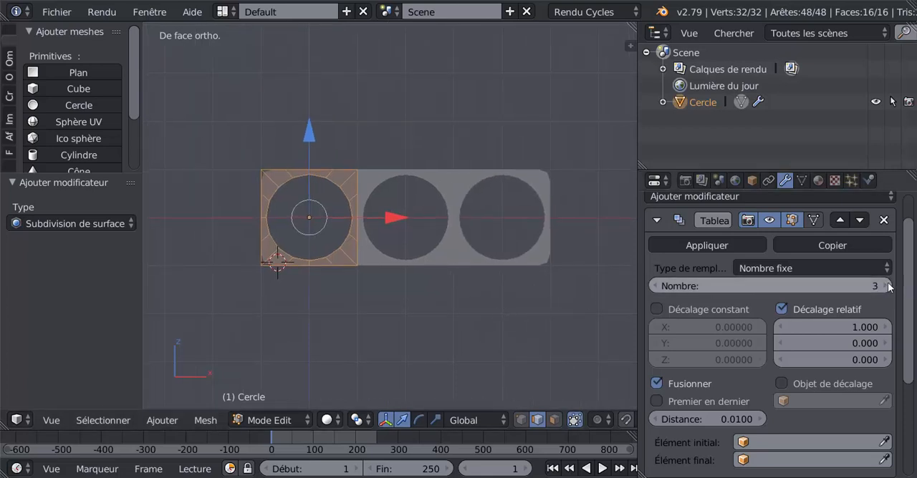
click(887, 286)
click(654, 286)
click(654, 286)
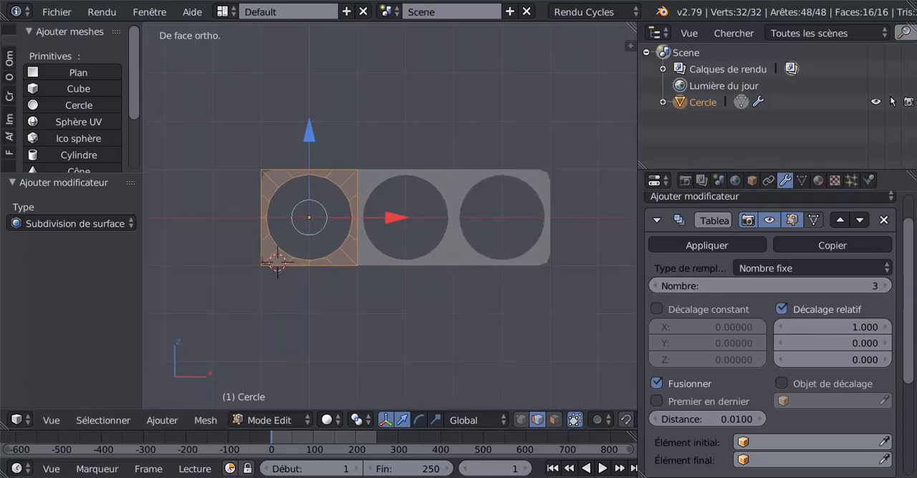
click(654, 286)
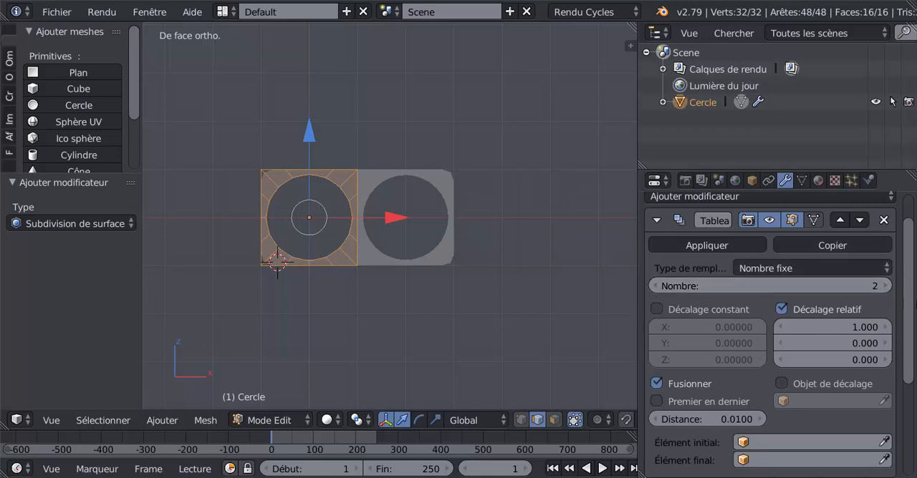
Step: Extrude the circle's edge loop inward by scaling it to about 0.344, forming a ring of faces around a small central hole
scroll(888, 301, up, 2)
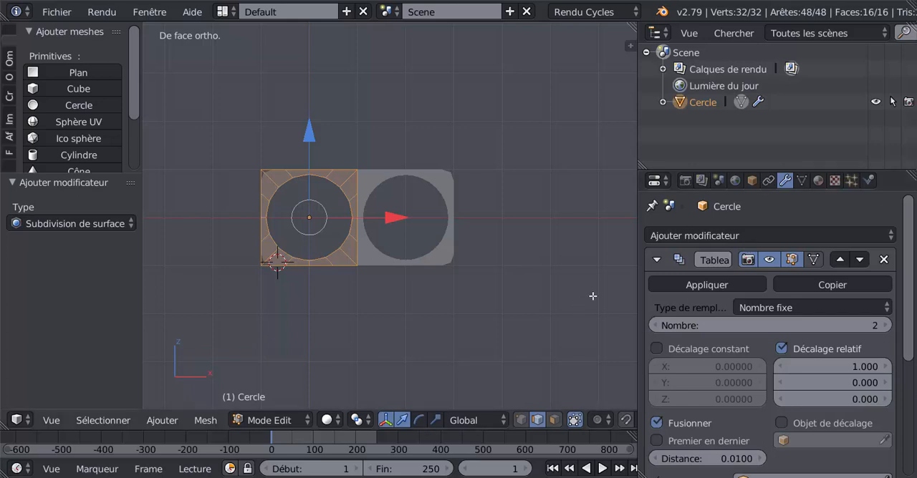
drag(640, 299, 789, 300)
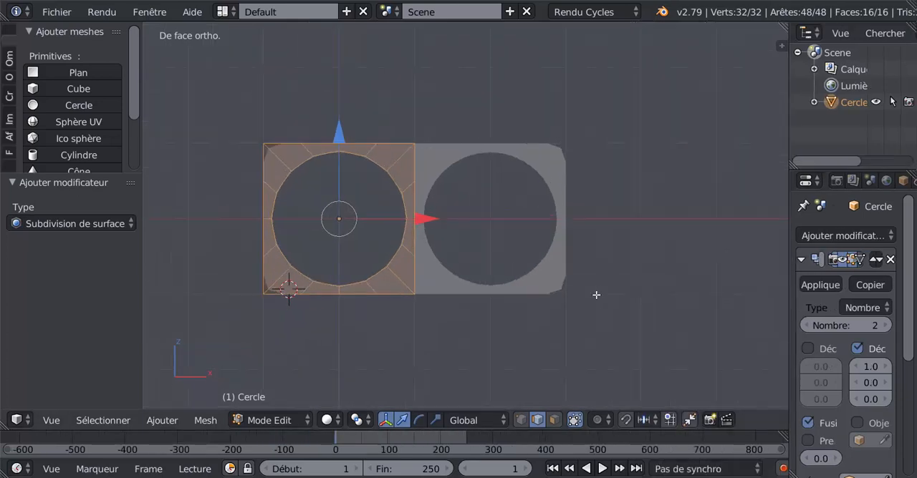
scroll(595, 295, up, 1)
shift+middle_drag(492, 305, 600, 266)
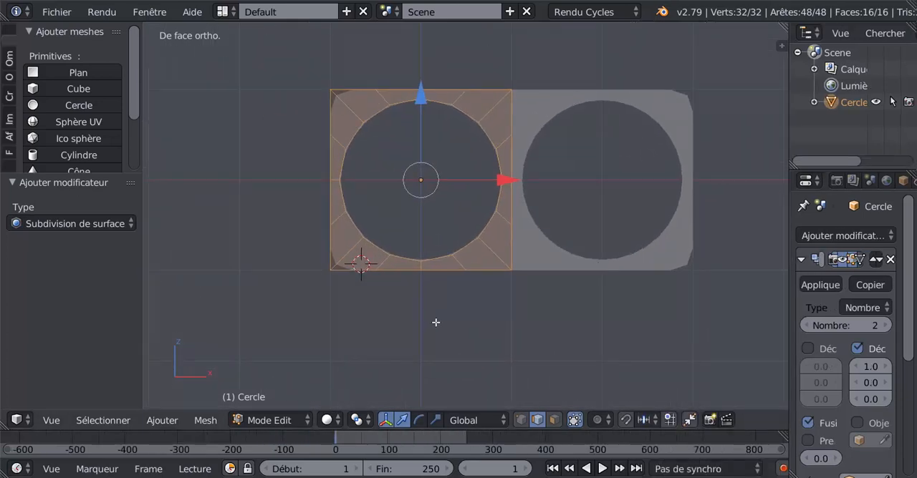
shift+middle_drag(476, 288, 485, 321)
scroll(490, 262, up, 2)
scroll(494, 261, down, 2)
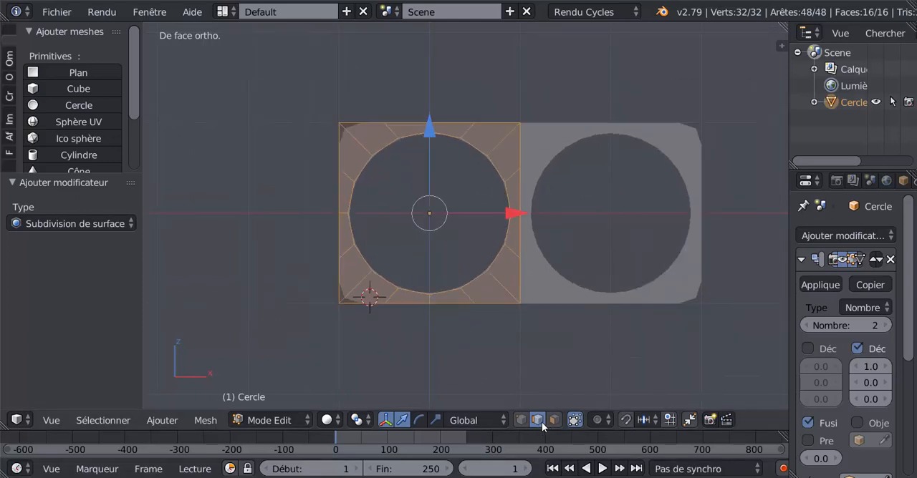
alt+right_click(498, 257)
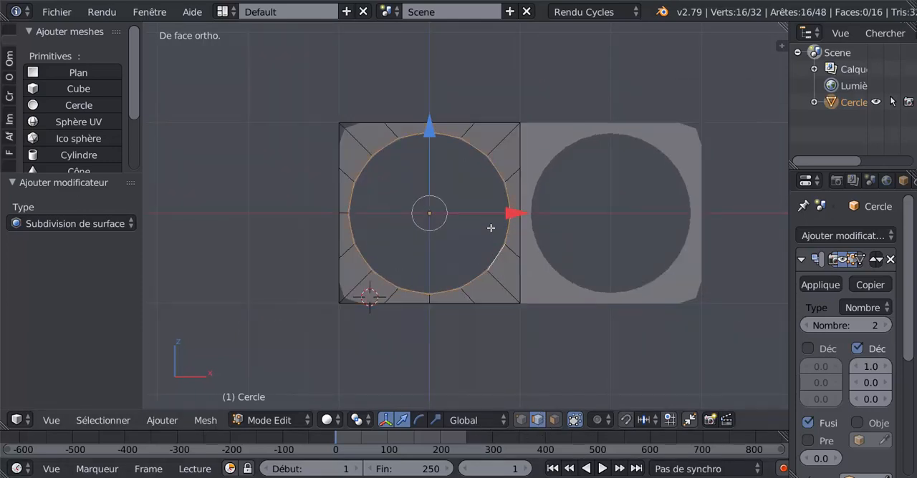
key(e)
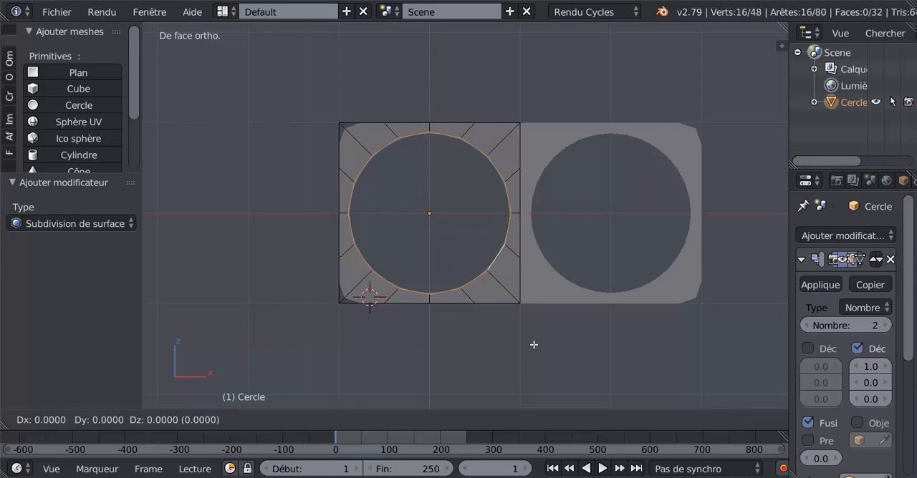
key(s)
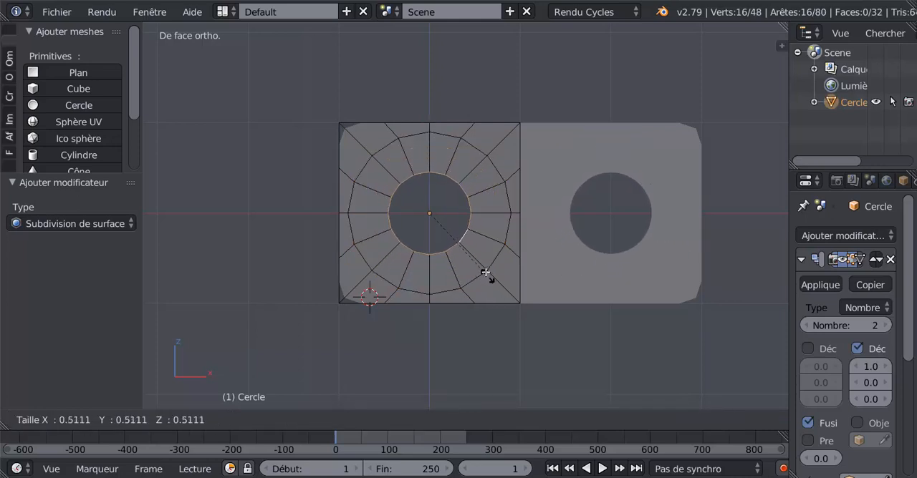
click(475, 249)
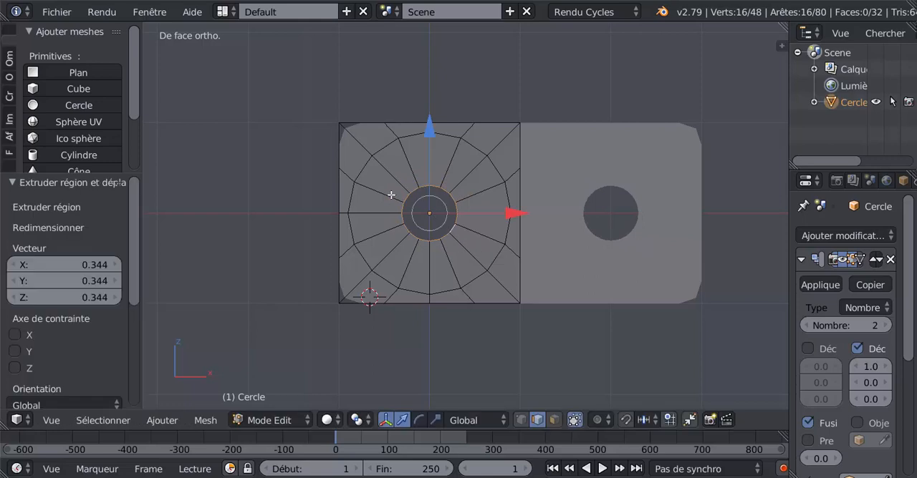
Step: Select the ring of faces between the central hole and the circle and inset it by about 0.0415
scroll(473, 237, up, 2)
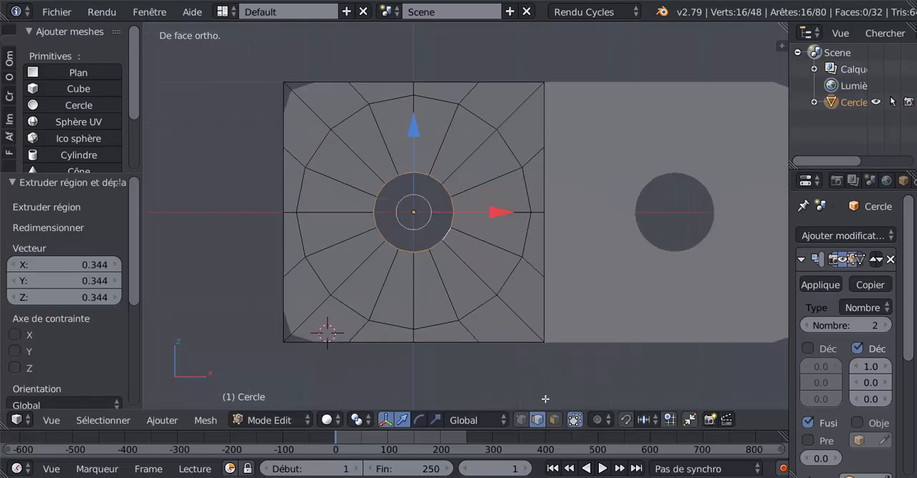
click(554, 420)
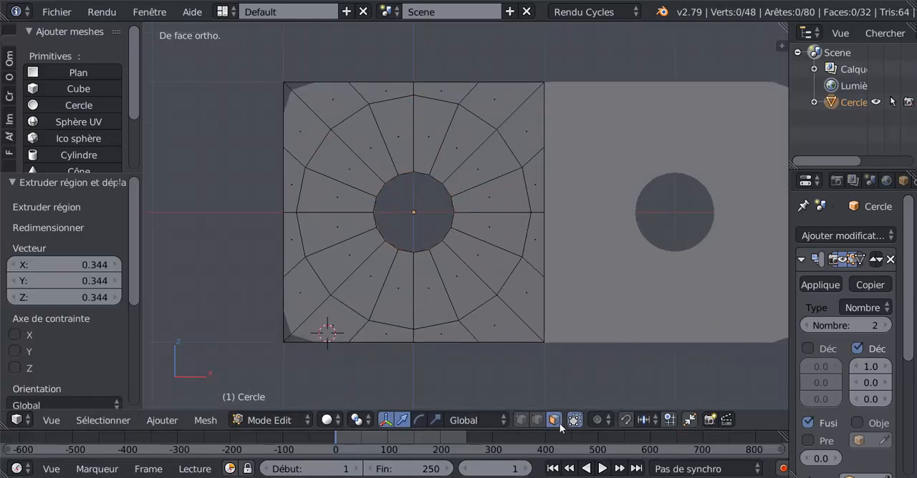
alt+click(504, 215)
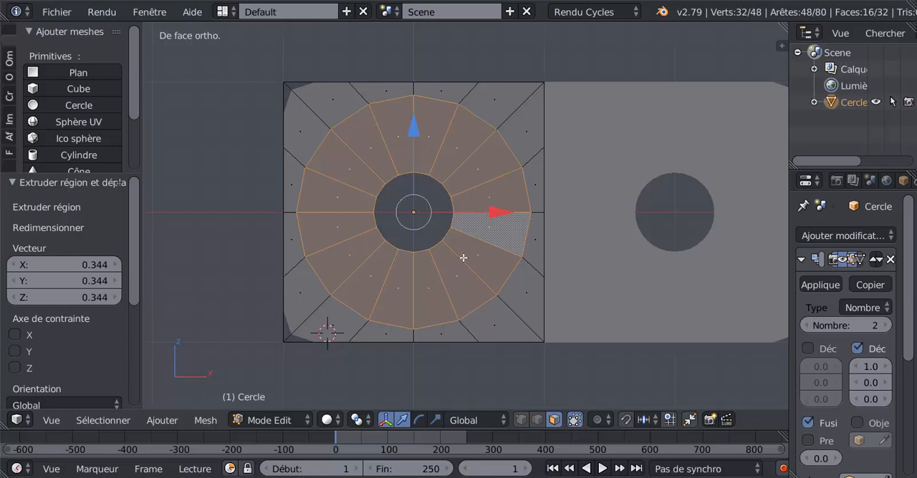
key(i)
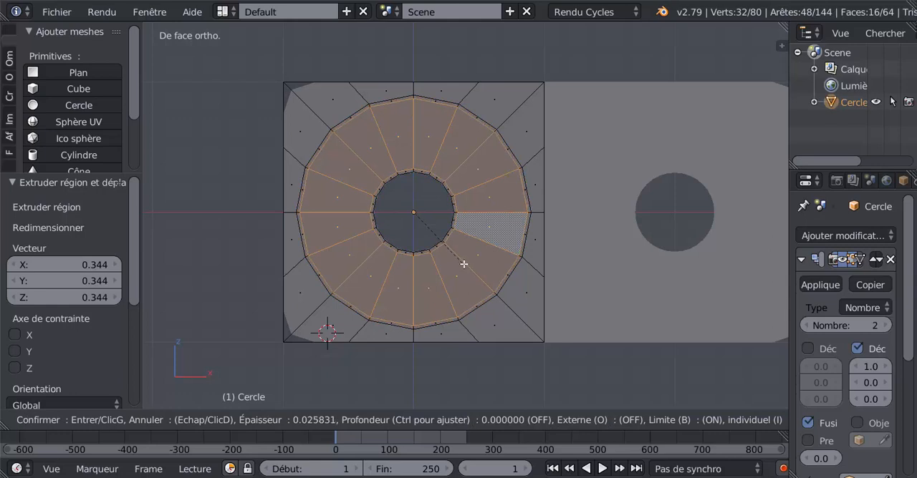
click(463, 262)
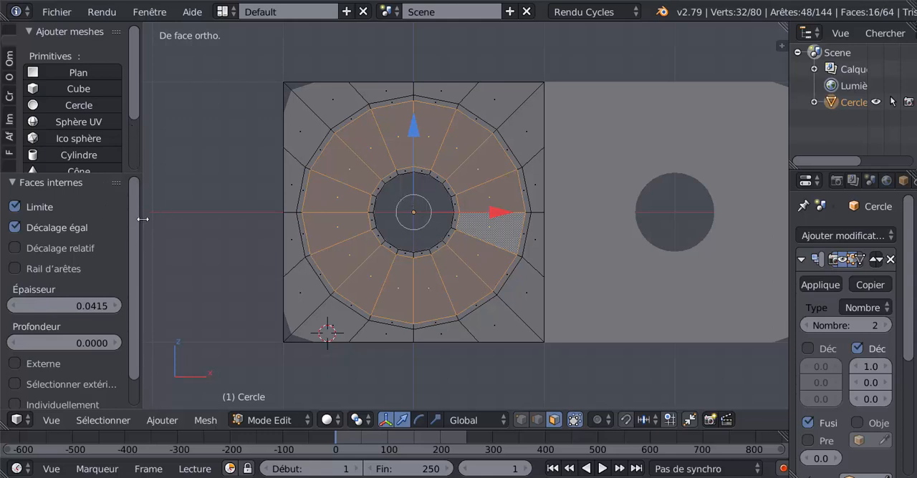
Step: Make the inset apply to each face of the ring individually, forming separate petals
scroll(95, 188, down, 1)
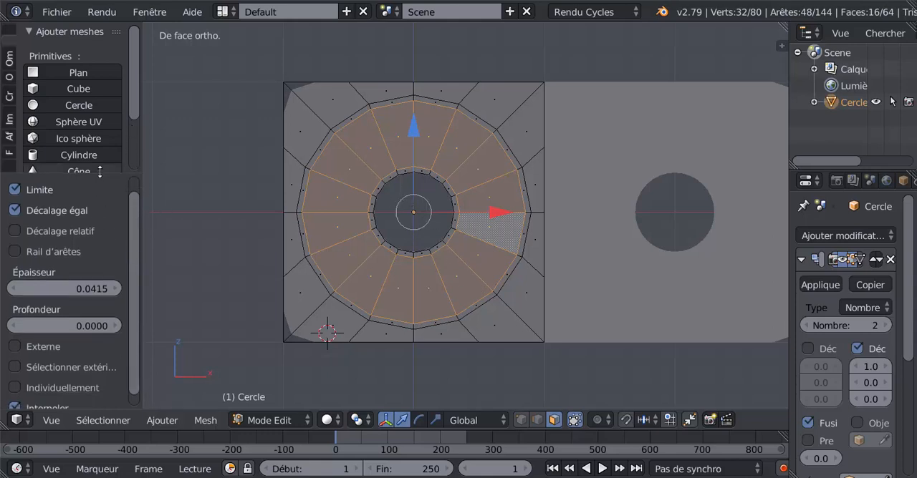
drag(99, 173, 109, 55)
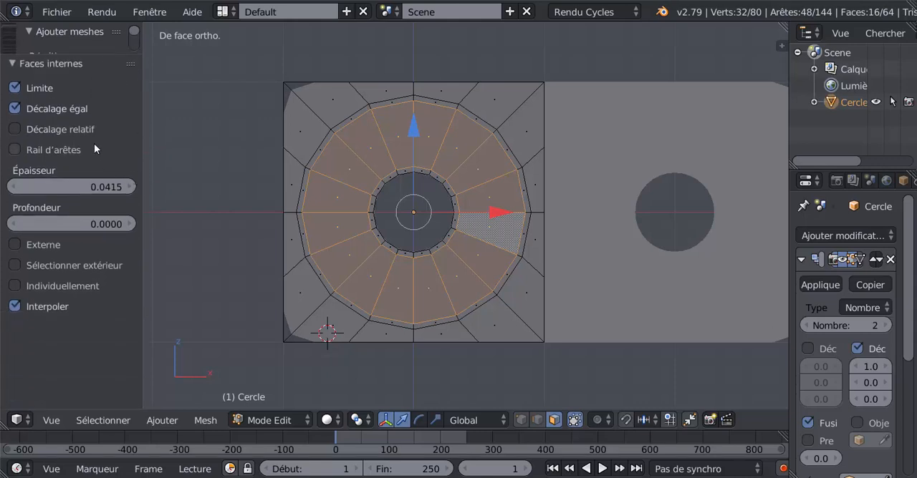
click(15, 286)
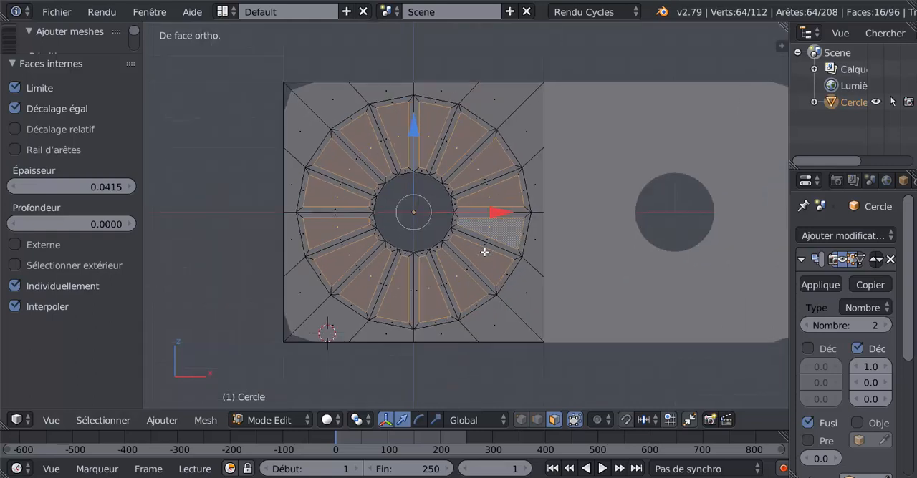
scroll(484, 252, up, 1)
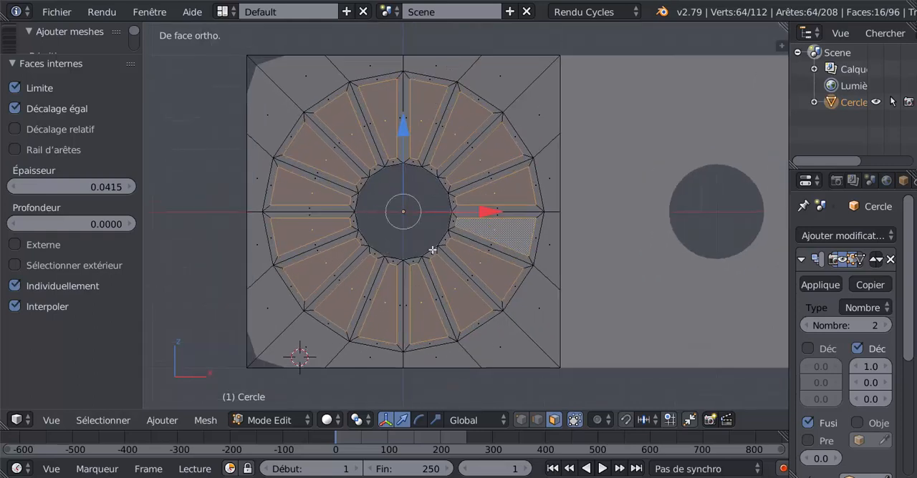
scroll(477, 258, down, 2)
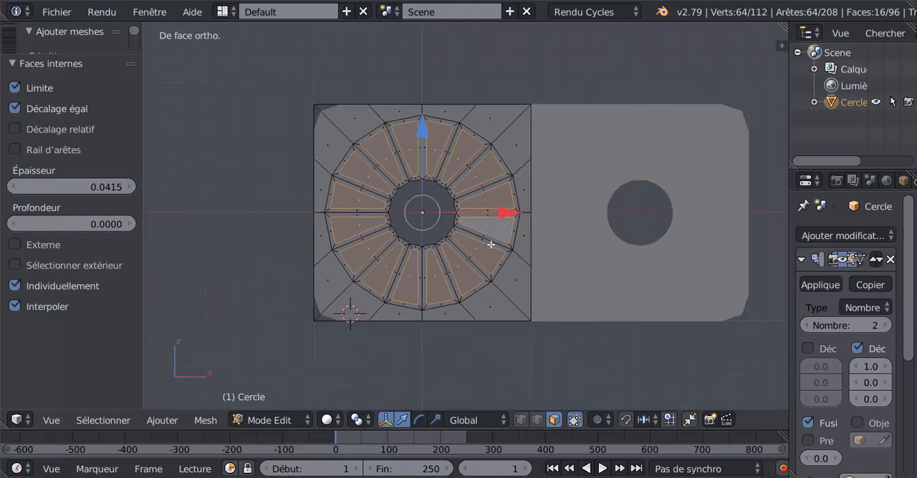
middle_drag(490, 245, 686, 296)
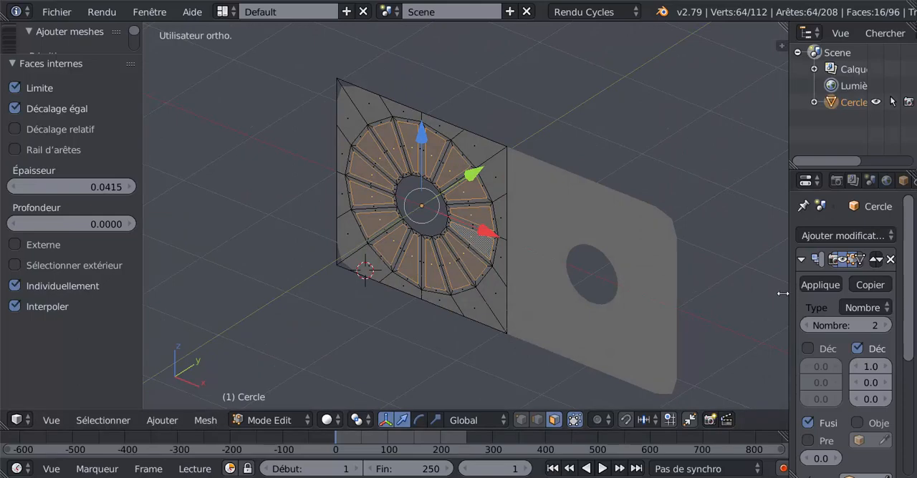
drag(787, 295, 745, 290)
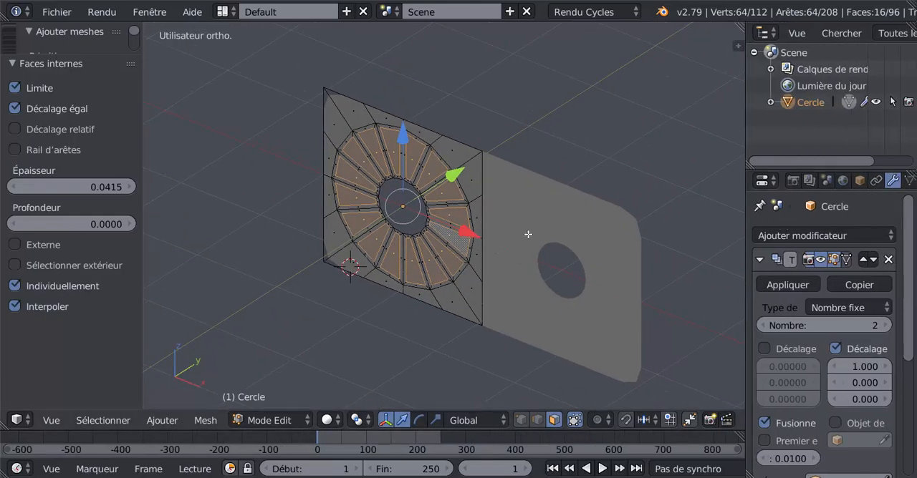
scroll(469, 236, up, 1)
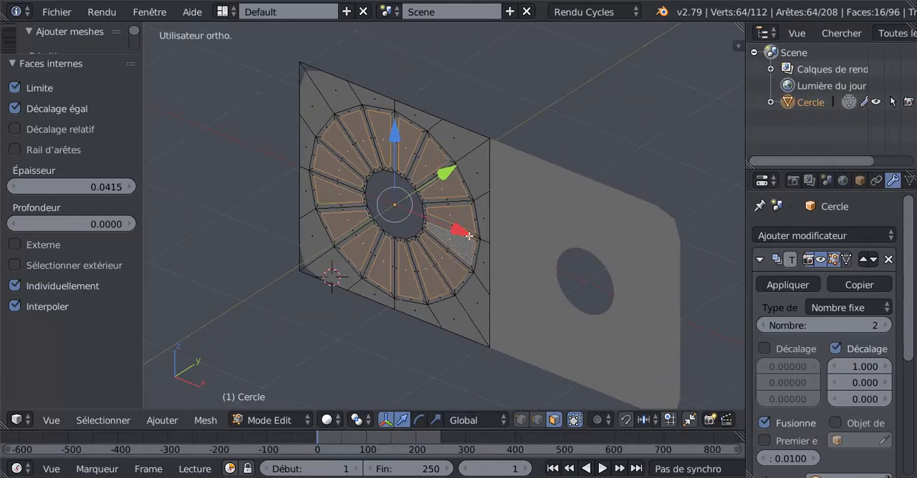
middle_drag(468, 235, 518, 209)
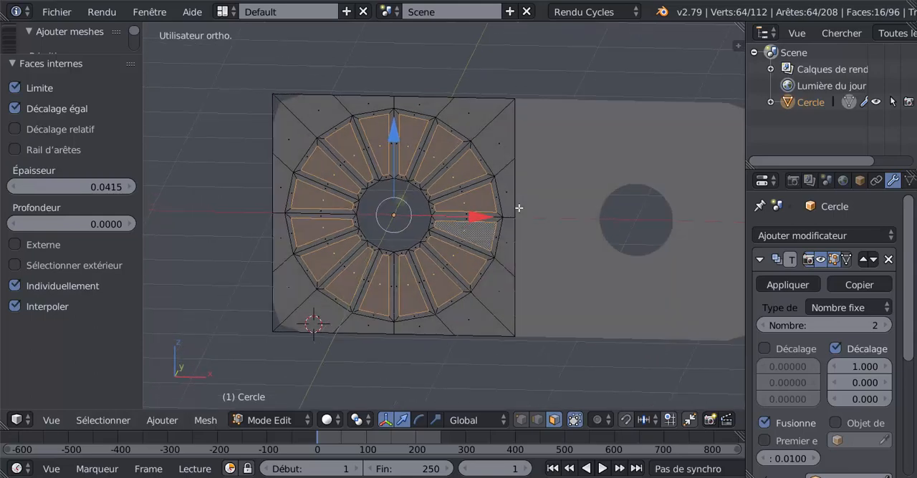
Step: Try selecting the faces between the circle and the square's two vertical sides, and undo back to the petal face selection
right_click(508, 246)
shift+right_click(493, 280)
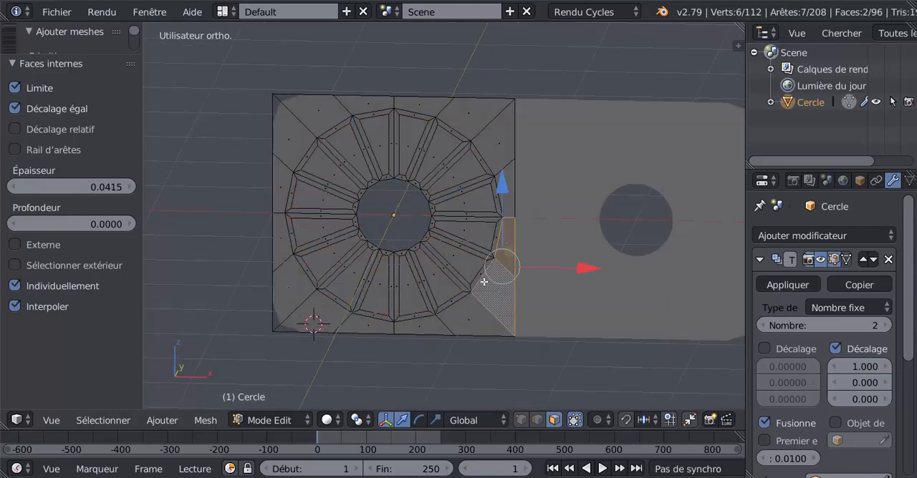
shift+right_click(300, 295)
shift+right_click(275, 238)
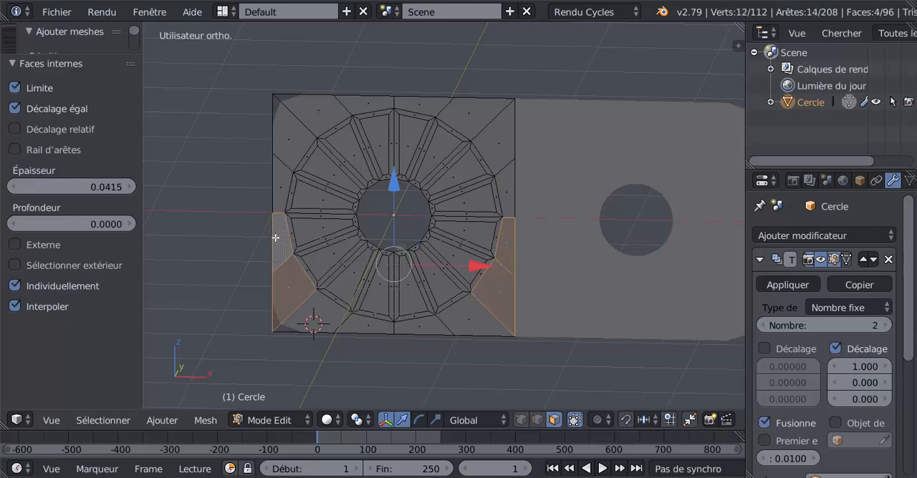
shift+right_click(282, 182)
shift+right_click(502, 204)
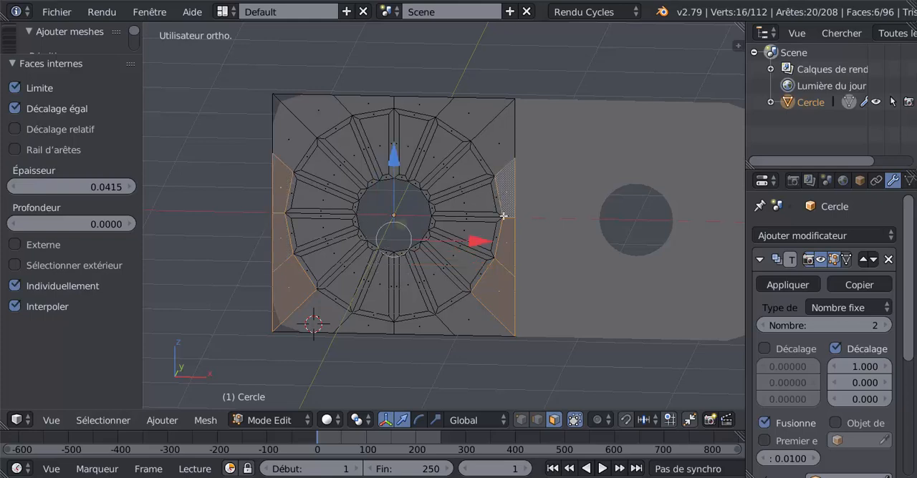
scroll(517, 297, down, 2)
scroll(432, 337, up, 2)
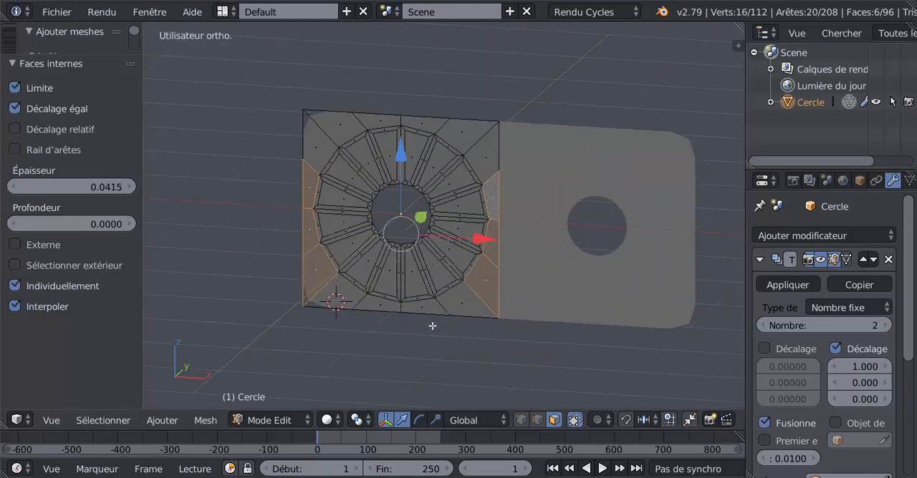
key(ctrl+z)
key(ctrl+z)
key(ctrl+z)
key(ctrl+z)
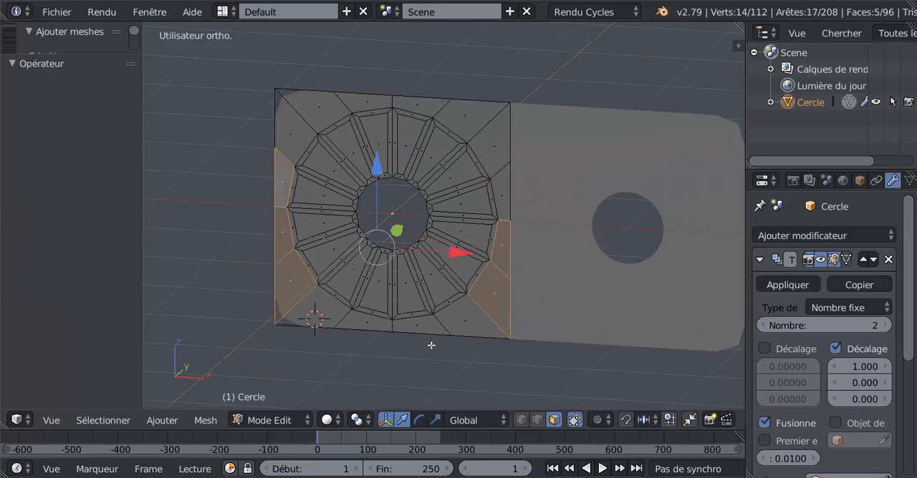
key(ctrl+z)
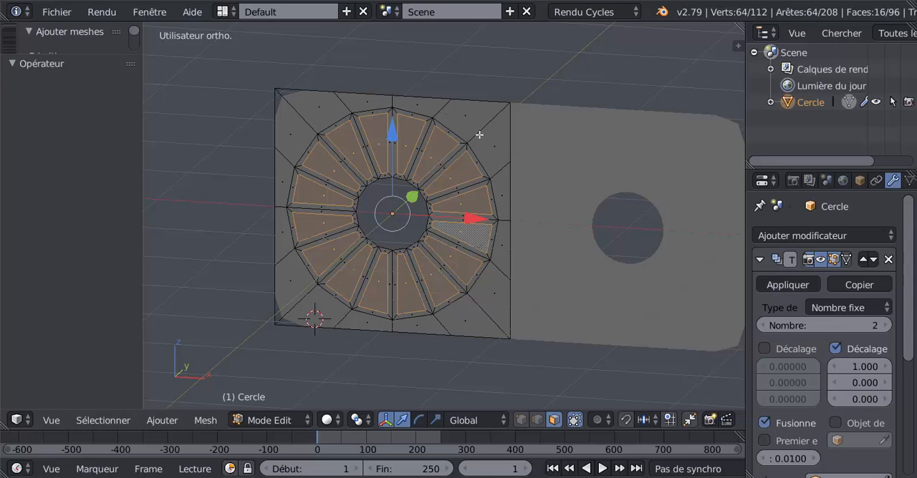
Step: Add one loop cut between the circle and the square, slid toward the circle by a factor of about 0.385
key(ctrl+r)
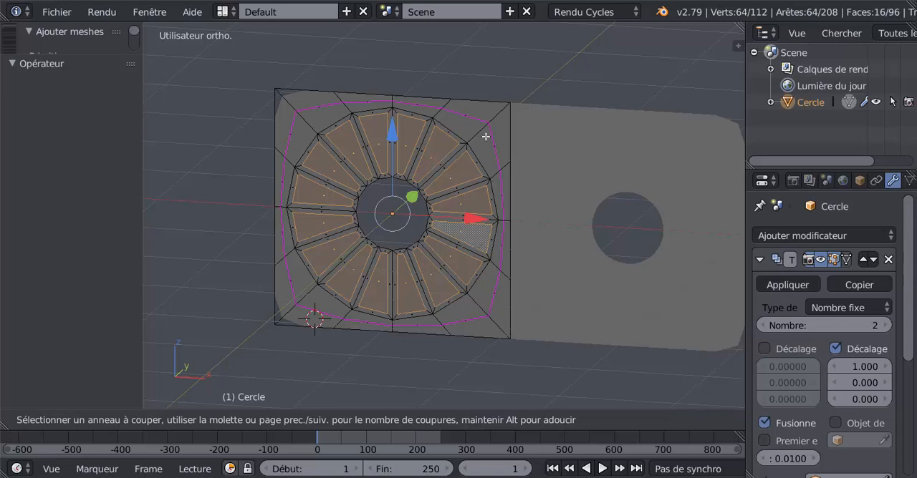
click(485, 136)
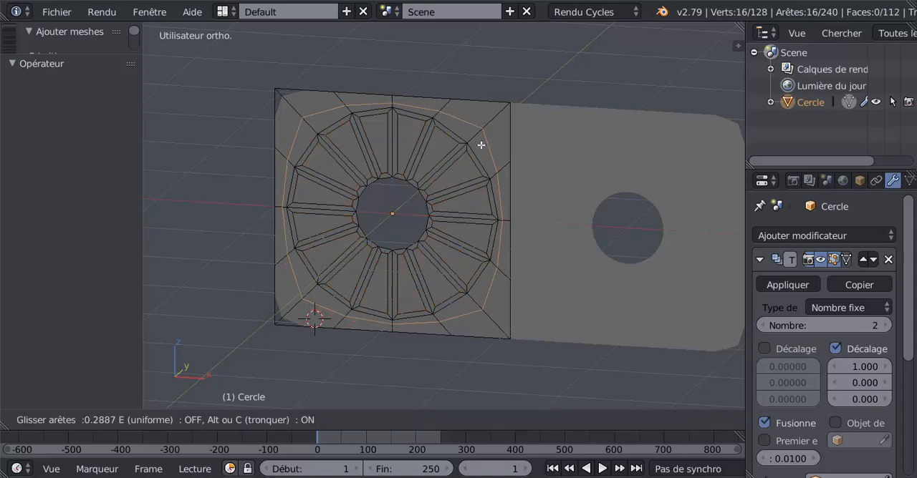
click(480, 147)
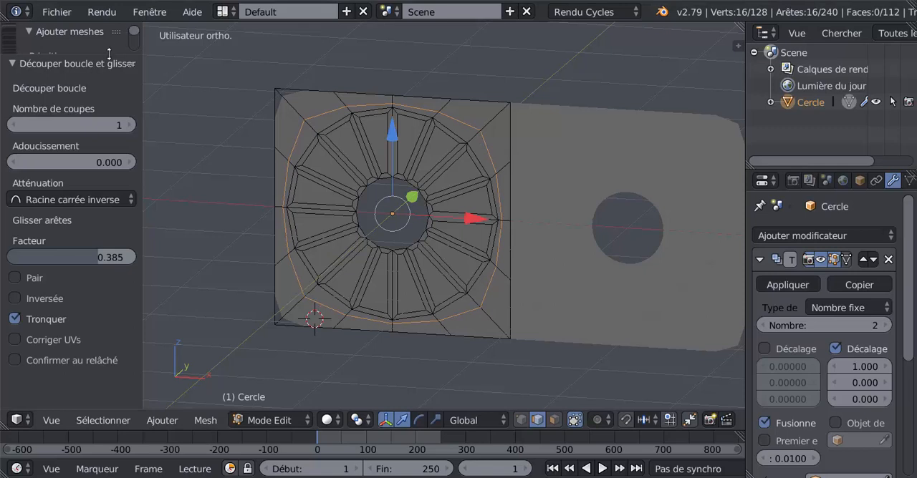
Step: Bring up the LoopTools commands among the mesh editing tools
drag(108, 55, 114, 244)
scroll(132, 208, down, 1)
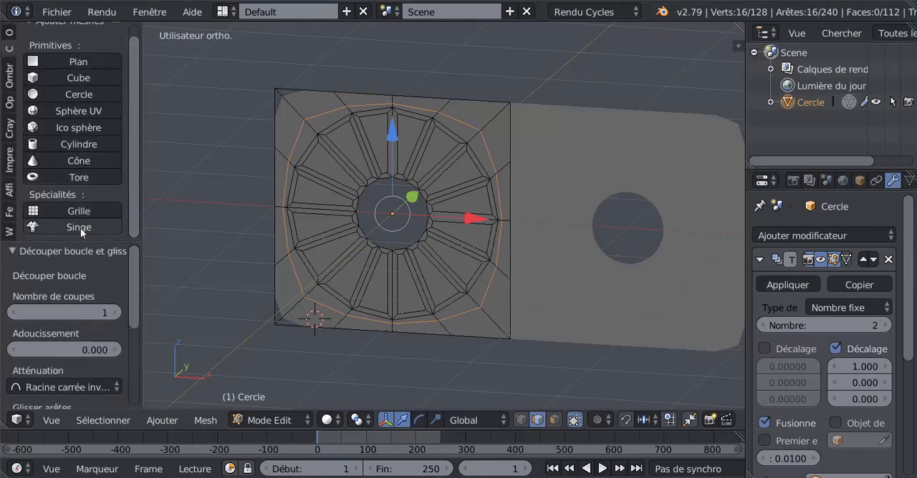
click(7, 34)
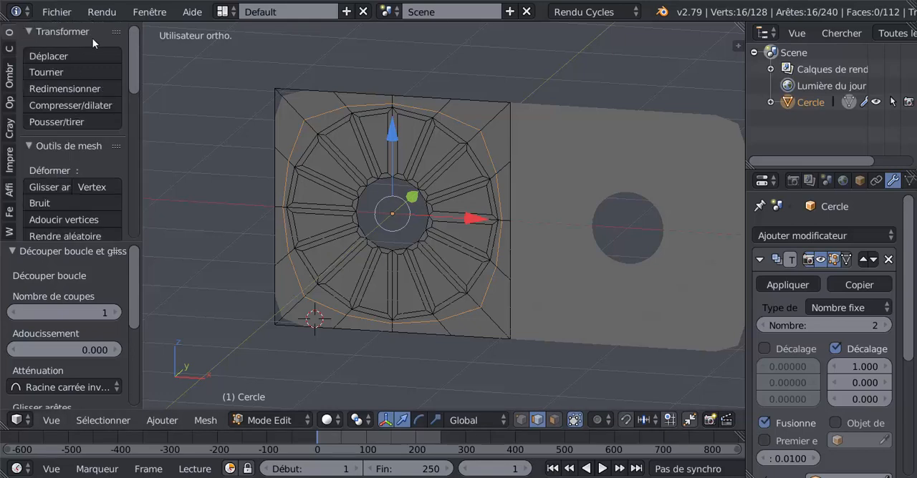
drag(131, 61, 136, 226)
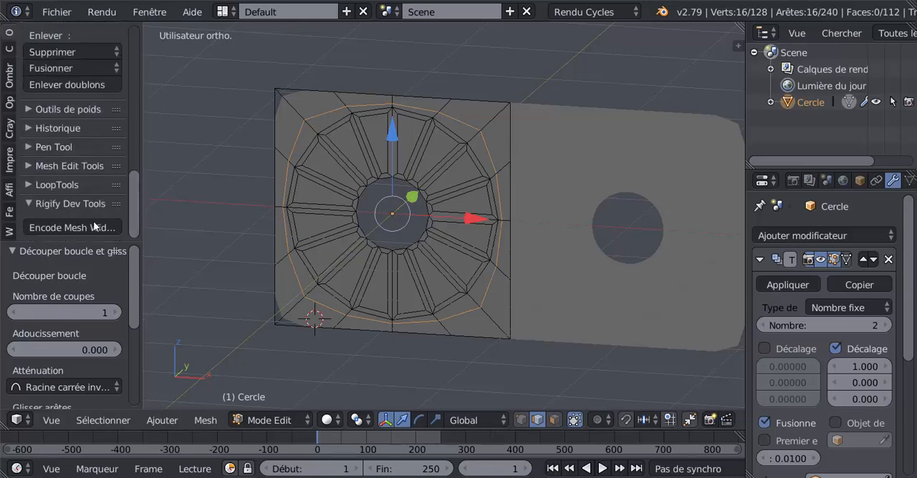
click(58, 185)
scroll(75, 223, down, 2)
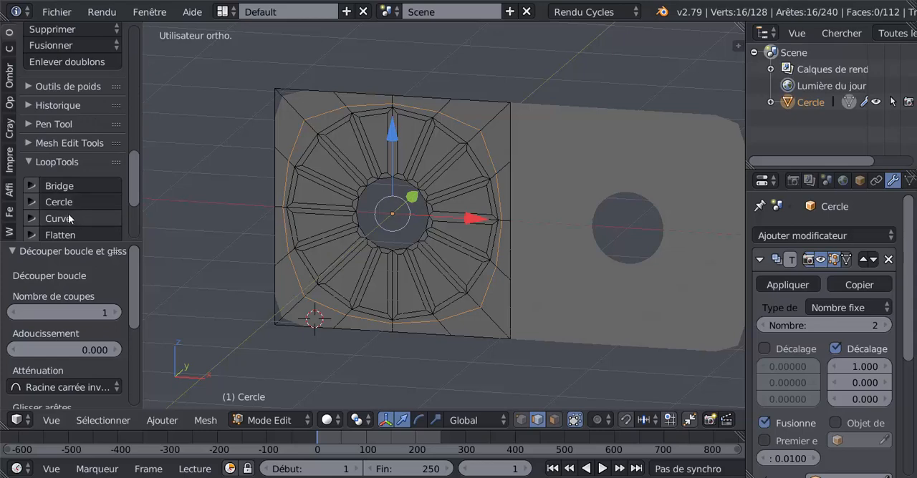
Step: Try rounding the new edge loop with LoopTools Circle, again from the front view, and undo both attempts
click(58, 203)
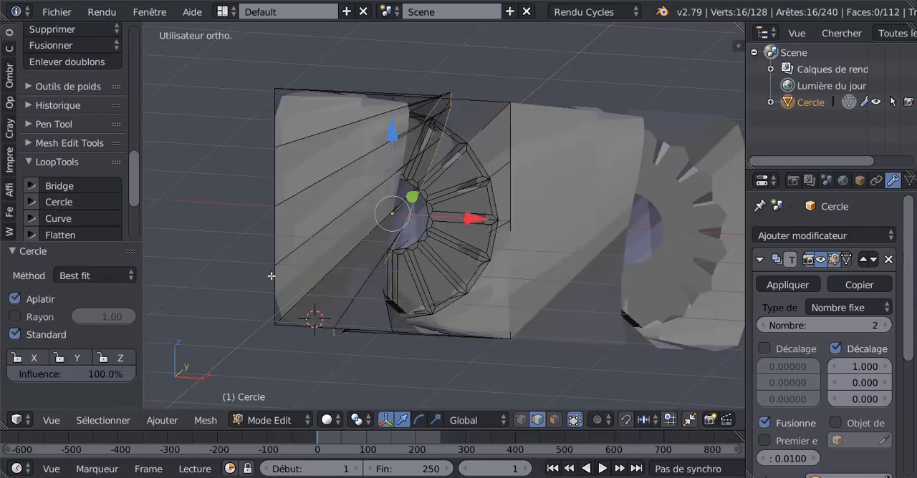
key(ctrl+z)
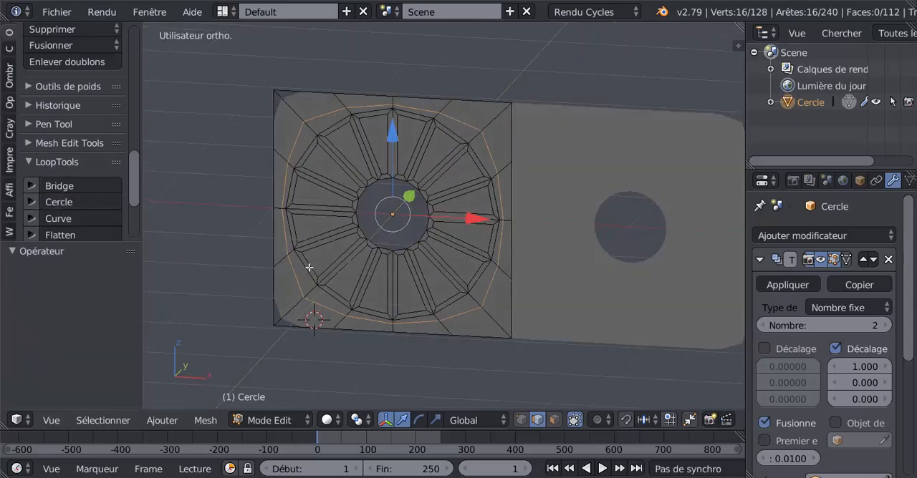
key(KP_1)
click(86, 202)
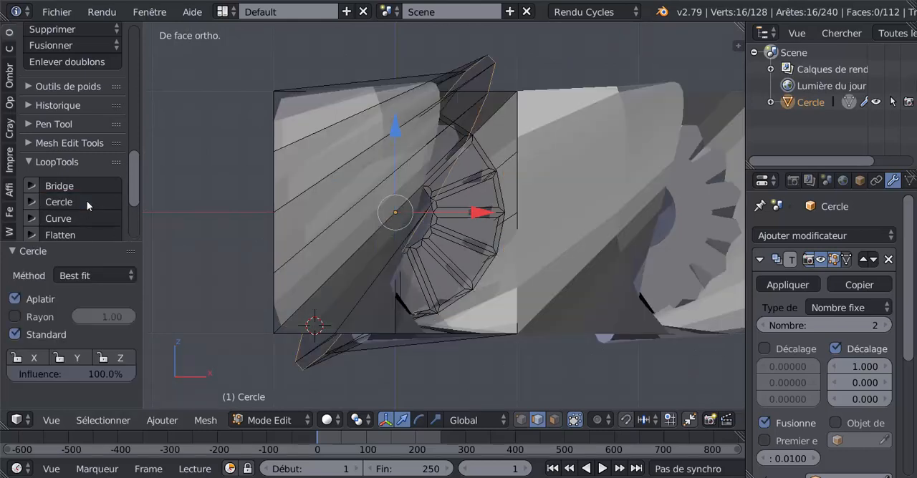
key(ctrl+z)
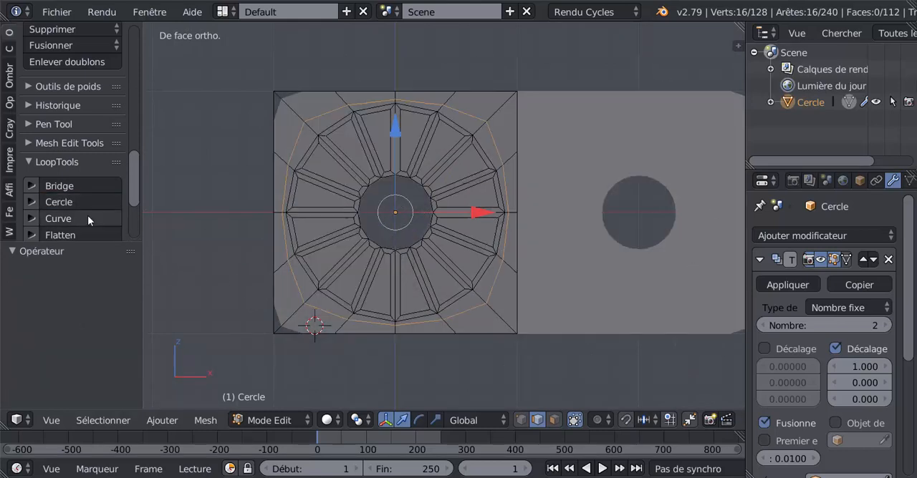
Step: Smooth the new edge loop around the circle by applying LoopTools Relax four times with cubic interpolation and one iteration
drag(135, 191, 135, 208)
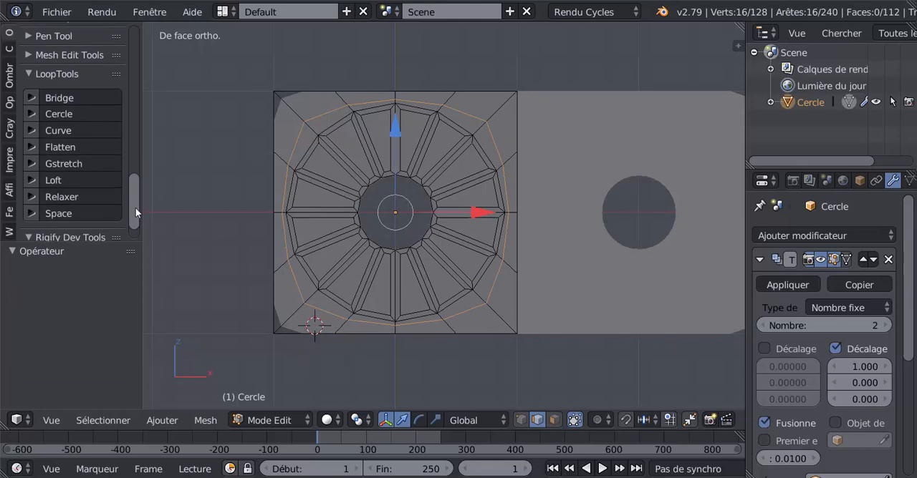
scroll(135, 225, down, 2)
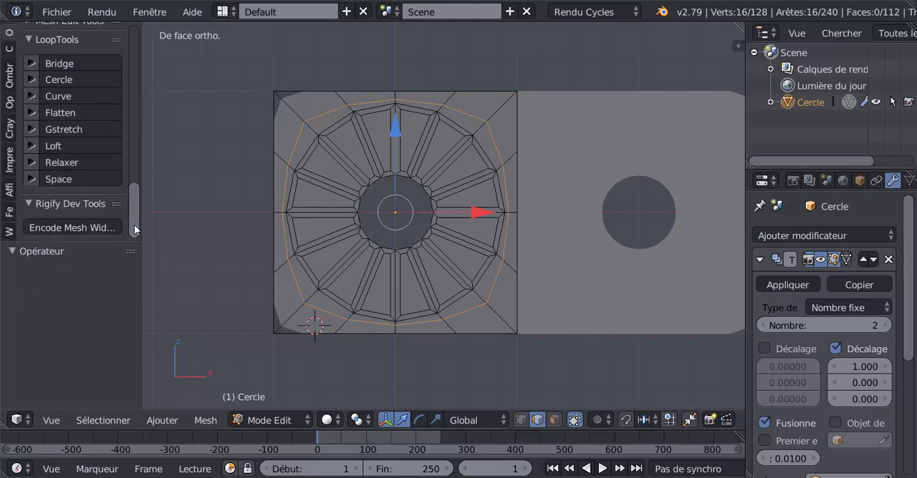
click(68, 164)
click(68, 164)
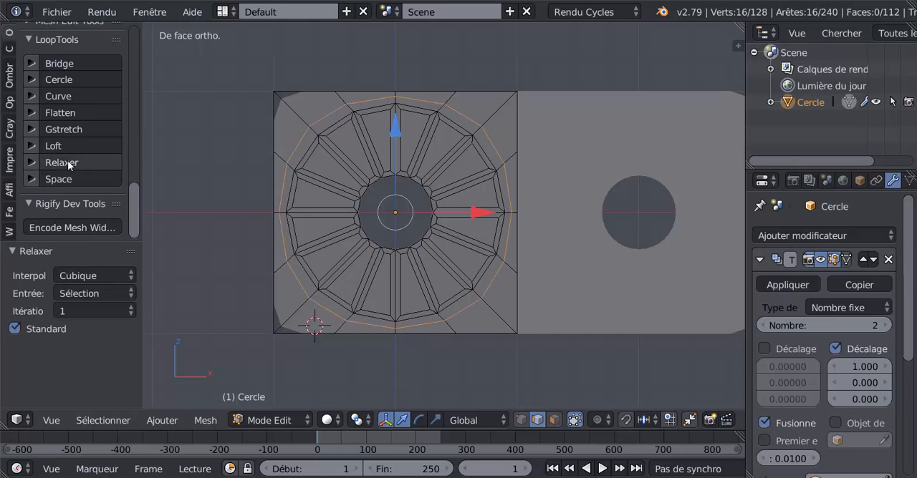
click(68, 164)
click(68, 164)
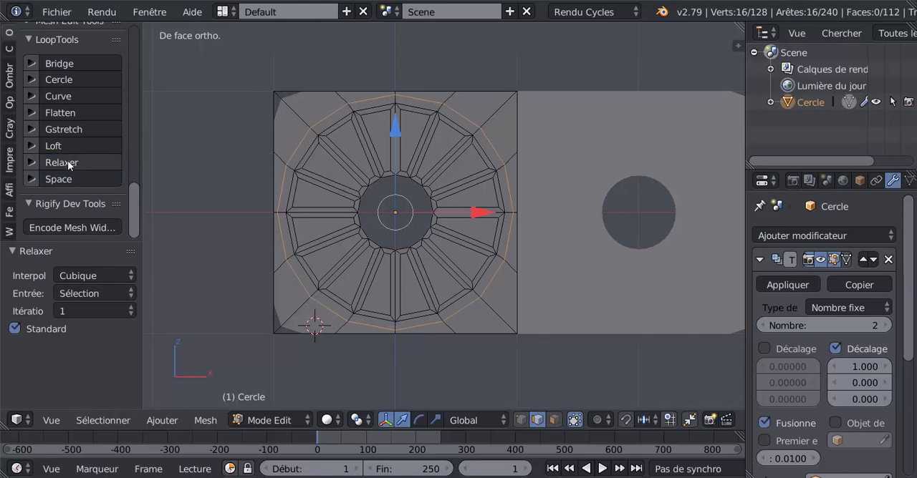
Step: Relax the loop around the circle twice more with LoopTools and slide it toward the circle by a factor of 0.288
click(68, 164)
click(68, 164)
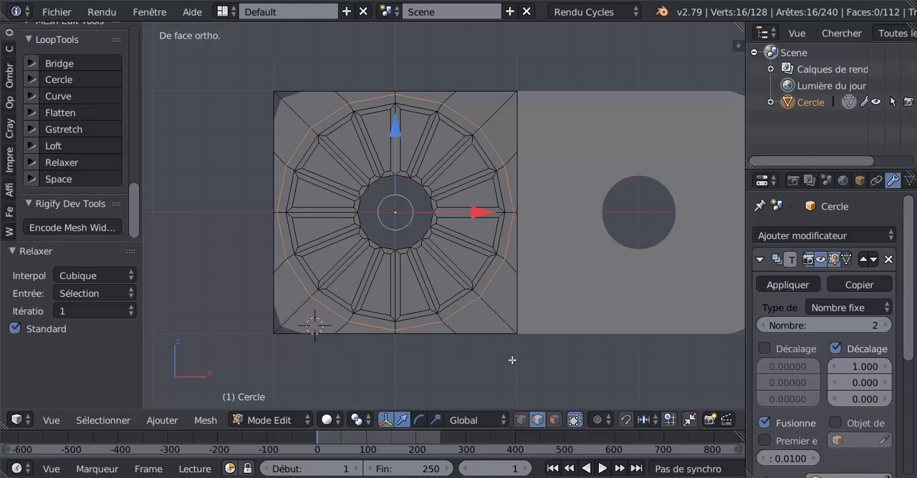
key(g)
key(g)
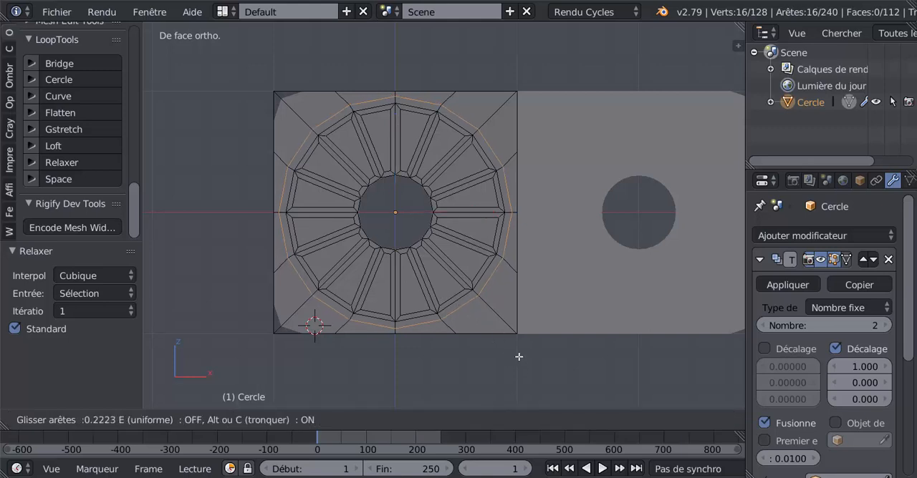
click(514, 345)
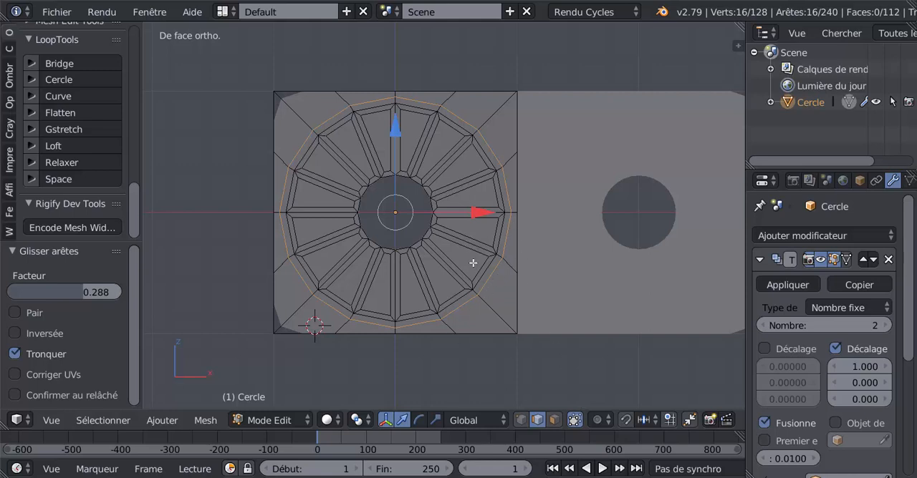
Step: Clear the selection, switch to face selection and select the sixteen inset petal faces around the circle
key(a)
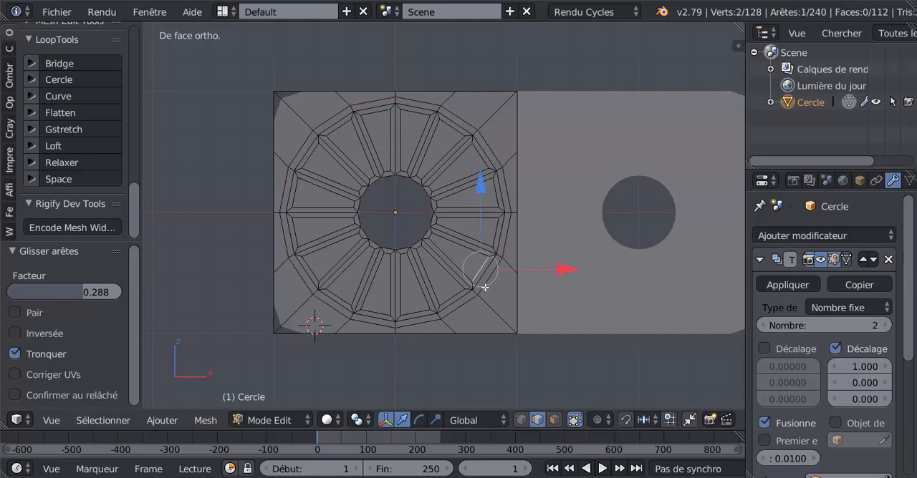
click(554, 421)
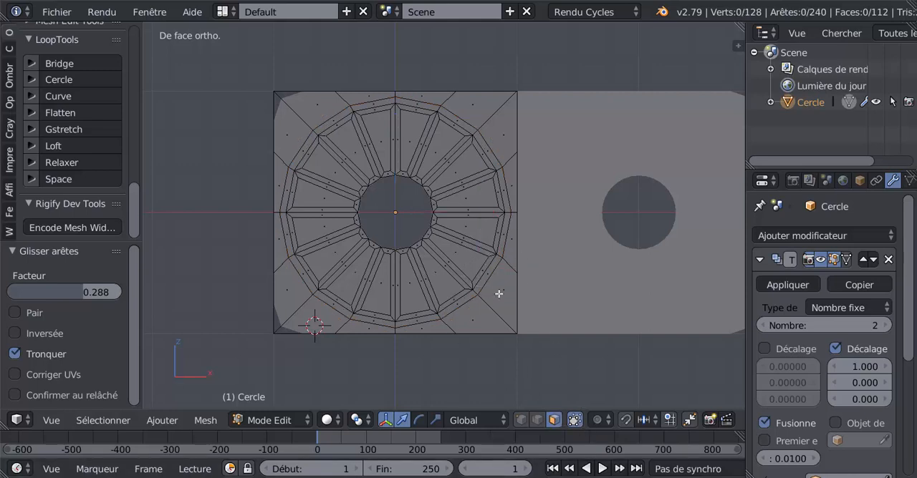
right_click(484, 223)
shift+right_click(469, 192)
shift+right_click(464, 163)
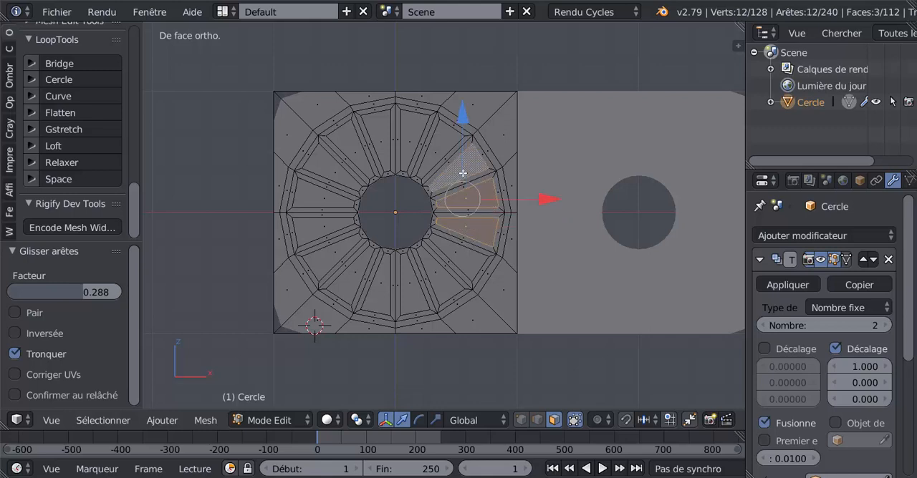
shift+right_click(440, 140)
shift+right_click(414, 137)
shift+right_click(379, 138)
shift+right_click(352, 147)
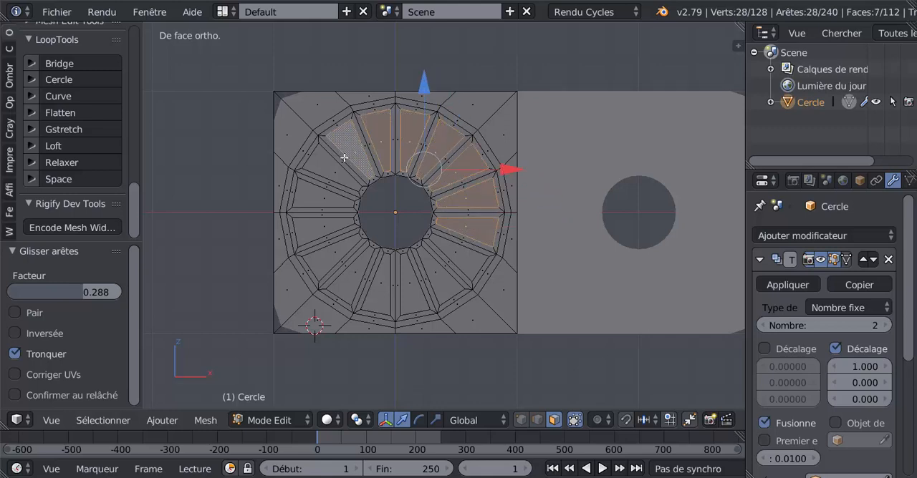
shift+right_click(336, 166)
shift+right_click(316, 199)
shift+right_click(315, 230)
shift+right_click(337, 259)
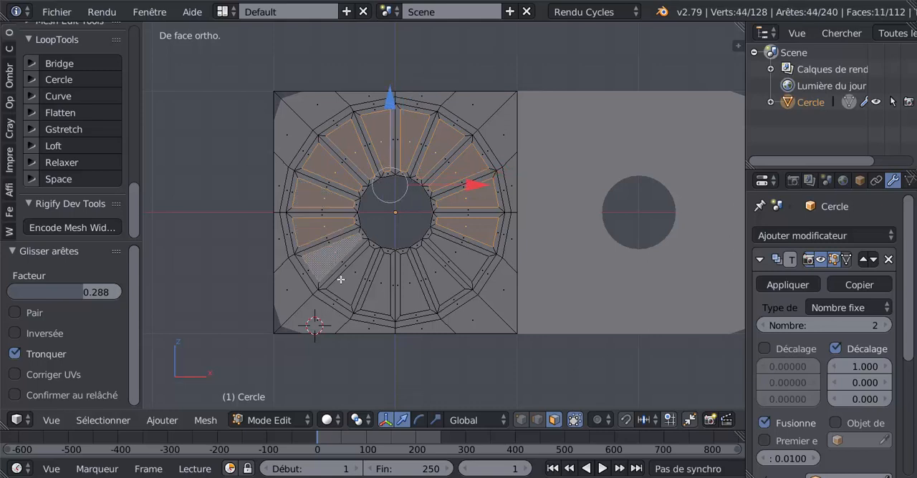
shift+right_click(344, 285)
shift+right_click(369, 296)
shift+right_click(413, 300)
shift+right_click(437, 286)
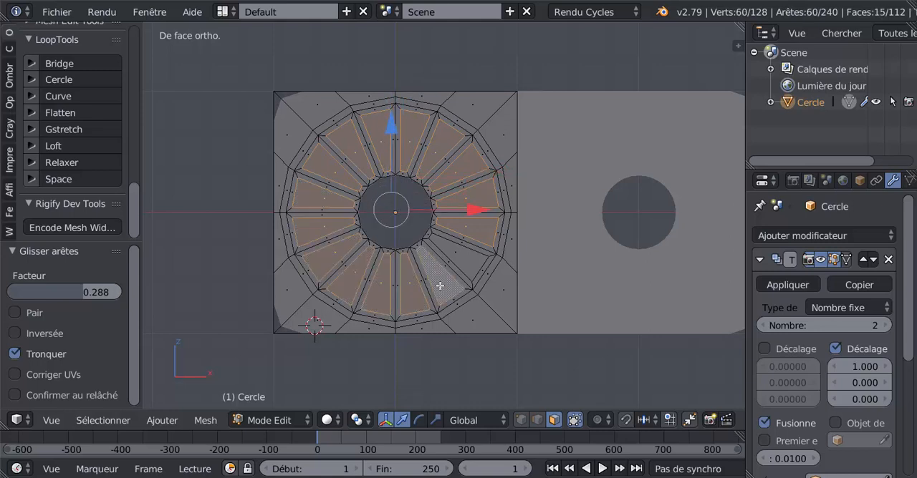
shift+right_click(466, 260)
Step: Add the three lower border faces on each side of the square to the selection and extrude everything about 0.11 forward along Y
shift+right_click(513, 262)
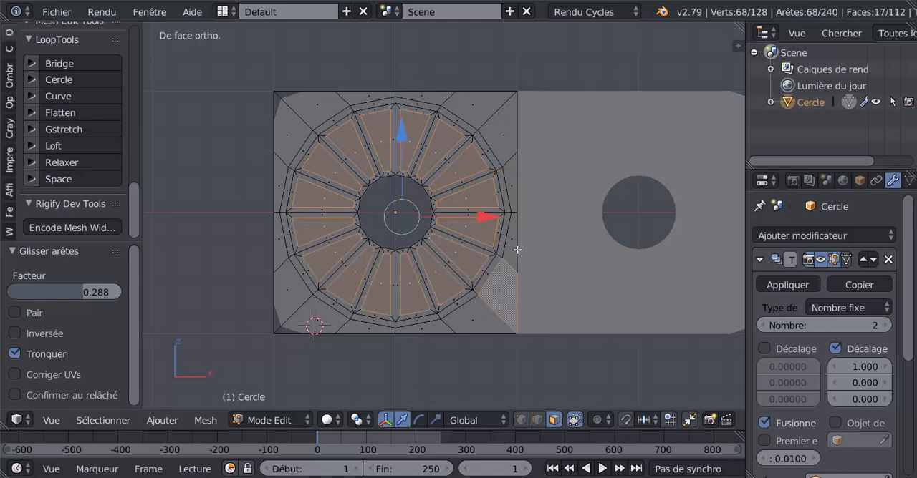
shift+right_click(515, 220)
shift+right_click(509, 177)
shift+right_click(291, 288)
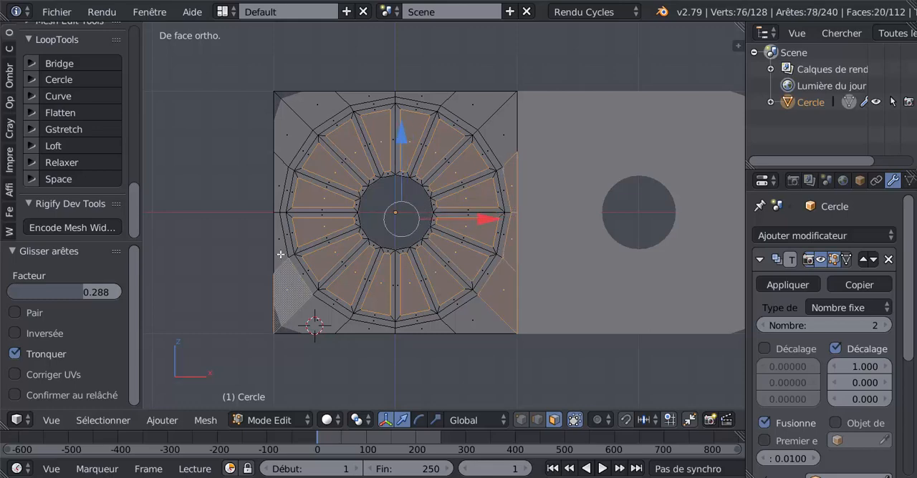
shift+right_click(280, 228)
shift+right_click(279, 185)
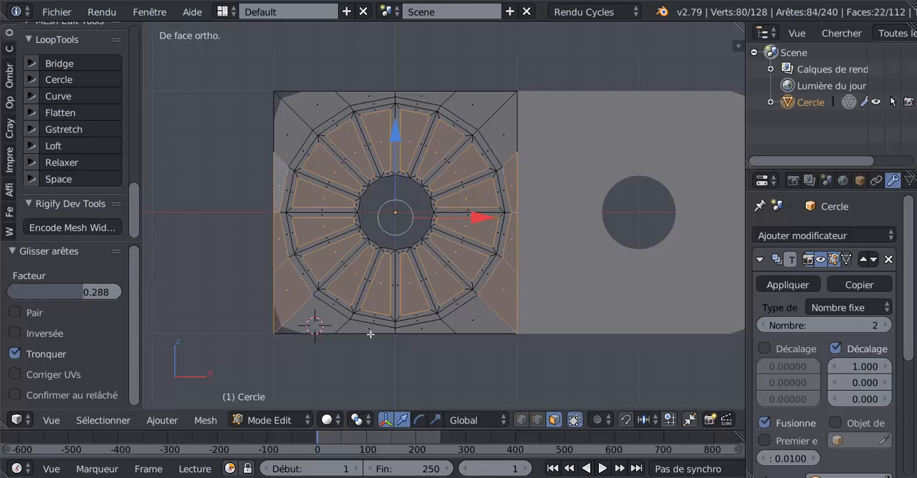
middle_drag(379, 333, 375, 354)
scroll(386, 349, up, 2)
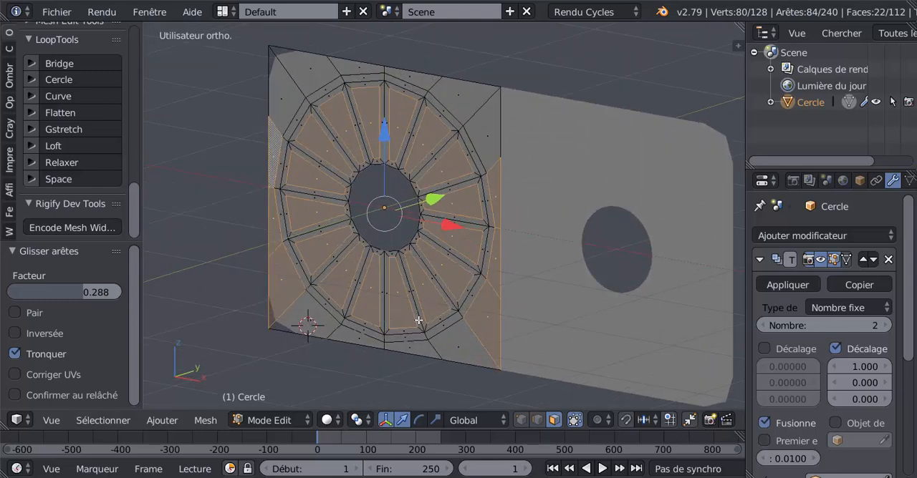
key(e)
click(417, 321)
drag(430, 201, 421, 204)
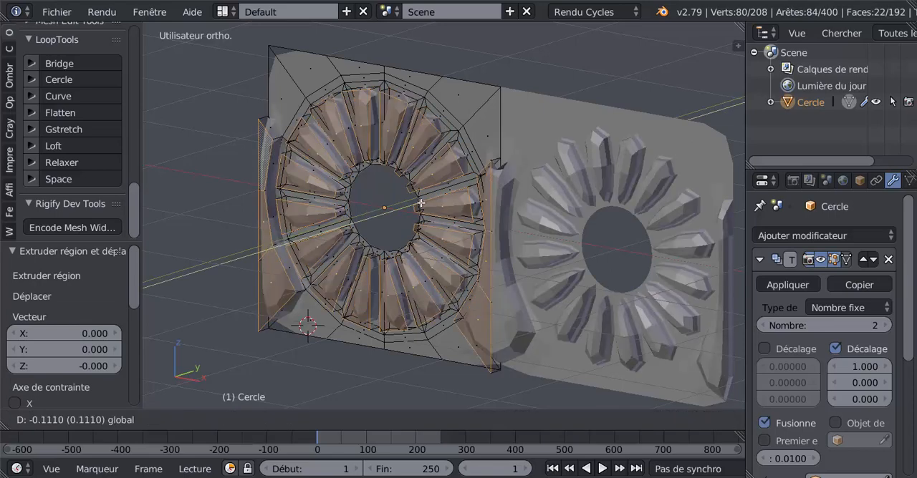
click(422, 203)
Step: Return to Object Mode and apply smooth shading to the cornice object
scroll(358, 336, down, 3)
key(Tab)
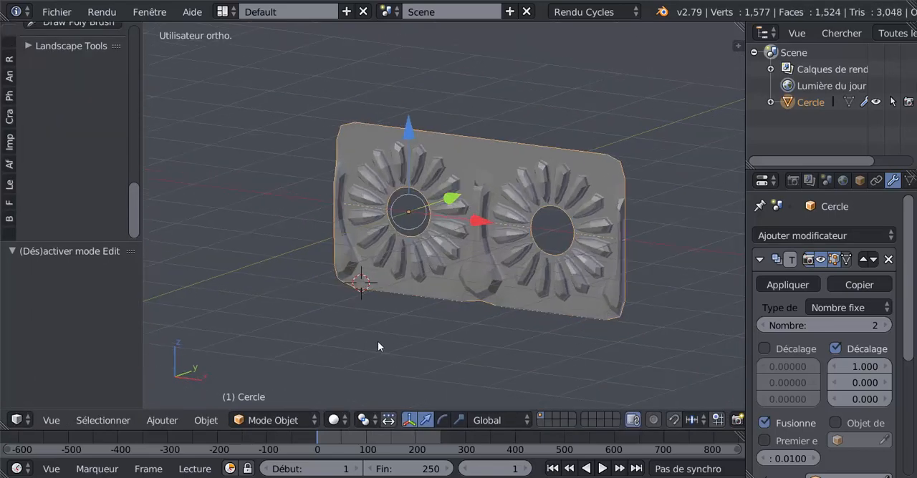
middle_drag(378, 342, 391, 342)
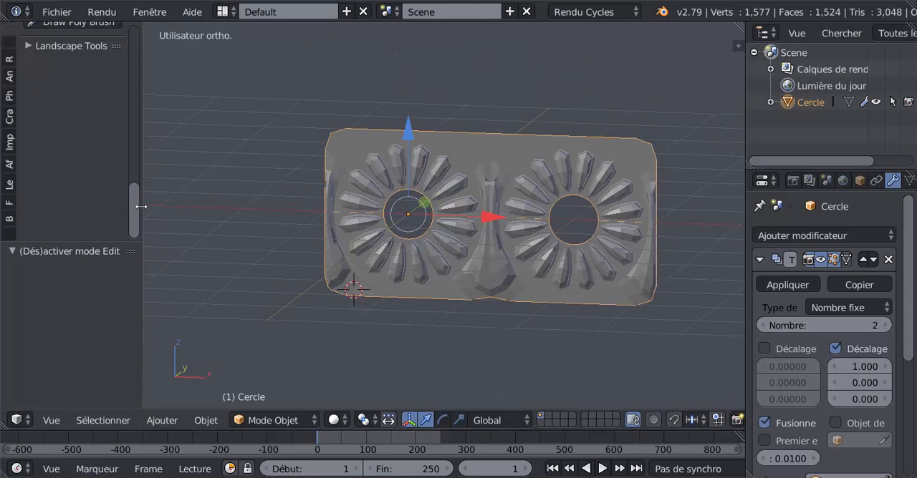
scroll(142, 159, up, 4)
scroll(142, 159, up, 10)
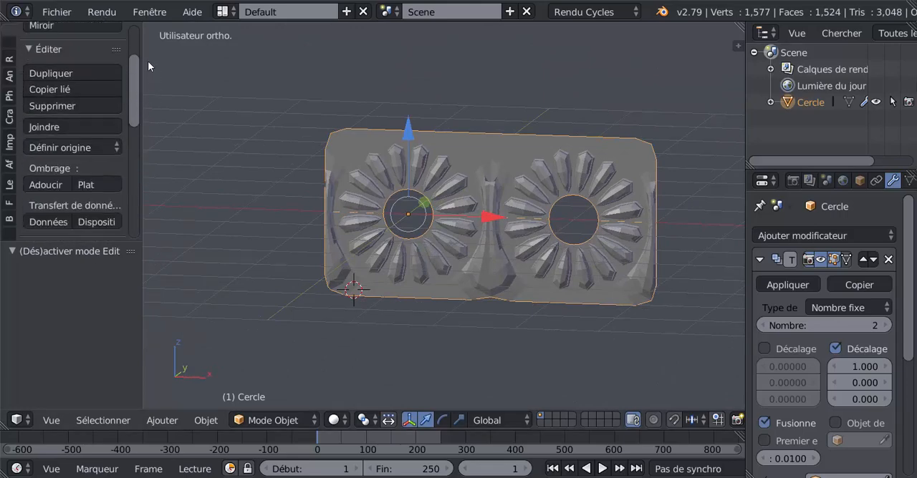
scroll(15, 37, up, 2)
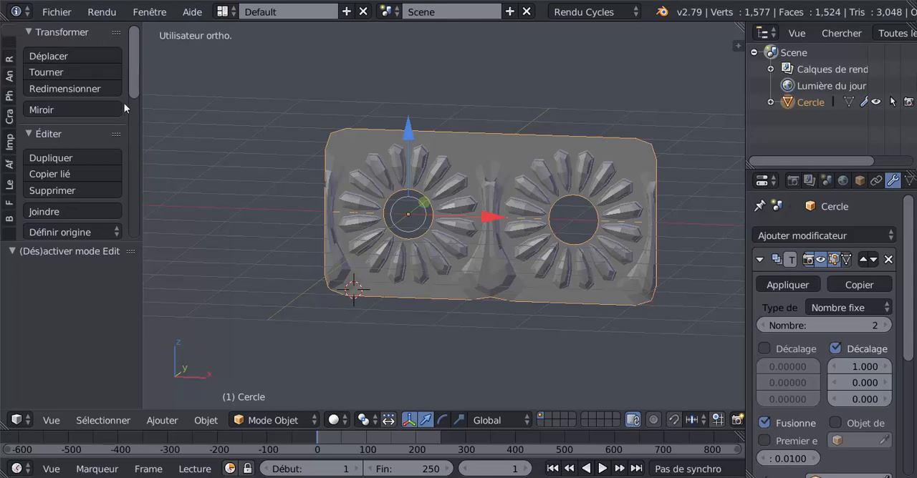
scroll(128, 106, down, 4)
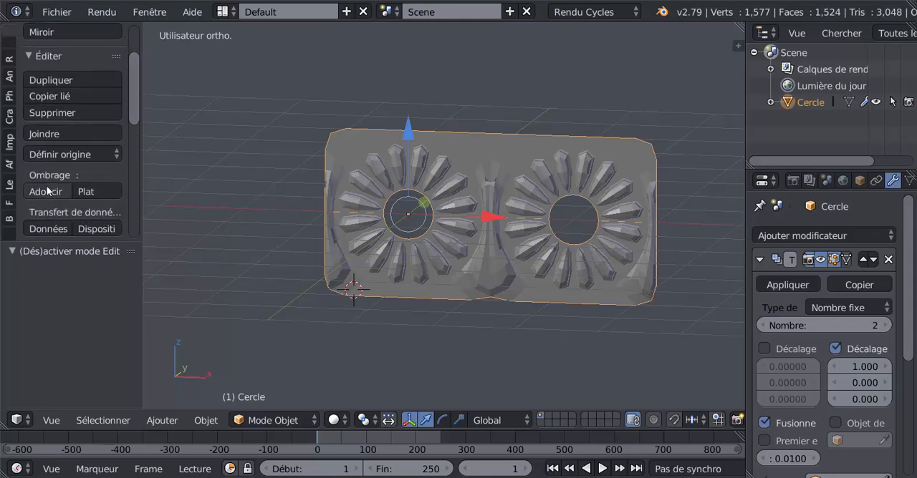
click(46, 190)
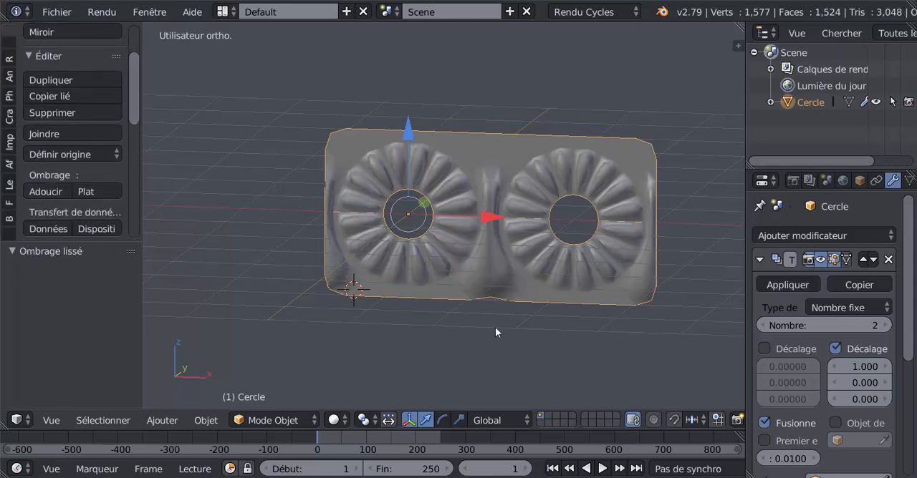
Step: Try an Array count of 3 for the tile and restore the count to 2
middle_drag(495, 327, 530, 334)
click(888, 325)
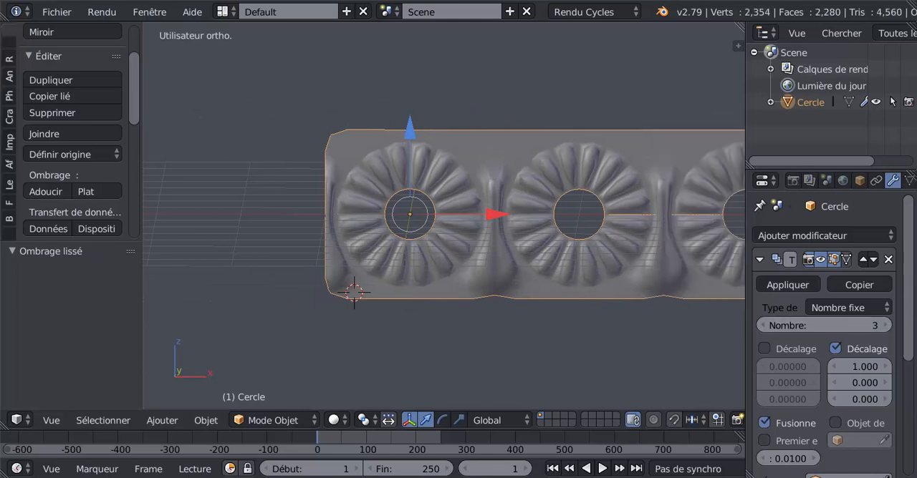
scroll(671, 347, down, 3)
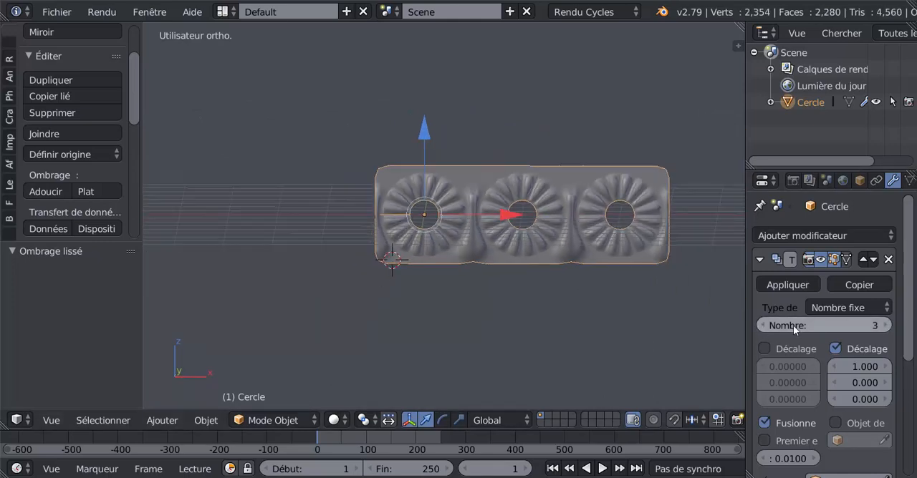
click(762, 326)
Step: Set the Subdivision Surface modifier's view level to 2
scroll(823, 322, down, 5)
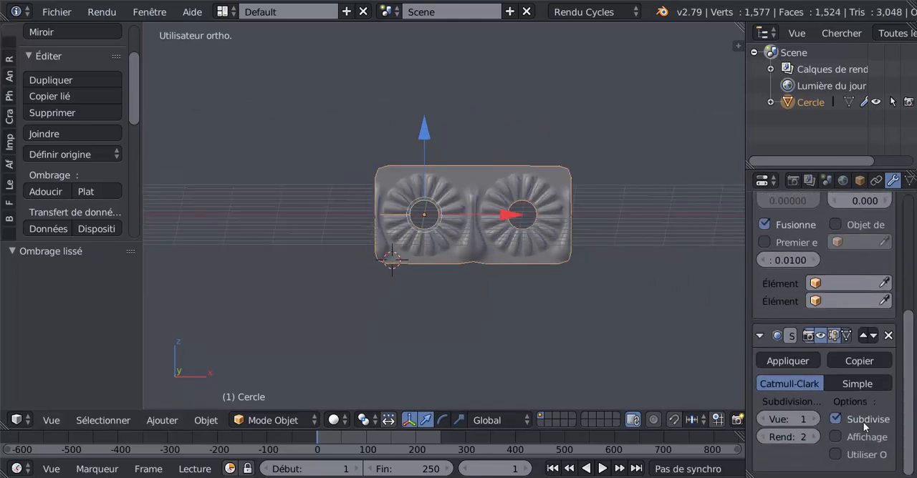
click(815, 419)
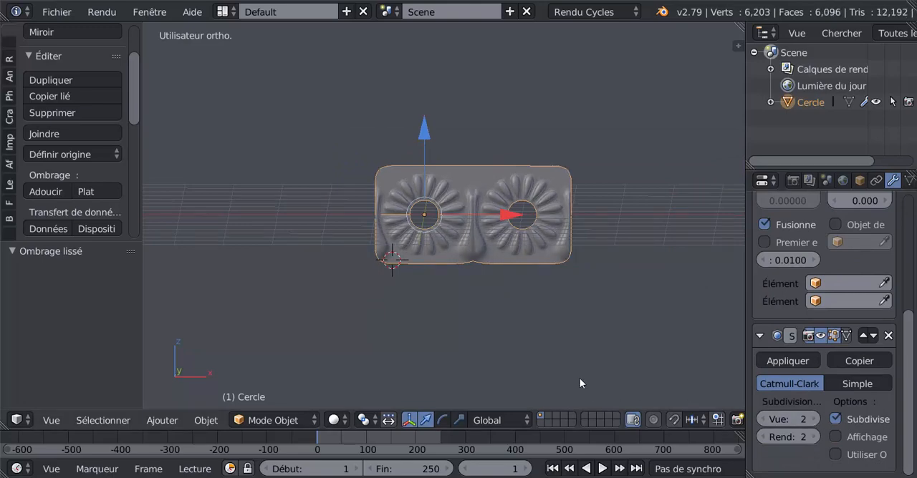
scroll(577, 376, up, 3)
Step: Go back to Edit Mode and reduce the Array count to 1 so only the original tile is displayed
key(Tab)
middle_drag(521, 360, 456, 368)
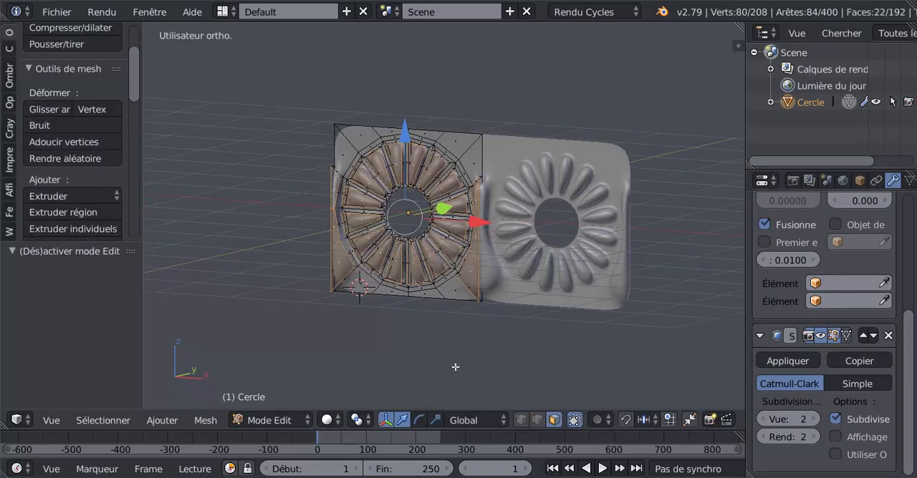
scroll(457, 365, up, 2)
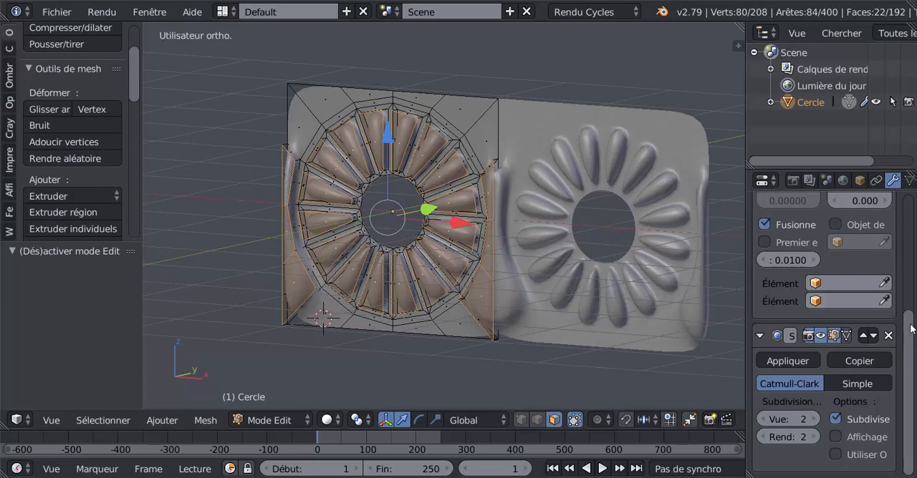
scroll(782, 307, up, 6)
click(762, 301)
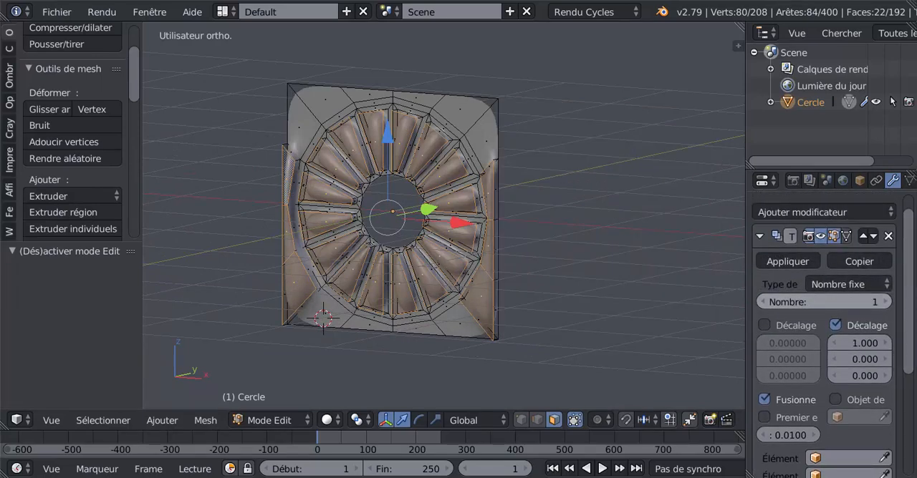
Step: Delete the three narrow extruded side-wall faces on each outer edge of the tile, where neighbouring tiles join
middle_drag(583, 317, 482, 185)
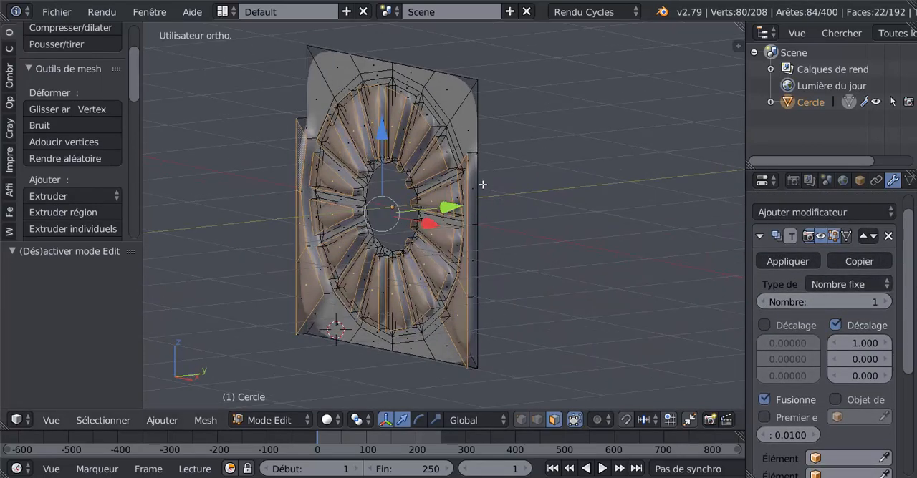
right_click(473, 200)
shift+right_click(476, 255)
shift+right_click(468, 319)
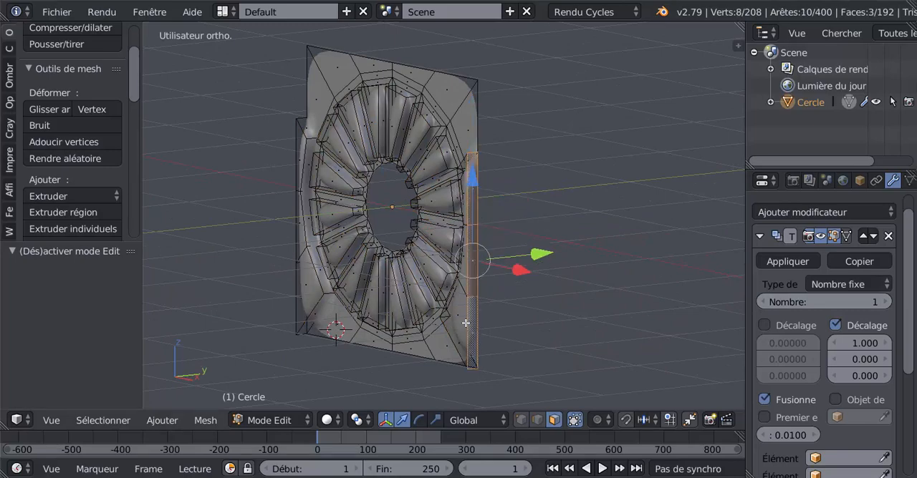
middle_drag(452, 363, 430, 362)
shift+right_click(398, 328)
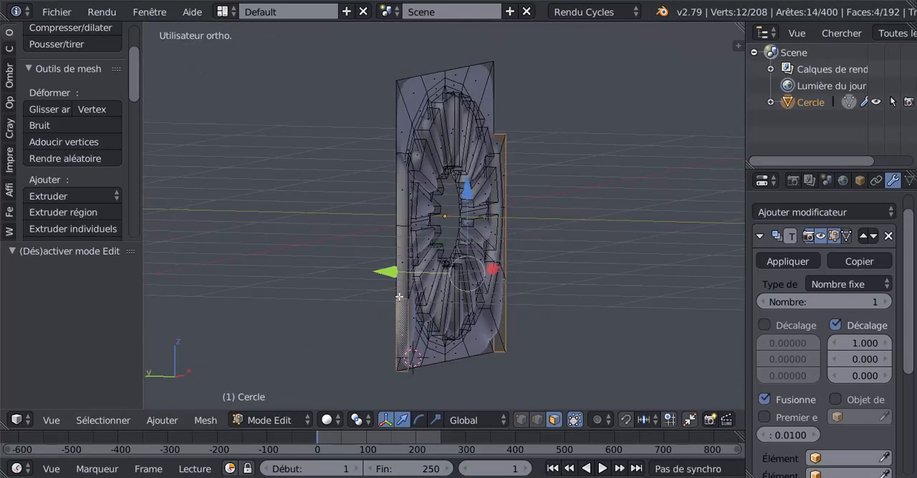
shift+right_click(400, 256)
shift+right_click(401, 204)
middle_drag(583, 310, 409, 312)
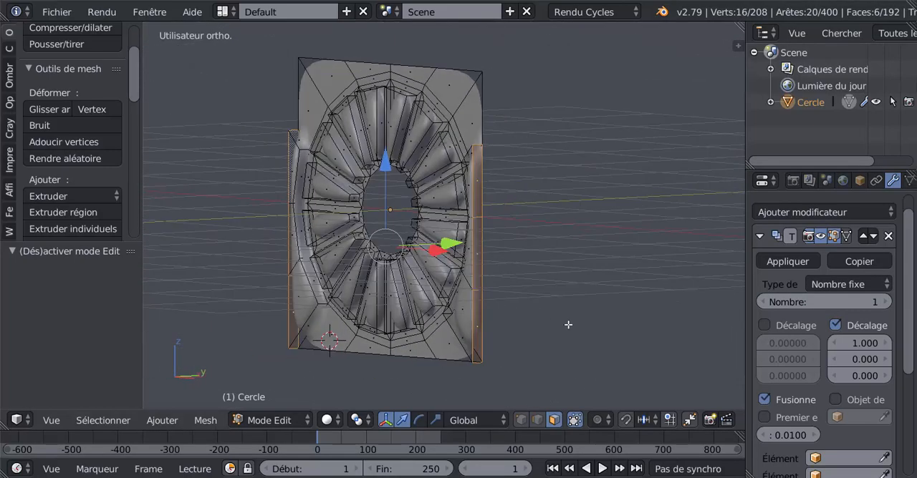
key(x)
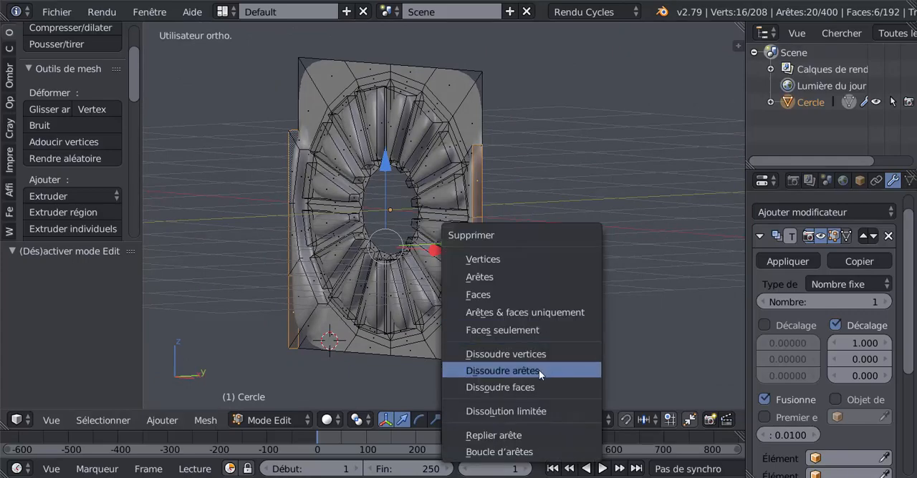
click(534, 293)
middle_drag(535, 293, 569, 311)
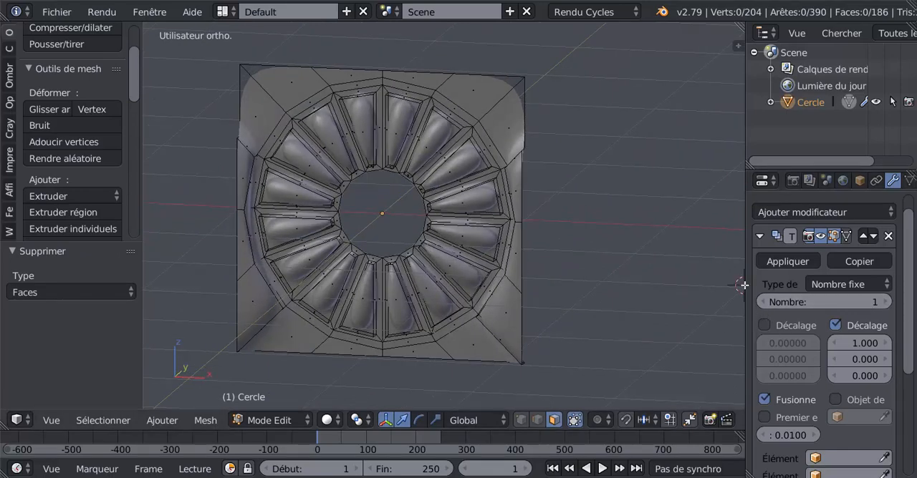
Step: Widen the modifier properties area, set the Array count back to 2 and return to Object Mode
drag(746, 287, 681, 286)
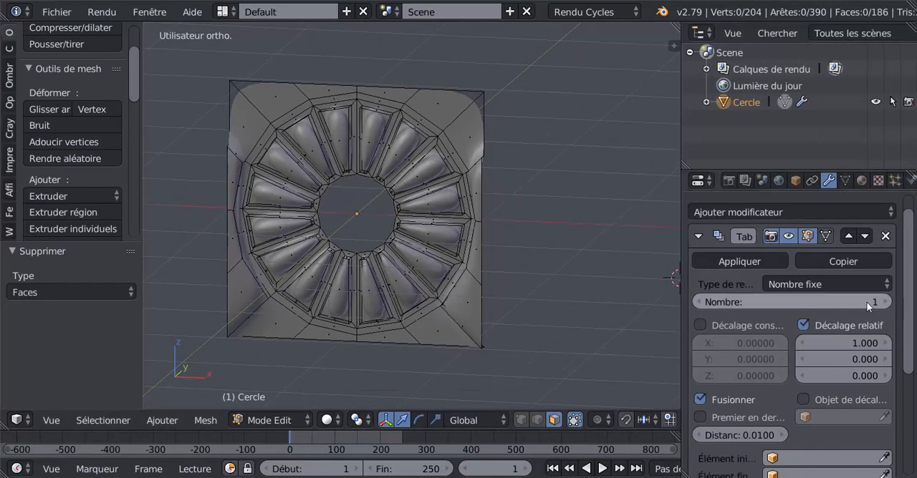
click(887, 303)
key(Tab)
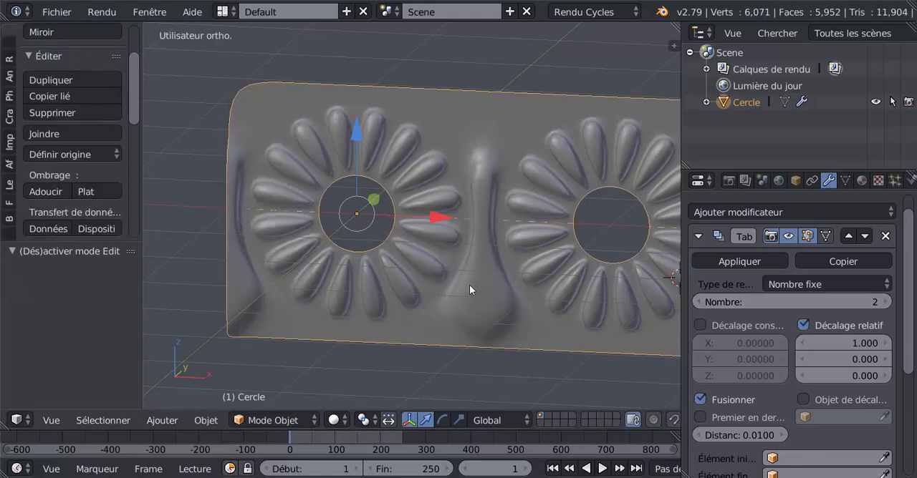
Step: Return to Edit Mode and select the circular band of faces bordering the rosette's petals
key(Tab)
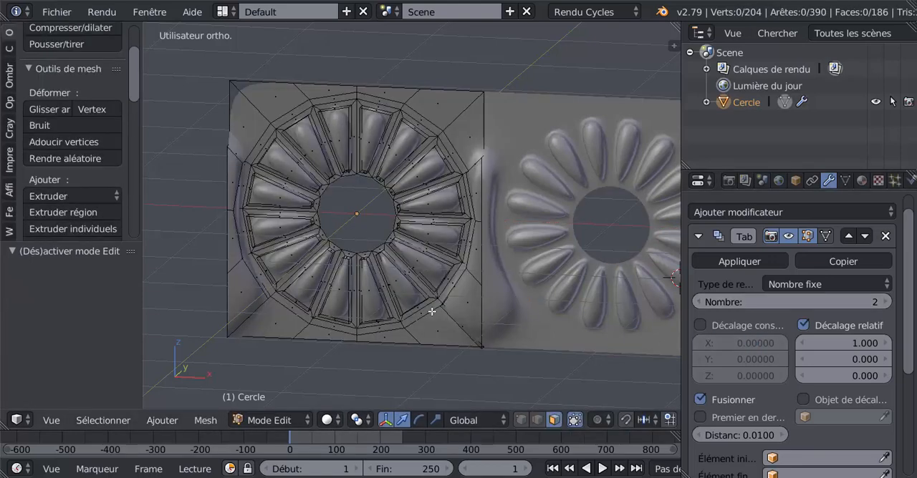
middle_drag(432, 311, 454, 309)
scroll(453, 309, up, 2)
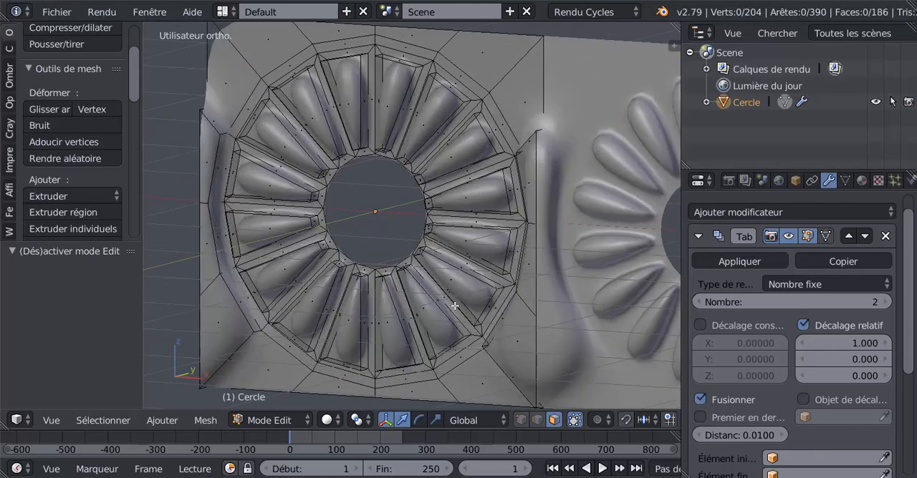
middle_drag(520, 245, 556, 246)
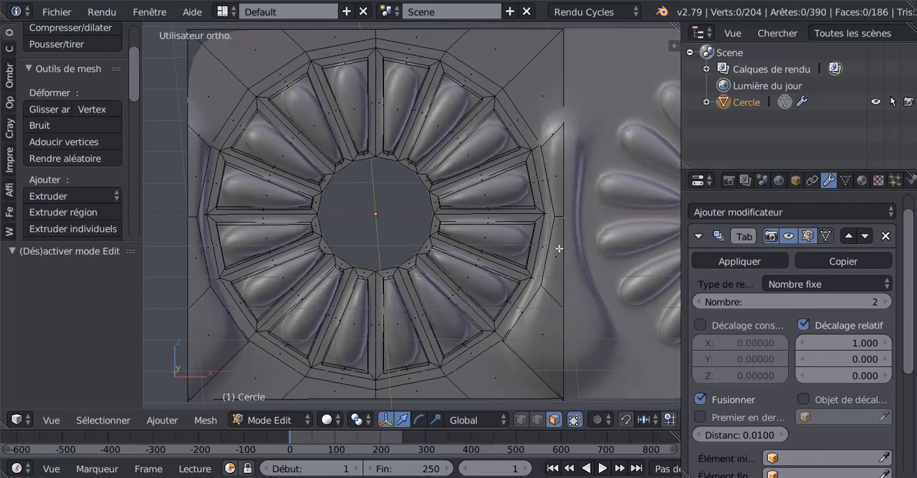
alt+right_click(499, 92)
scroll(518, 287, down, 3)
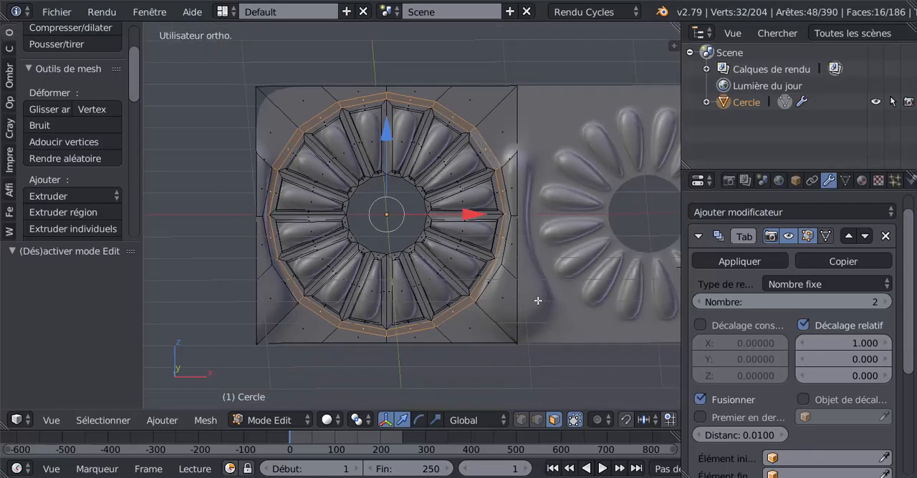
shift+middle_drag(526, 306, 474, 287)
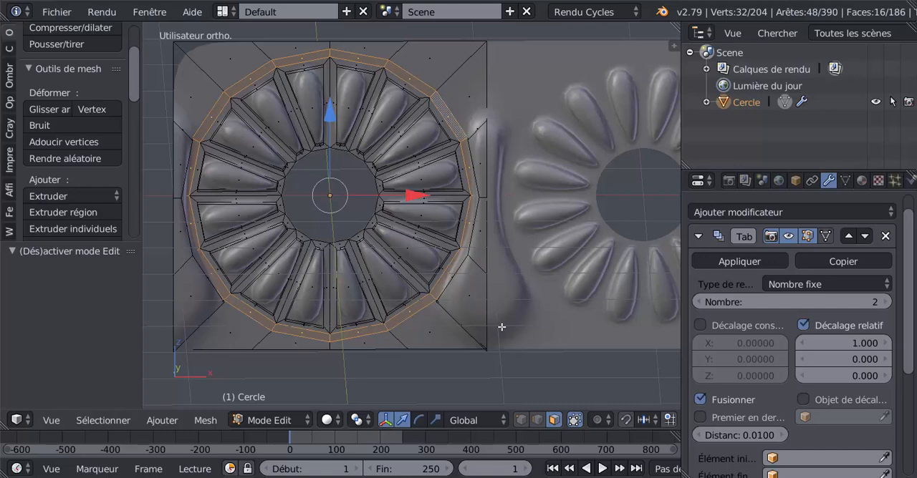
Step: Try insetting the band's faces individually by 0.0145, extruding them, moving them -0.163 along Y and scaling them
key(i)
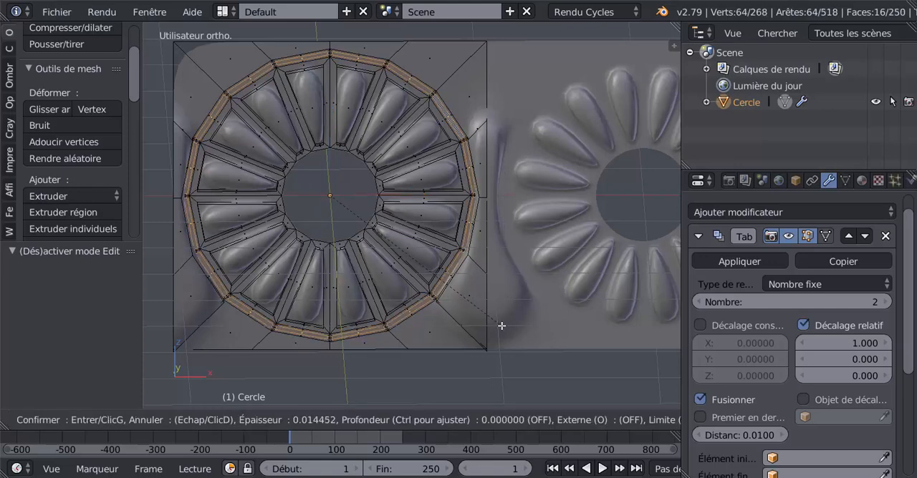
click(501, 326)
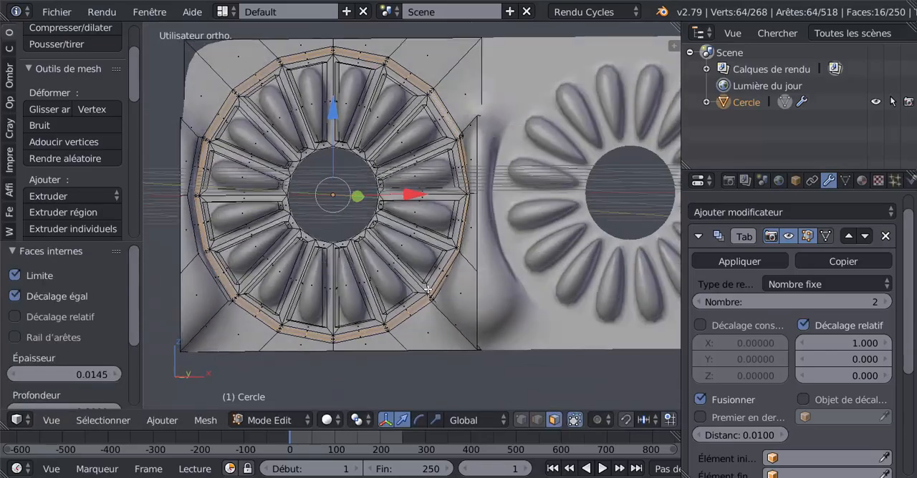
middle_drag(453, 296, 406, 311)
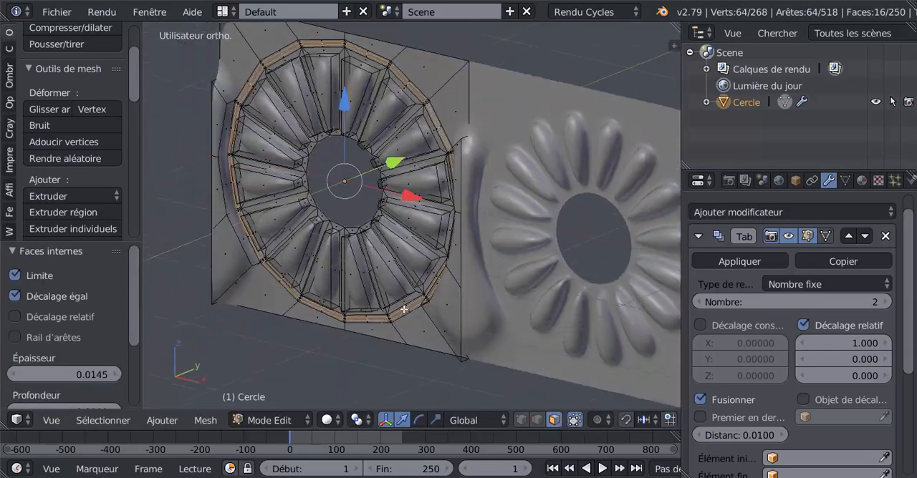
key(e)
click(394, 188)
drag(393, 166, 375, 187)
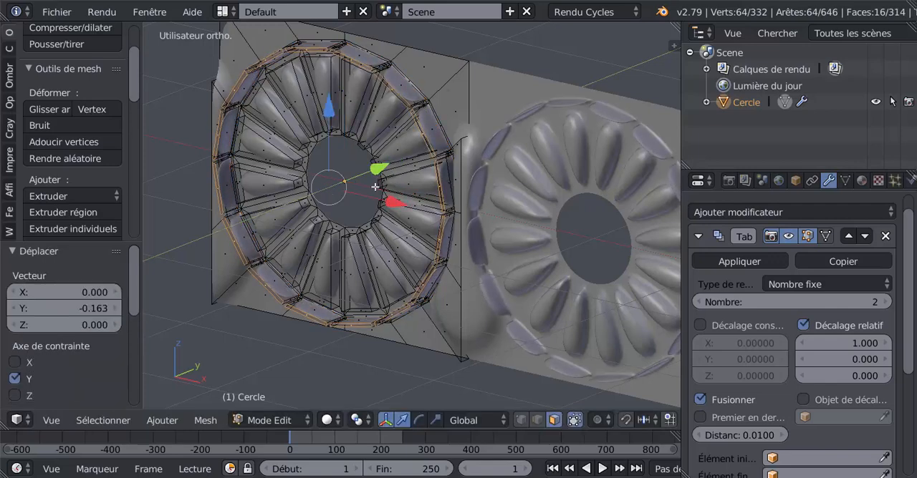
key(s)
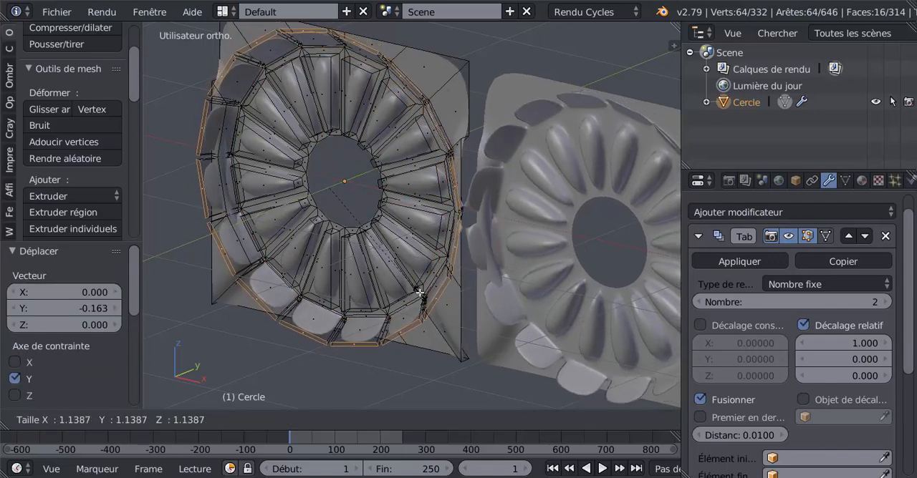
click(403, 254)
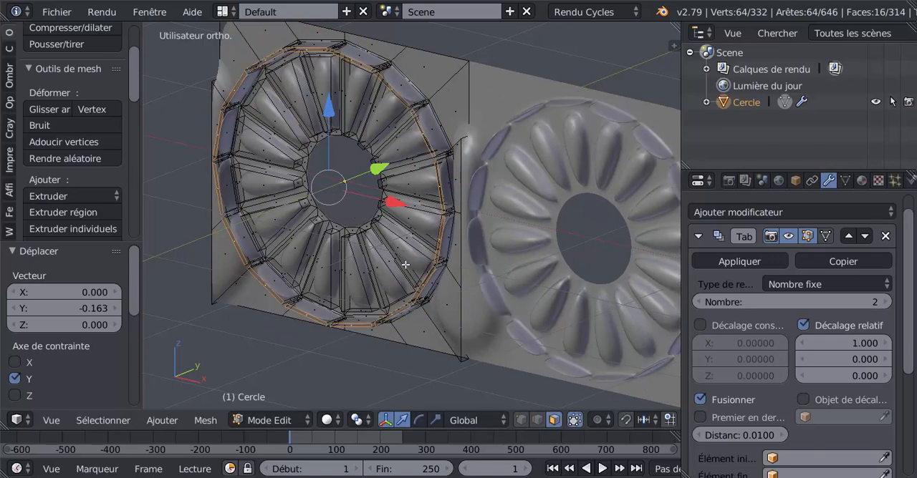
Step: Undo the move, extrusion and individual inset of the circular band's faces
key(ctrl+z)
key(ctrl+z)
key(ctrl+z)
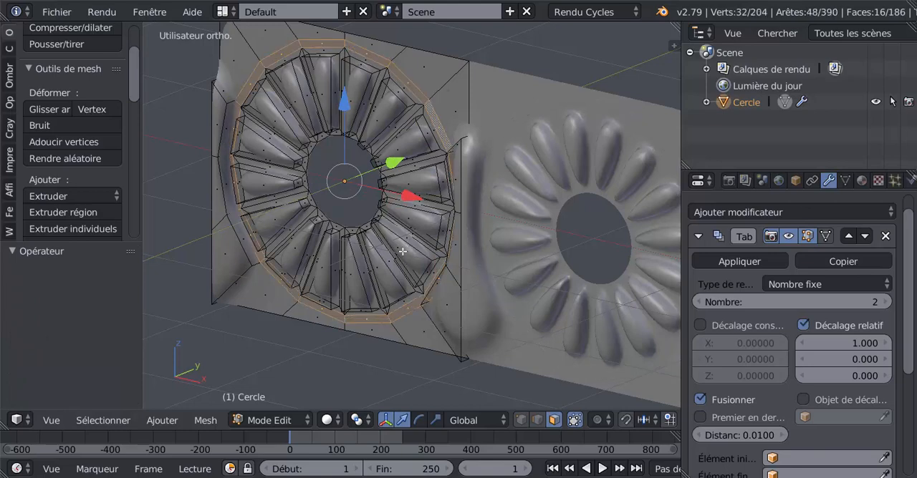
Step: Inset the circular band as one continuous region with a thickness of 0.0100 and the Individual option off
key(i)
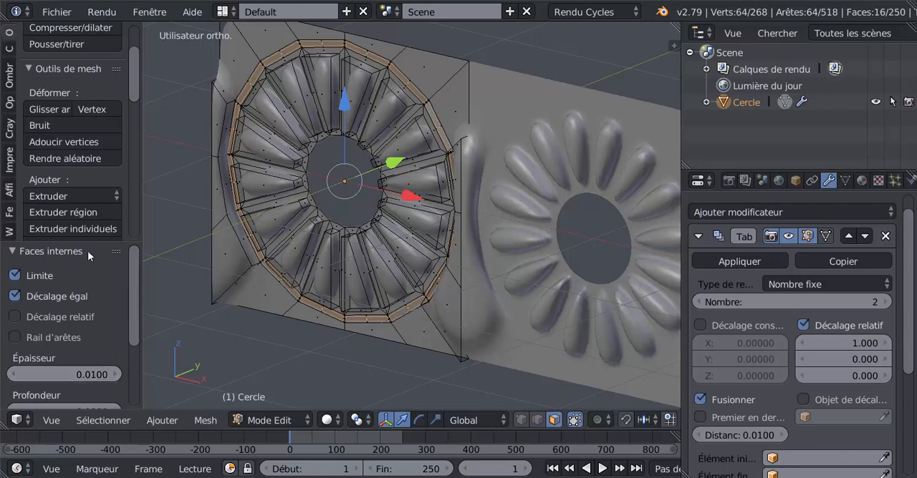
drag(90, 244, 106, 106)
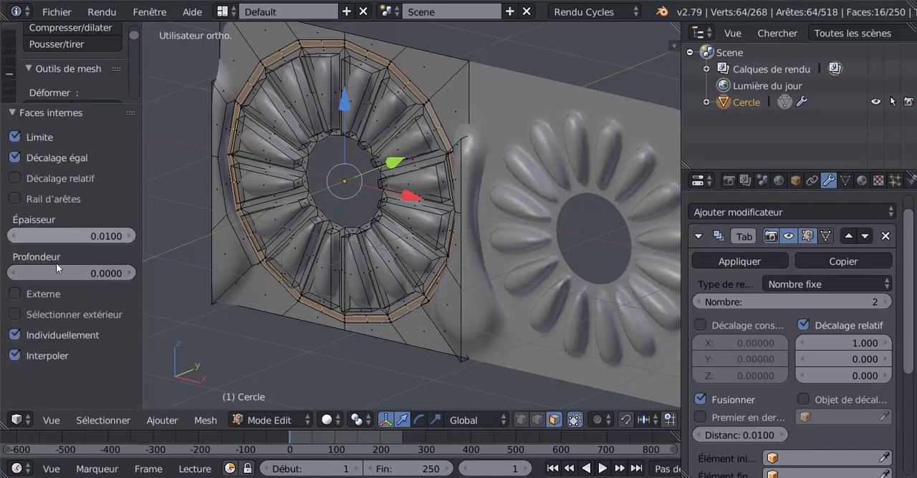
click(16, 335)
middle_drag(391, 352, 359, 348)
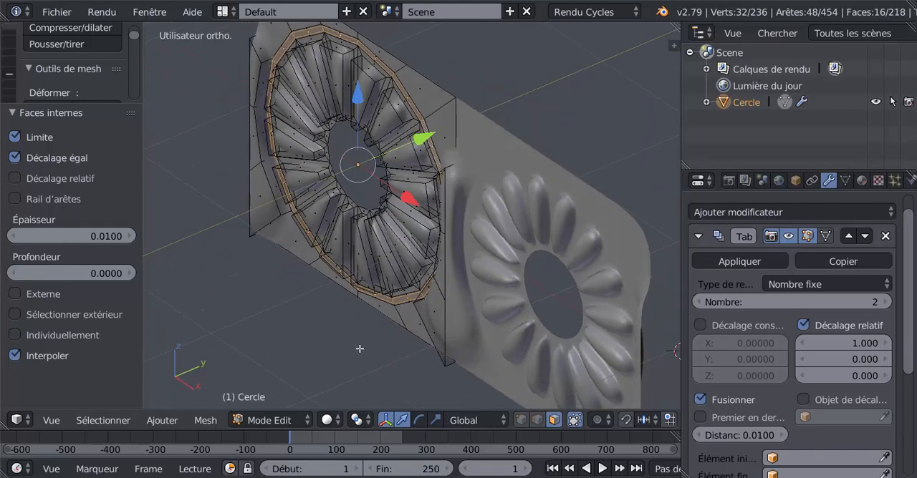
Step: Extrude the inset band, offset it along Y to form a border ring, and check it in Object Mode
key(e)
right_click(360, 348)
mouse_move(416, 149)
mouse_down()
mouse_move(432, 136)
mouse_move(427, 143)
mouse_up()
scroll(442, 194, up, 2)
middle_drag(442, 194, 406, 257)
key(Tab)
scroll(466, 241, down, 5)
scroll(437, 219, up, 3)
scroll(427, 234, down, 1)
scroll(406, 262, up, 4)
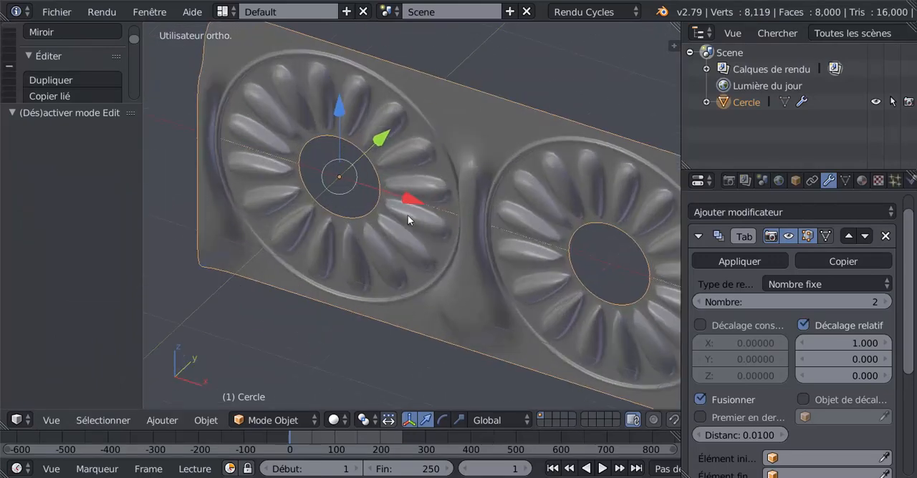
Step: Move the border ring about 0.0455 along Y in Edit Mode and check the rosette in Object Mode
key(Tab)
key(g)
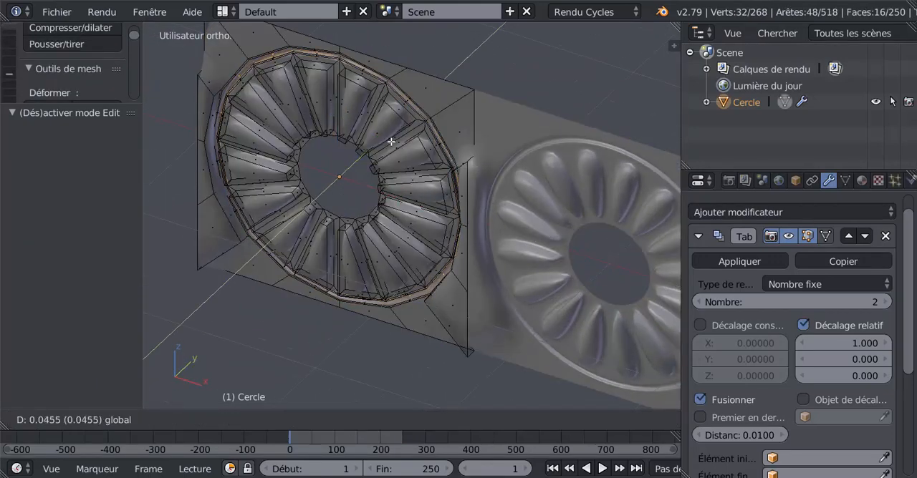
click(393, 142)
key(Tab)
middle_drag(398, 232, 398, 178)
Step: Move the border ring -0.046 along Y and return to Object Mode to check the relief
key(Tab)
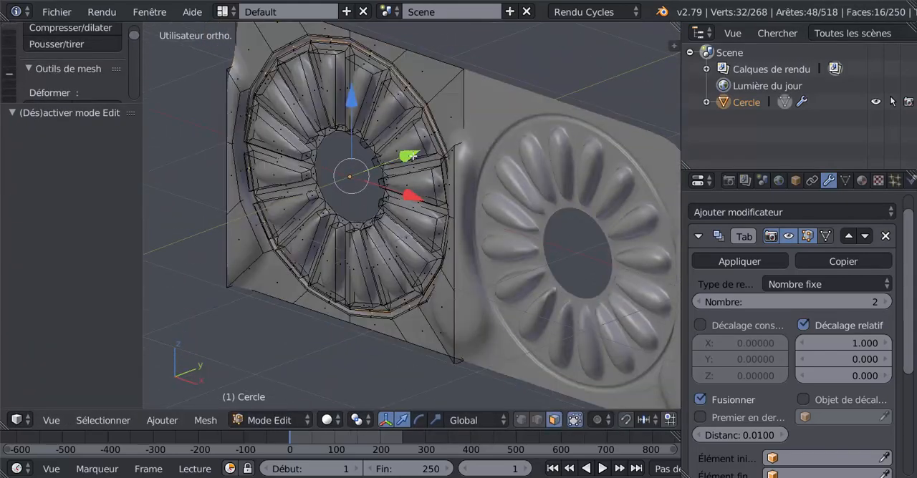
key(g)
click(407, 158)
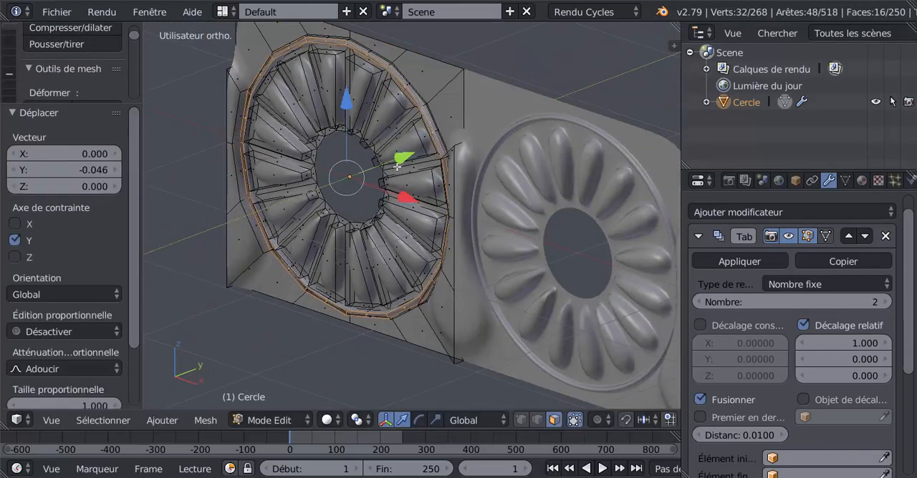
middle_drag(408, 158, 423, 158)
key(Tab)
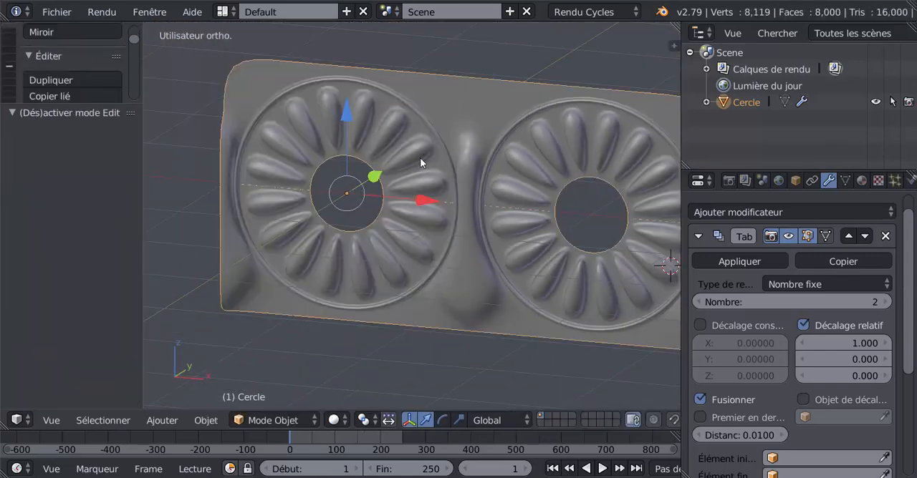
Step: Add a circular loop cut through all the petals, reposition it to reshape them, and check the smoothed result
key(Tab)
key(ctrl+r)
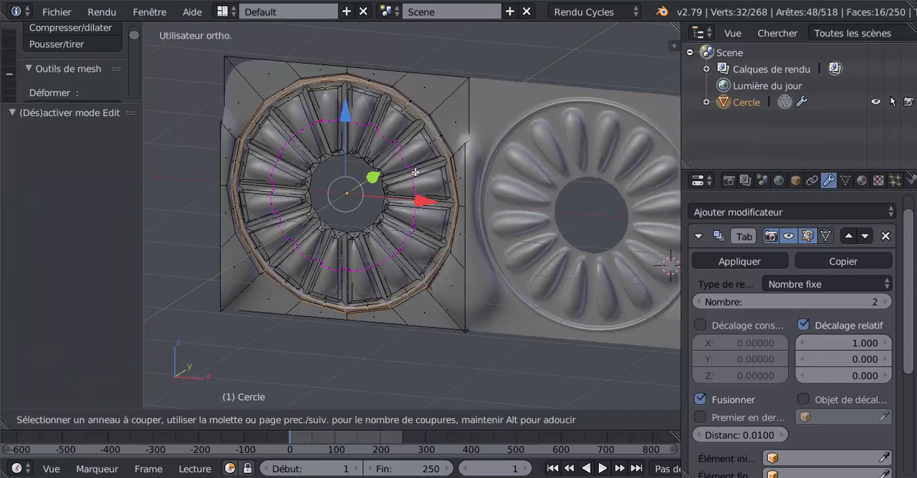
click(414, 176)
middle_drag(412, 184, 412, 148)
drag(411, 148, 414, 135)
middle_drag(407, 195, 459, 187)
key(Tab)
key(Tab)
Step: Select the edge loop of the rosette's central hole and extrude it inward, scaled to 0.830
scroll(454, 226, up, 3)
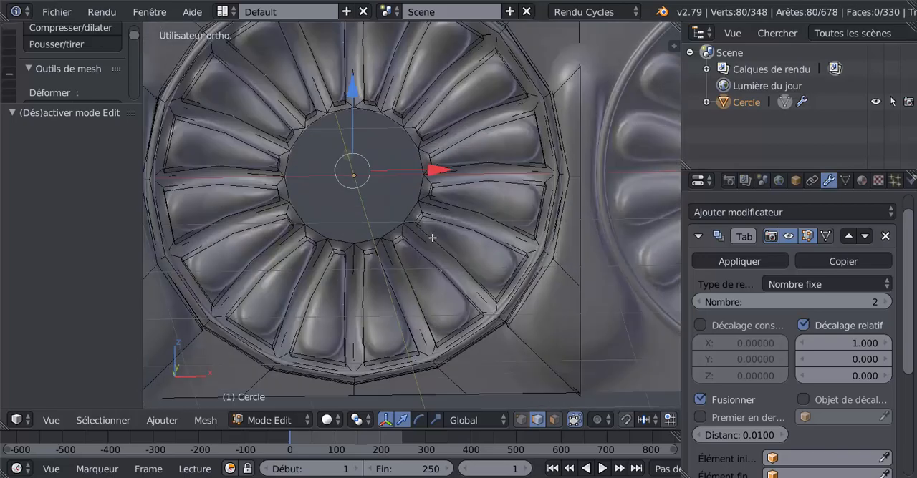
alt+right_click(418, 188)
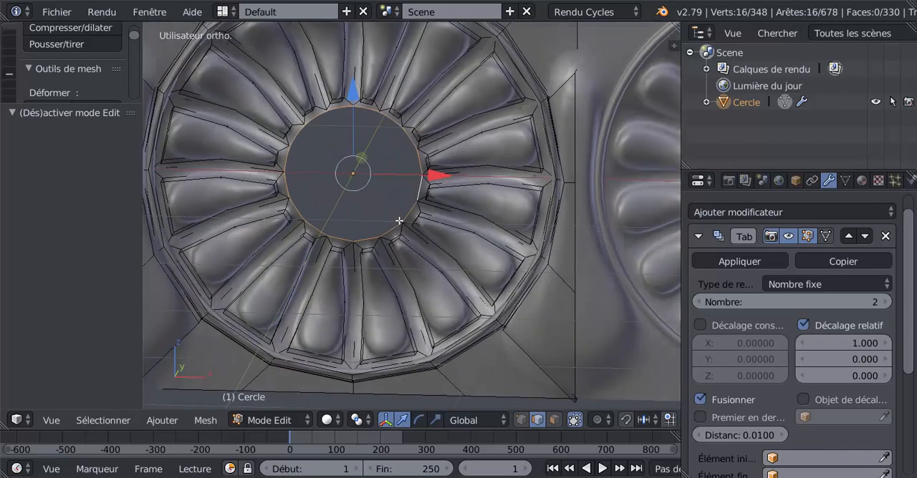
scroll(401, 219, down, 3)
key(e)
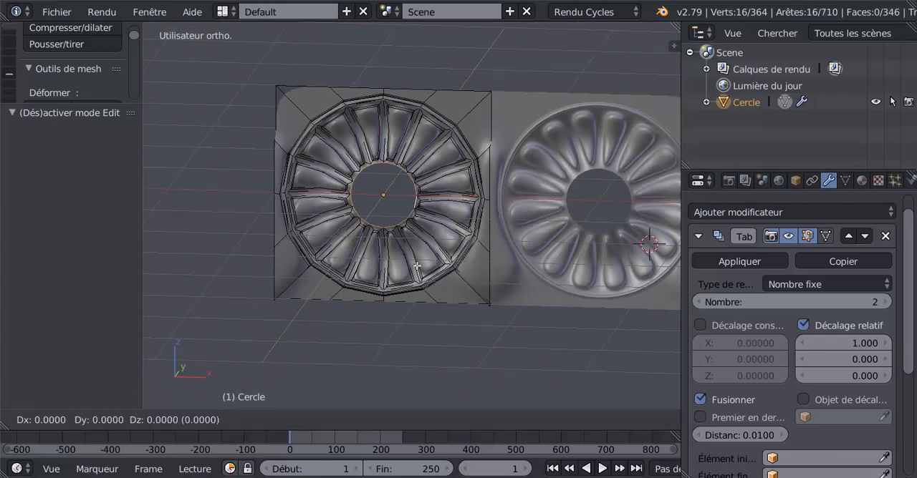
key(s)
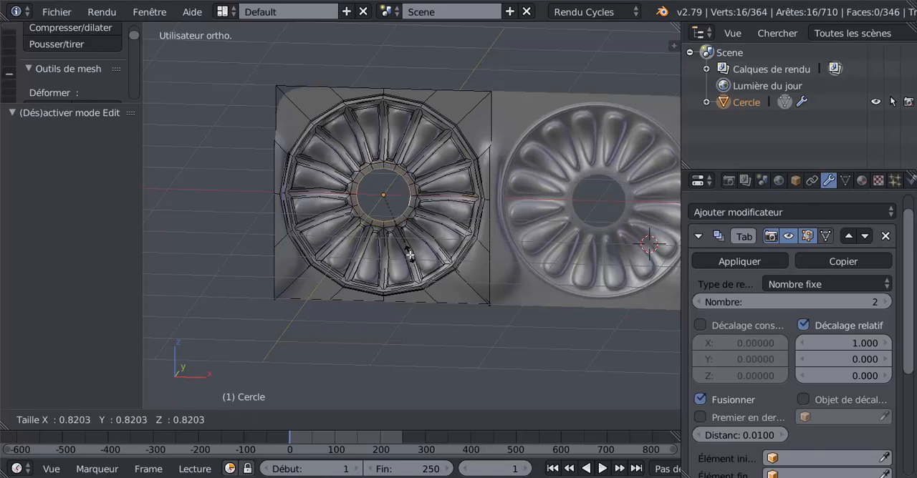
click(410, 256)
Step: Extrude the hole's edge loop inward again, scaled to 0.846, and move it -0.037 along Y
scroll(424, 268, up, 2)
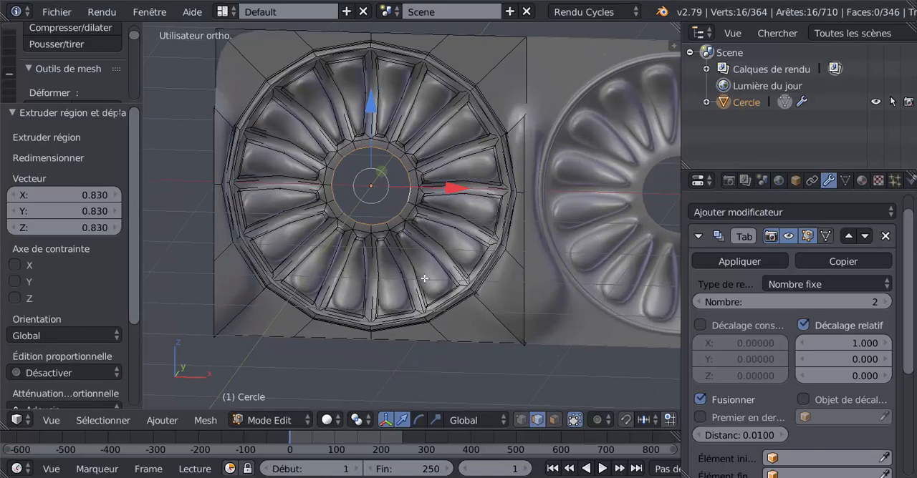
key(e)
key(s)
click(415, 266)
middle_drag(413, 265, 378, 276)
scroll(389, 189, up, 2)
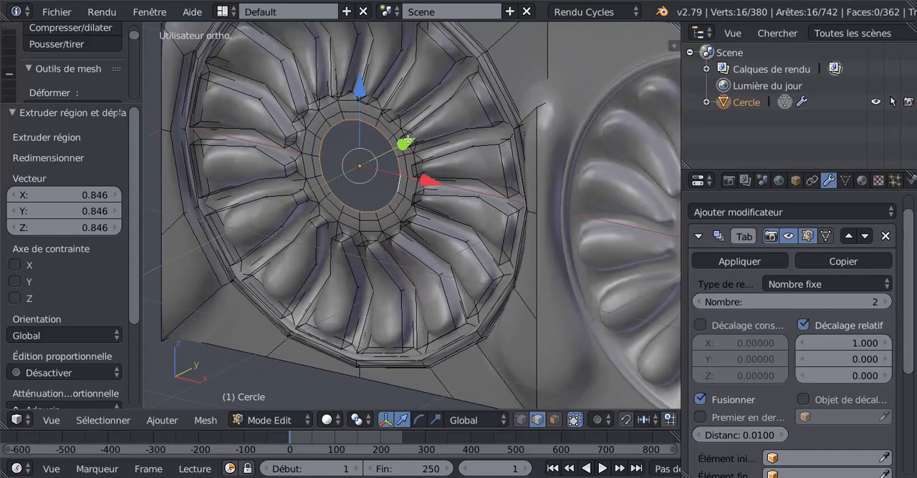
middle_drag(405, 162, 413, 136)
drag(413, 136, 411, 136)
Step: Extrude a third inner ring scaled to 0.844 and move it -0.013 along Y to continue the dome
key(e)
key(s)
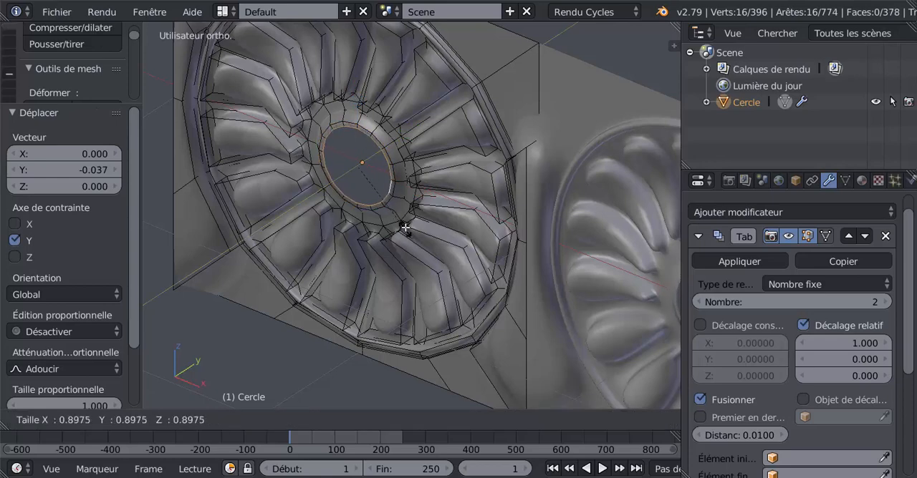
click(405, 223)
key(g)
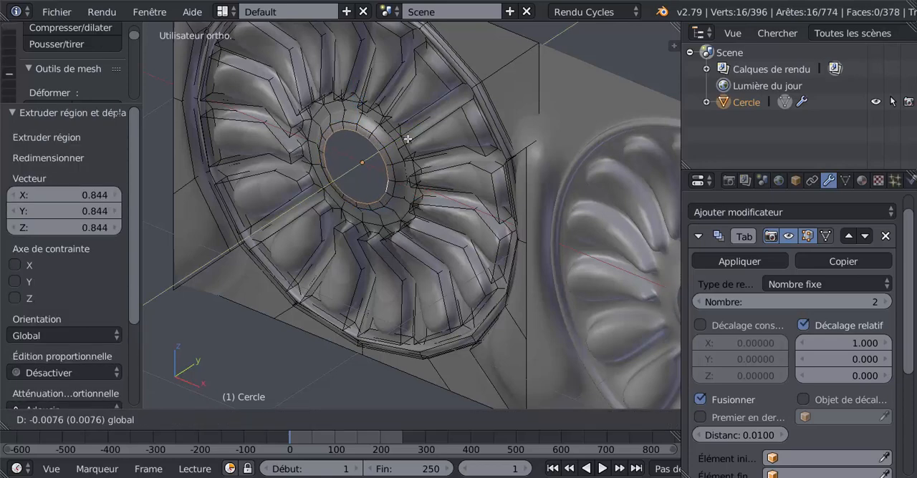
click(407, 141)
Step: Extrude a fourth, much smaller inner ring and move it -0.022 along Y
key(e)
key(s)
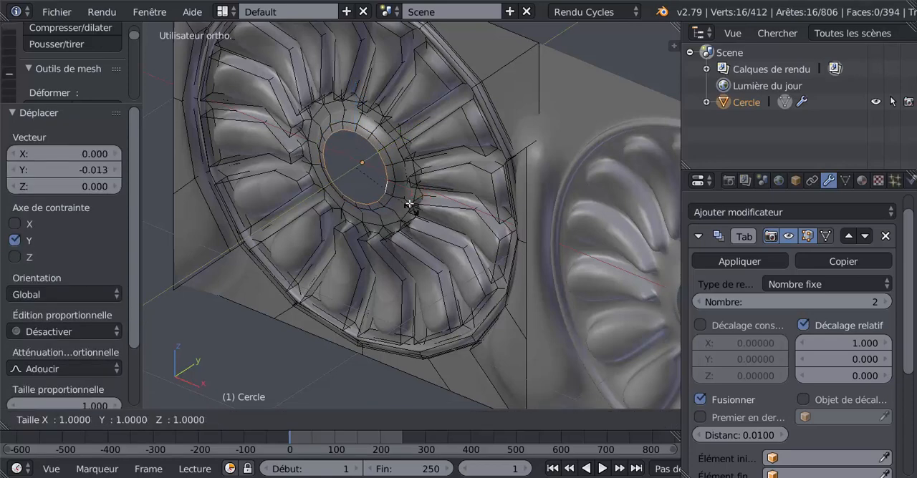
click(393, 185)
key(g)
click(381, 182)
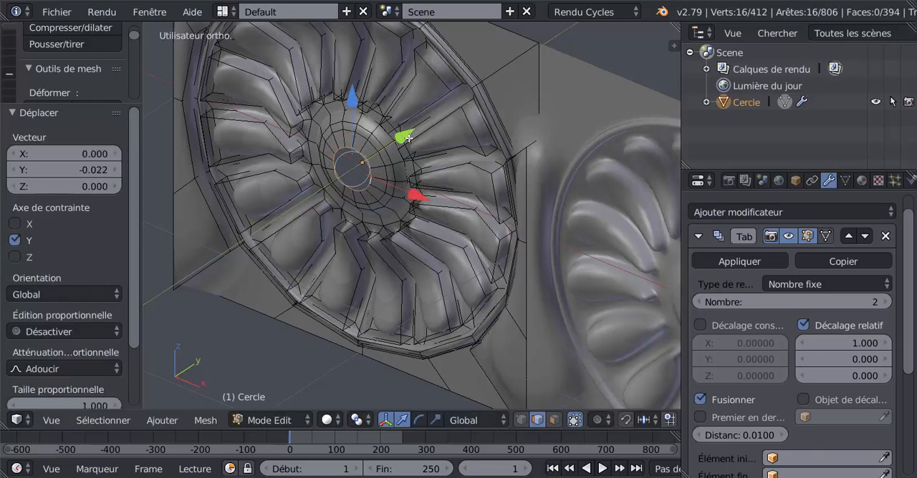
Step: Close the rosette's centre by extruding the hole's edge loop scaled to 0, and switch to face selection in front view
middle_drag(342, 179, 390, 220)
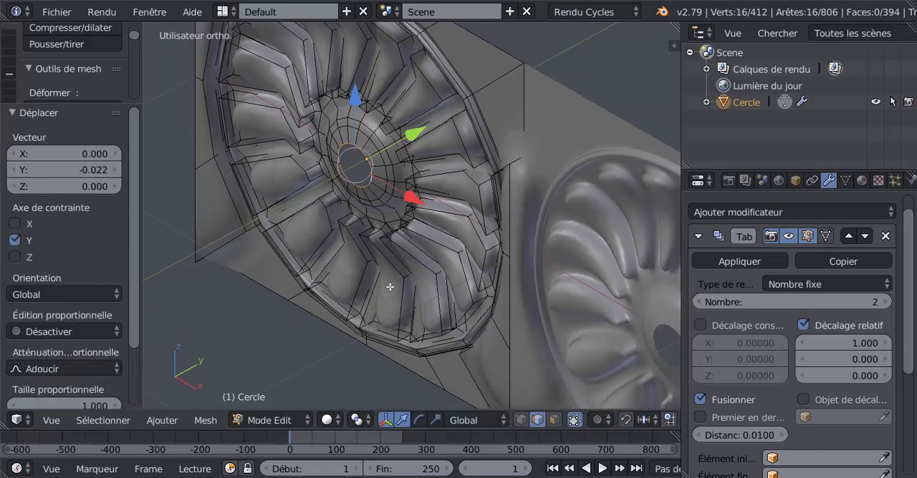
key(e)
key(s)
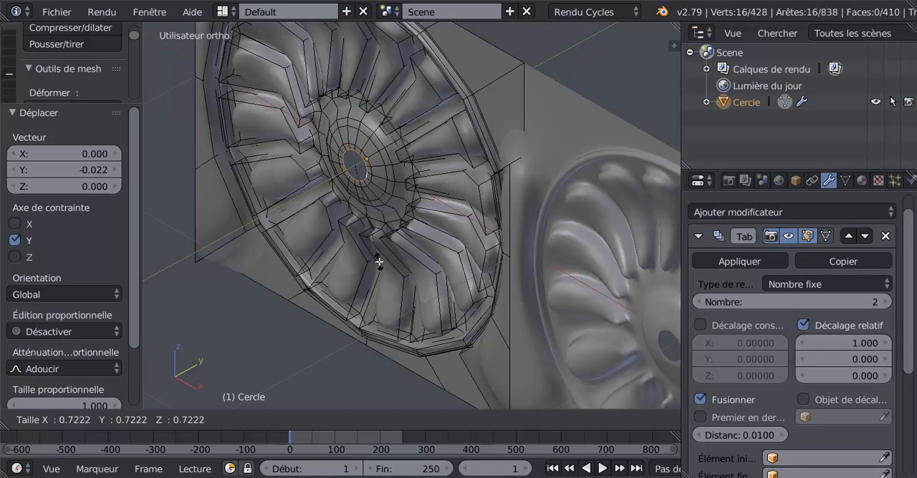
key(Escape)
key(KP_1)
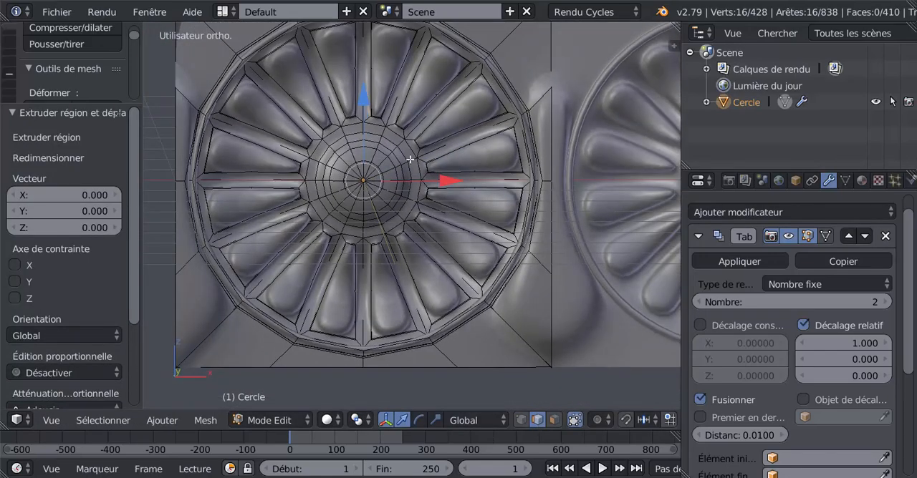
click(554, 420)
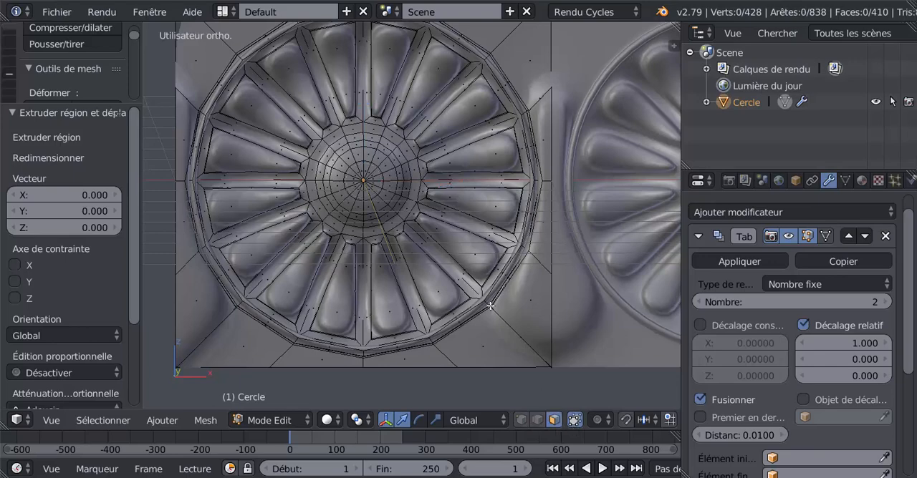
Step: Extrude the ring of faces surrounding the central dome and move it slightly outward from the rosette along the Y axis
alt+right_click(413, 170)
middle_drag(389, 222, 370, 258)
scroll(369, 240, up, 2)
key(e)
right_click(370, 255)
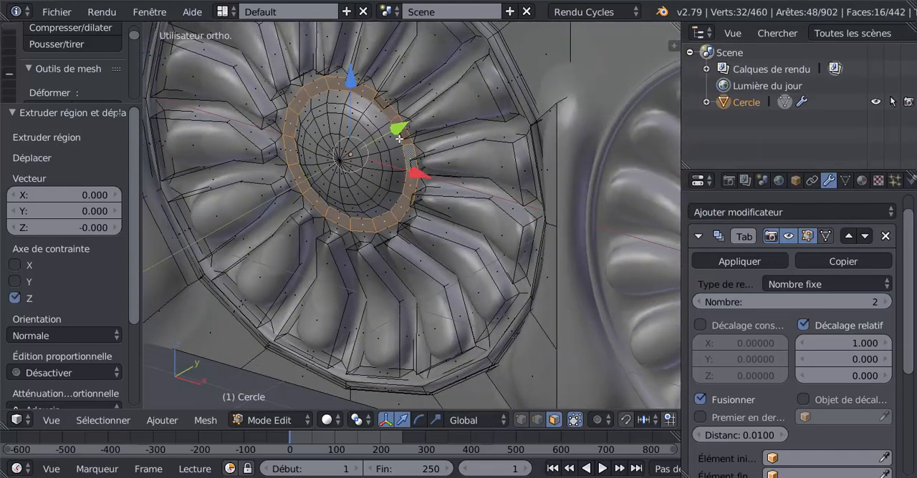
drag(403, 129, 393, 135)
key(Tab)
scroll(375, 247, down, 4)
middle_drag(376, 248, 436, 211)
key(Tab)
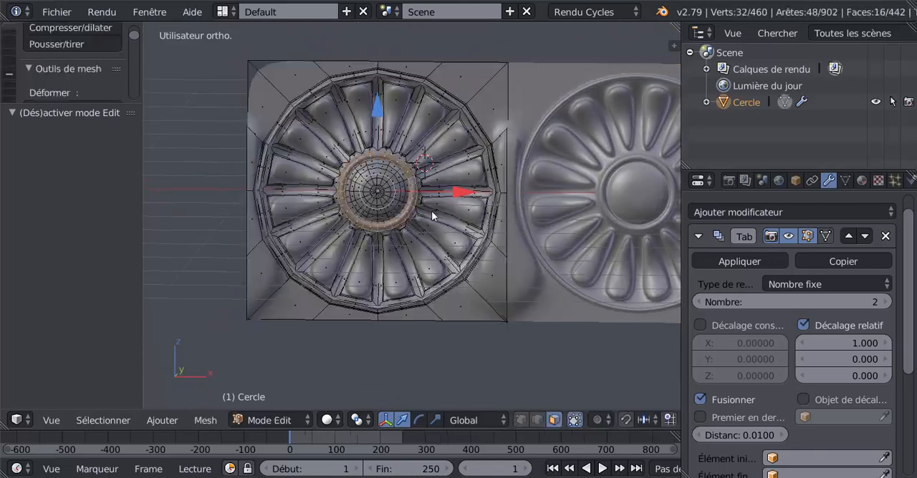
Step: In front view, add one centred radial loop cut through the middle of each of the rosette's sixteen petals, without sliding the cuts
scroll(438, 215, up, 2)
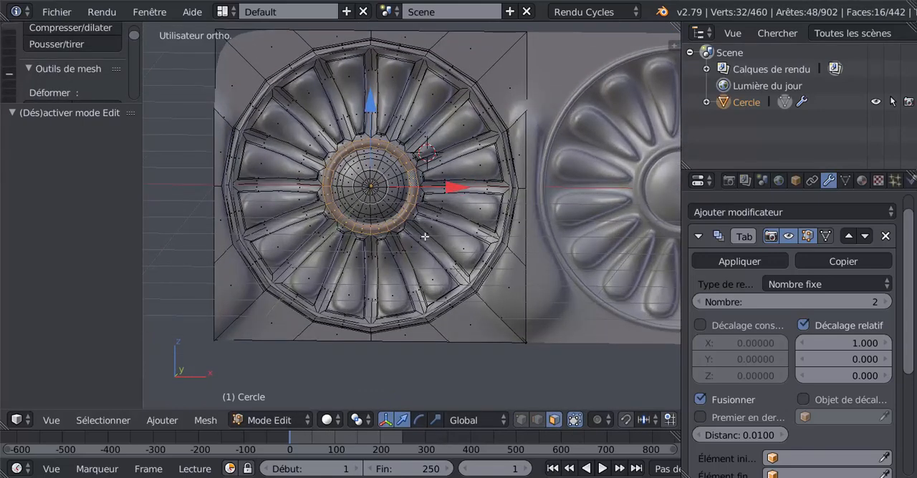
scroll(425, 236, down, 3)
key(KP_1)
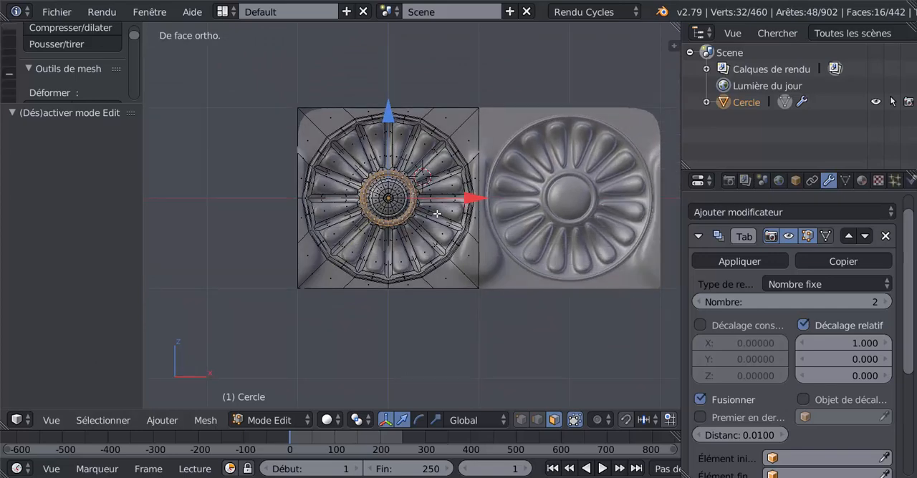
shift+middle_drag(474, 197, 474, 234)
scroll(474, 234, up, 2)
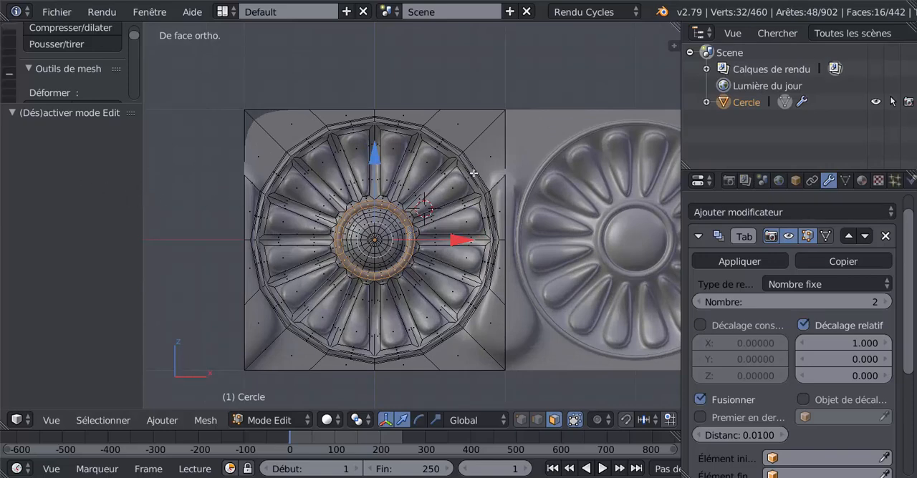
key(ctrl+r)
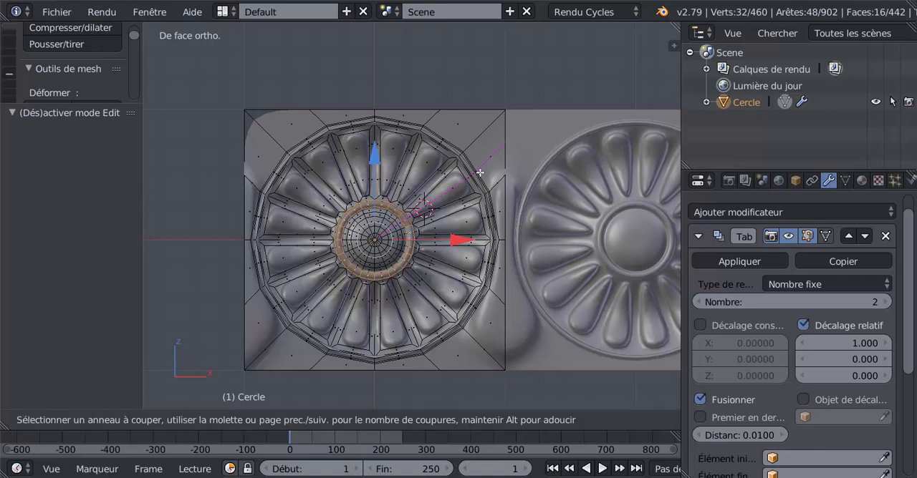
click(480, 173)
right_click(480, 173)
key(ctrl+r)
click(445, 144)
right_click(446, 144)
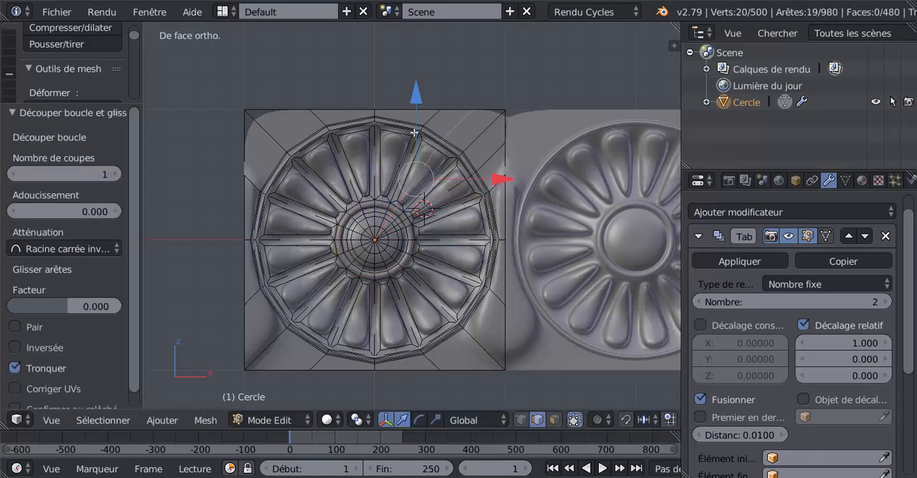
key(ctrl+r)
click(399, 123)
right_click(399, 123)
key(ctrl+r)
click(352, 135)
right_click(352, 135)
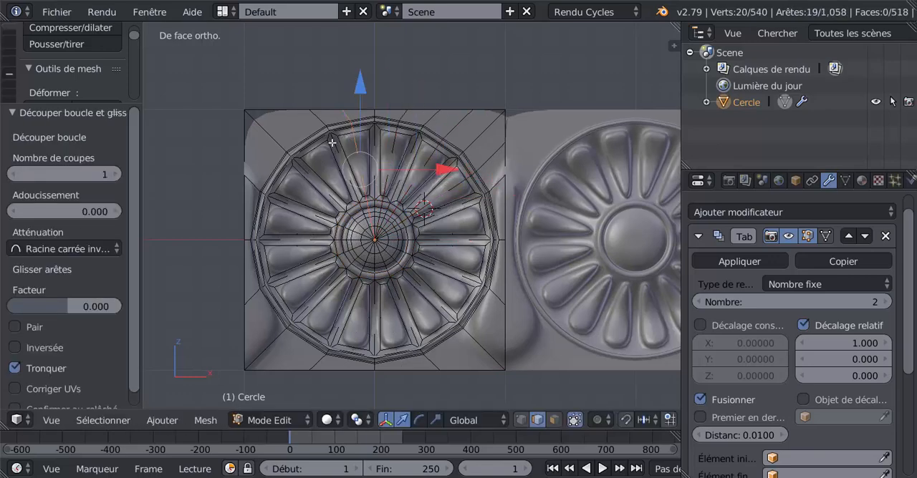
key(ctrl+r)
click(332, 143)
right_click(331, 142)
key(ctrl+r)
click(281, 182)
right_click(281, 182)
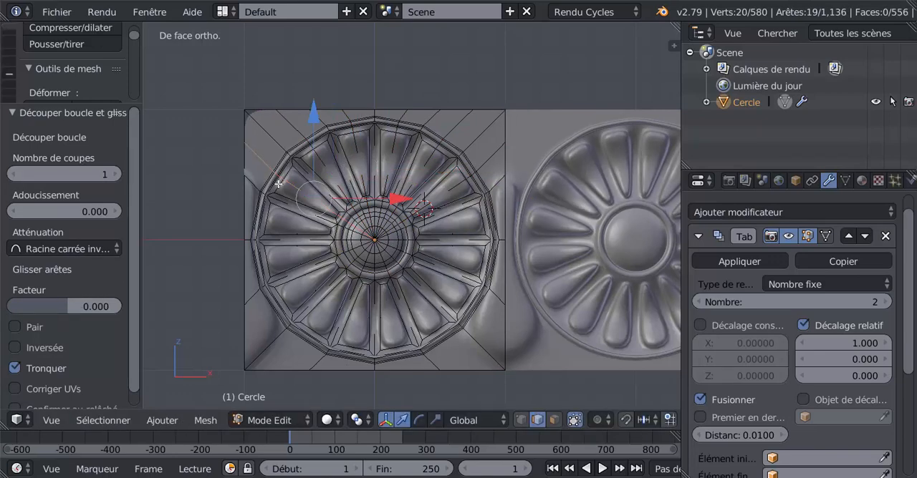
key(ctrl+r)
click(260, 208)
right_click(261, 208)
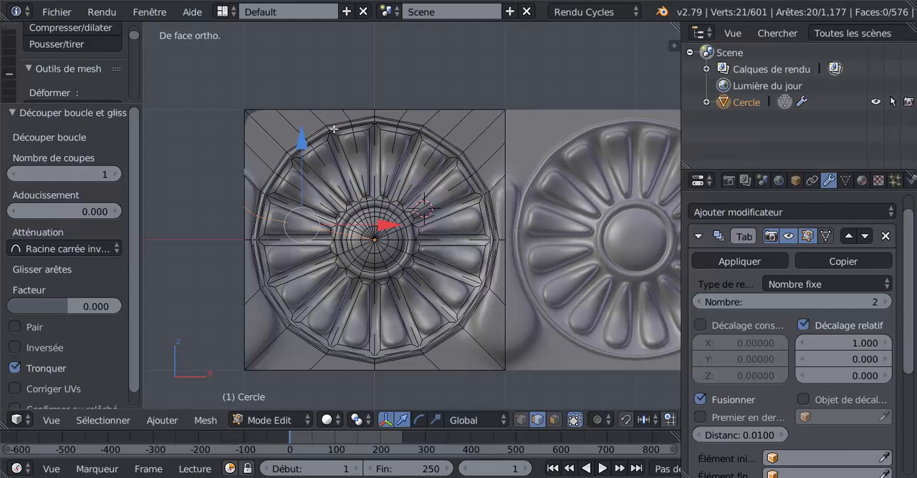
key(ctrl+r)
click(268, 262)
right_click(268, 262)
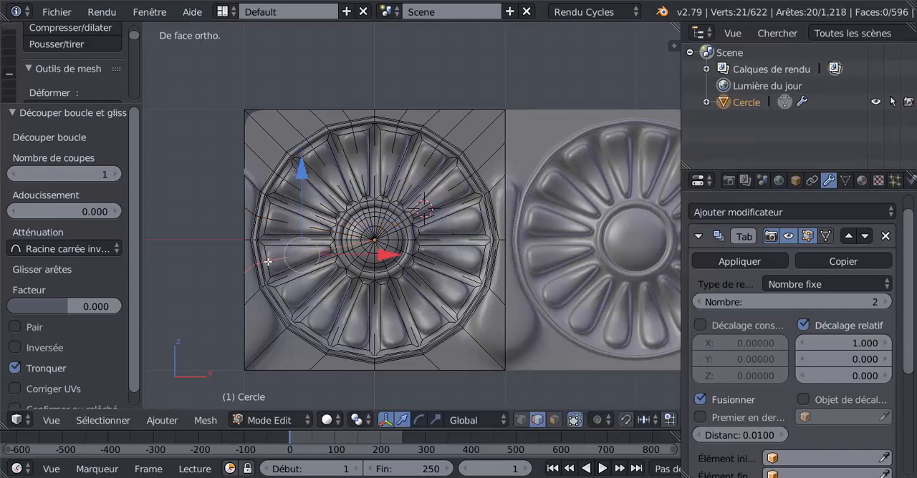
key(ctrl+r)
click(288, 310)
right_click(289, 311)
key(ctrl+r)
click(306, 326)
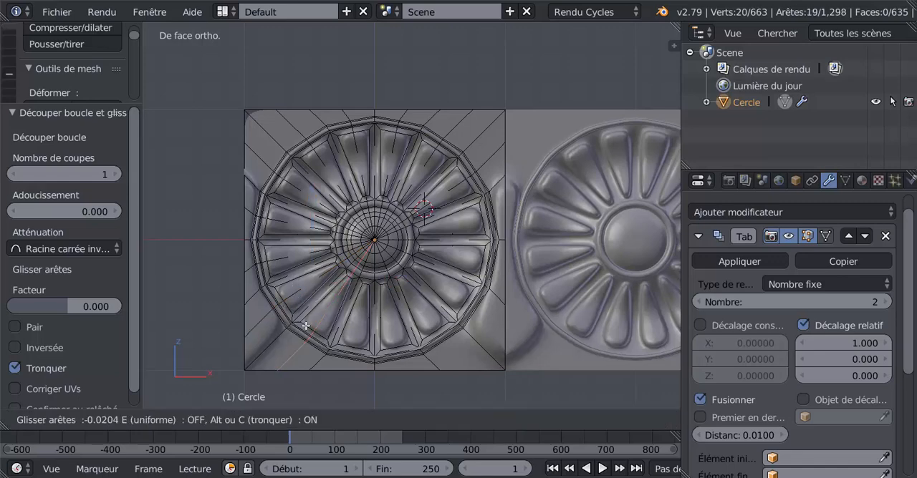
right_click(306, 326)
key(ctrl+r)
click(357, 346)
right_click(357, 346)
key(ctrl+r)
click(407, 350)
right_click(407, 351)
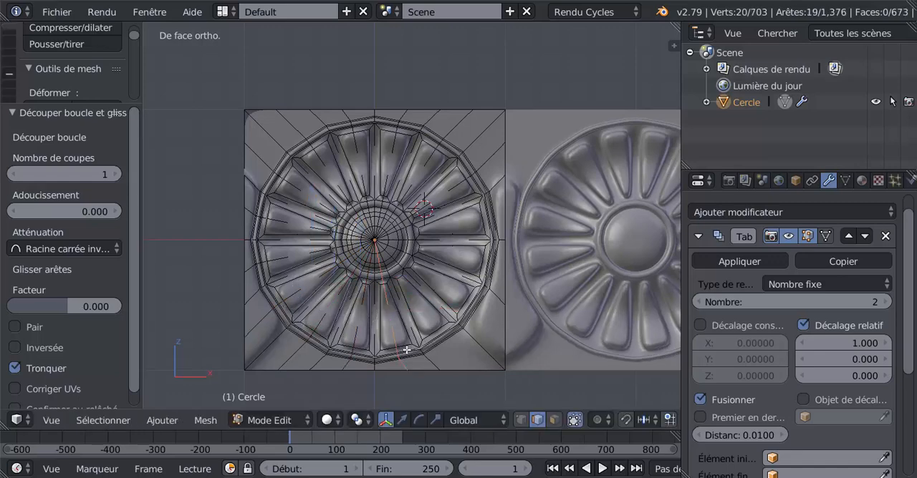
key(ctrl+r)
click(442, 331)
right_click(443, 331)
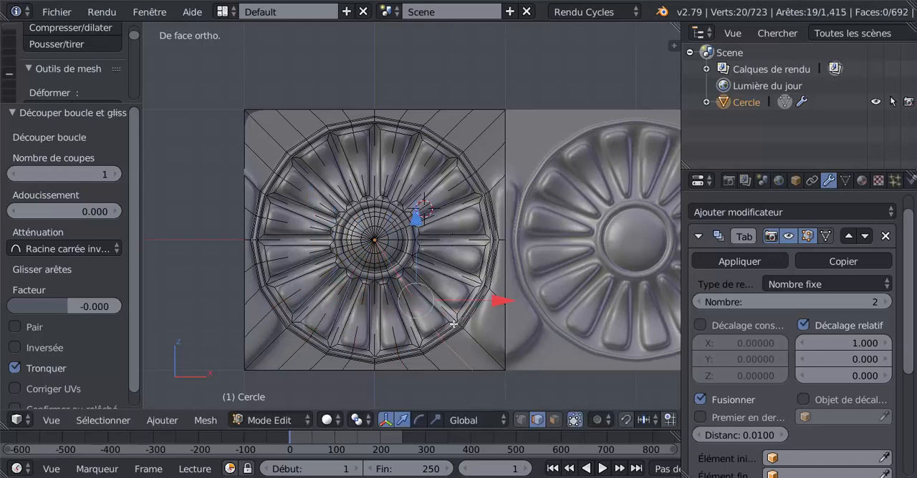
key(ctrl+r)
click(469, 307)
right_click(468, 307)
key(ctrl+r)
click(487, 263)
right_click(487, 263)
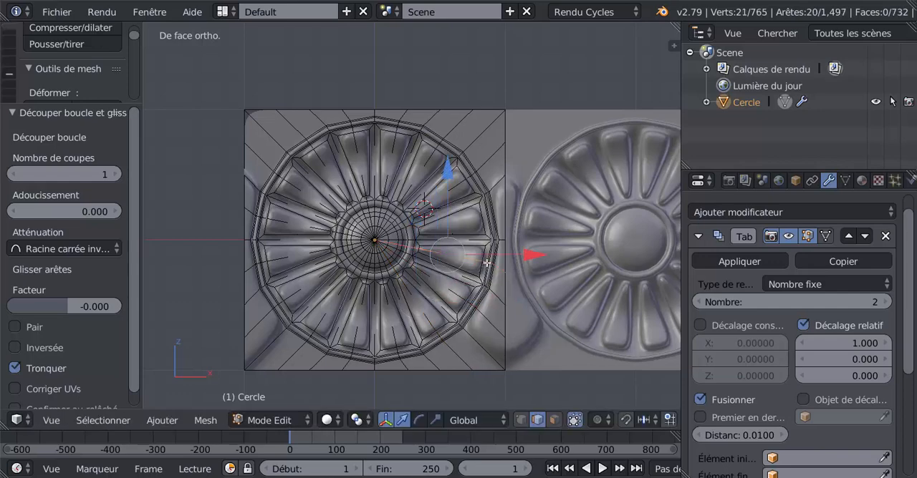
key(ctrl+r)
click(481, 218)
right_click(482, 219)
Step: Set the Subdivision Surface modifier's viewport subdivisions to 0
scroll(469, 293, up, 2)
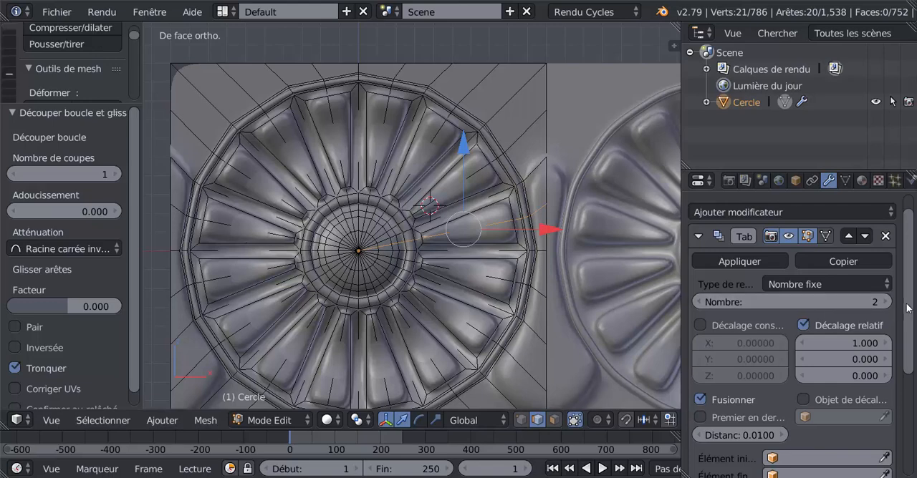
drag(910, 309, 911, 413)
click(699, 426)
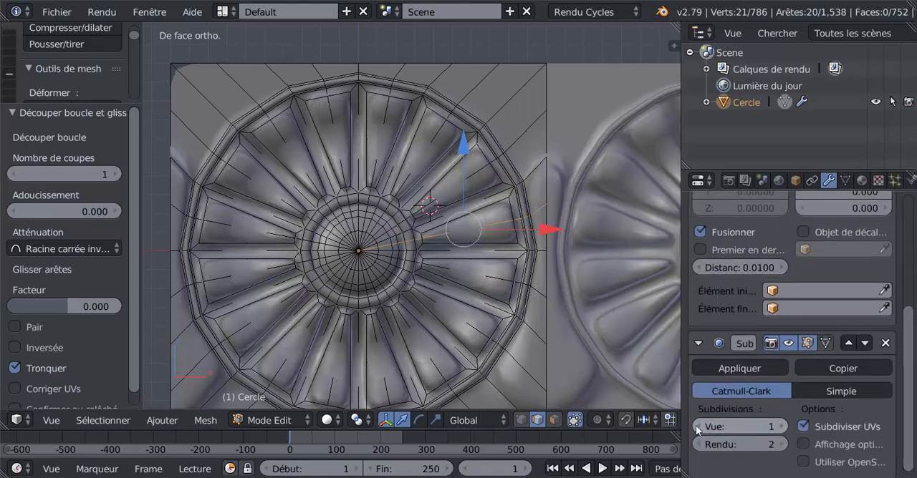
click(699, 426)
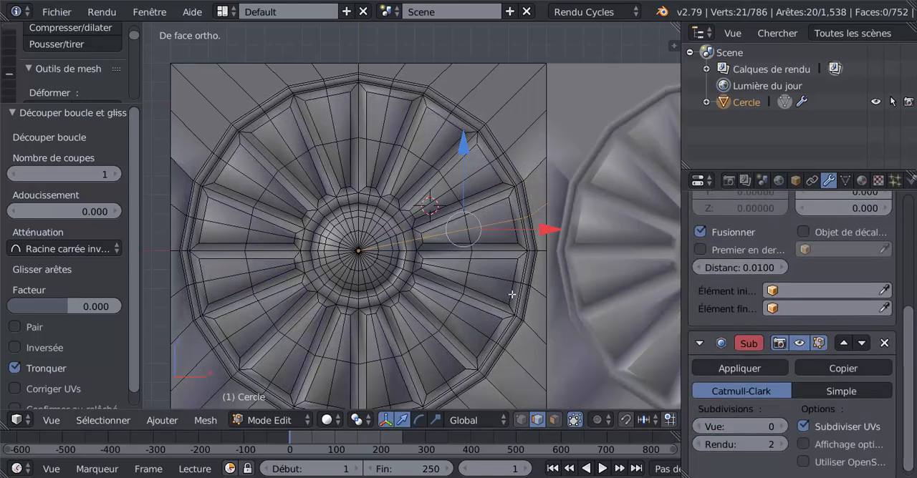
Step: Bevel the outer segment of the radial middle edge in all sixteen petals together
right_click(495, 220)
shift+right_click(471, 172)
shift+right_click(430, 131)
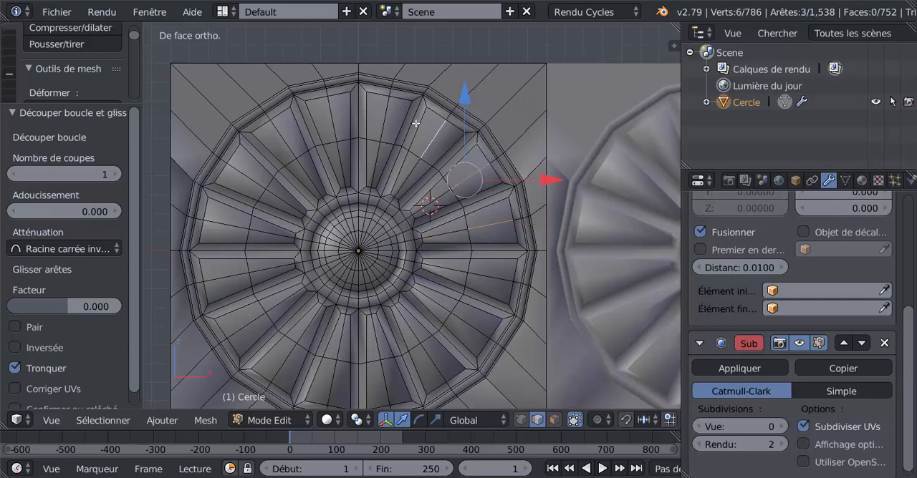
shift+right_click(379, 127)
shift+right_click(334, 123)
shift+right_click(287, 139)
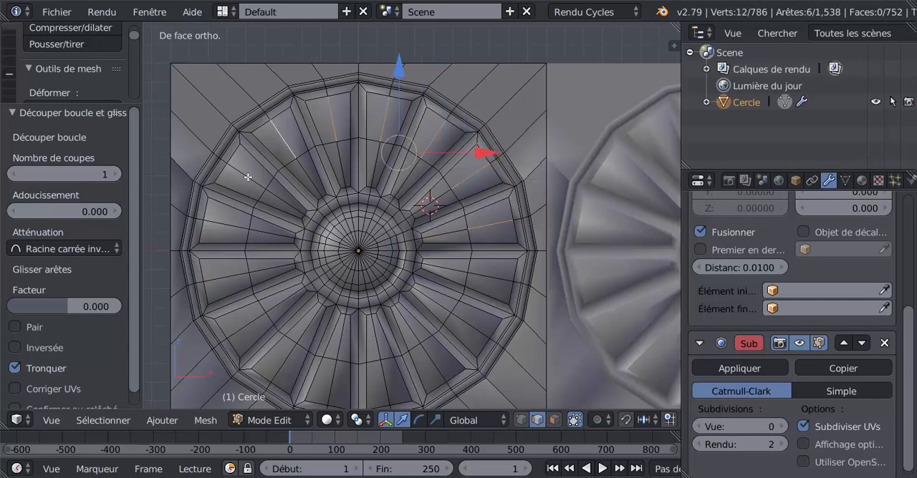
shift+right_click(247, 179)
shift+right_click(225, 226)
shift+right_click(214, 278)
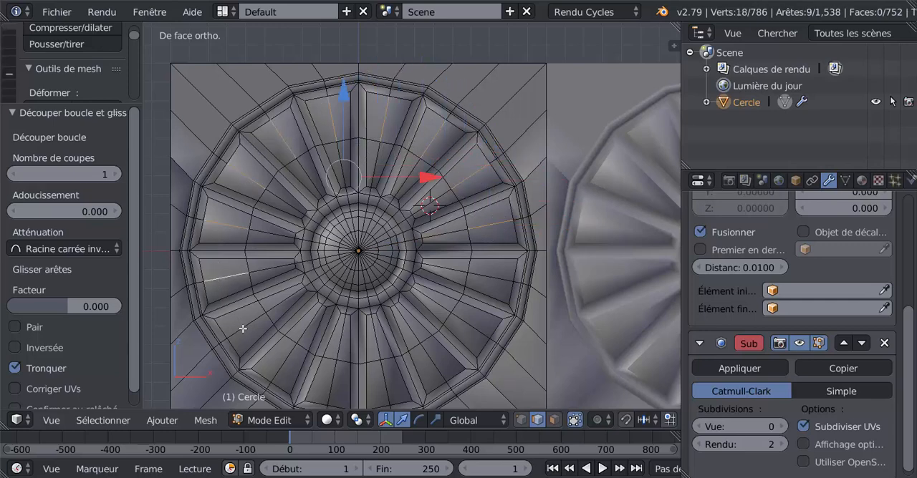
shift+right_click(242, 328)
shift+right_click(282, 366)
shift+right_click(330, 387)
shift+right_click(384, 386)
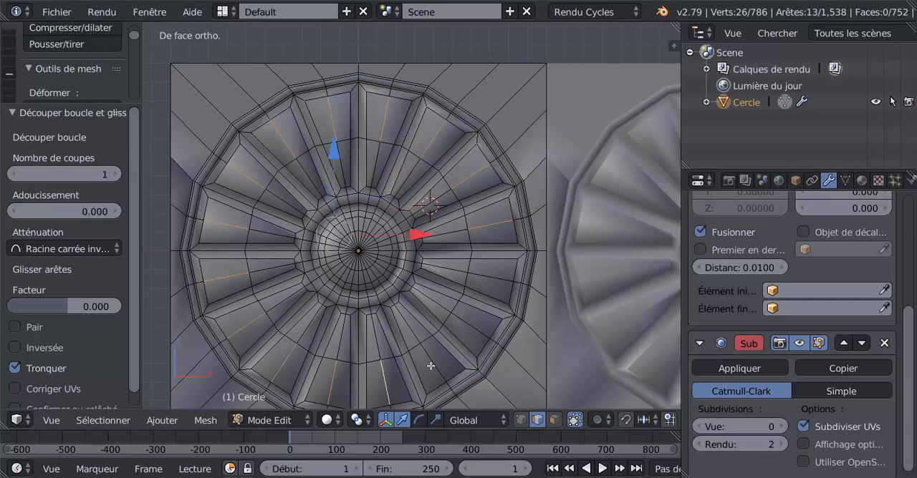
shift+right_click(432, 365)
shift+right_click(473, 335)
shift+right_click(499, 273)
scroll(469, 298, down, 3)
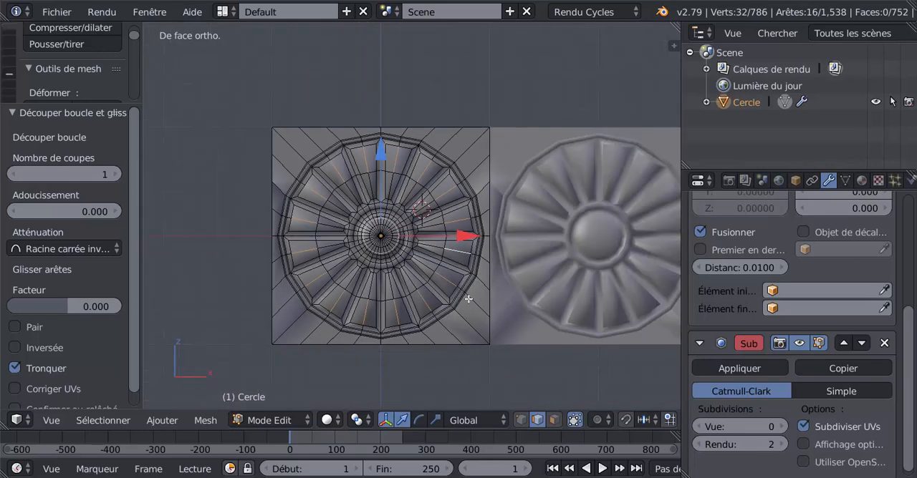
shift+middle_drag(471, 299, 471, 259)
scroll(489, 317, up, 2)
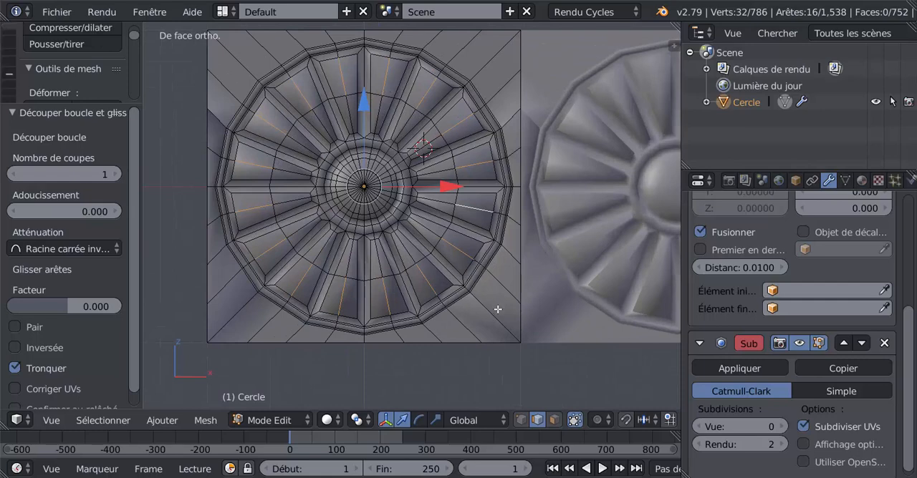
key(ctrl+b)
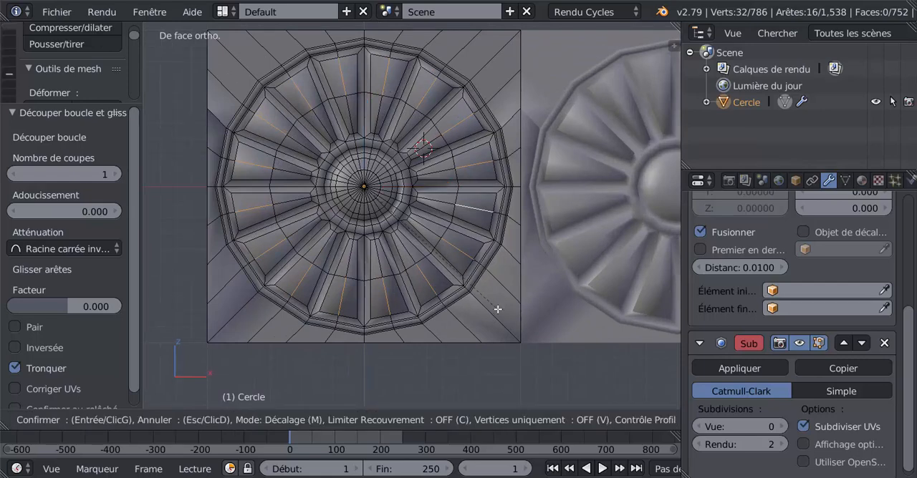
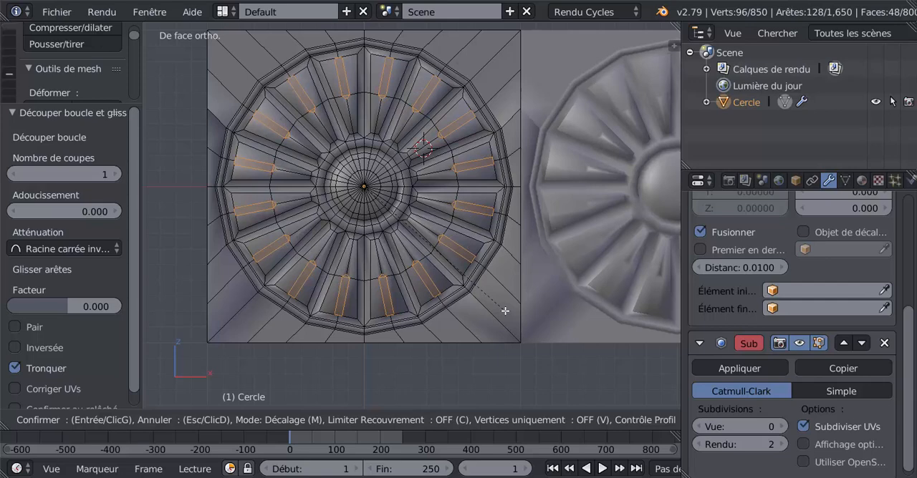
Step: Finish the petals' bevel with 2 segments, then reduce the selection to the central edge of each bevel
scroll(505, 311, up, 1)
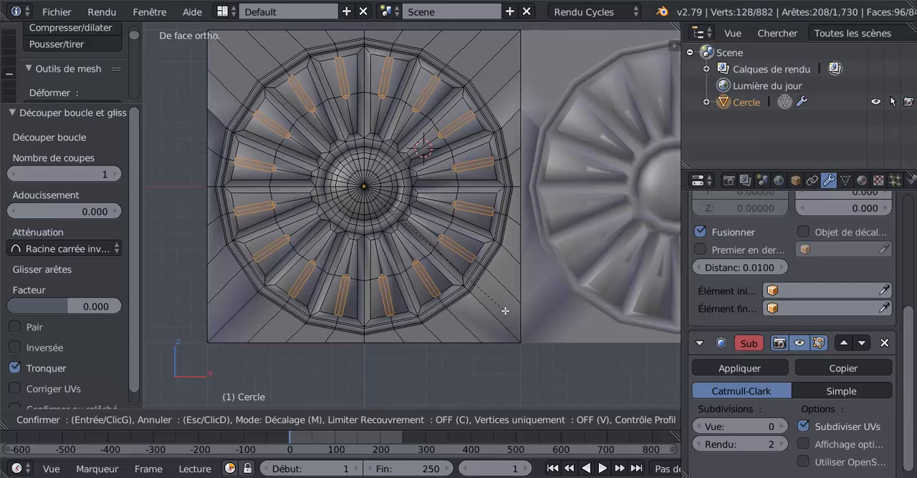
click(505, 311)
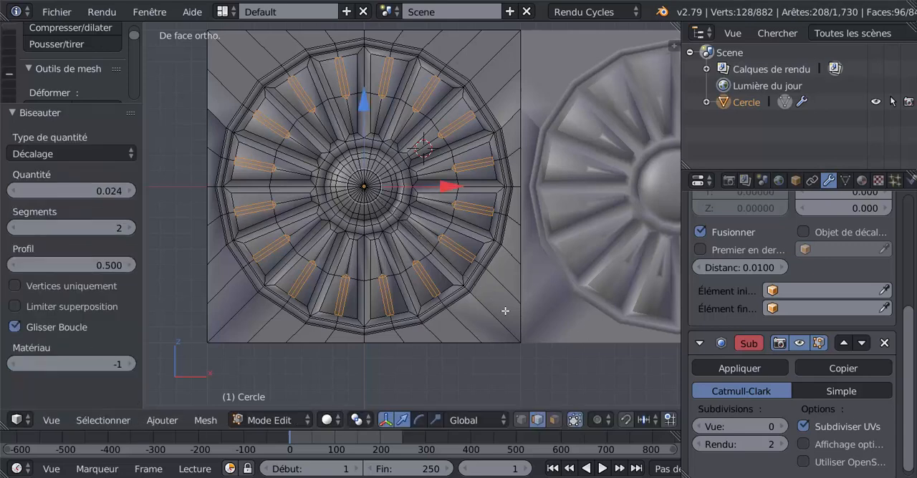
click(505, 311)
middle_drag(476, 303, 448, 309)
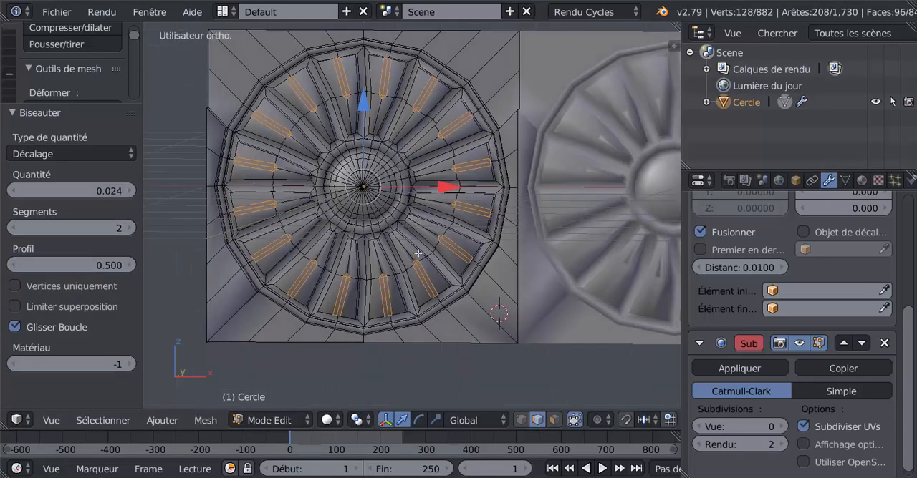
scroll(417, 252, up, 2)
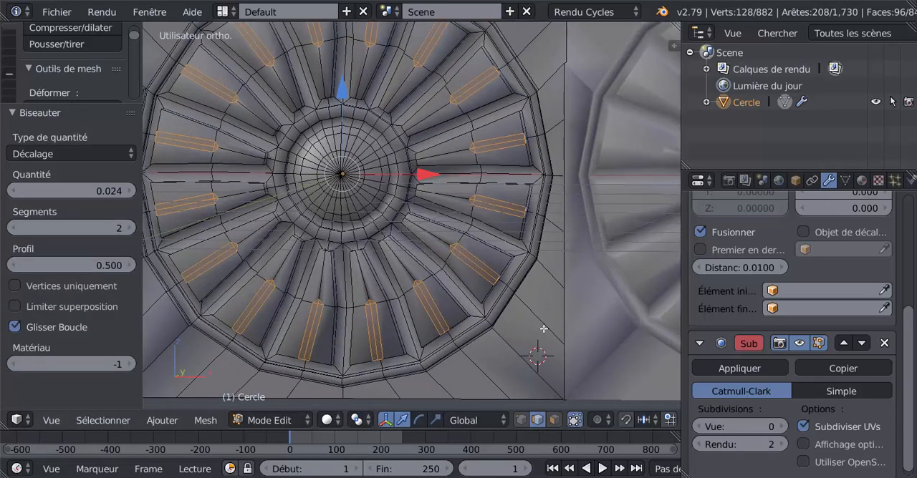
key(ctrl+KP_Subtract)
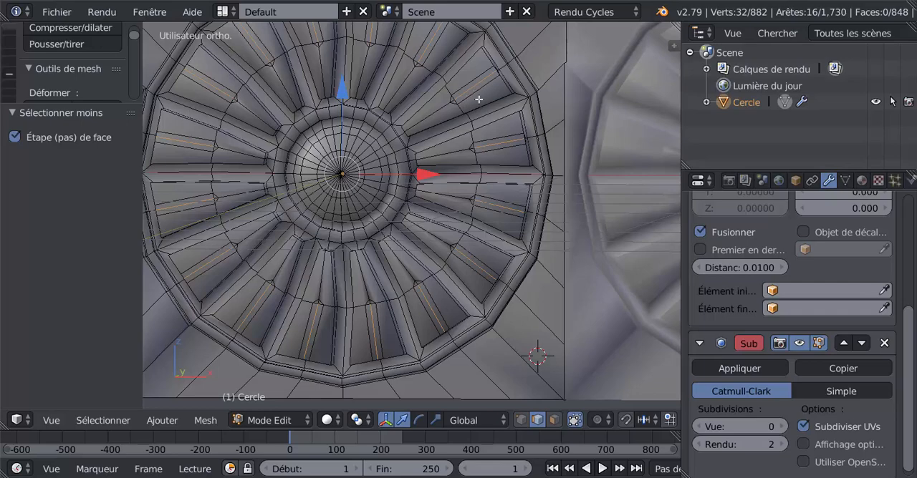
Step: Set the Subdivision Surface modifier's viewport subdivisions to 2
scroll(472, 115, down, 2)
middle_drag(408, 236, 436, 245)
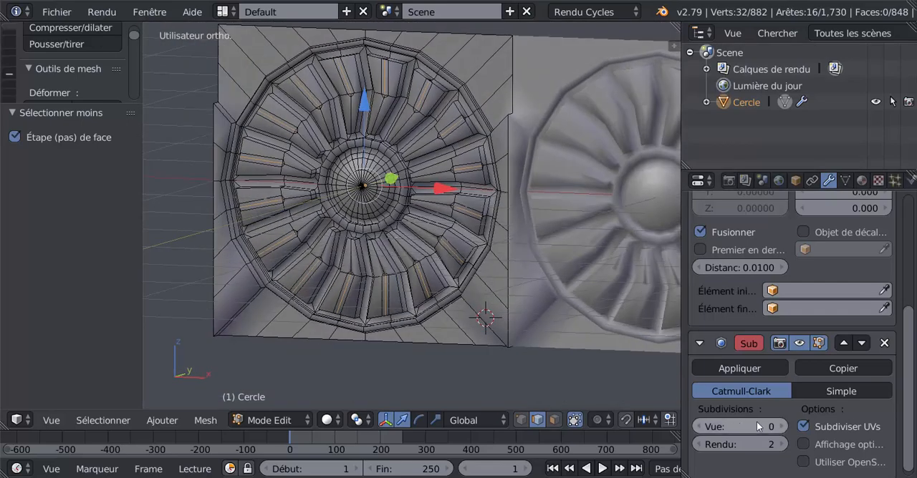
click(783, 427)
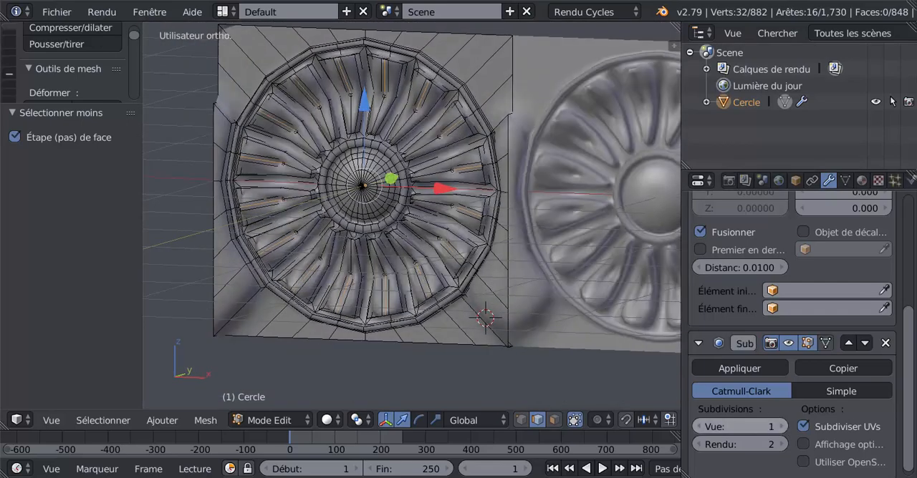
click(783, 427)
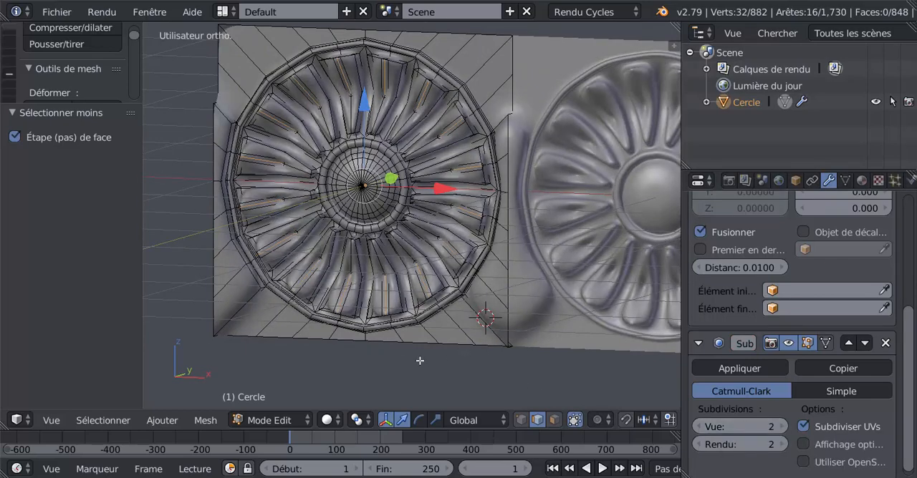
Step: Move the selected central edges of all sixteen petals by about -0.127 along the Y axis
middle_drag(420, 360, 413, 274)
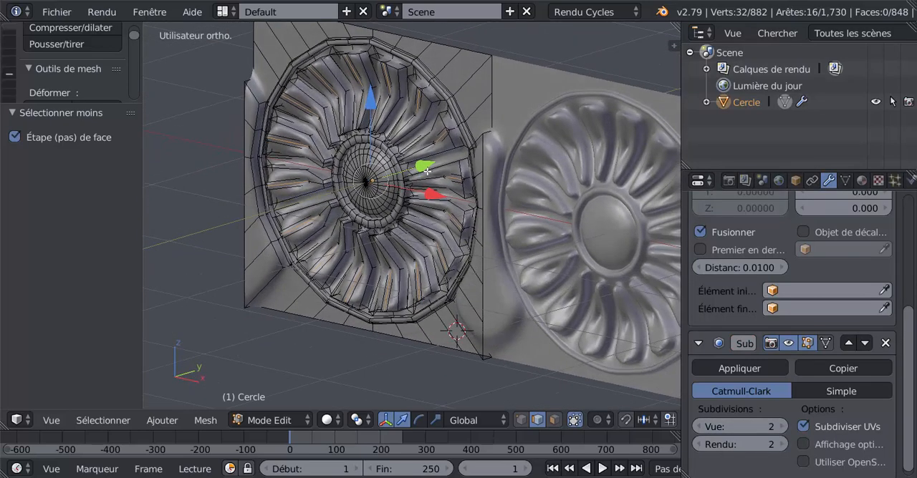
drag(423, 166, 427, 164)
middle_drag(430, 212, 498, 200)
scroll(495, 209, down, 2)
drag(427, 175, 423, 184)
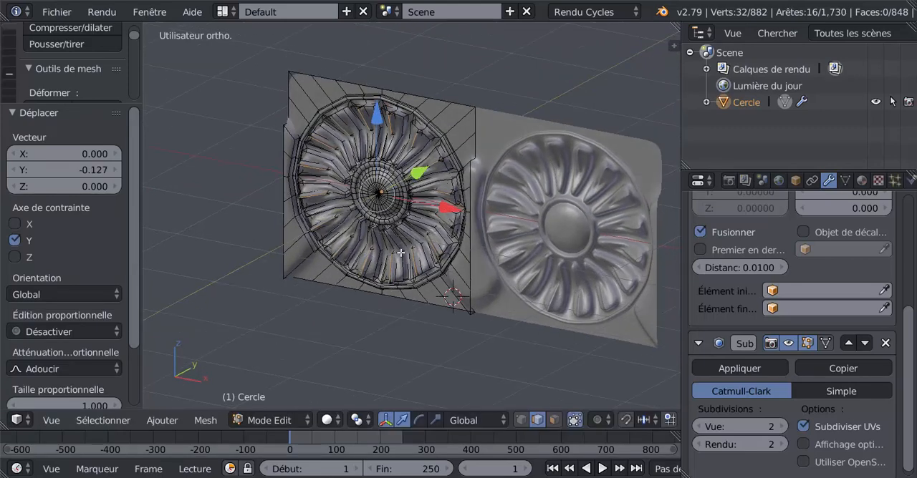
Step: Check the petal relief in Object Mode, then move the selected petal edges back by about 0.029 along the Y axis
key(Tab)
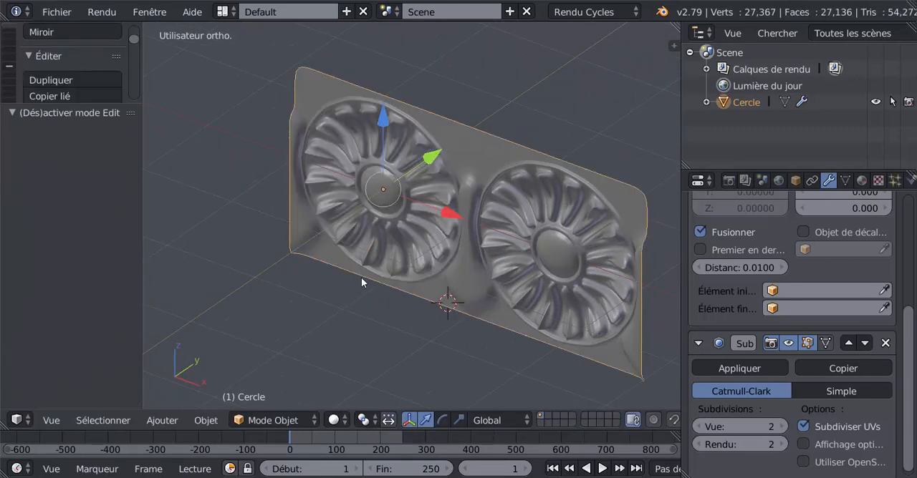
middle_drag(360, 277, 351, 294)
scroll(426, 221, up, 3)
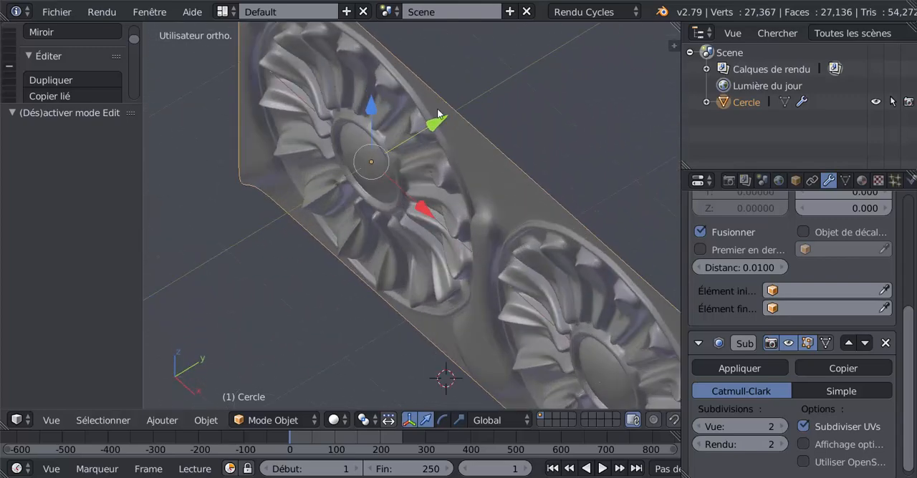
drag(432, 125, 435, 123)
key(Tab)
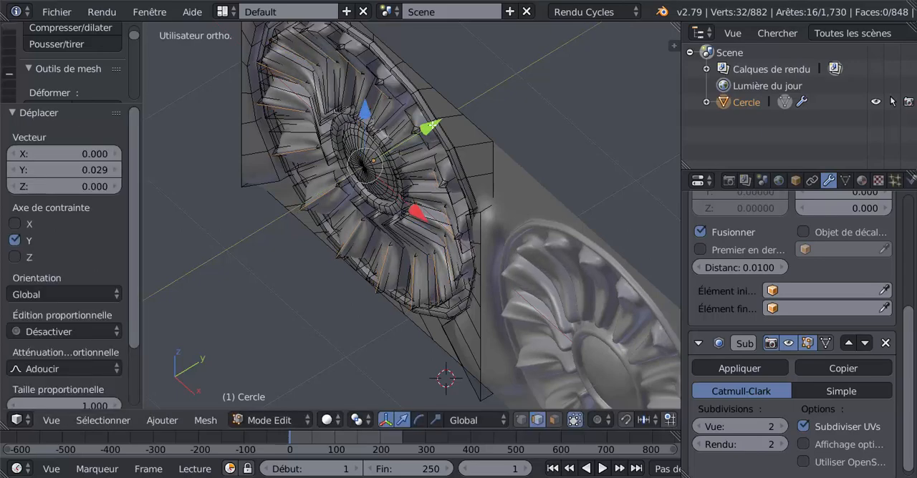
Step: Examine the smoothed petals on both rosettes in Object Mode from oblique and frontal viewpoints
key(Tab)
middle_drag(435, 122, 405, 125)
middle_drag(406, 120, 439, 192)
key(Tab)
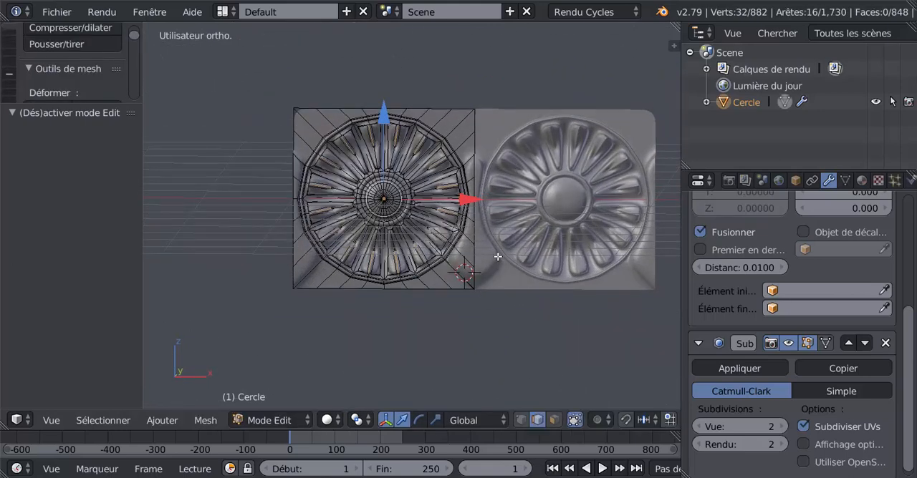
key(Tab)
scroll(499, 257, down, 2)
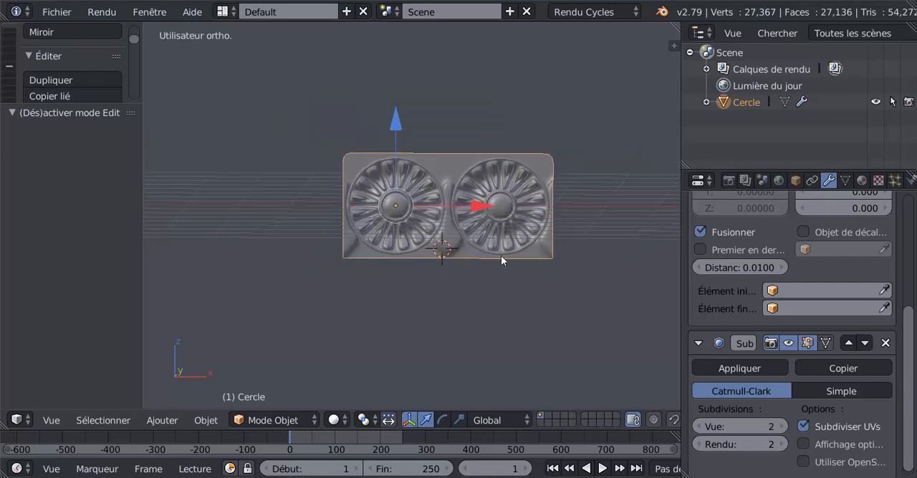
scroll(552, 273, down, 2)
shift+middle_drag(540, 295, 466, 296)
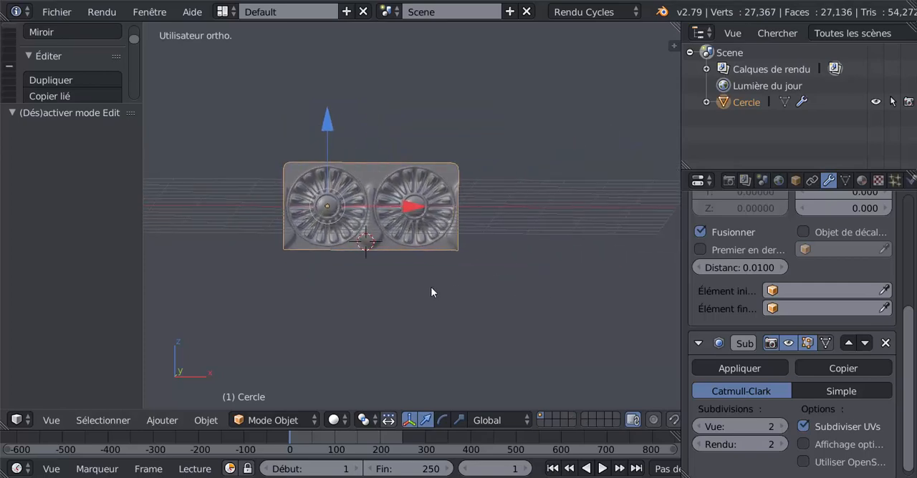
Step: In Edit Mode, select only the vertices along the tile's bottom border, leaving out the rosette's outer ring
key(Tab)
middle_drag(399, 276, 442, 256)
key(KP_1)
scroll(458, 297, up, 3)
scroll(448, 335, up, 1)
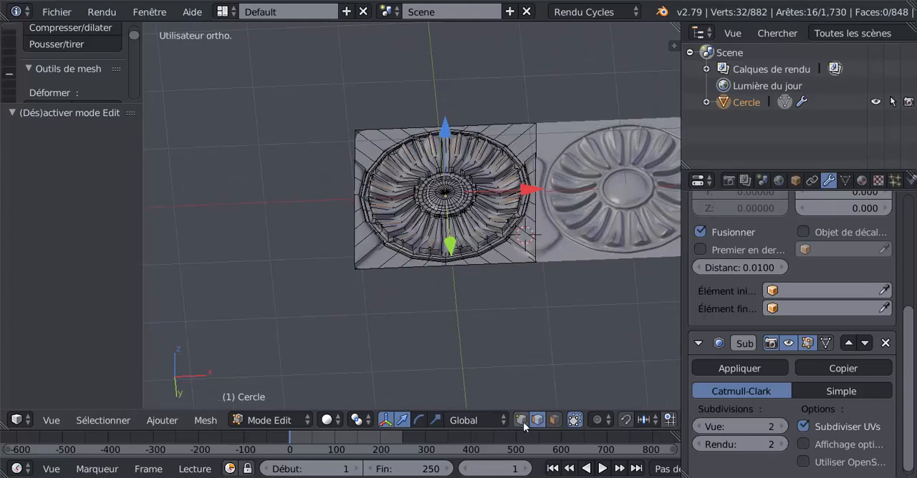
right_click(363, 277)
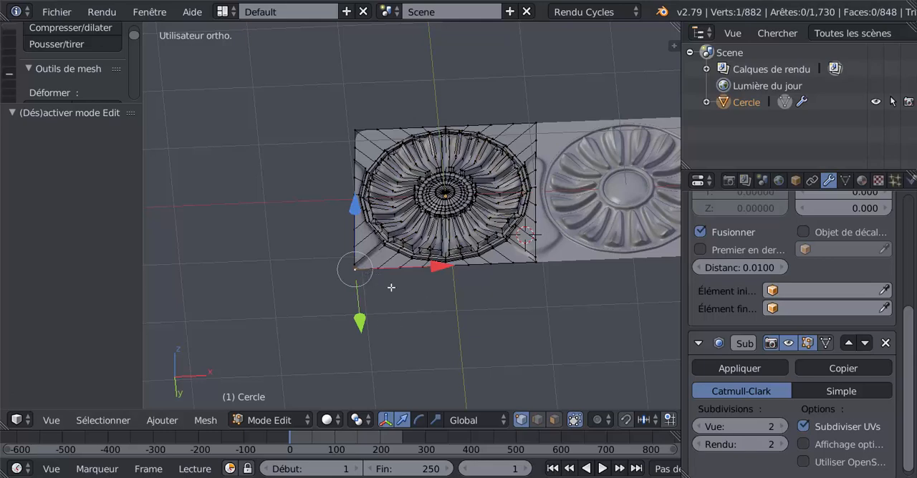
scroll(393, 294, up, 2)
key(c)
mouse_move(364, 307)
mouse_down()
mouse_move(444, 290)
mouse_move(577, 299)
mouse_move(575, 290)
mouse_move(461, 306)
mouse_up()
scroll(462, 304, up, 1)
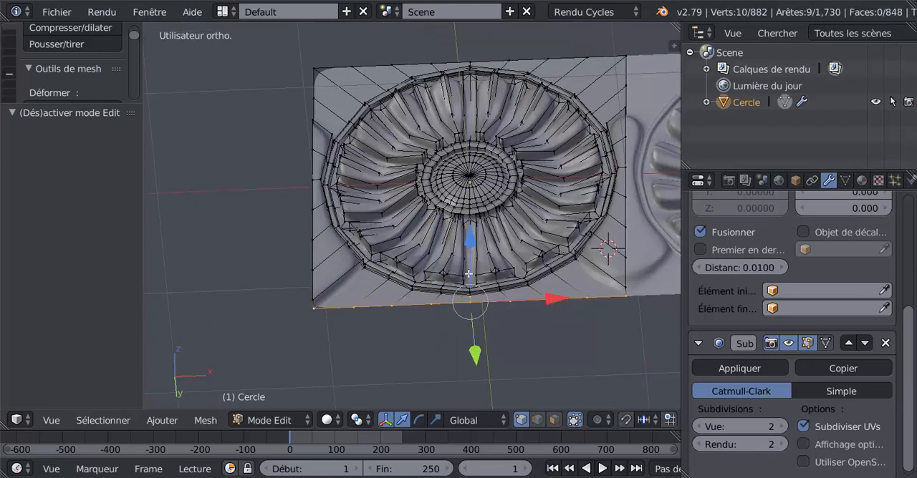
shift+right_click(470, 291)
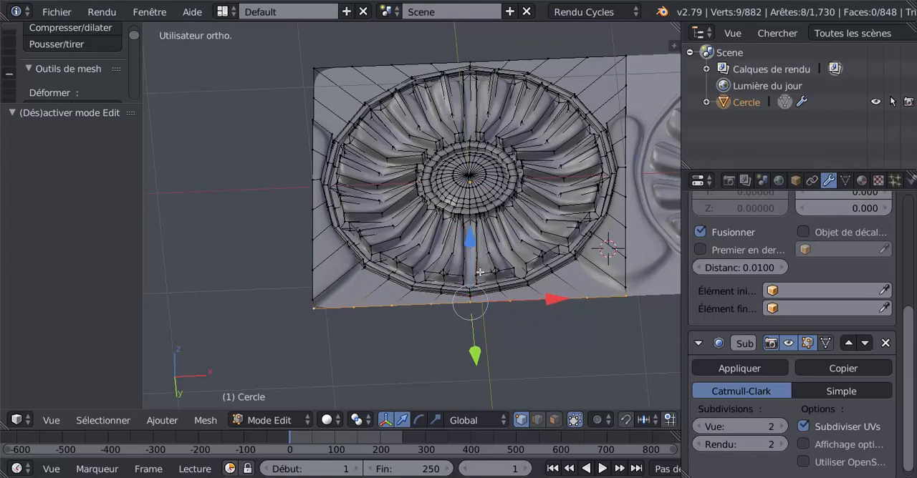
Step: Examine the selected bottom border and the depth of the rosette's relief from low and oblique angles
middle_drag(481, 273, 498, 224)
middle_drag(546, 263, 553, 219)
scroll(635, 152, up, 2)
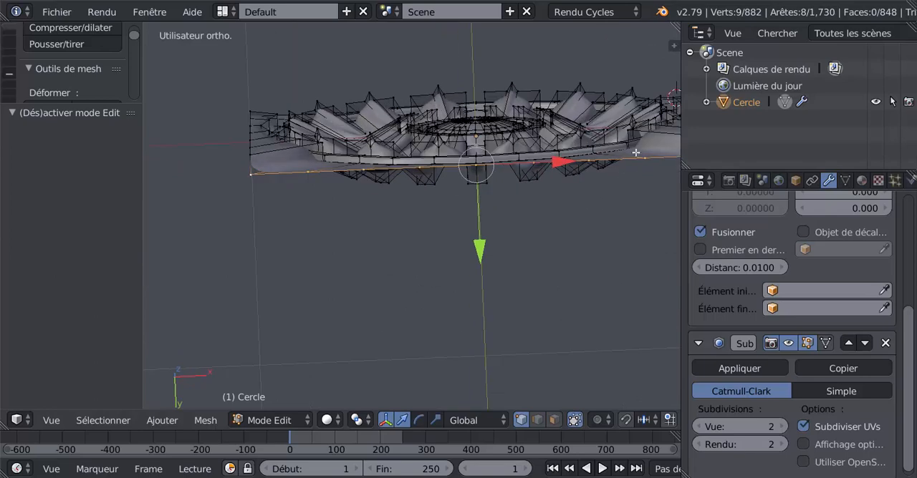
scroll(621, 168, down, 2)
shift+middle_drag(620, 167, 519, 194)
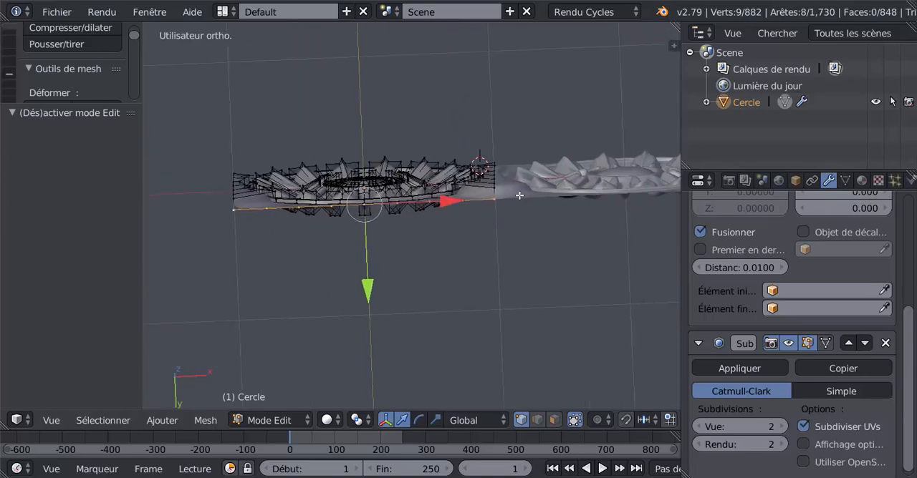
scroll(292, 255, up, 2)
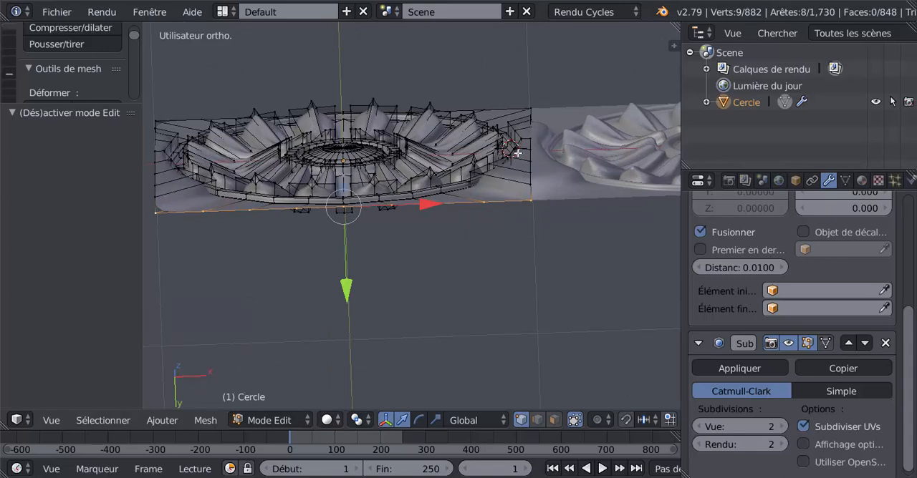
middle_drag(470, 215, 518, 242)
scroll(439, 247, down, 4)
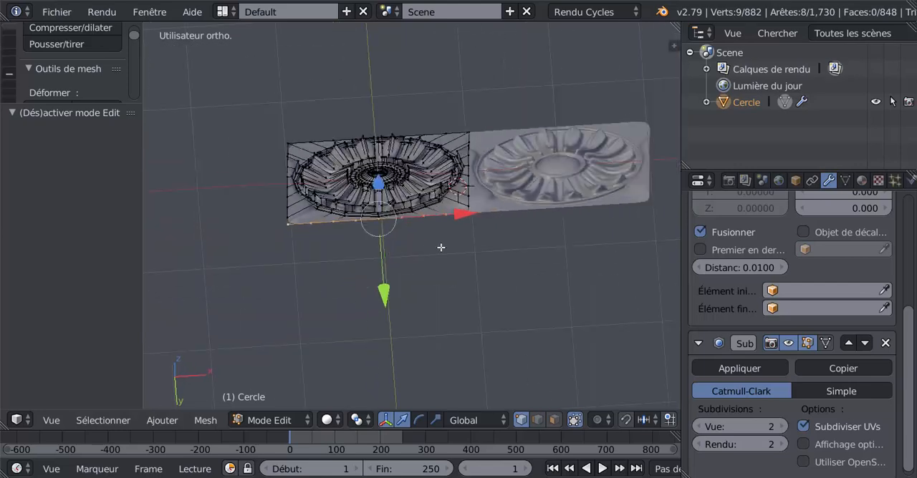
middle_drag(440, 248, 444, 347)
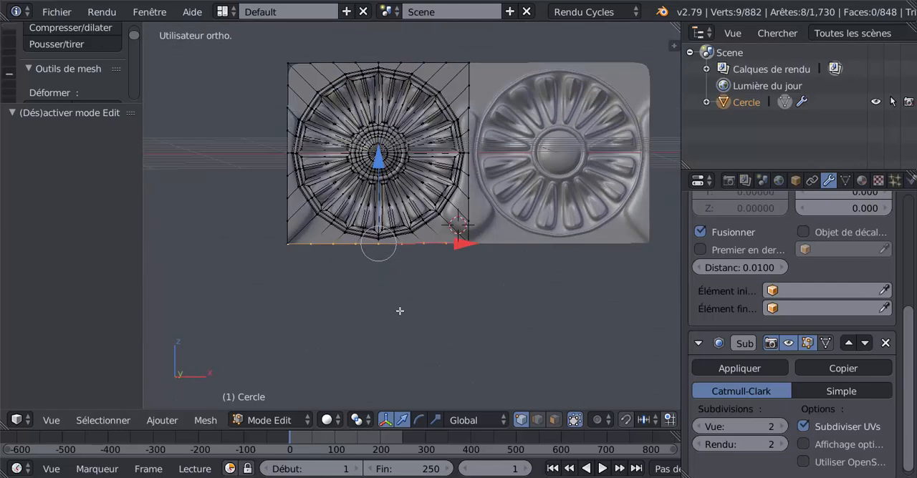
Step: In front view, extrude the tile's bottom border and move the new edge -0.316 along the Z axis
key(KP_1)
key(e)
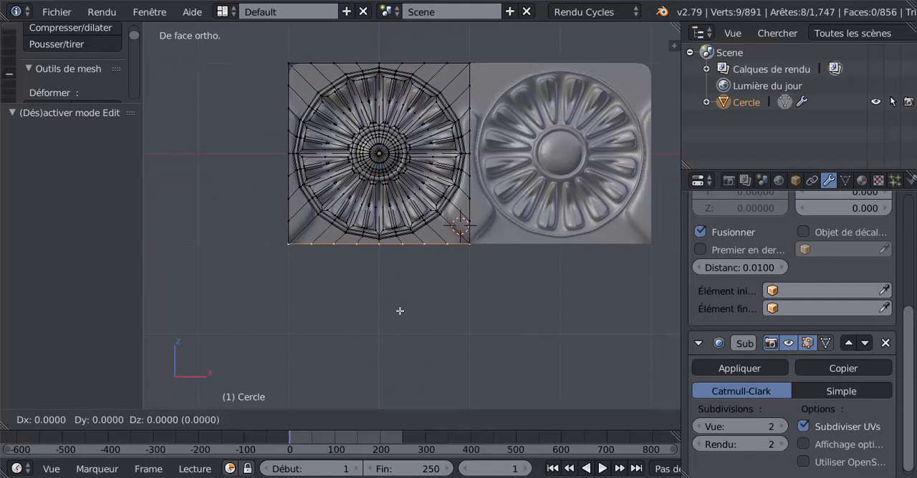
right_click(399, 308)
key(g)
key(z)
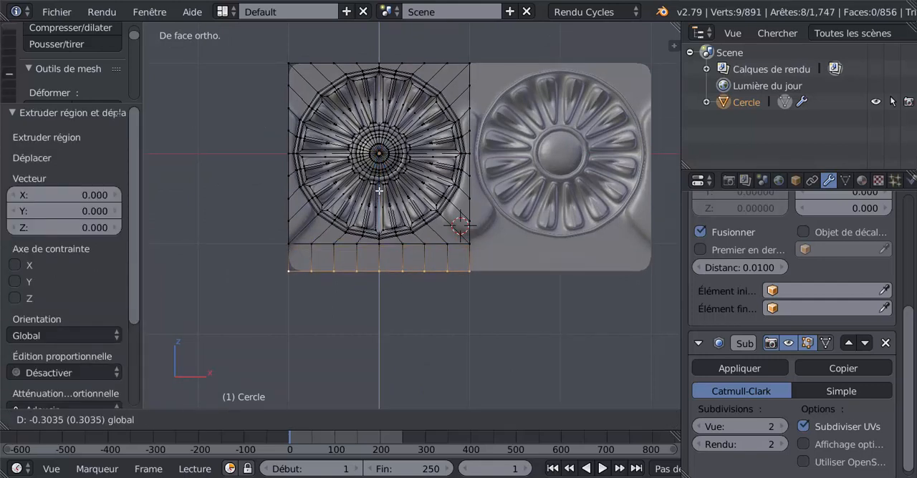
click(379, 193)
shift+middle_drag(439, 183, 463, 262)
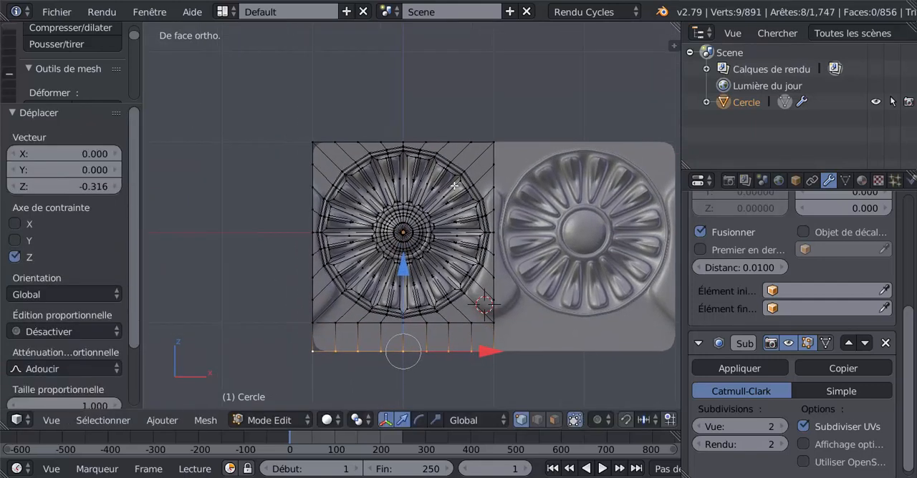
alt+right_click(450, 135)
key(c)
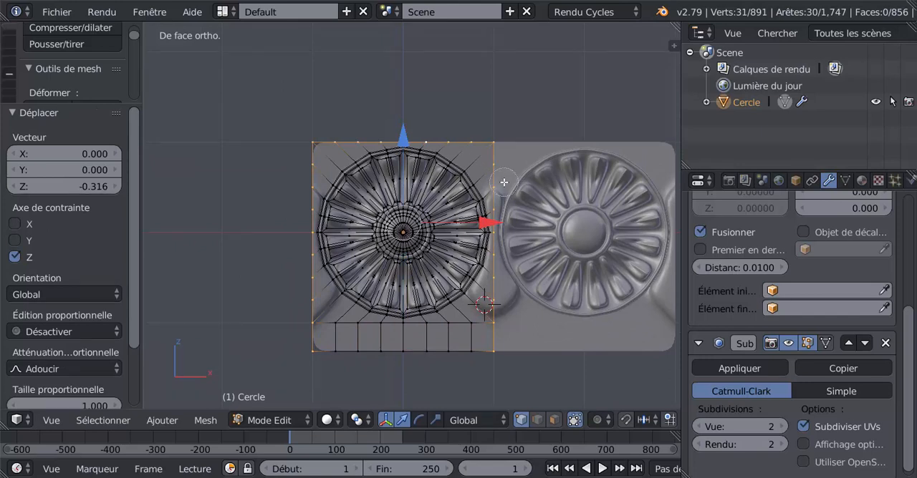
middle_drag(493, 172, 497, 313)
mouse_move(306, 232)
middle_down()
mouse_move(327, 197)
mouse_move(317, 358)
mouse_move(323, 334)
mouse_move(347, 381)
middle_up()
right_click(347, 381)
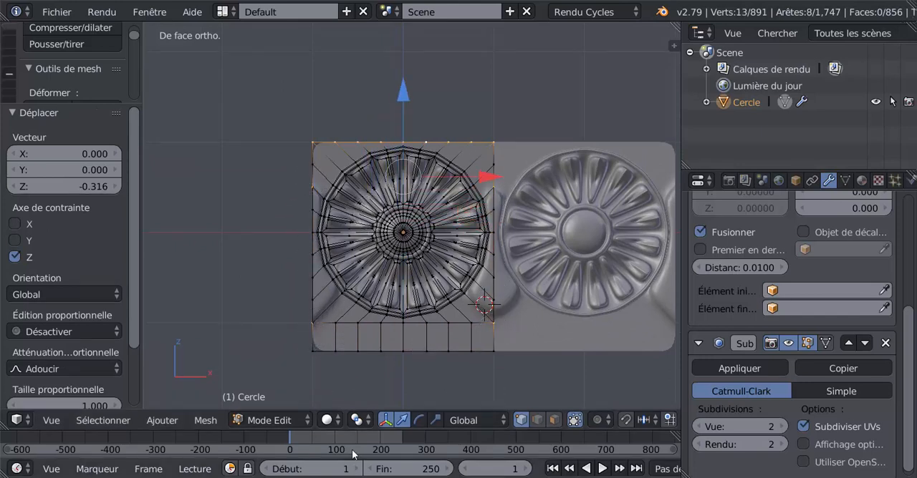
right_click(411, 353)
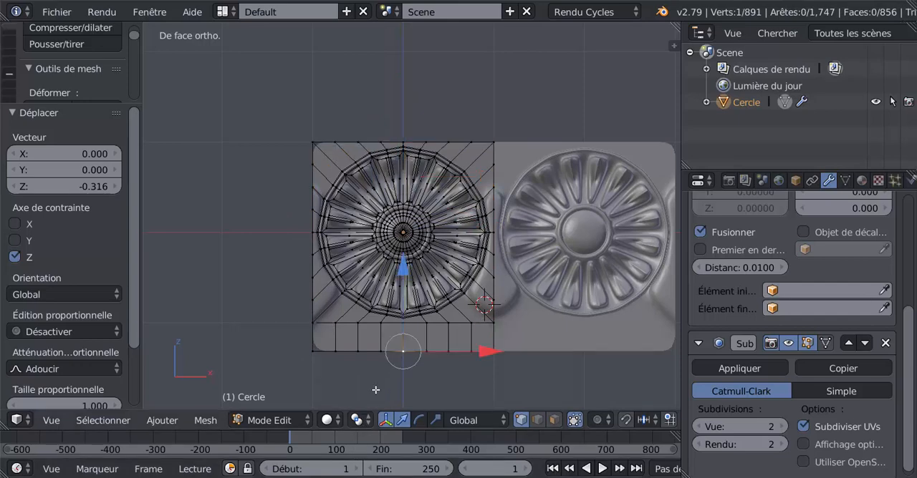
Step: In wireframe display, select the tile's outer boundary loop and deselect its sides and bottom, keeping only the top border vertices
key(z)
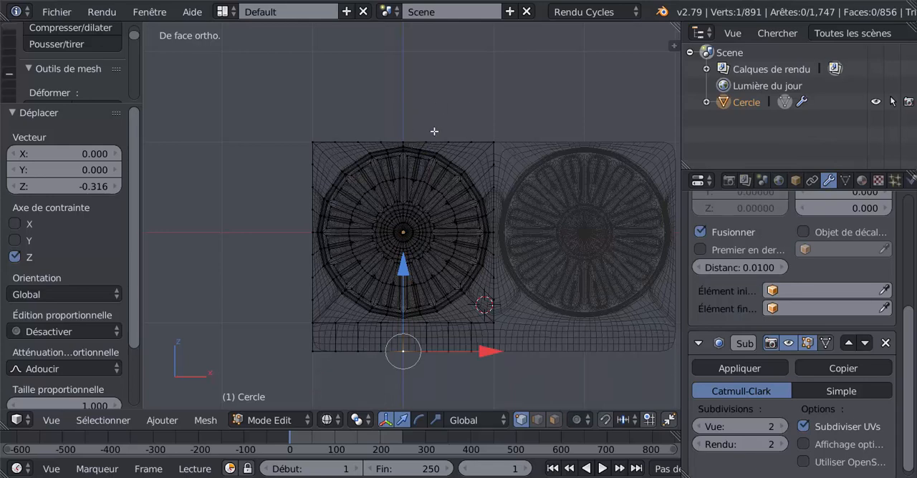
shift+right_click(416, 129)
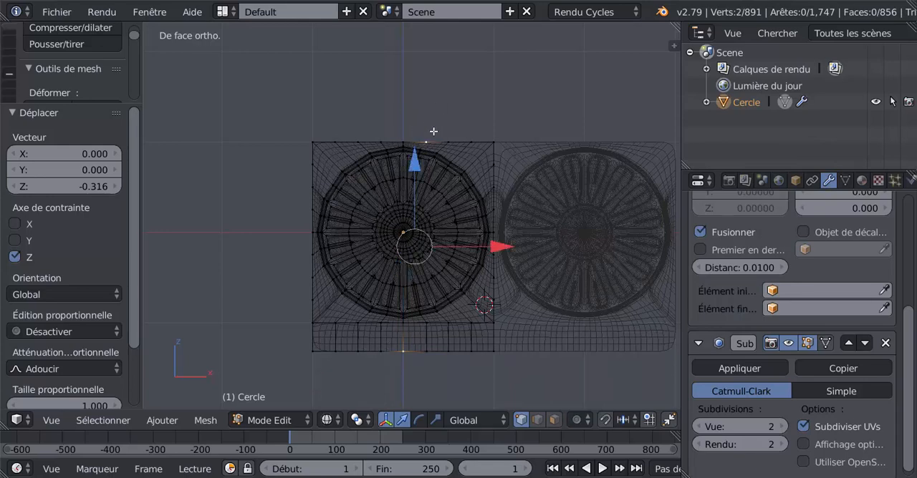
shift+right_click(434, 133)
right_click(439, 138)
alt+right_click(424, 132)
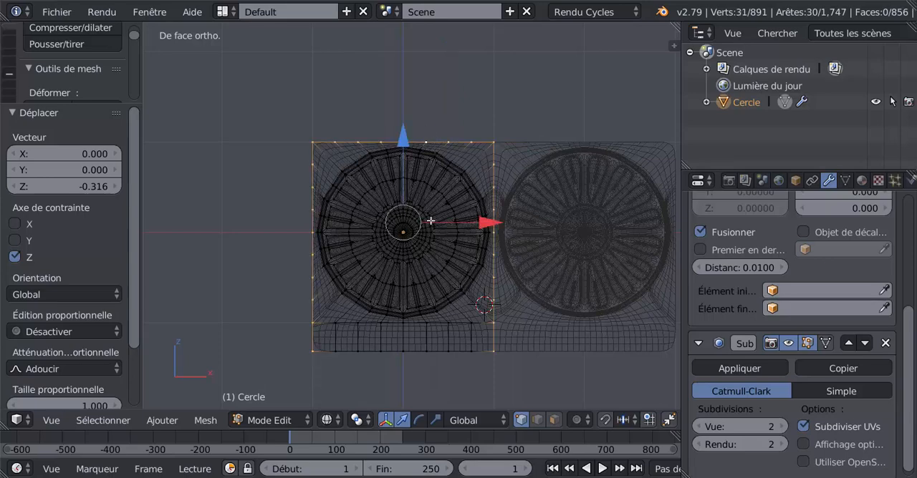
key(c)
middle_drag(499, 173, 483, 375)
mouse_move(318, 174)
middle_down()
mouse_move(316, 334)
mouse_move(343, 355)
middle_up()
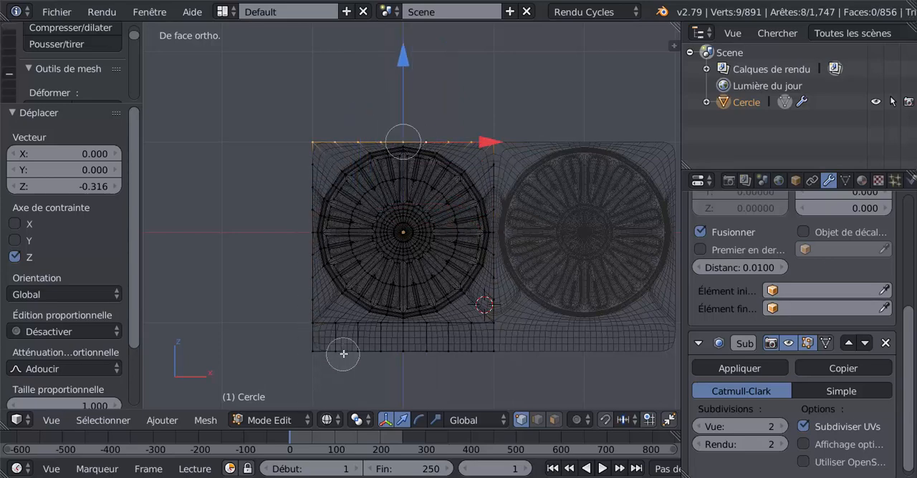
Step: In solid display, extrude the tile's top border and move the new edge 0.319 along the Z axis
key(Escape)
scroll(445, 267, down, 2)
key(z)
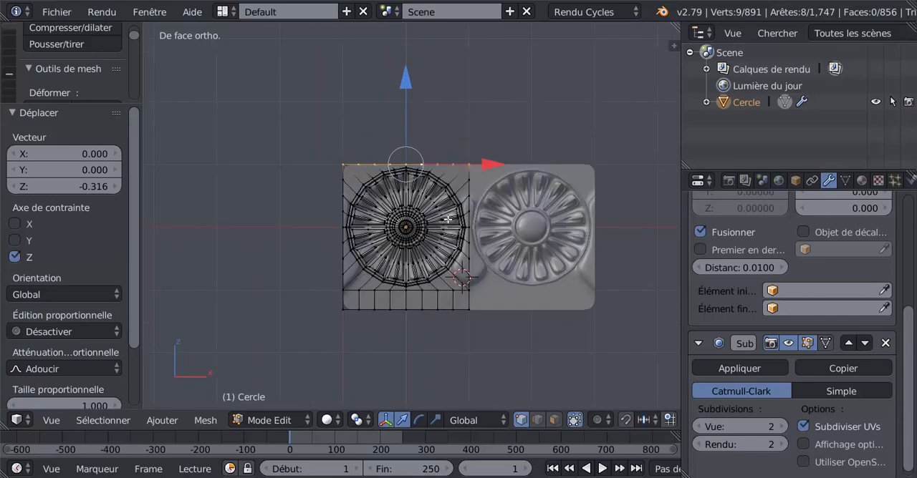
key(e)
right_click(460, 131)
key(g)
key(z)
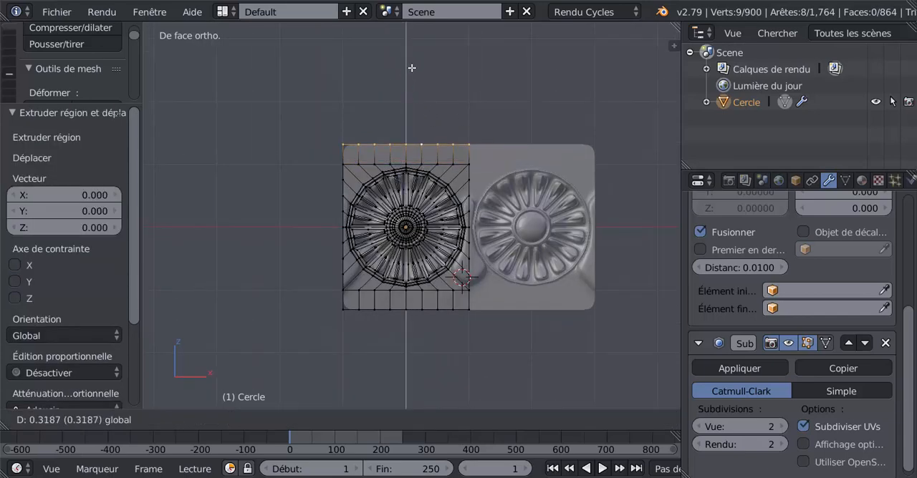
click(415, 72)
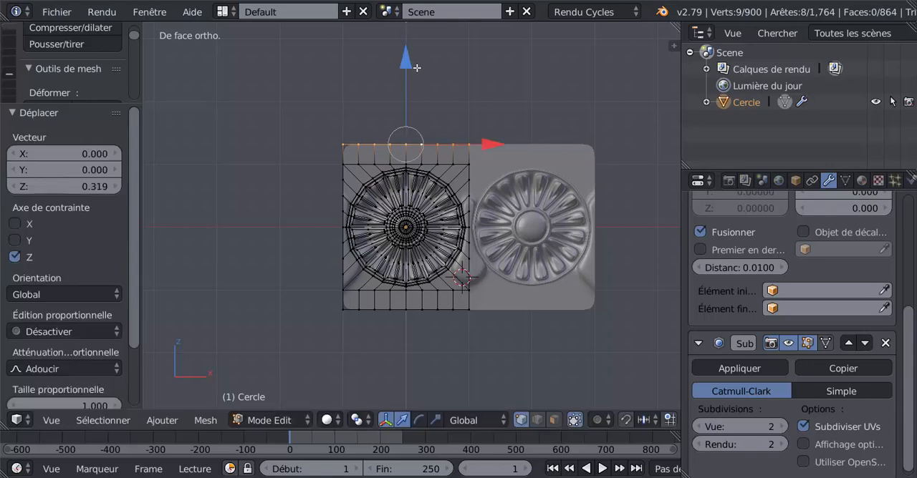
Step: In front view, select every second vertex along the tile's extended top edge, leaving out the corners
mouse_move(384, 320)
middle_down()
mouse_move(454, 333)
mouse_move(381, 337)
mouse_move(433, 335)
mouse_move(425, 321)
mouse_move(392, 323)
middle_up()
key(Tab)
key(Tab)
middle_drag(420, 298, 440, 346)
scroll(462, 260, up, 2)
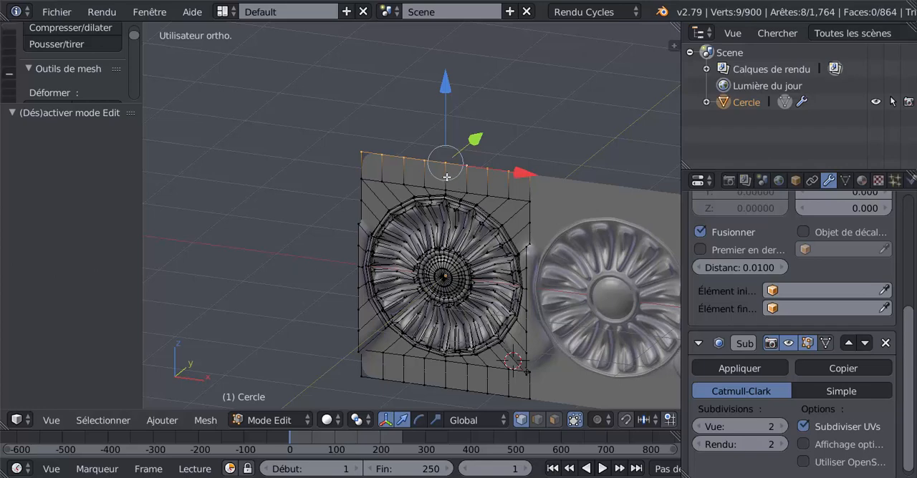
key(KP_1)
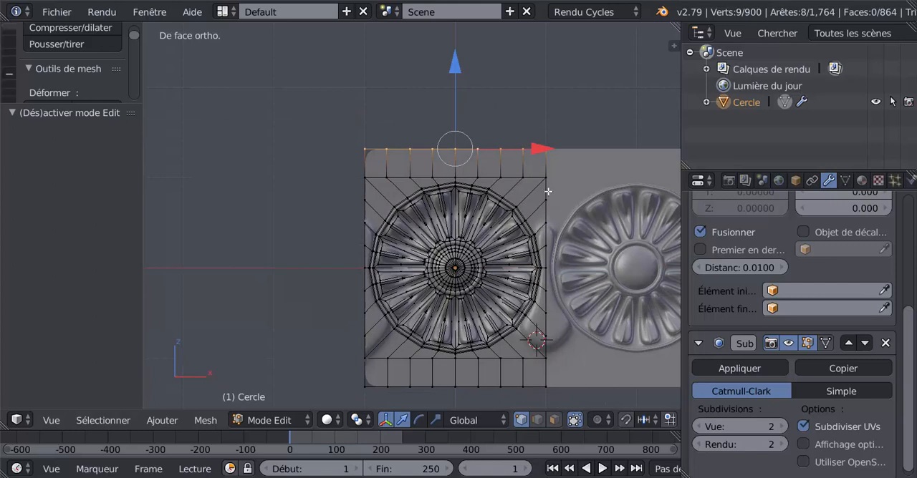
shift+middle_drag(549, 192, 477, 214)
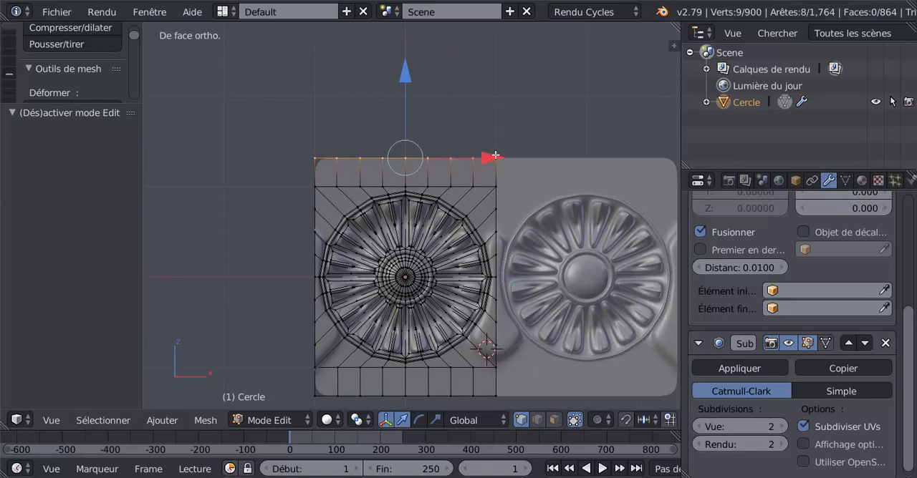
right_click(471, 159)
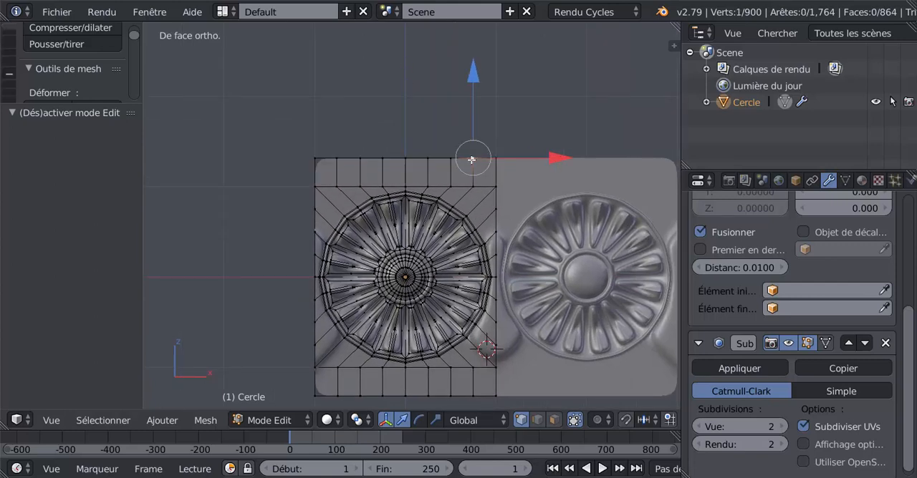
shift+right_click(431, 159)
shift+right_click(384, 159)
shift+right_click(349, 154)
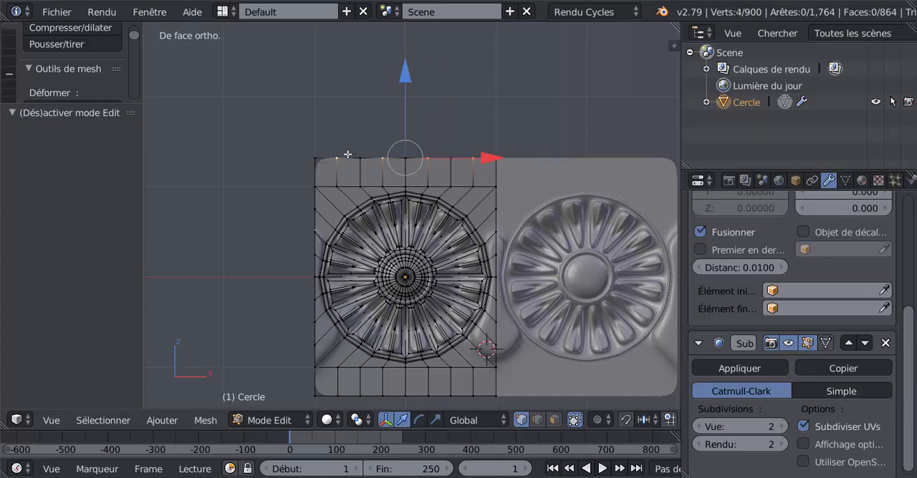
Step: Add every second vertex along the tile's bottom edge to the selection, matching the selected top vertices
shift+middle_drag(448, 249, 453, 177)
shift+right_click(481, 334)
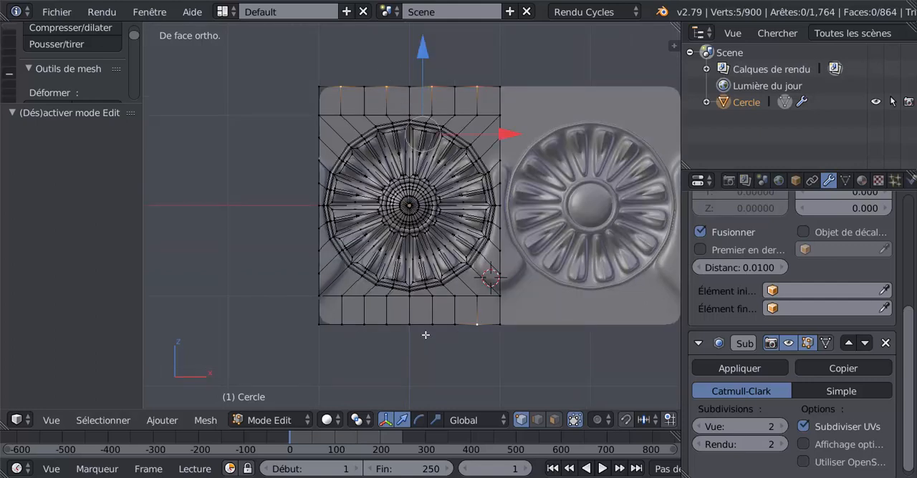
shift+right_click(430, 326)
shift+right_click(389, 328)
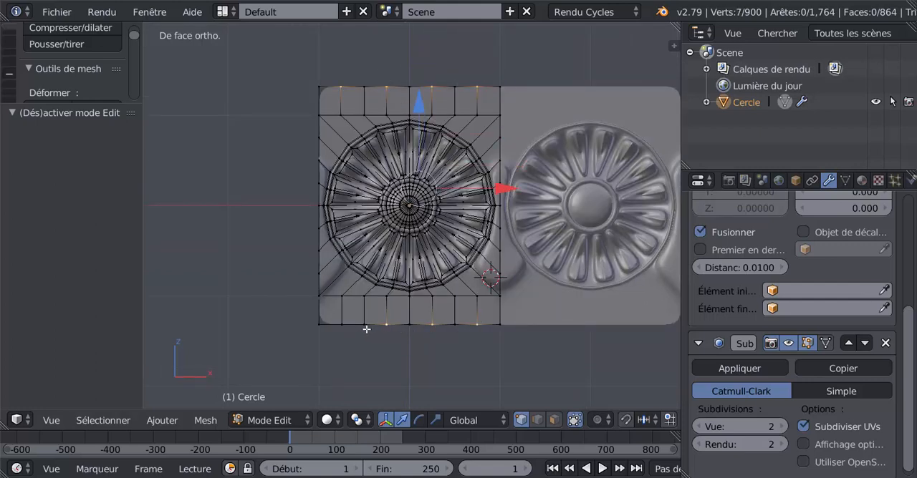
shift+right_click(342, 327)
Step: Move the selected alternating border vertices 0.114 along the Y axis and check the scalloped relief in Object Mode
middle_drag(418, 327, 388, 295)
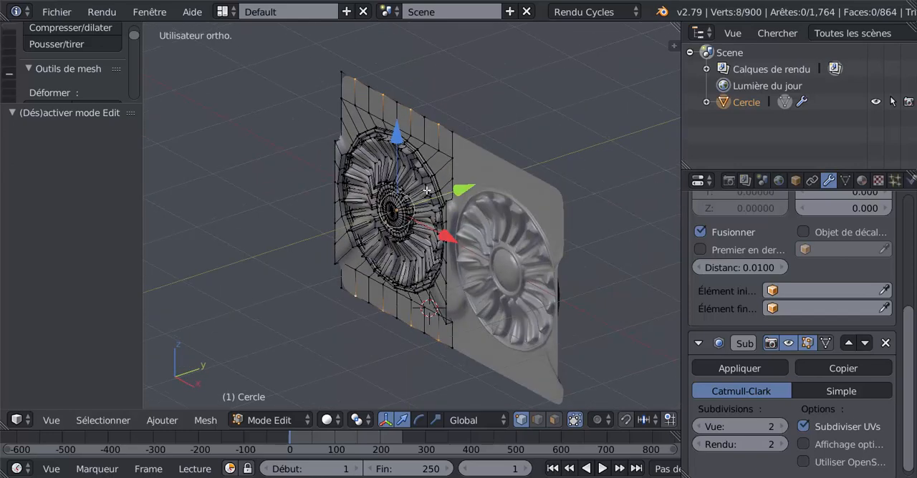
drag(459, 190, 471, 195)
middle_drag(438, 220, 502, 201)
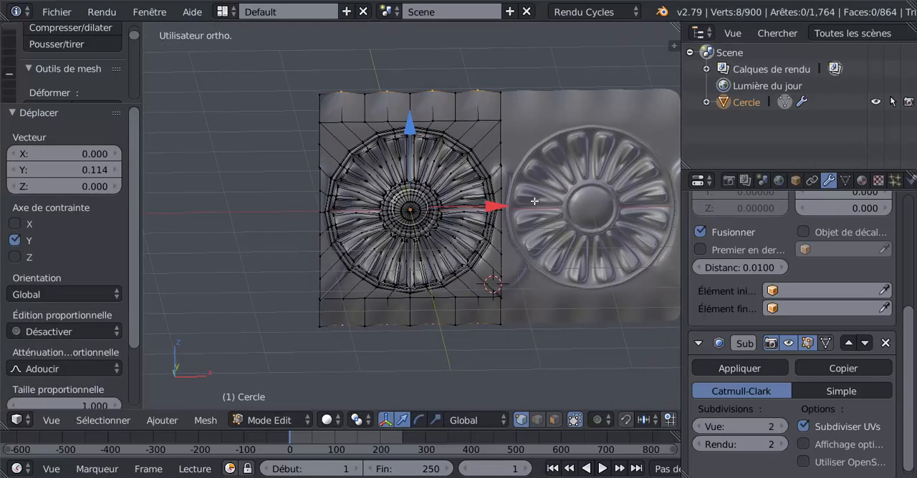
key(Tab)
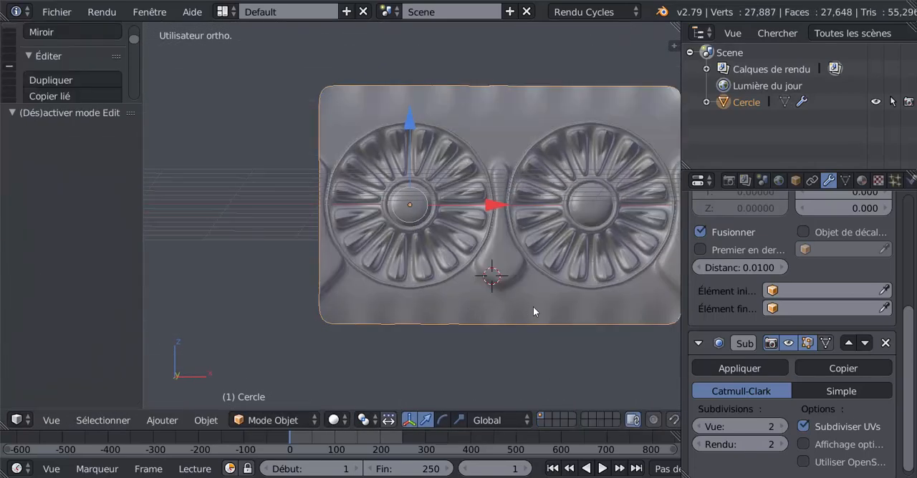
key(Tab)
Step: Add a loop cut in the top band, sliding it towards the rosette with a factor of 0.833
scroll(484, 186, up, 3)
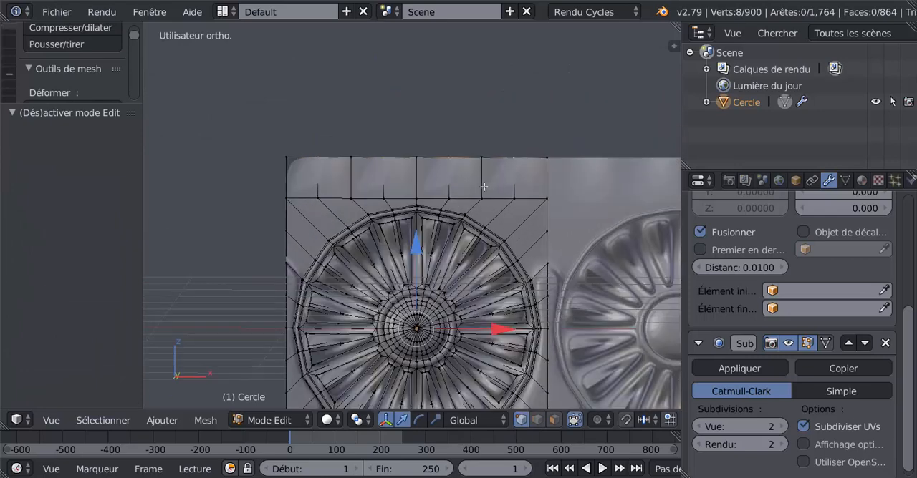
key(ctrl+r)
click(481, 184)
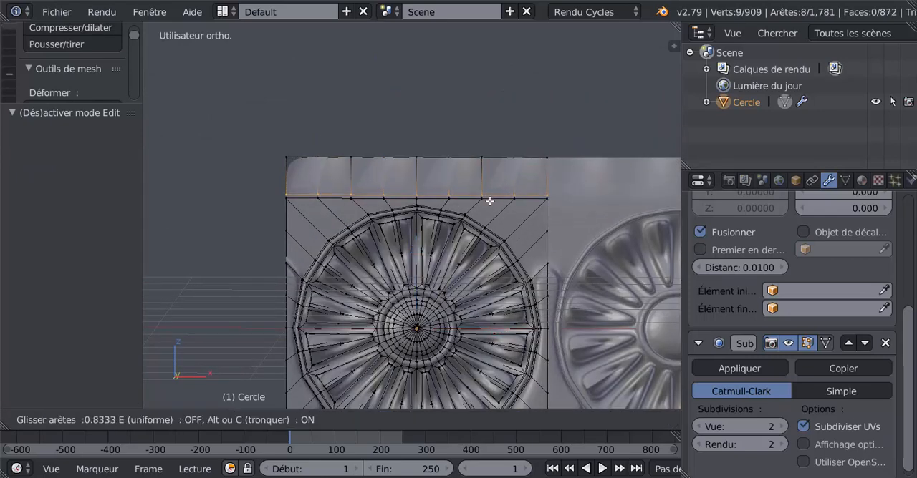
click(489, 201)
Step: Add a second loop cut in the top band close to its outer edge and check the result in Object Mode
middle_drag(474, 217, 428, 239)
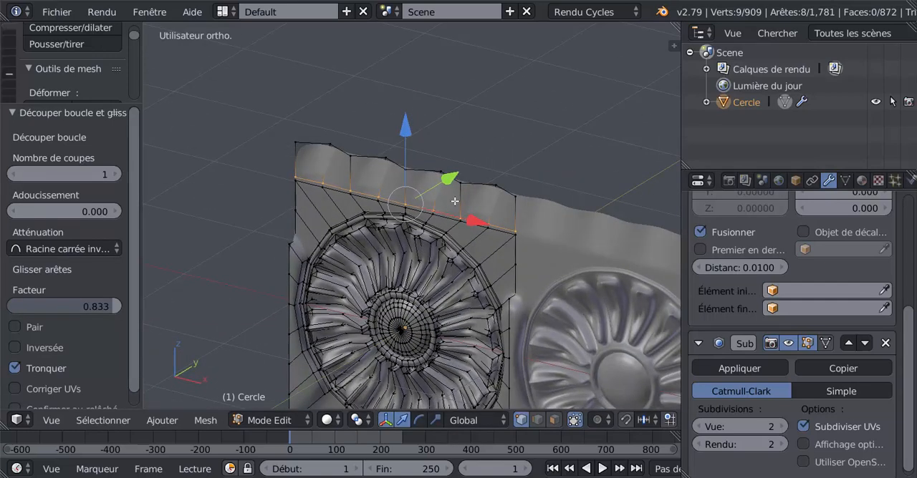
middle_drag(458, 206, 452, 216)
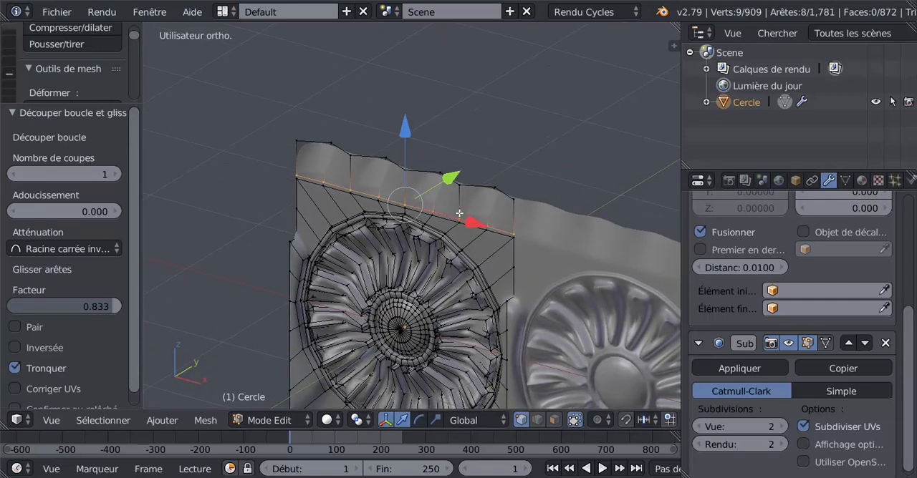
key(ctrl+r)
click(462, 207)
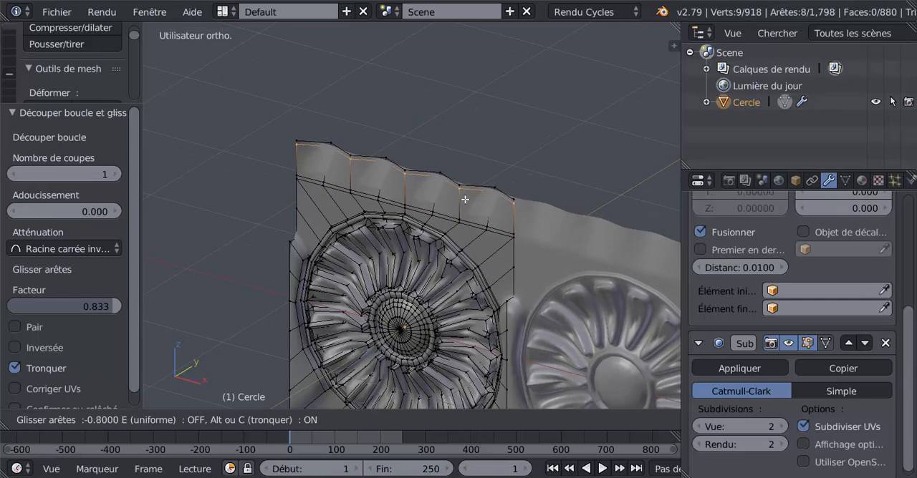
click(465, 200)
scroll(463, 215, down, 3)
key(Tab)
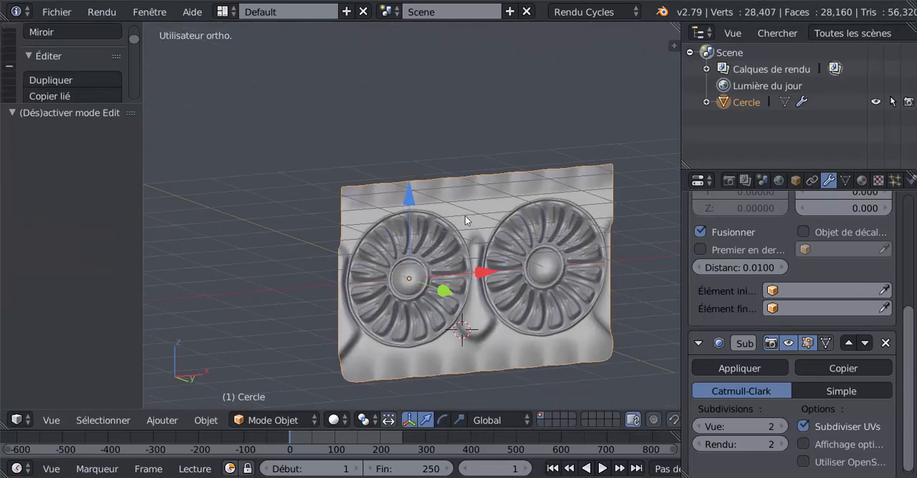
Step: Undo both loop cuts in the top band and the Y move of the alternating border vertices
key(Tab)
middle_drag(452, 289, 487, 189)
scroll(452, 269, up, 1)
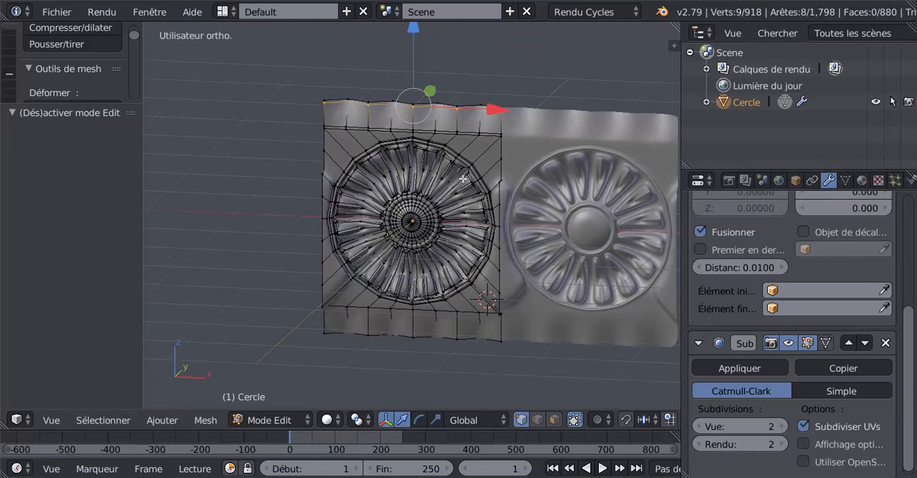
key(ctrl+z)
key(ctrl+z)
key(ctrl+z)
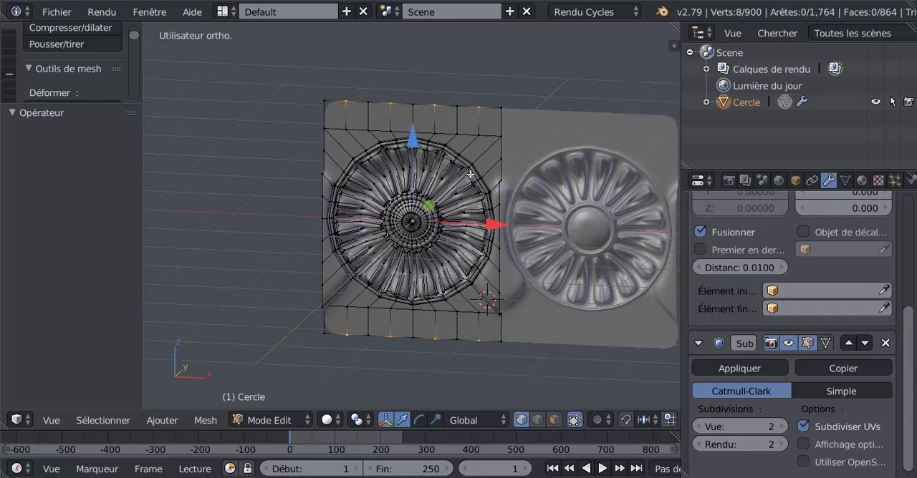
Step: Add one loop cut near the rosette in each border band, with a slide factor of 0.708 at the top and 0.800 at the bottom
key(ctrl+r)
click(450, 126)
click(449, 132)
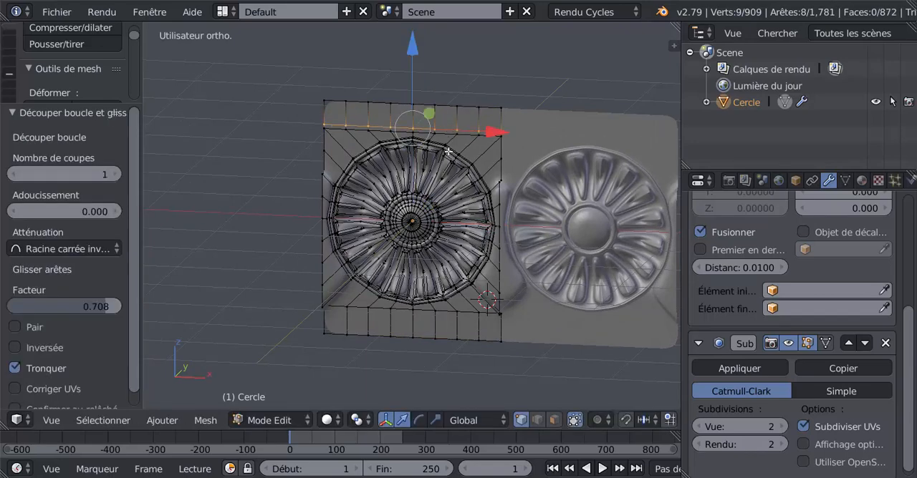
key(ctrl+r)
click(454, 326)
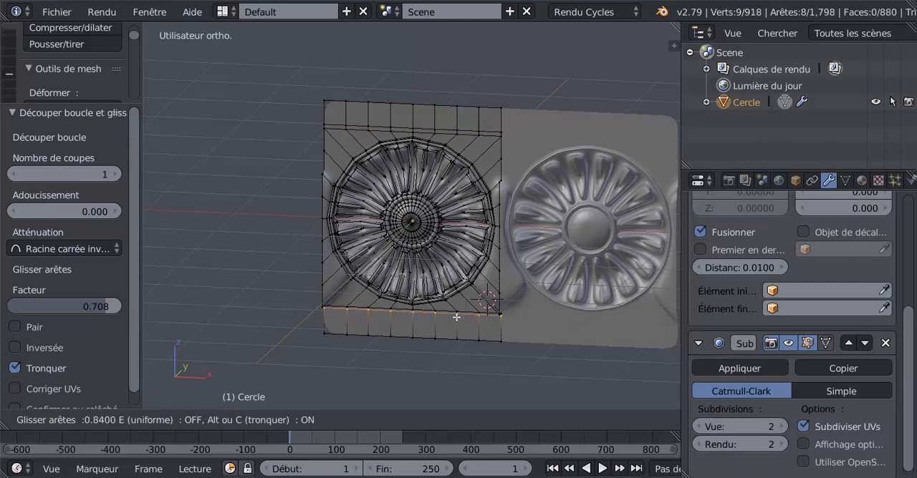
click(455, 319)
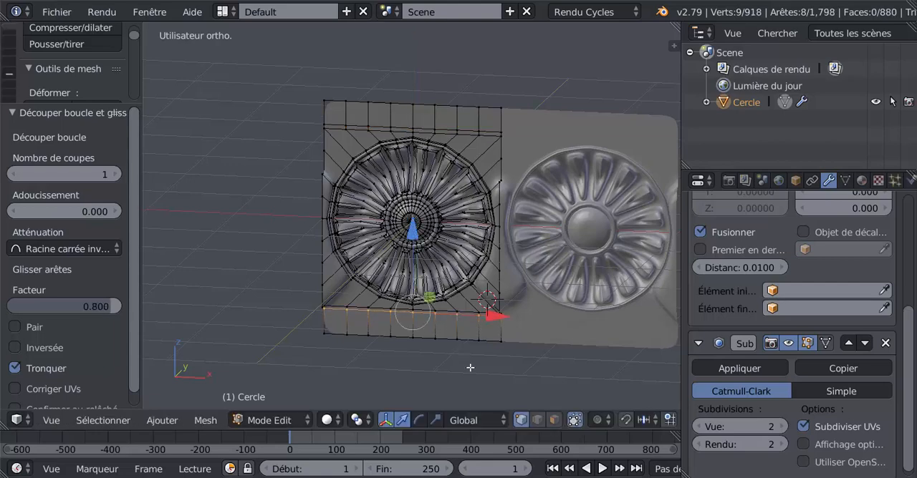
Step: In edge selection mode, select only the four alternating vertical edges in the outer part of the bottom band
click(537, 421)
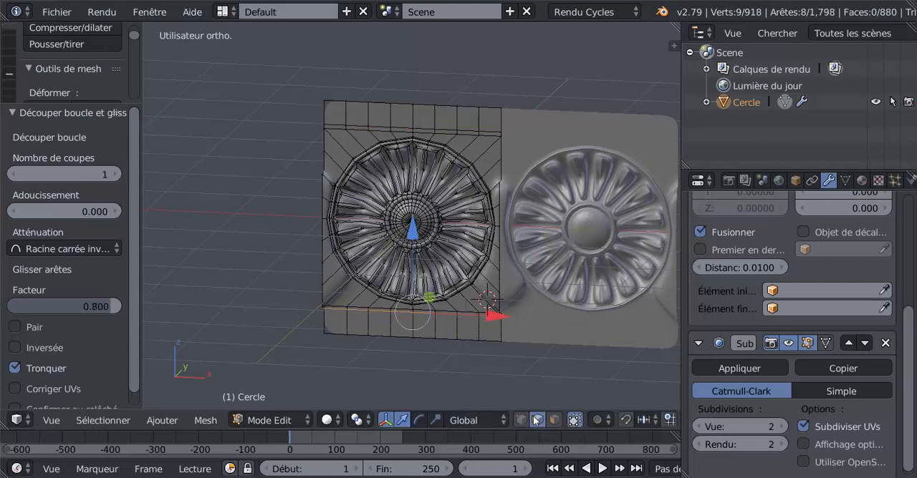
shift+right_click(477, 329)
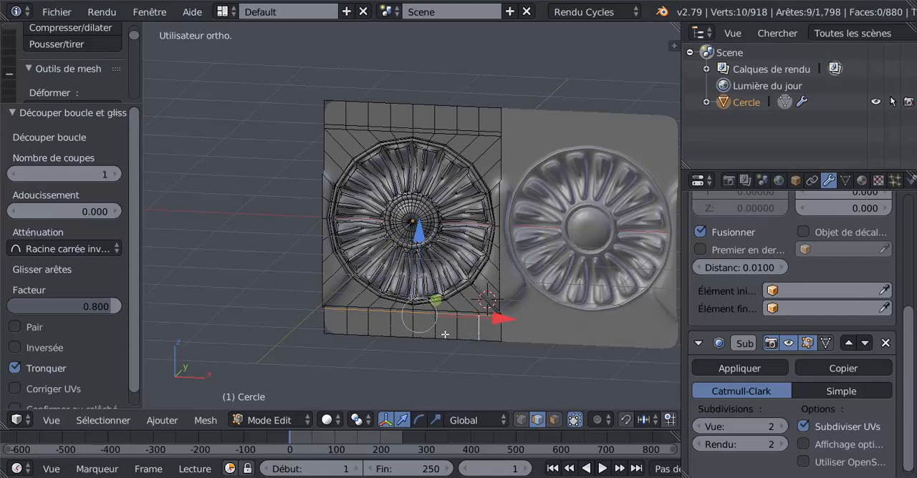
shift+right_click(444, 335)
shift+right_click(450, 343)
shift+right_click(434, 330)
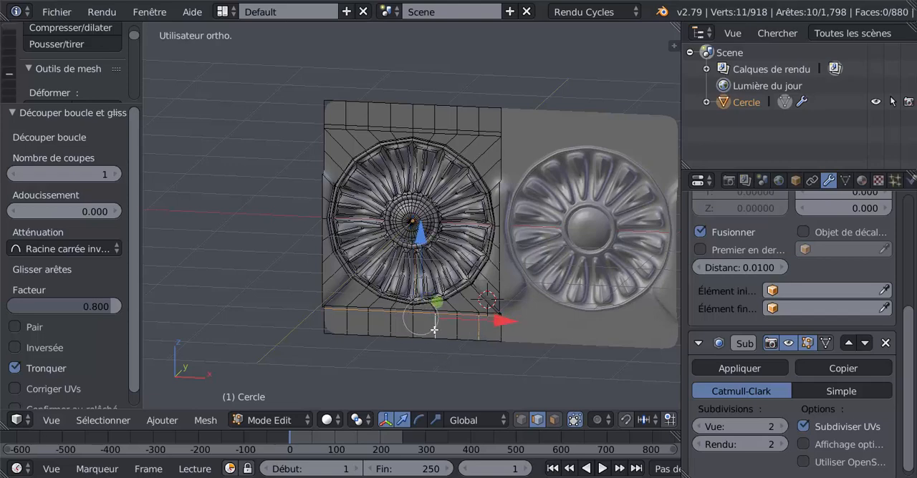
shift+right_click(391, 328)
shift+right_click(355, 326)
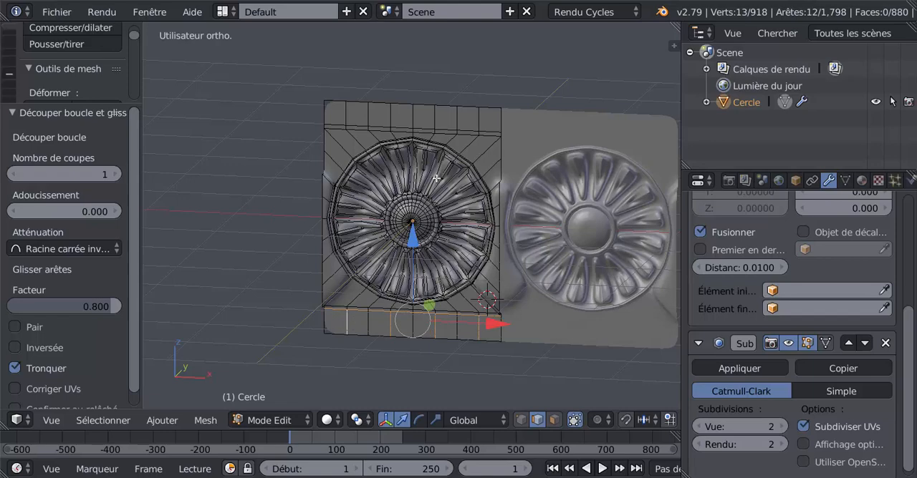
scroll(434, 297, up, 1)
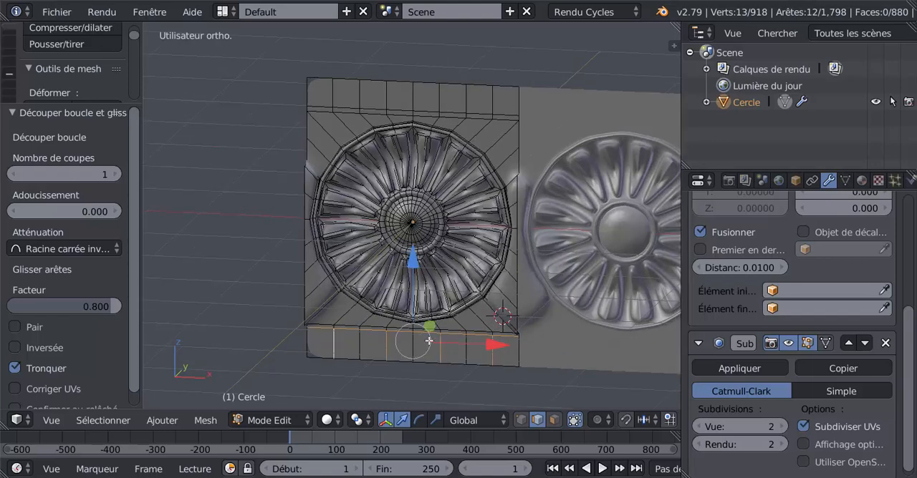
right_click(488, 343)
shift+right_click(444, 345)
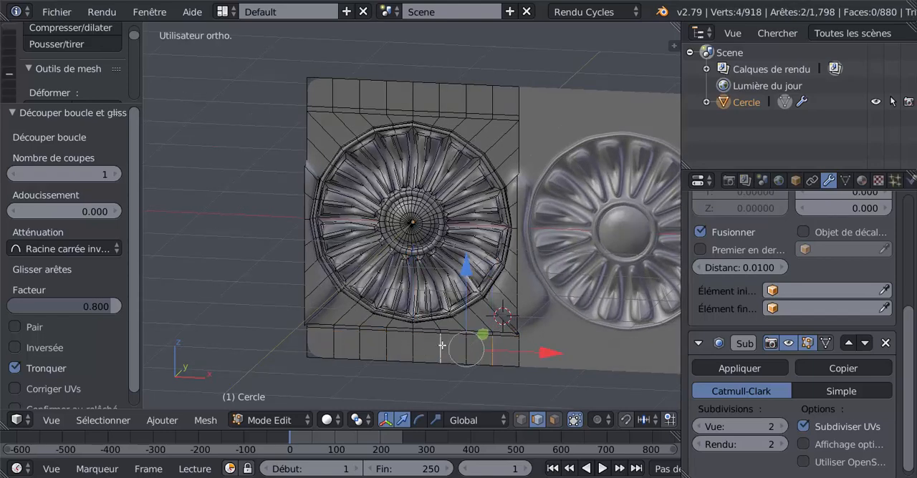
shift+right_click(397, 347)
shift+right_click(338, 343)
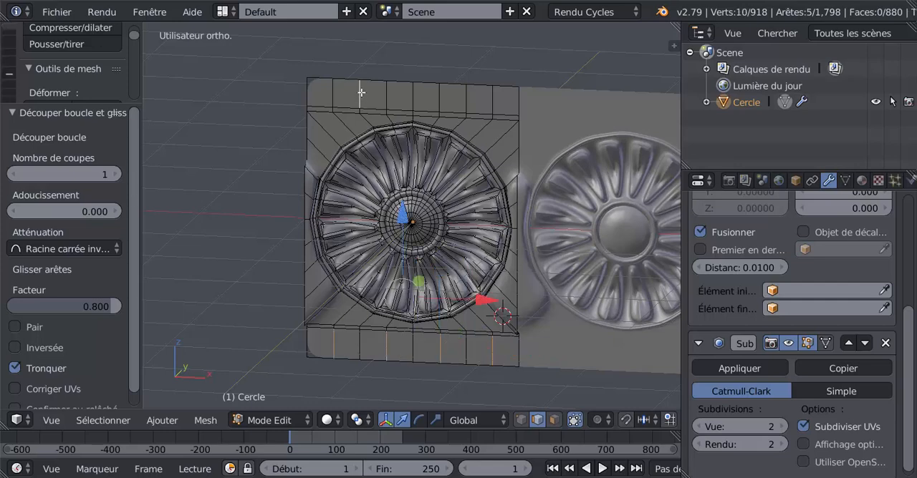
Step: Add the four matching alternating vertical edges of the top band to the selection
shift+right_click(497, 106)
shift+right_click(432, 94)
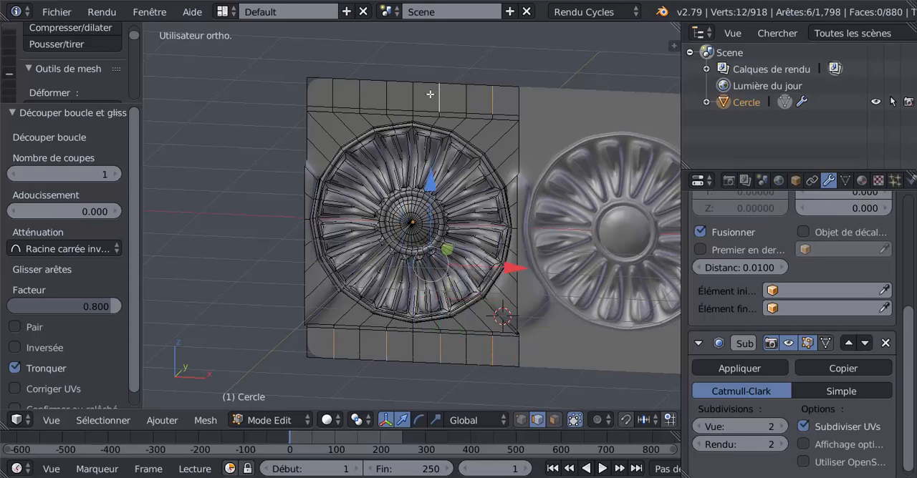
shift+right_click(372, 95)
shift+right_click(338, 92)
Step: Move the selected vertical edges 0.122 along the Y axis and check the scalloped borders in Object Mode
middle_drag(409, 167, 429, 188)
drag(457, 194, 465, 192)
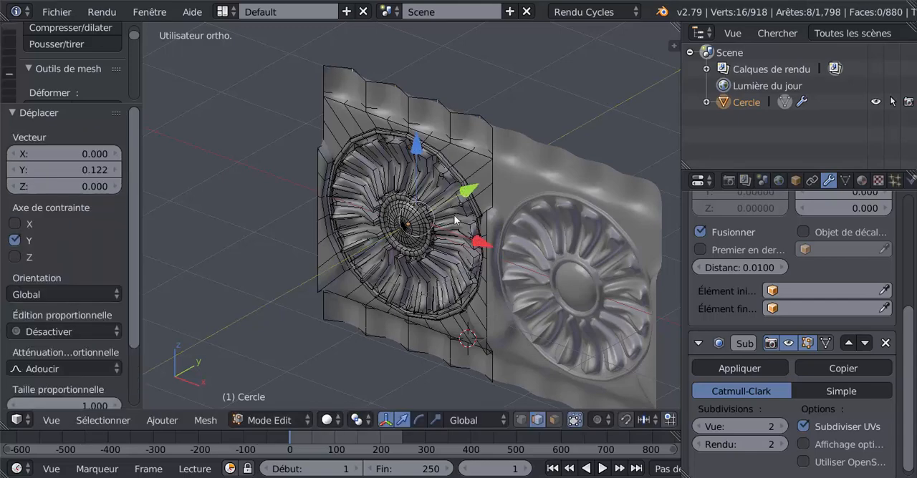
key(Tab)
scroll(430, 243, down, 2)
middle_drag(427, 244, 466, 232)
Step: Extrude the outermost edge loops of the top and bottom border bands and move the new edges 0.369 along the Y axis
key(Tab)
middle_drag(477, 195, 443, 166)
alt+right_click(441, 137)
alt+shift+right_click(439, 329)
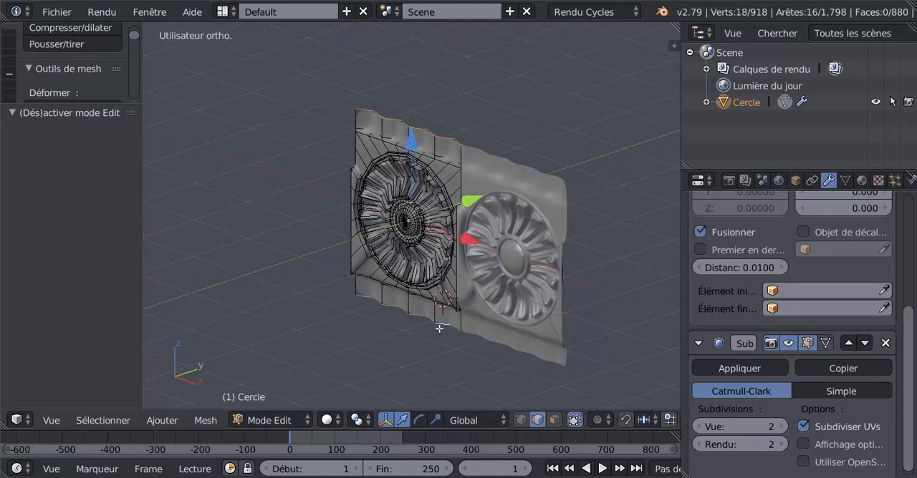
middle_drag(437, 330, 418, 330)
key(e)
right_click(439, 273)
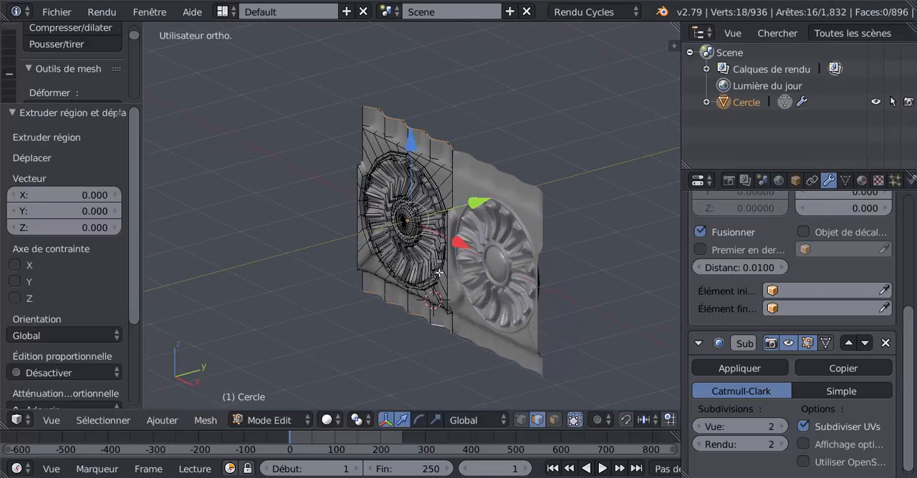
drag(479, 201, 502, 198)
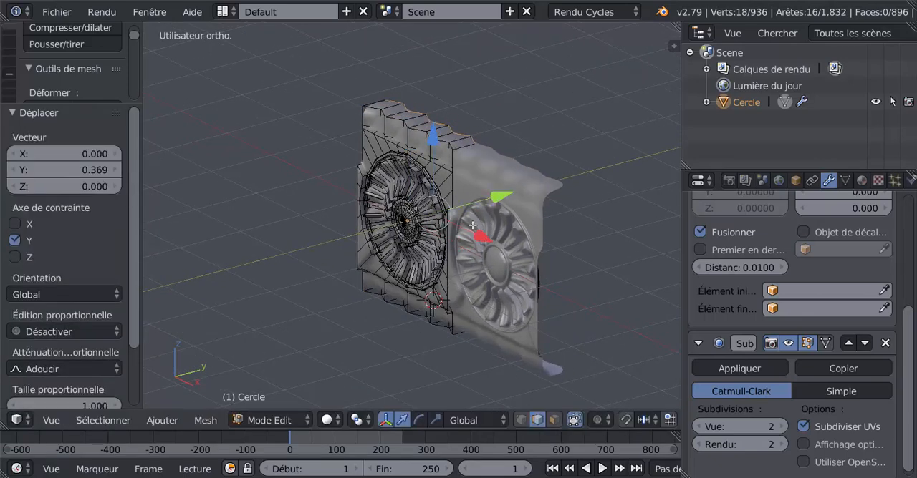
key(Tab)
middle_drag(436, 298, 368, 291)
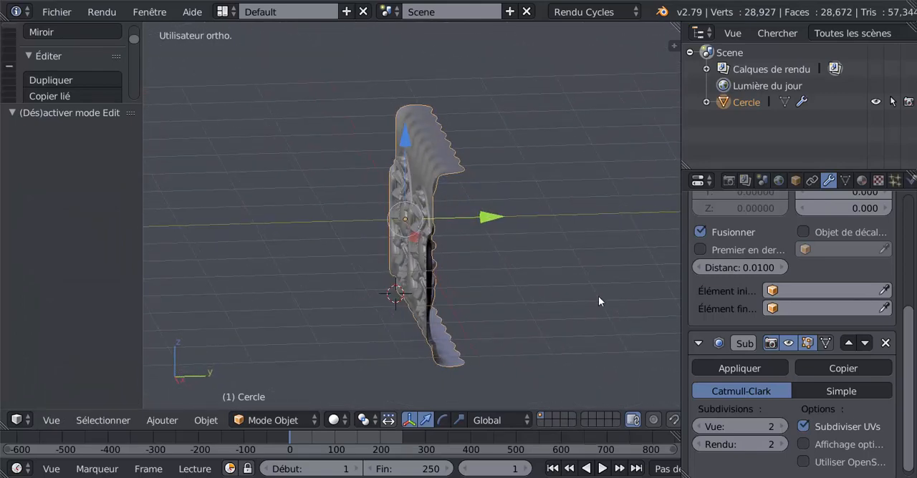
Step: In Object Mode, rotate the whole cornice about -13.7 degrees in the right orthographic view
key(KP_3)
key(Tab)
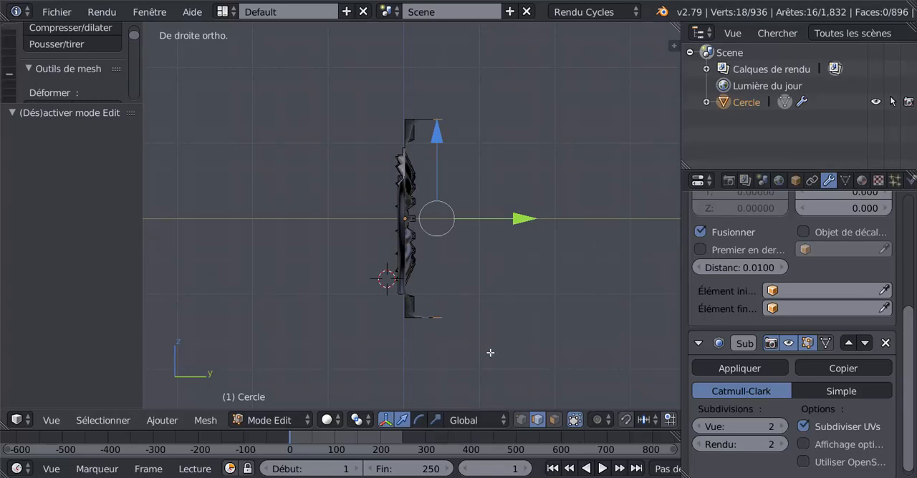
key(Tab)
key(r)
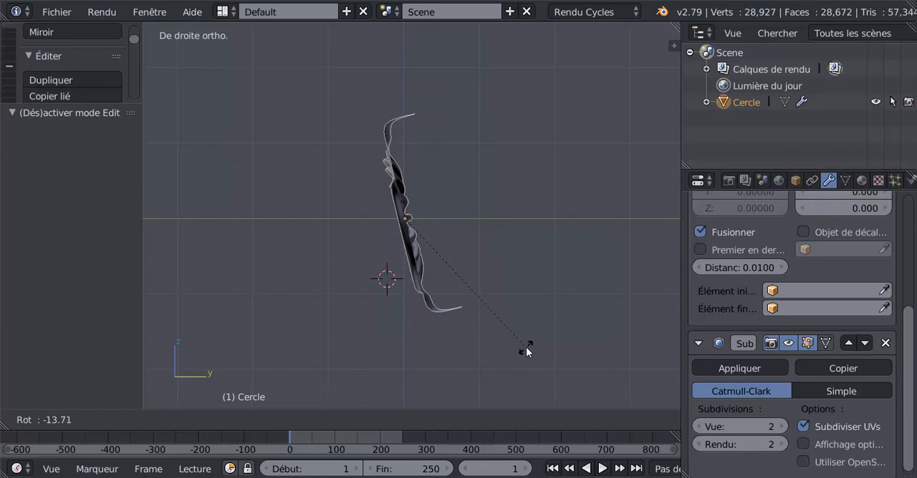
click(526, 349)
Step: In vertex selection mode, straighten the two extruded outer edge rows with the LoopTools Gstretch operation
key(Tab)
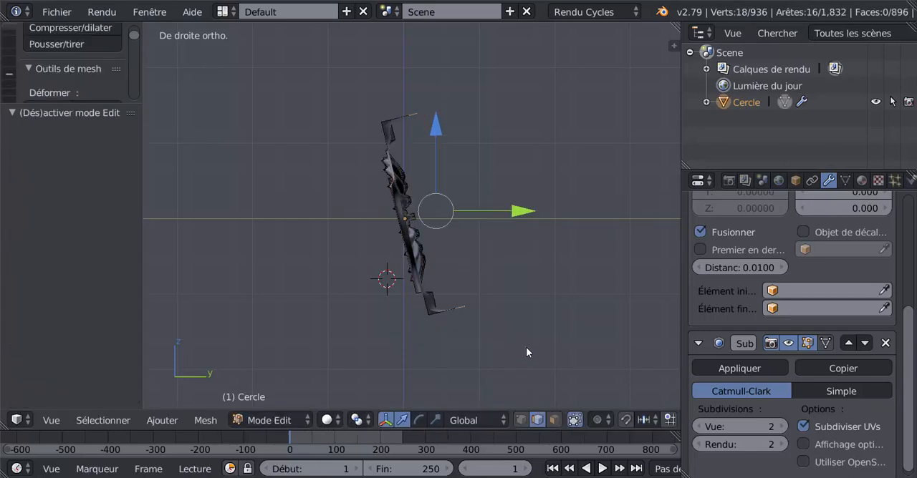
click(522, 420)
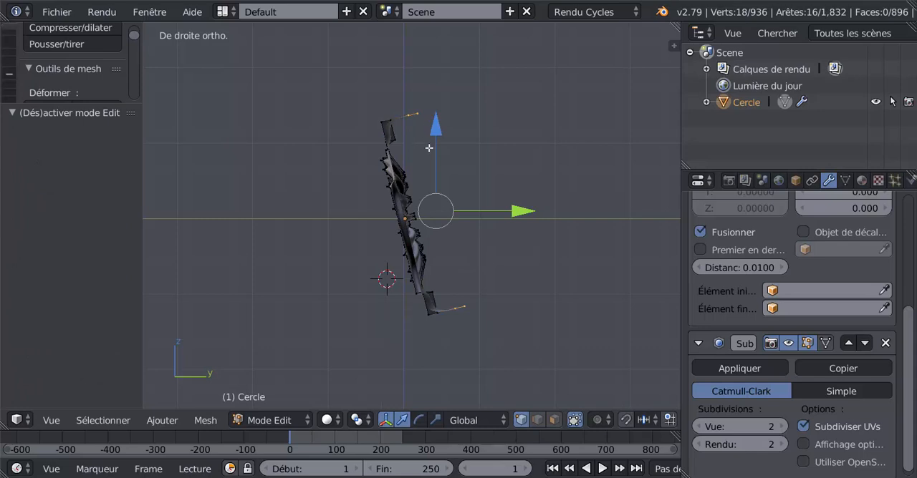
middle_drag(446, 133, 446, 151)
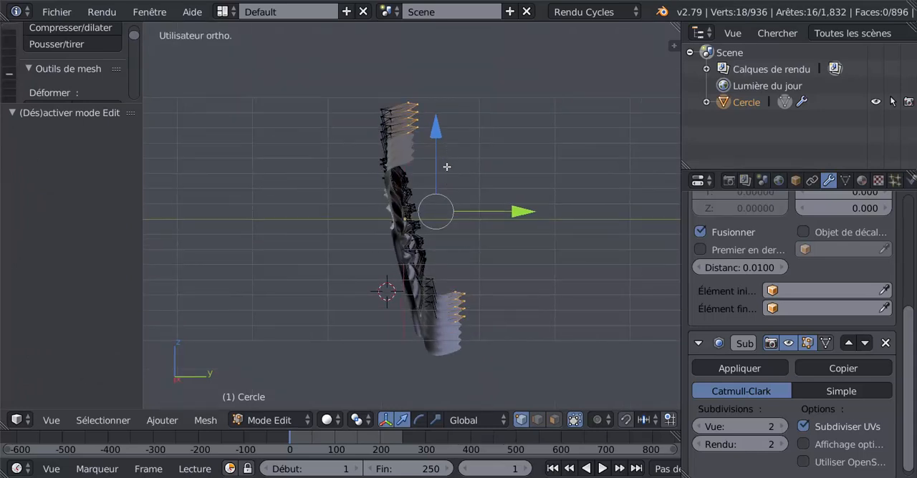
scroll(446, 167, up, 1)
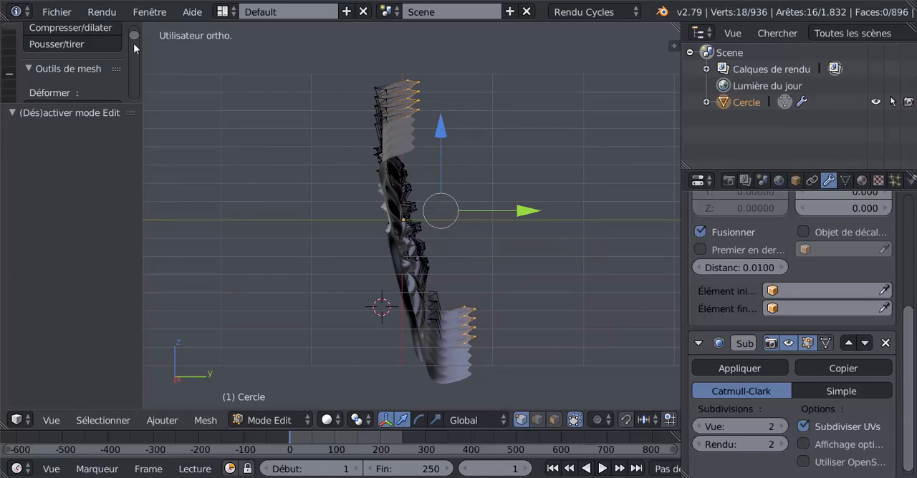
drag(134, 44, 136, 77)
drag(96, 104, 96, 335)
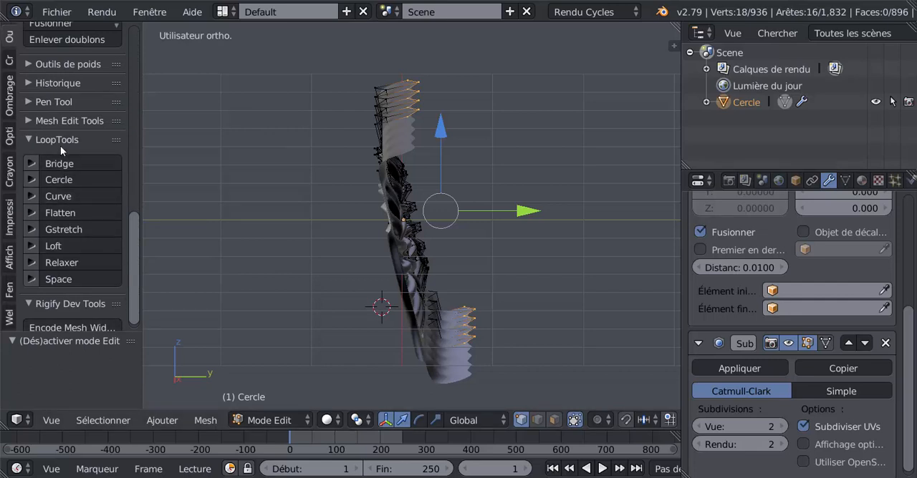
click(56, 229)
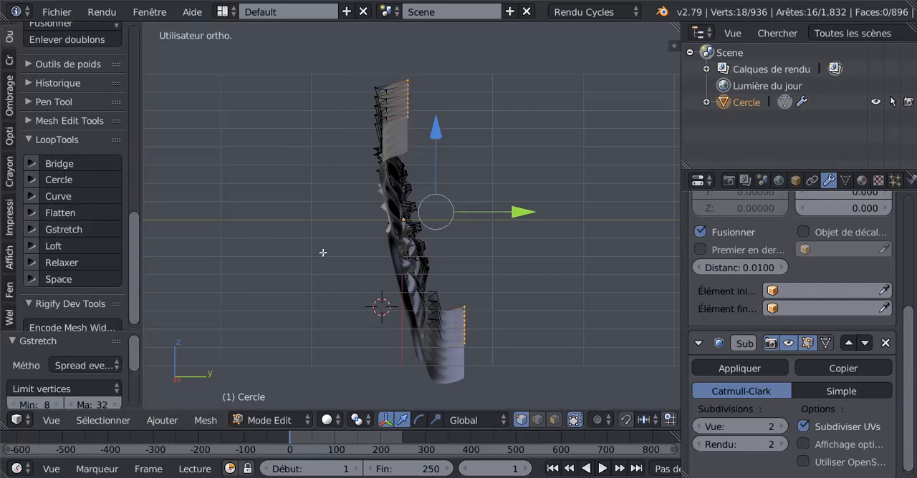
key(KP_1)
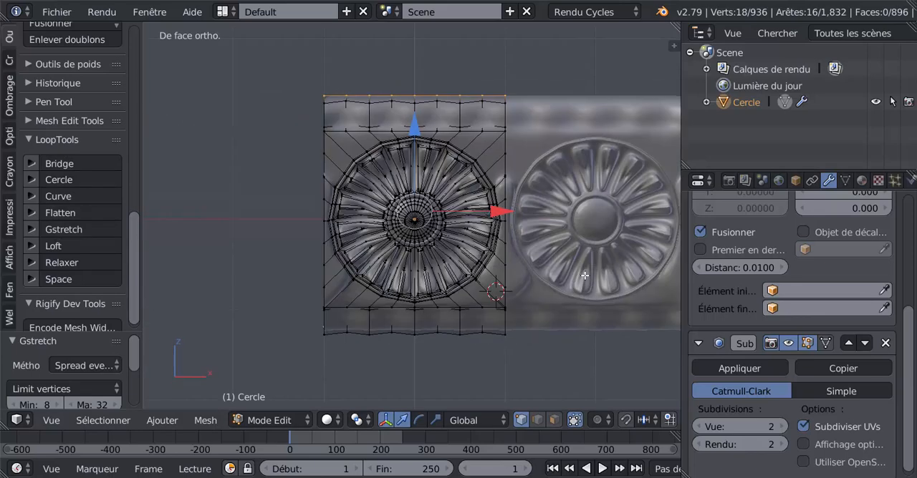
Step: In wireframe side view, select only the top extruded vertex row and shift it back along Y and along Z to level the top flange
key(KP_3)
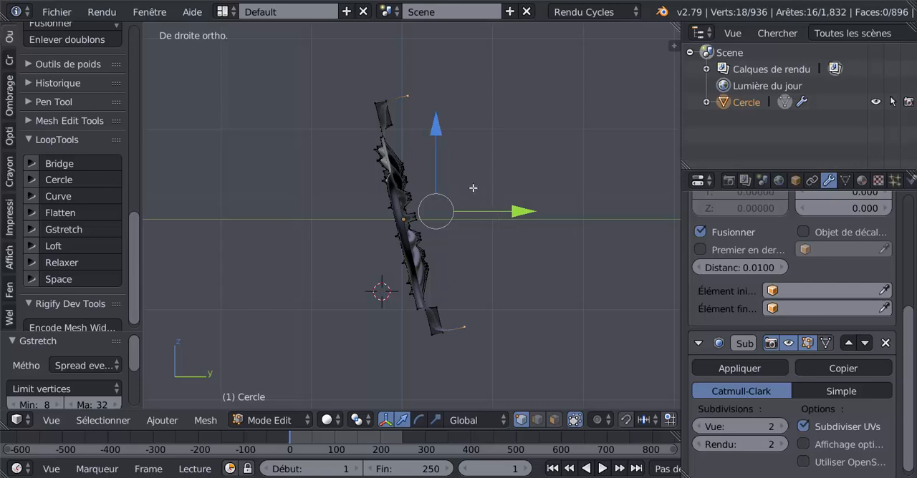
key(z)
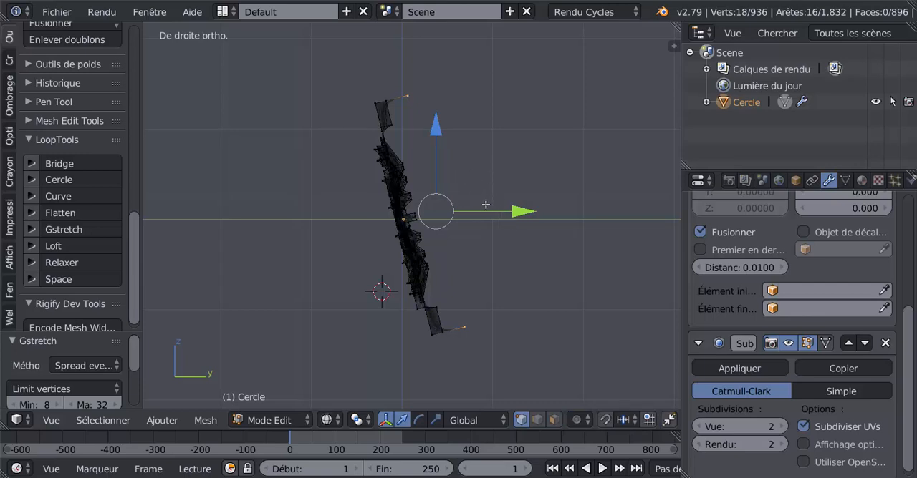
key(a)
key(c)
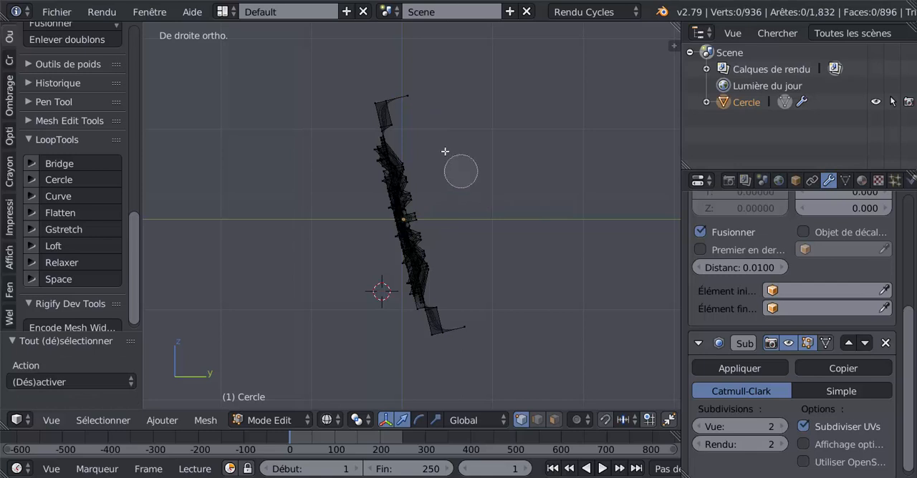
click(414, 98)
drag(499, 104, 572, 100)
scroll(532, 100, down, 1)
drag(483, 48, 484, 54)
scroll(525, 104, up, 1)
scroll(525, 104, up, 4)
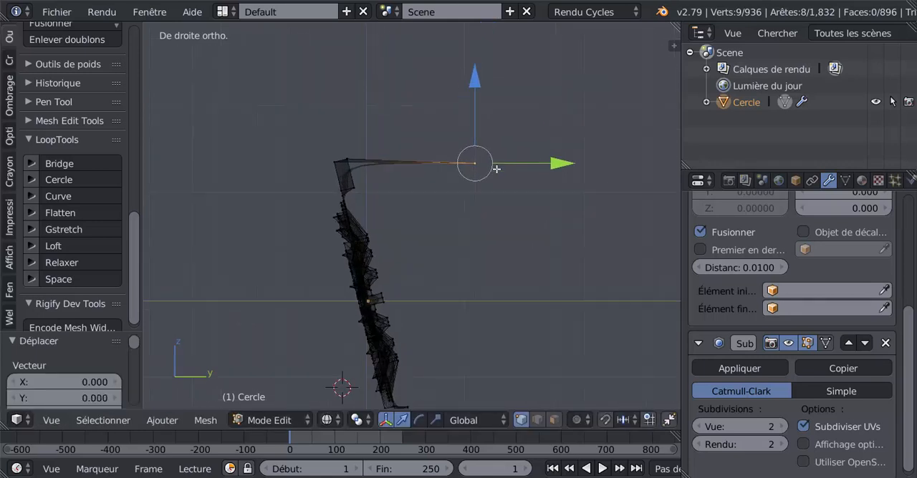
scroll(458, 218, up, 3)
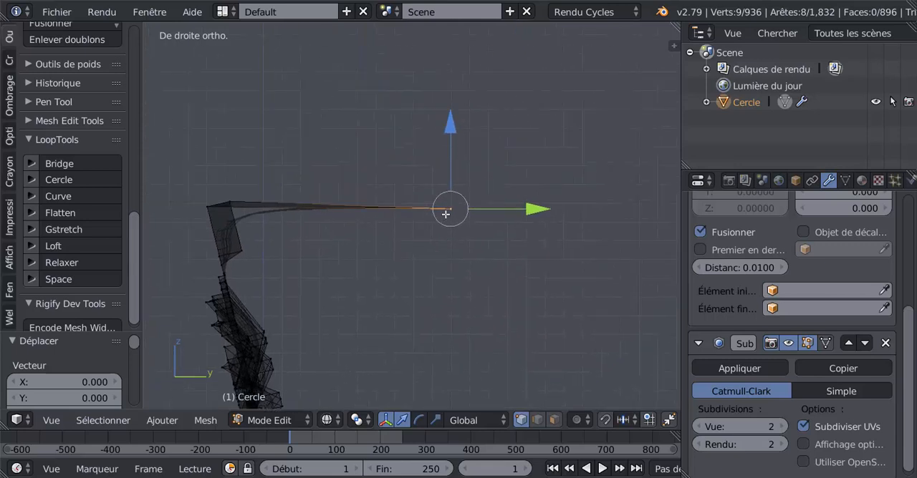
drag(471, 132, 468, 173)
scroll(469, 256, down, 6)
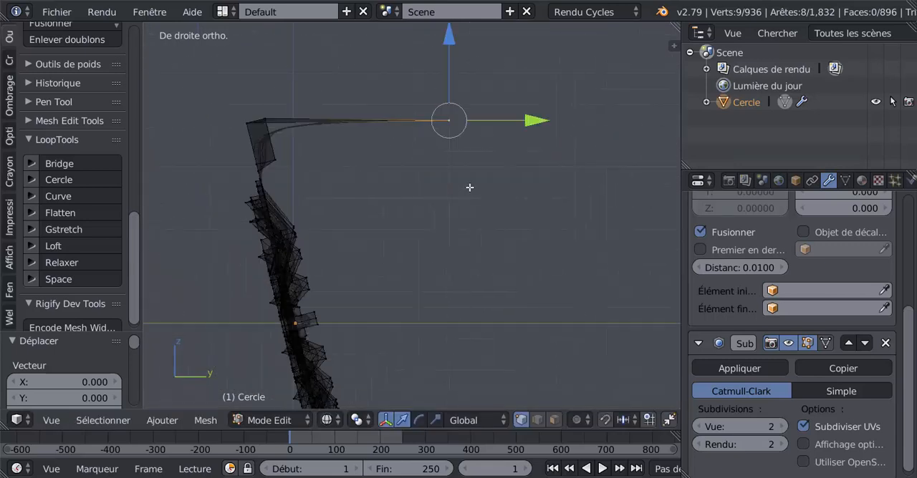
shift+middle_drag(467, 287, 467, 246)
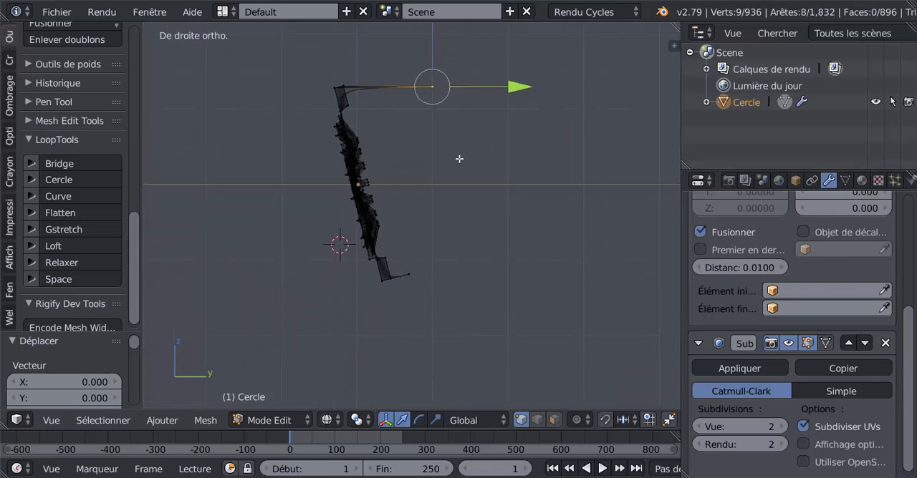
Step: Select only the bottom extruded vertex row, move it 0.311 along Y, and lower it about 0.09 along Z
key(a)
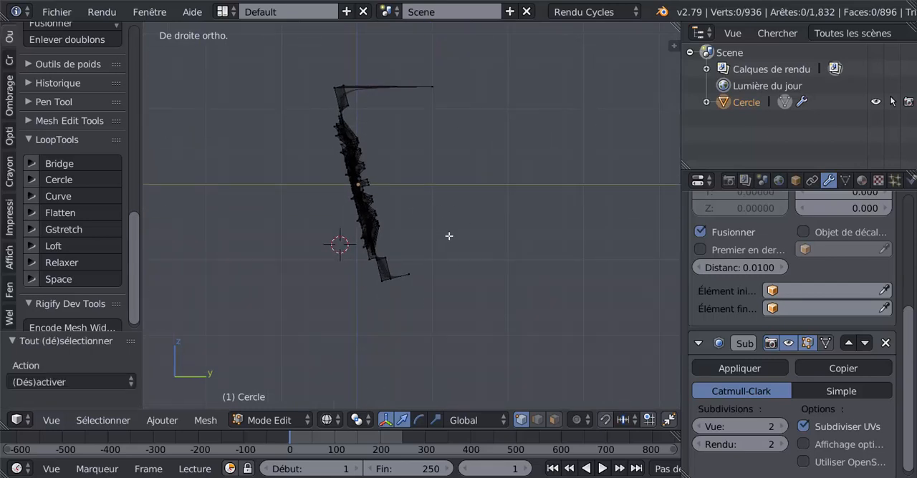
key(c)
click(421, 275)
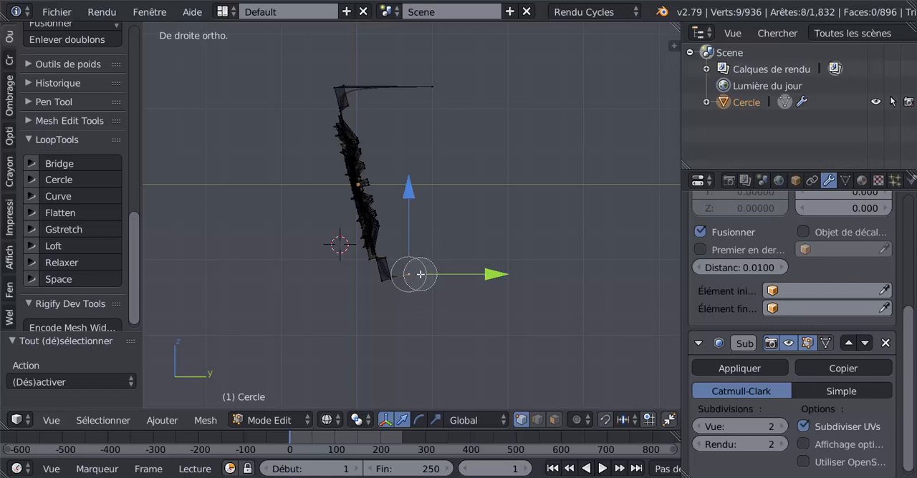
right_click(421, 274)
drag(483, 280, 514, 271)
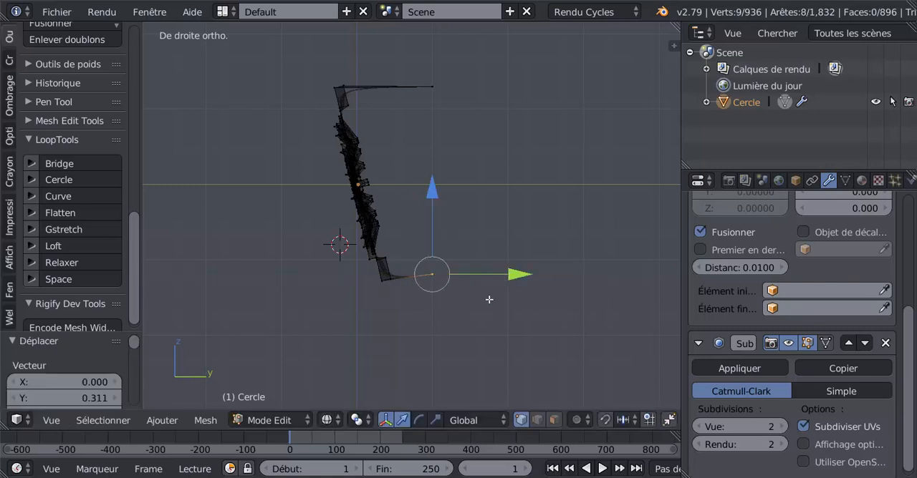
shift+middle_drag(477, 307, 473, 253)
scroll(467, 240, up, 3)
scroll(462, 228, up, 2)
key(g)
key(z)
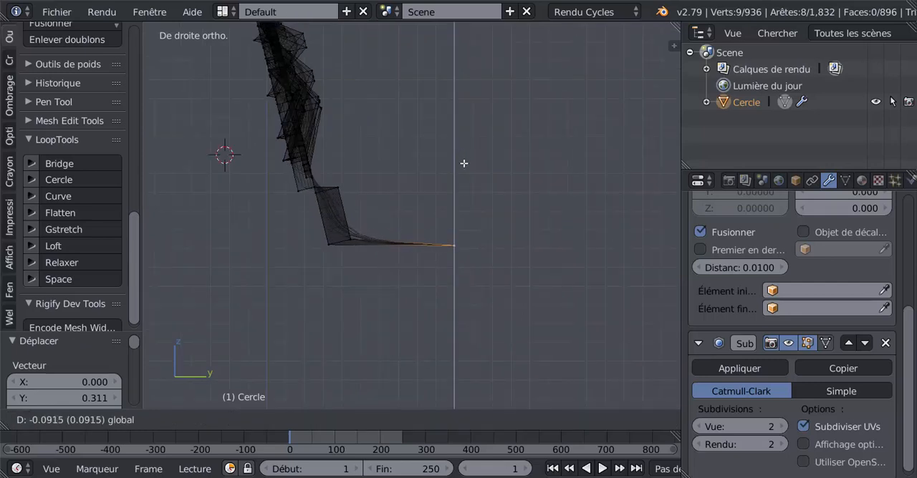
click(466, 164)
Step: Add the top rear vertex row to the selection and join both rear rows with the LoopTools Bridge operation
scroll(467, 183, down, 3)
shift+middle_drag(468, 213, 441, 287)
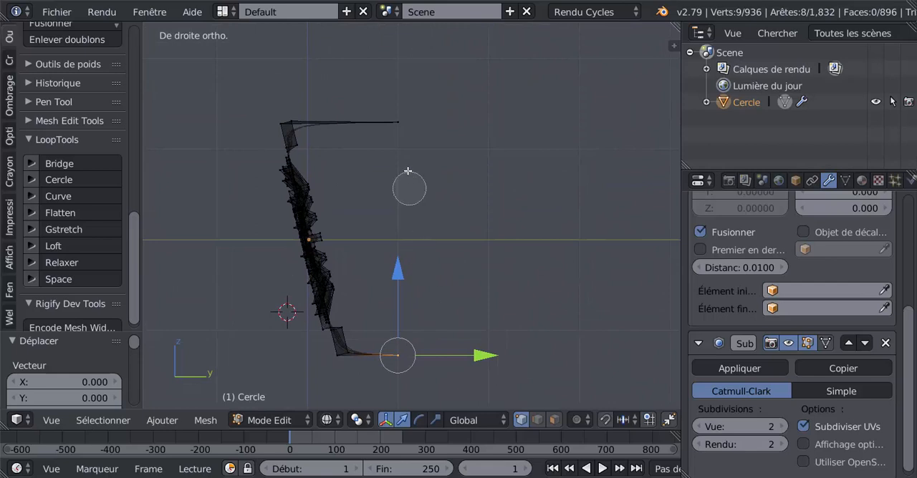
alt+shift+right_click(398, 124)
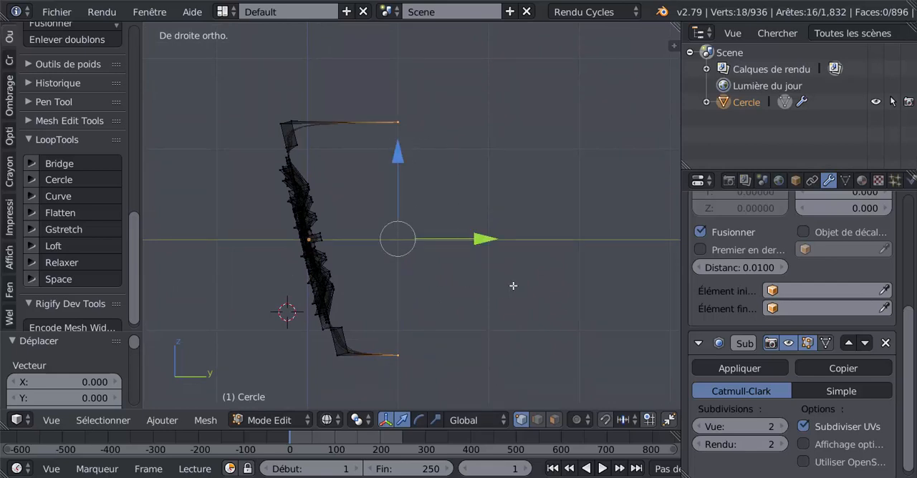
shift+middle_drag(484, 293, 500, 293)
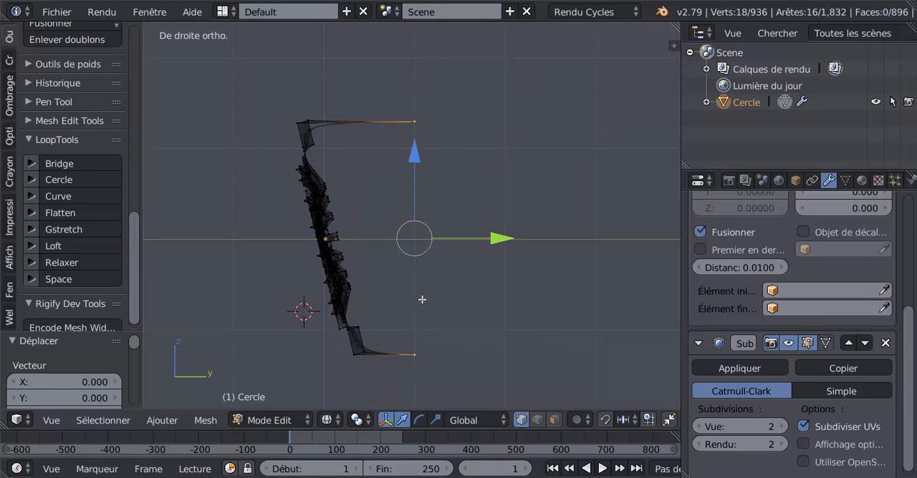
middle_drag(503, 226, 443, 246)
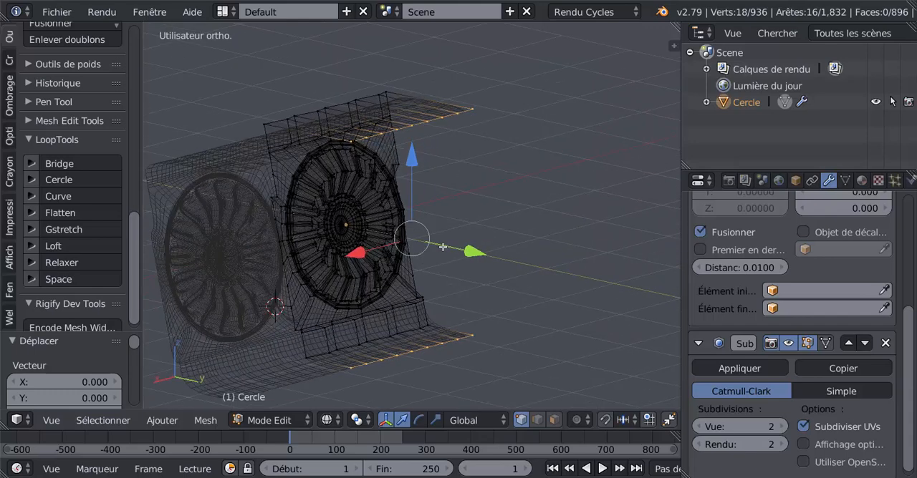
key(KP_3)
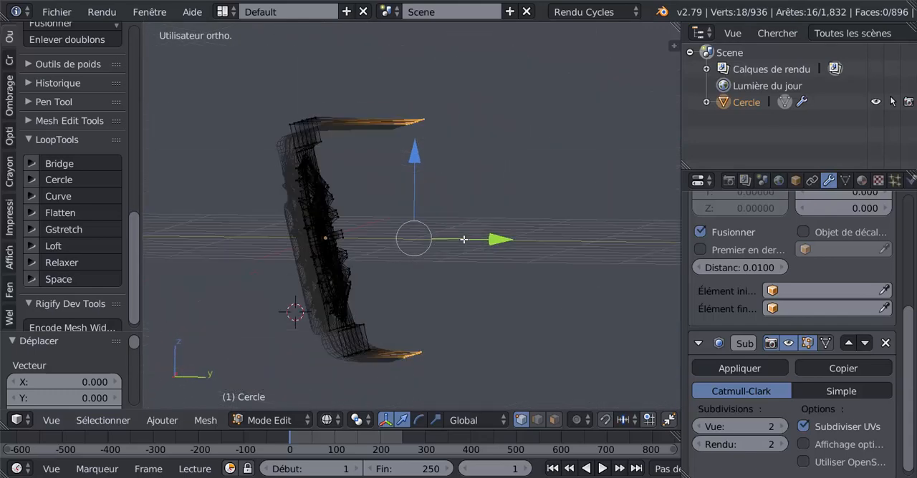
click(57, 164)
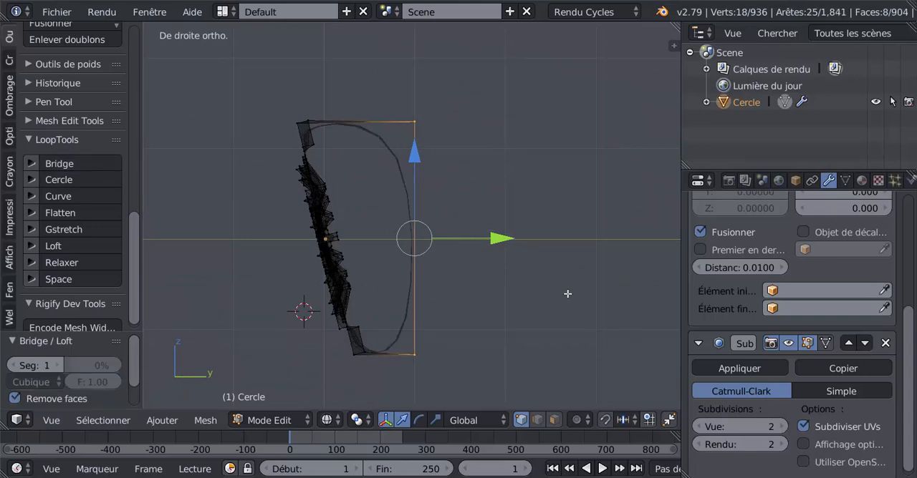
Step: In solid shading, add two loop cuts across the bridged back panel, one close to its top edge and one close to its bottom edge
middle_drag(567, 293, 530, 297)
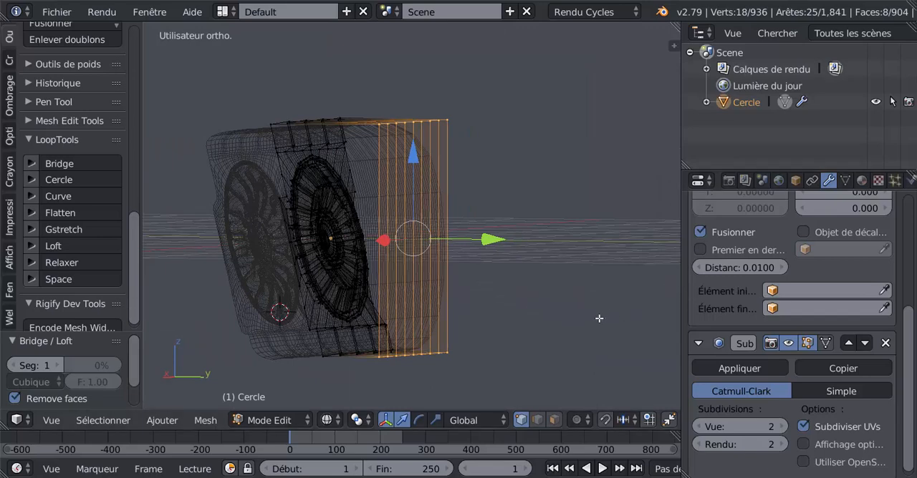
middle_drag(599, 318, 570, 322)
key(z)
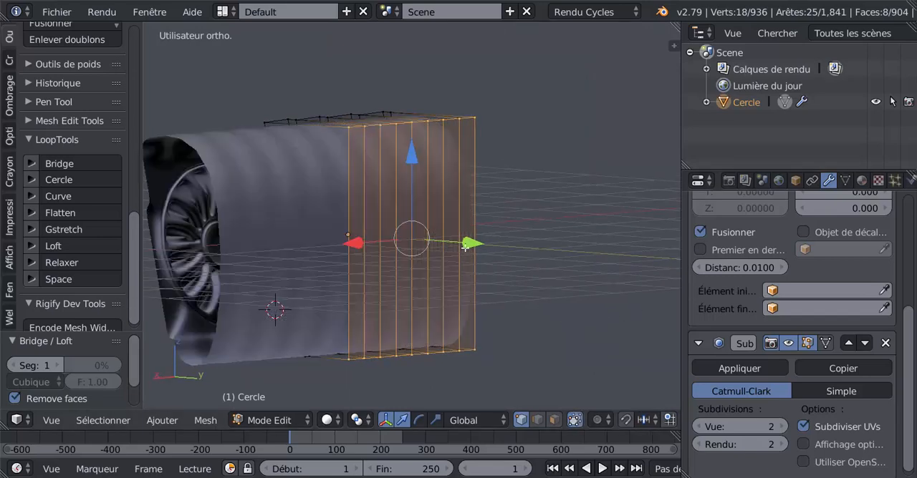
key(ctrl+r)
click(420, 207)
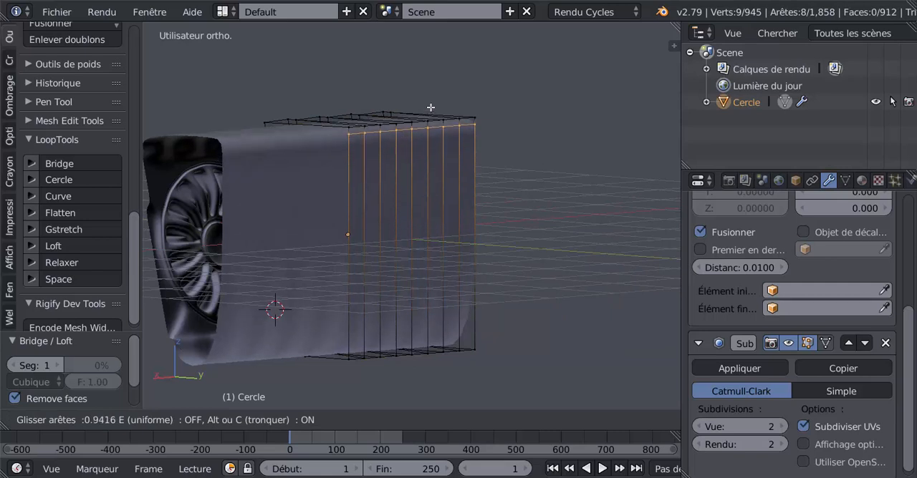
click(432, 106)
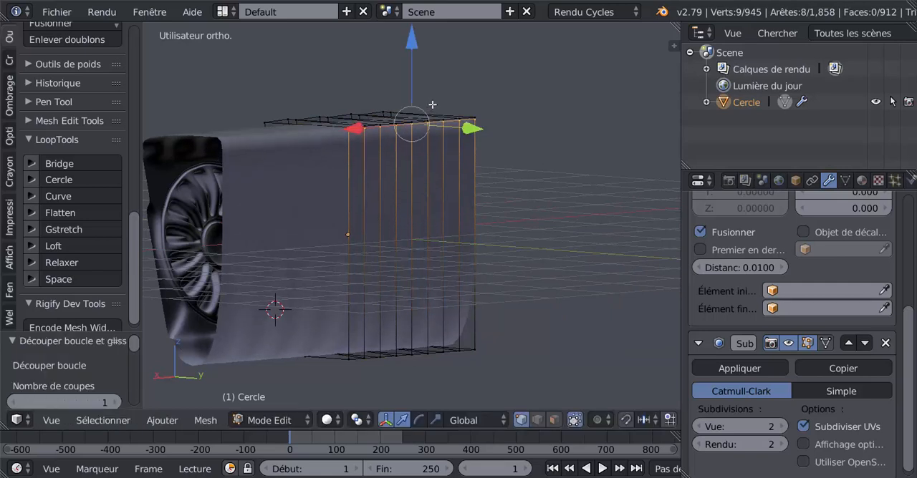
key(ctrl+r)
click(429, 188)
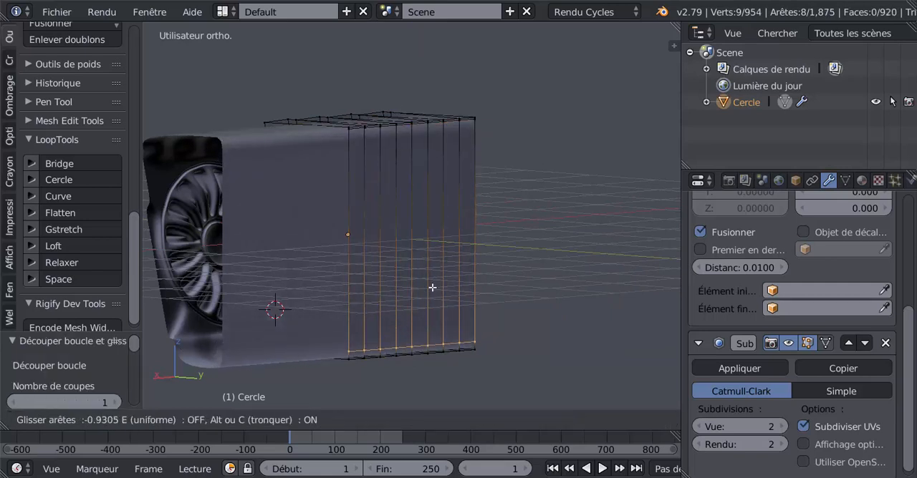
click(432, 291)
Step: Add a loop cut across the top flange and slide it close against the scalloped front edge
middle_drag(373, 283, 485, 243)
key(Tab)
scroll(539, 279, down, 2)
key(Tab)
middle_drag(494, 208, 448, 222)
key(ctrl+r)
click(458, 205)
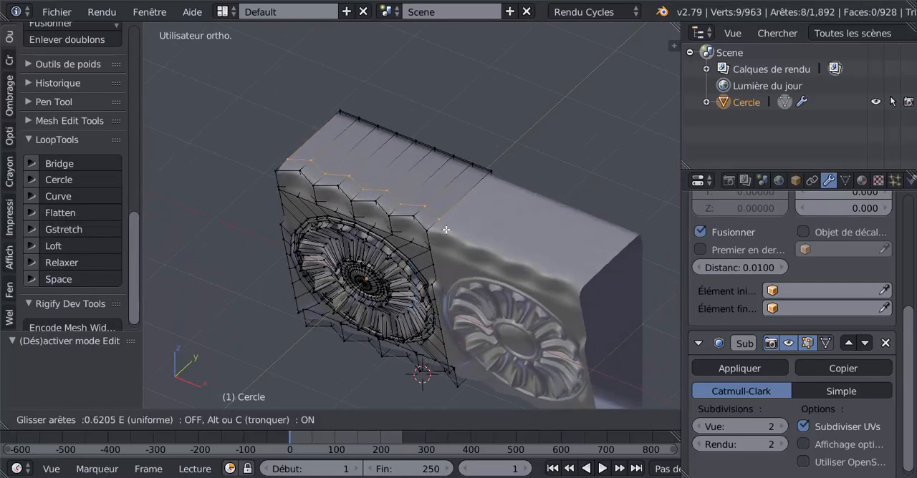
click(443, 243)
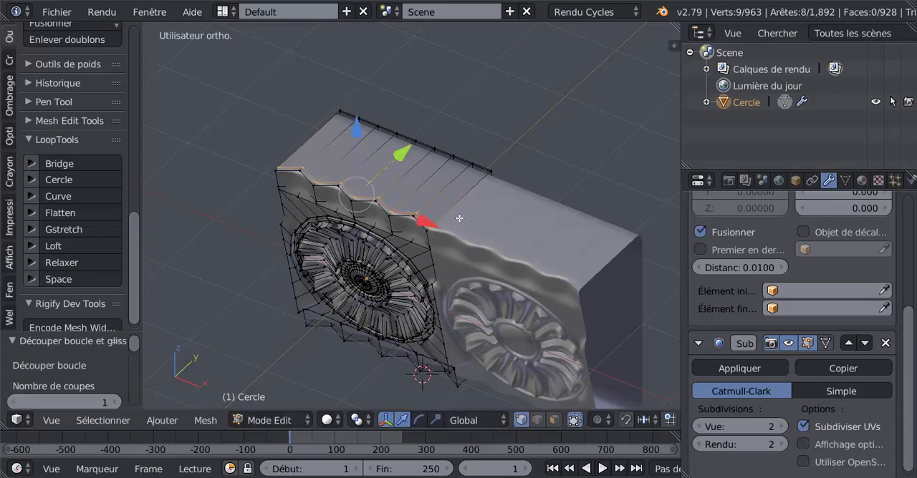
Step: Add two loop cuts along the upper scalloped border, one near its lower edge and one near its upper edge
middle_drag(442, 243, 487, 166)
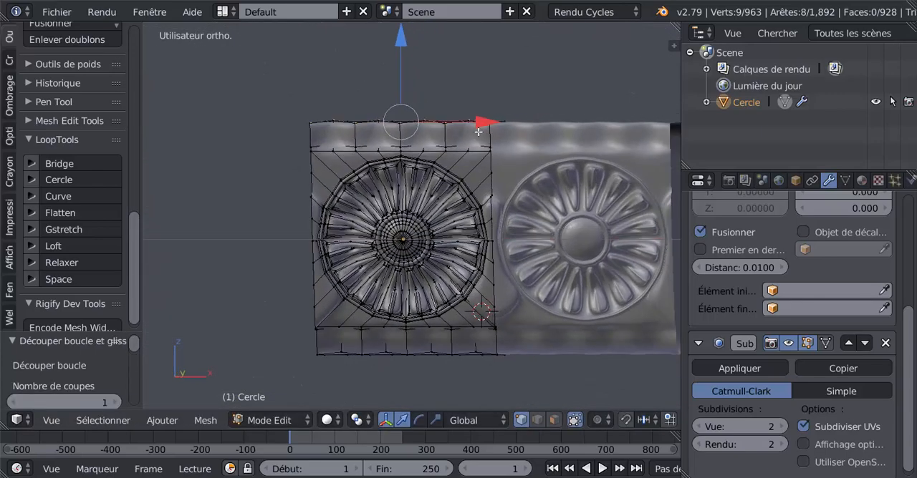
key(ctrl+r)
click(441, 136)
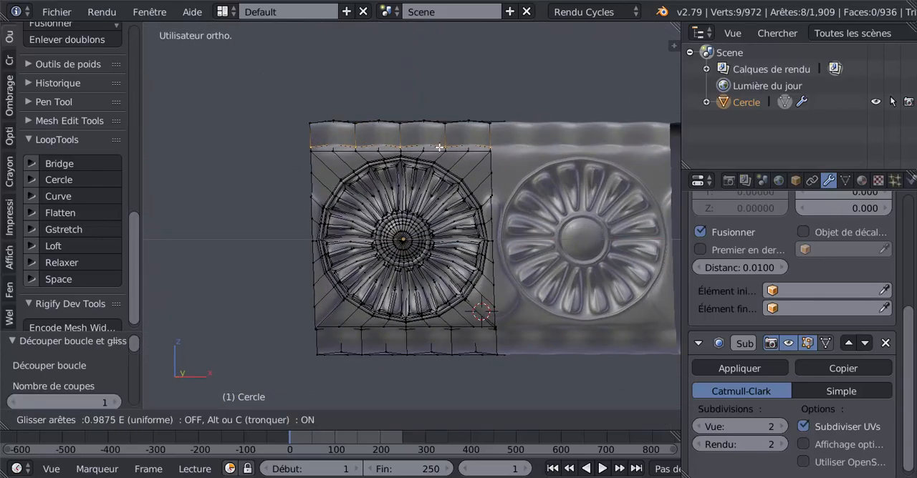
click(440, 146)
key(ctrl+r)
click(442, 138)
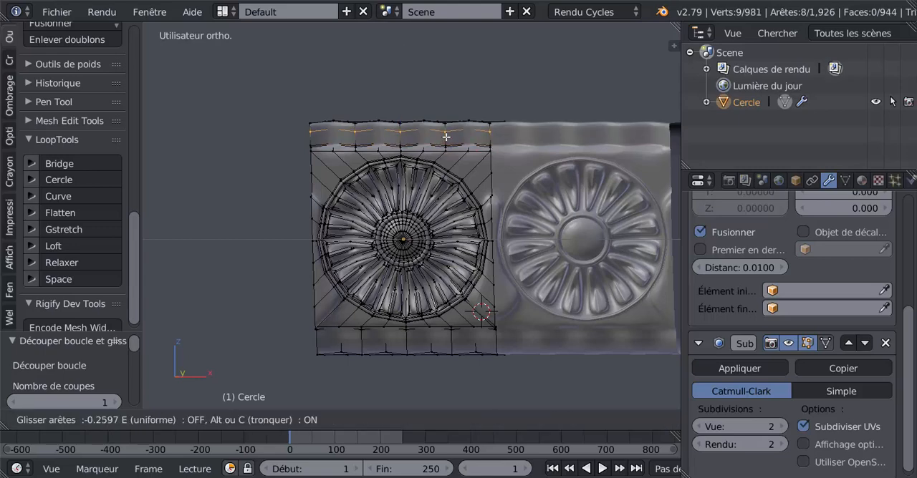
click(446, 134)
Step: Add two loop cuts along the lower scalloped border, one near its upper edge and one near its lower edge
mouse_move(454, 247)
middle_down()
mouse_move(502, 239)
mouse_move(464, 237)
middle_up()
key(Tab)
key(Tab)
scroll(464, 238, up, 4)
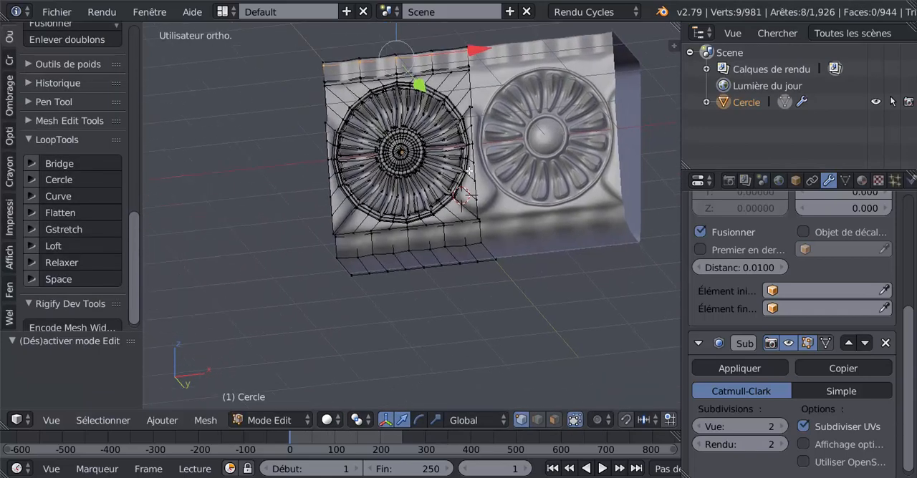
key(ctrl+r)
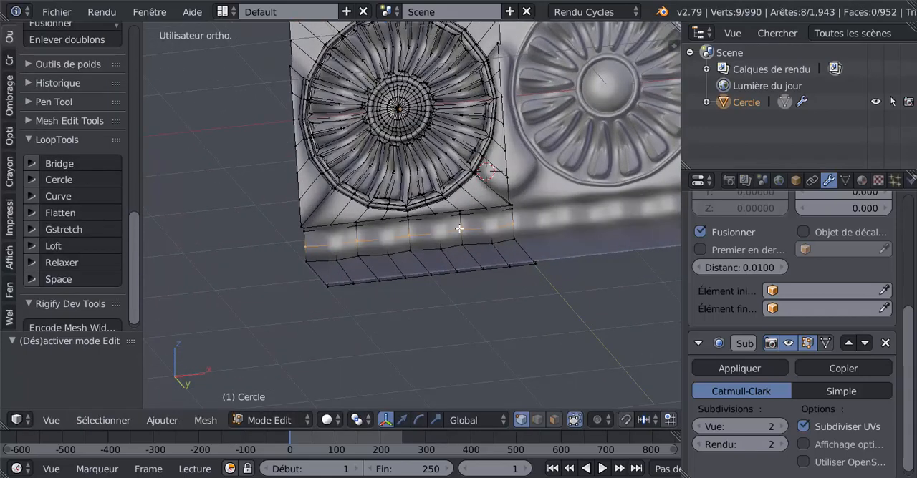
click(460, 228)
click(462, 217)
key(ctrl+r)
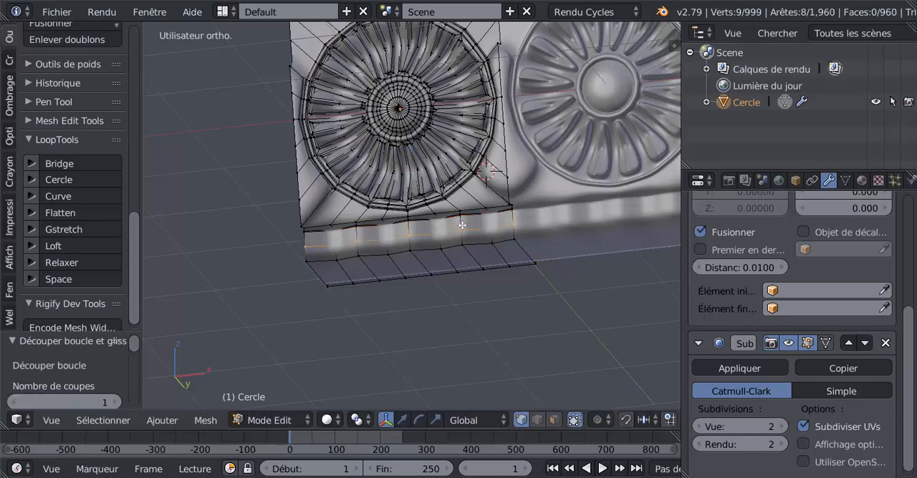
click(463, 228)
click(464, 239)
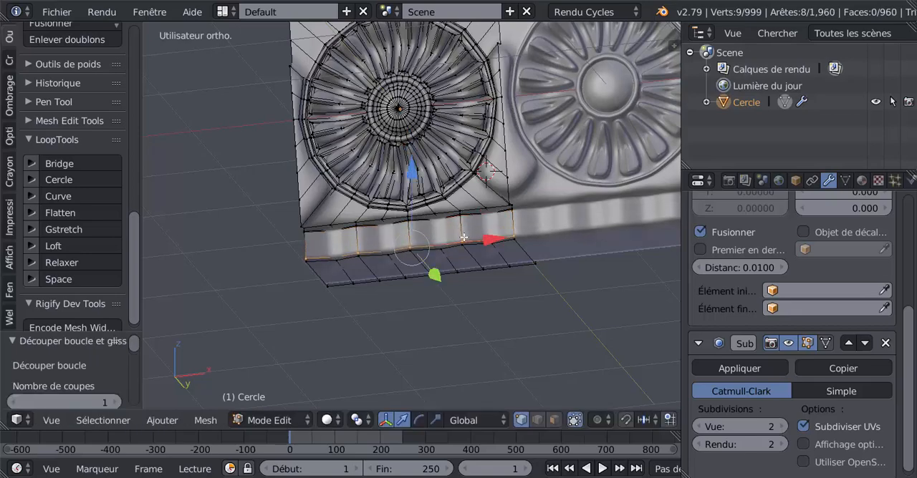
Step: Add a loop cut across the bottom flange and slide it close to the scalloped front edge
middle_drag(464, 233, 487, 197)
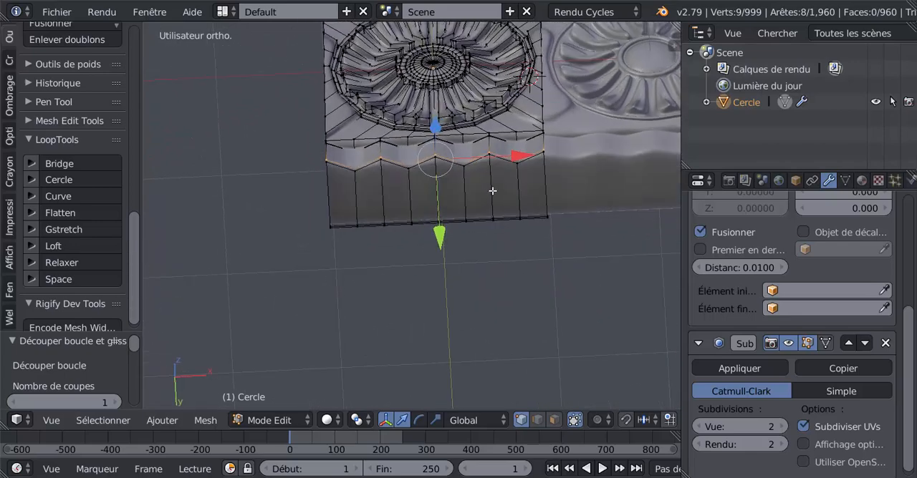
key(g)
key(g)
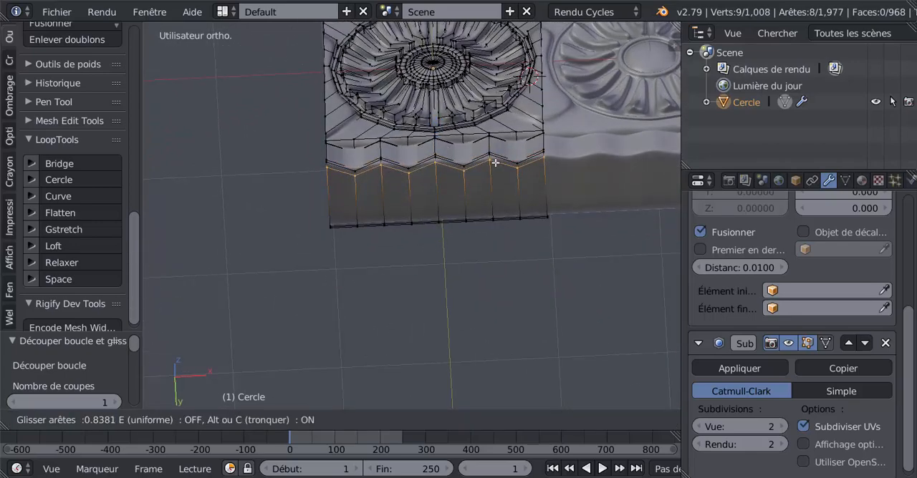
click(495, 163)
Step: Add two parallel loop cuts across the top flange behind the front border, both following its scalloped outline
scroll(494, 163, down, 4)
middle_drag(495, 165, 549, 273)
middle_drag(476, 228, 440, 188)
key(ctrl+r)
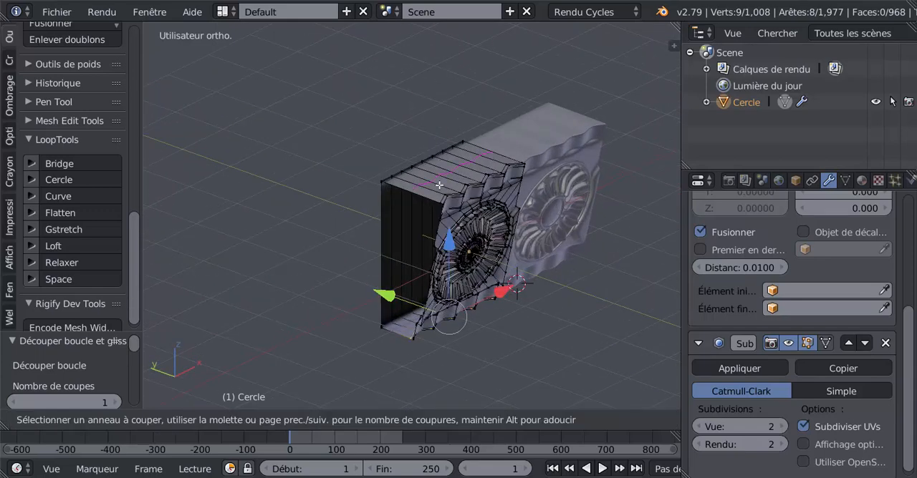
click(439, 186)
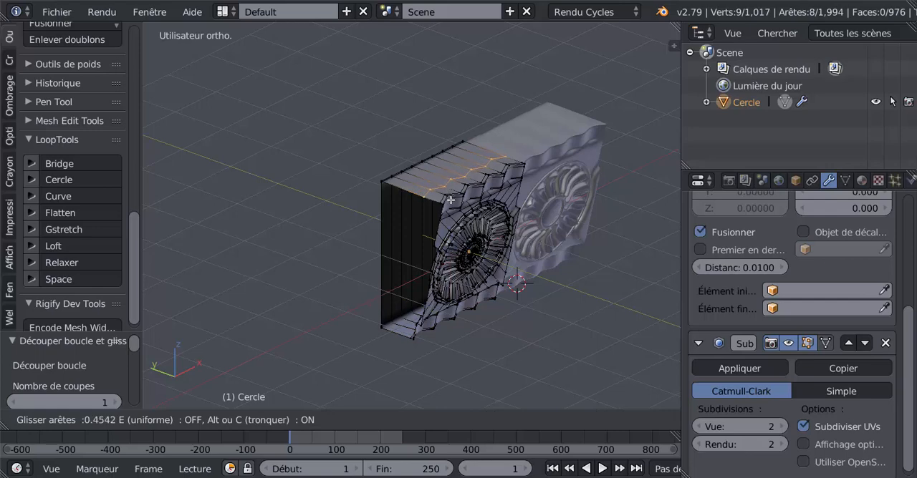
click(455, 205)
middle_drag(499, 204, 523, 207)
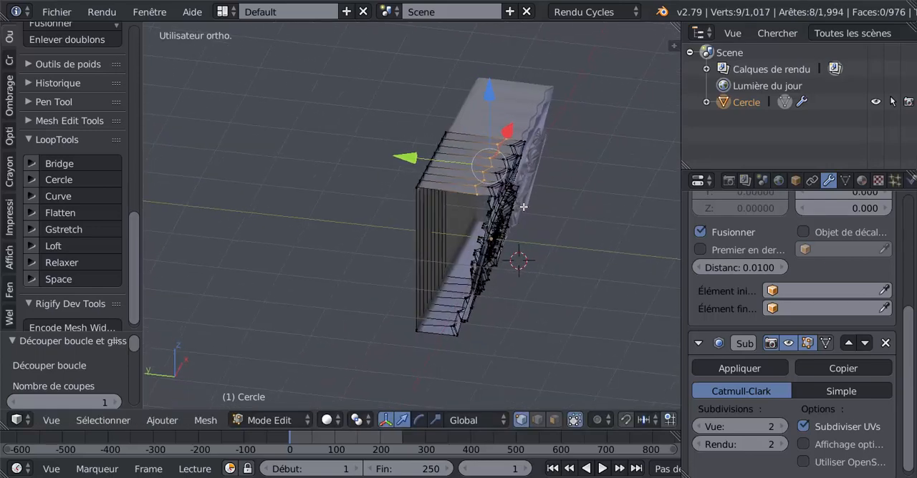
key(ctrl+r)
click(467, 164)
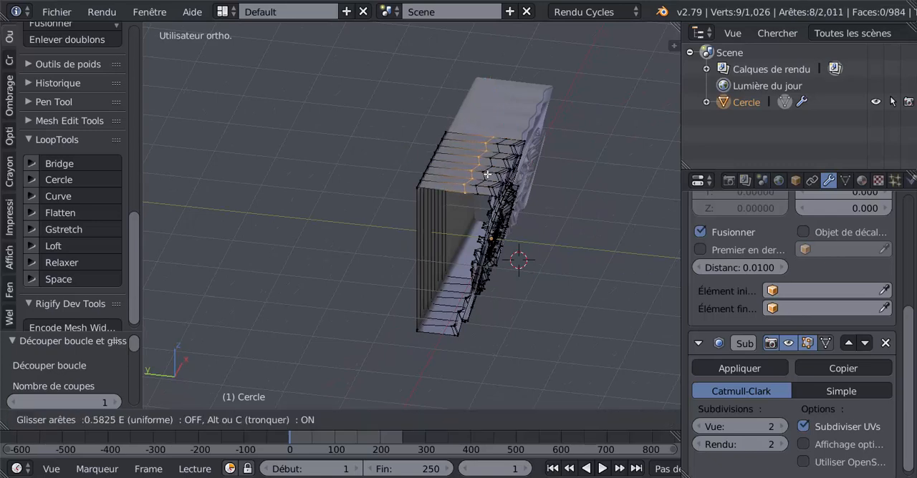
click(487, 174)
Step: In face selection mode, select the scalloped face strip between the two new top flange loops and extrude it upward along Z
click(553, 421)
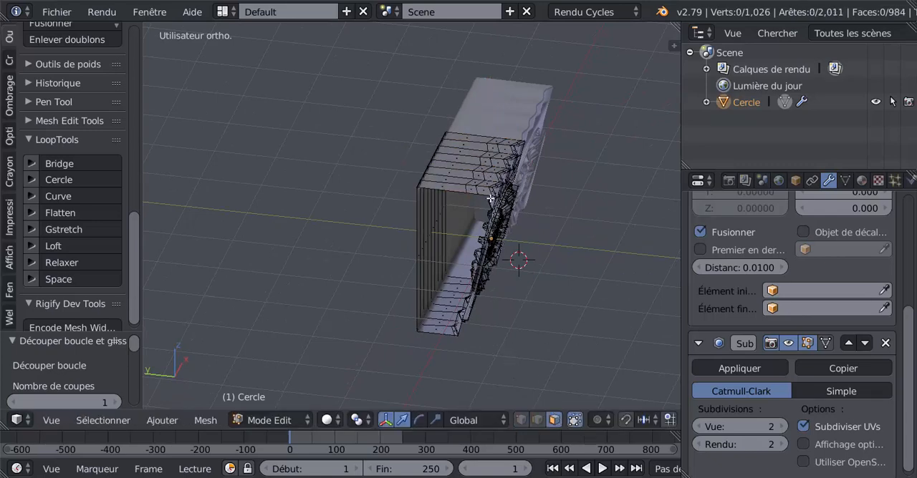
alt+right_click(478, 164)
middle_drag(506, 216, 451, 198)
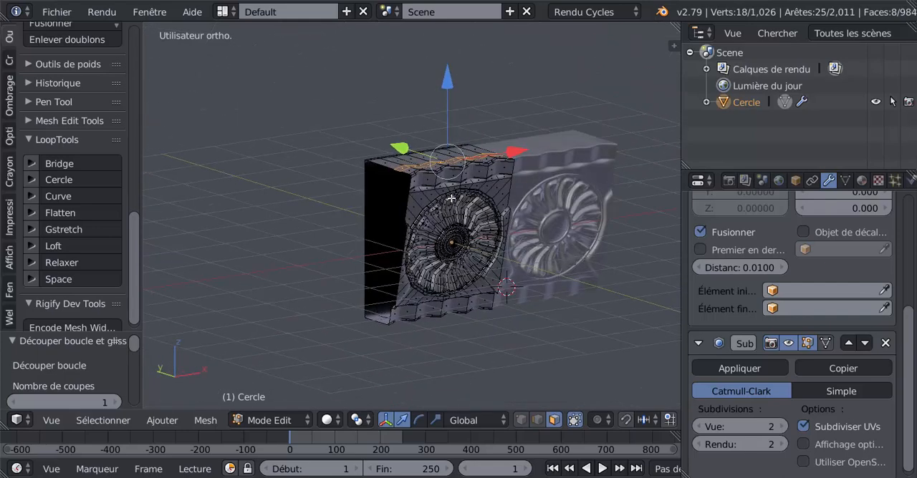
key(e)
click(451, 198)
drag(447, 95, 469, 104)
scroll(465, 105, up, 3)
scroll(465, 105, down, 3)
Step: Extrude the raised scalloped strip two more times and raise its top faces slightly along Z
key(e)
click(465, 104)
key(e)
click(465, 94)
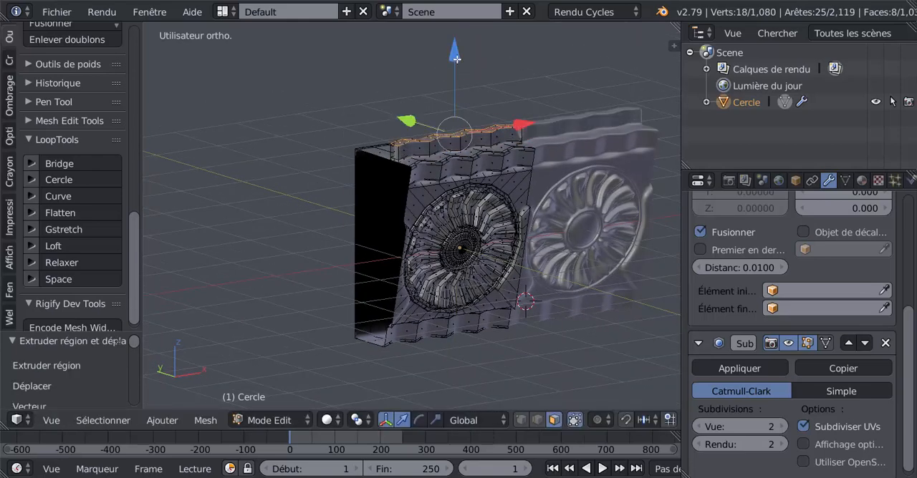
drag(457, 58, 458, 57)
Step: Check the cornice from the front in Object mode and widen the properties editor
key(Tab)
middle_drag(479, 192, 439, 181)
key(Tab)
key(Tab)
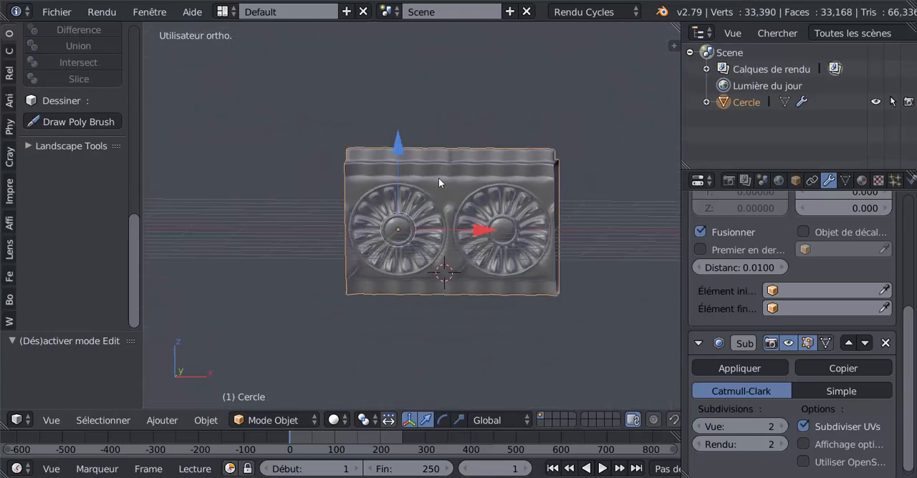
shift+middle_drag(476, 233, 417, 231)
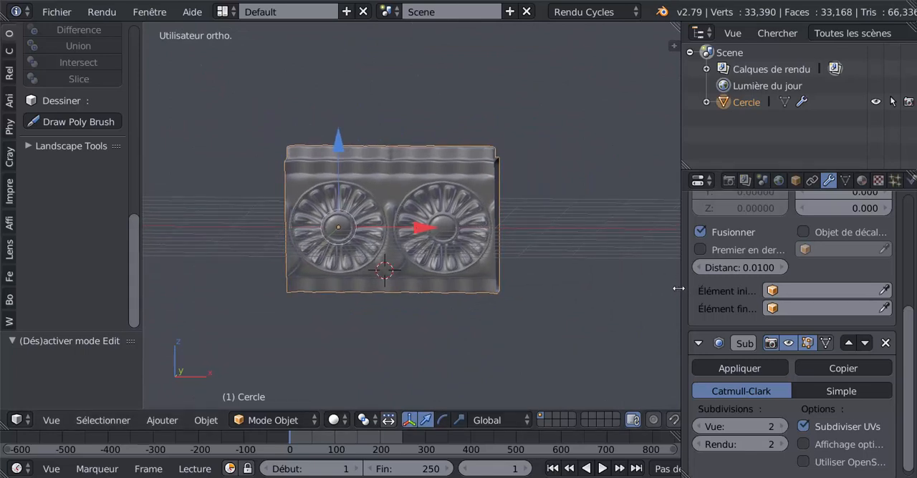
drag(678, 289, 607, 289)
Step: In Edit mode, add a loop cut around the rosette's square frame and slide it close to the outer border
middle_drag(553, 289, 477, 298)
scroll(479, 287, up, 1)
middle_drag(415, 304, 485, 256)
scroll(399, 267, up, 1)
key(Tab)
scroll(458, 267, up, 2)
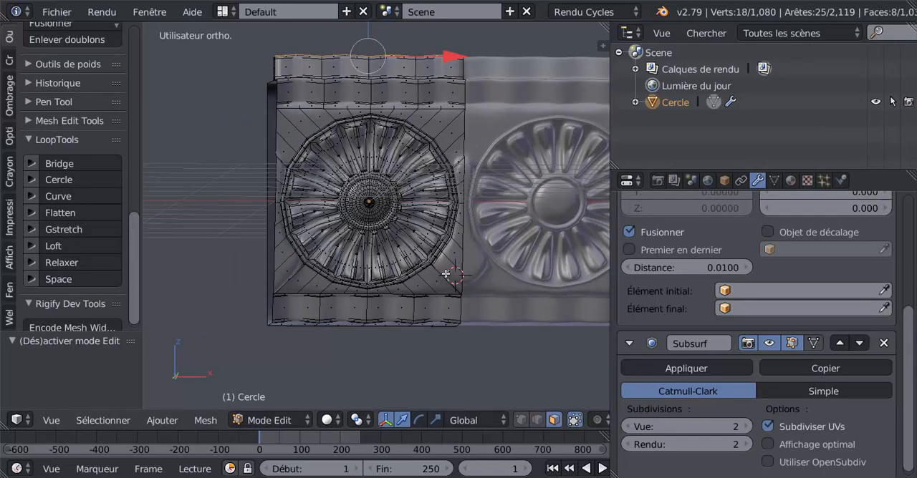
shift+middle_drag(446, 275, 438, 271)
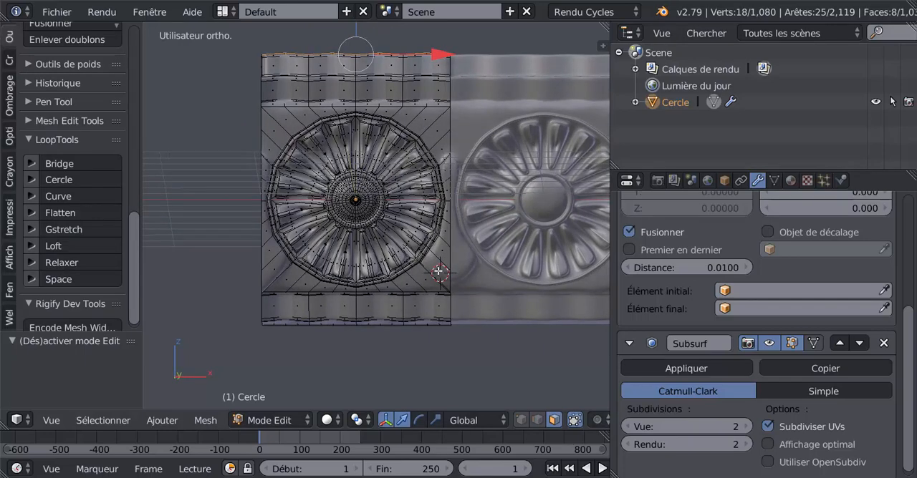
scroll(448, 152, up, 2)
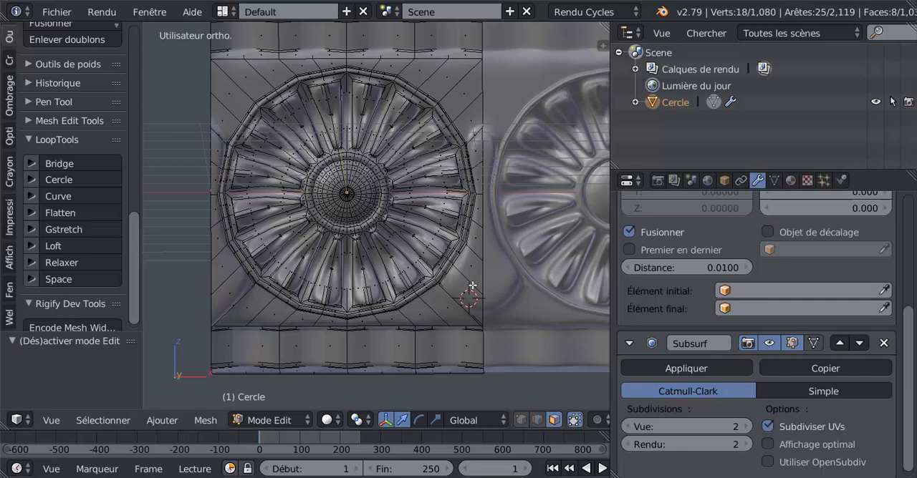
key(ctrl+r)
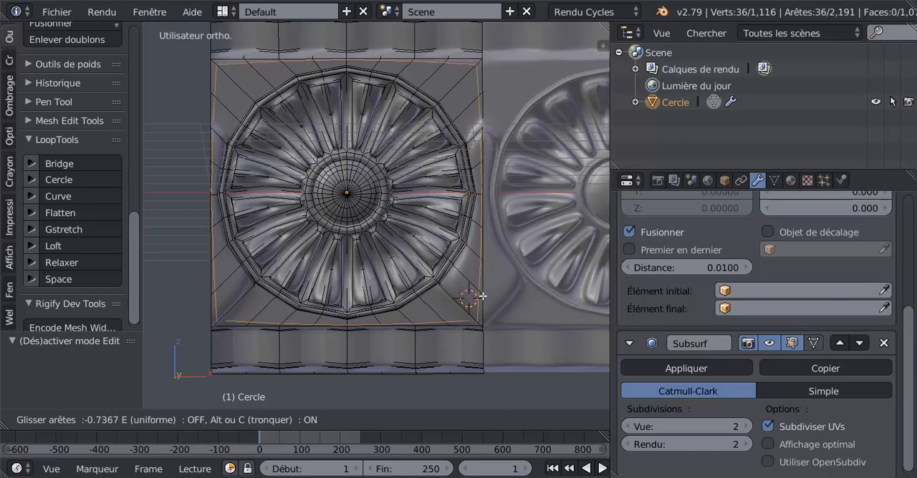
click(485, 299)
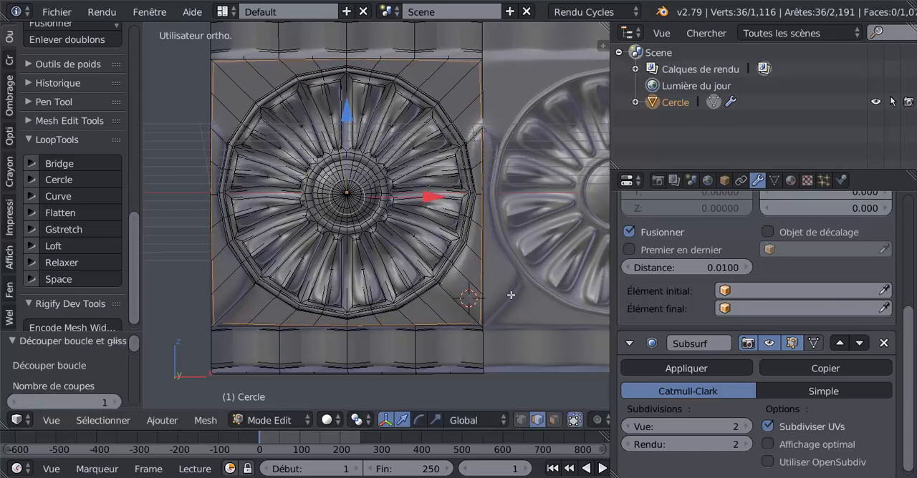
Step: Select the right vertical border edge at the lower corner of the rosette's square frame and move it about -0.144 along Y
key(Tab)
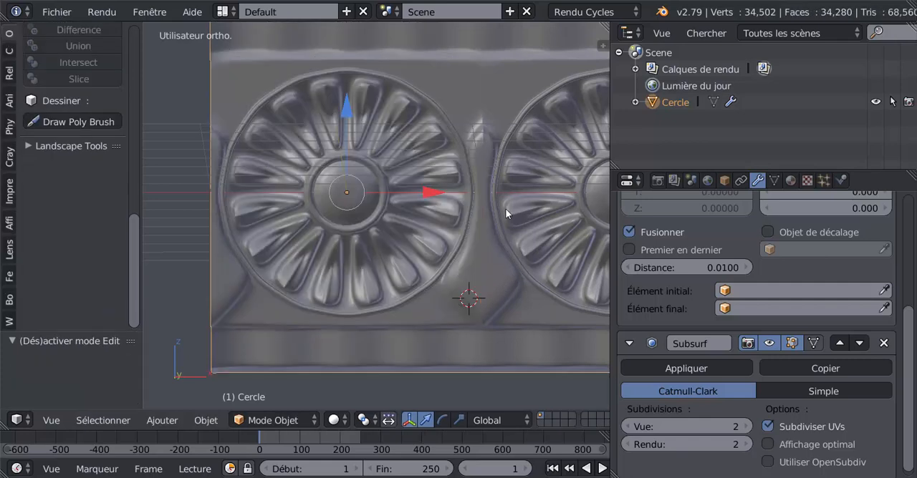
scroll(476, 316, down, 3)
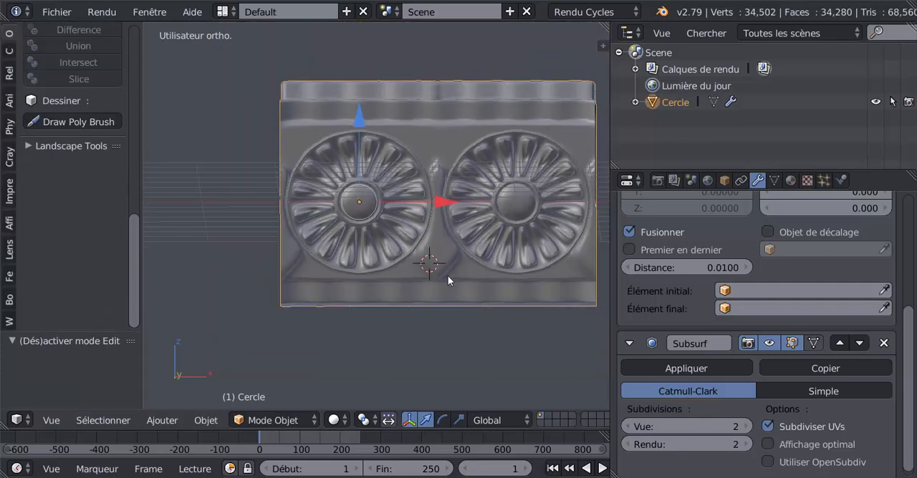
scroll(448, 278, up, 1)
key(Tab)
middle_drag(441, 276, 439, 315)
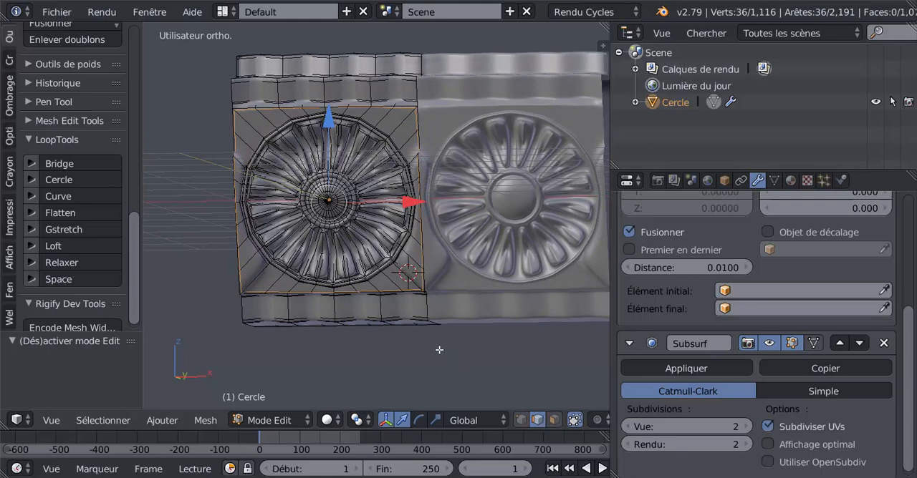
scroll(439, 351, up, 3)
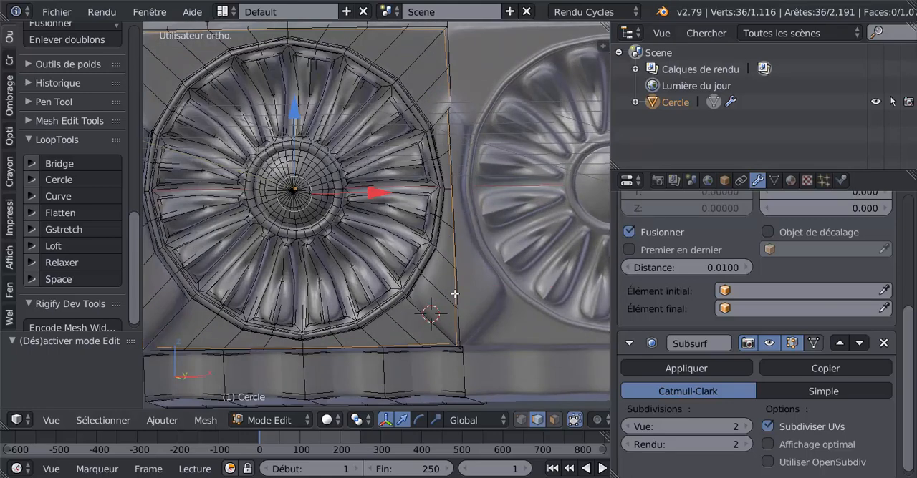
right_click(454, 298)
middle_drag(442, 316, 391, 351)
key(g)
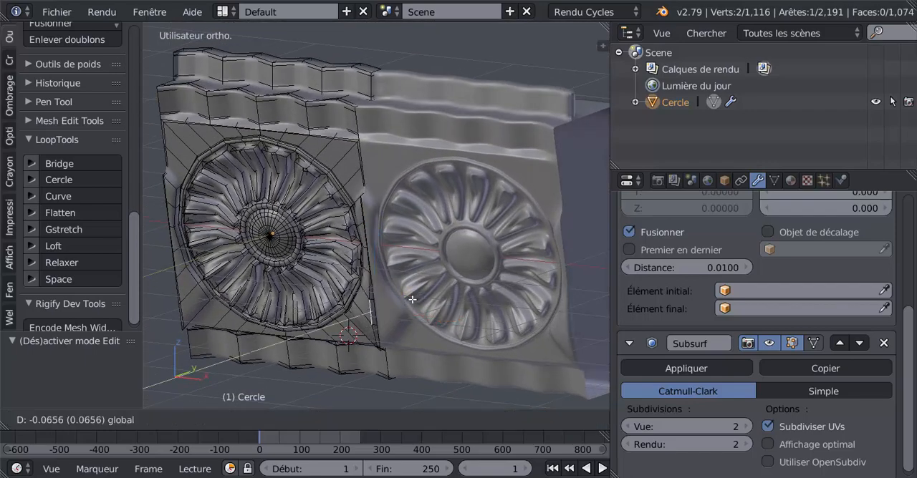
click(408, 302)
Step: Select the matching border edge on the left of the rosette's frame and move it about -0.218 along Y
middle_drag(408, 302, 297, 281)
right_click(273, 278)
key(g)
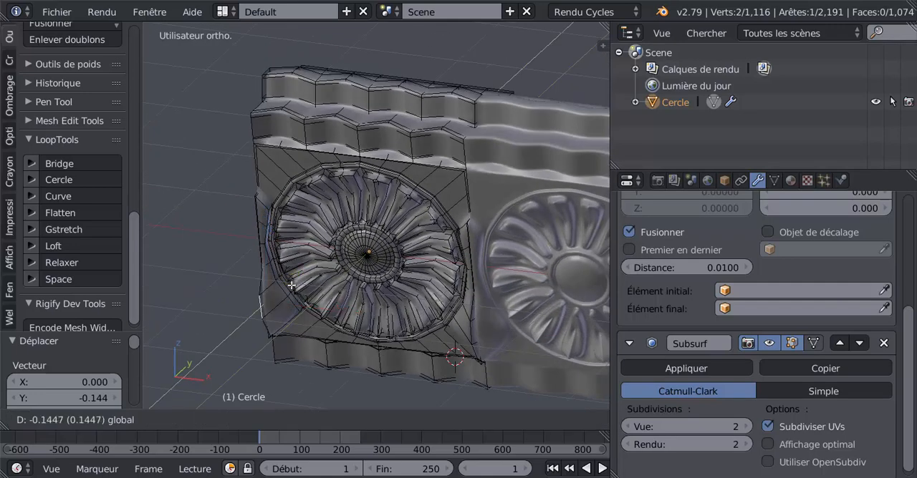
click(291, 292)
scroll(308, 320, down, 2)
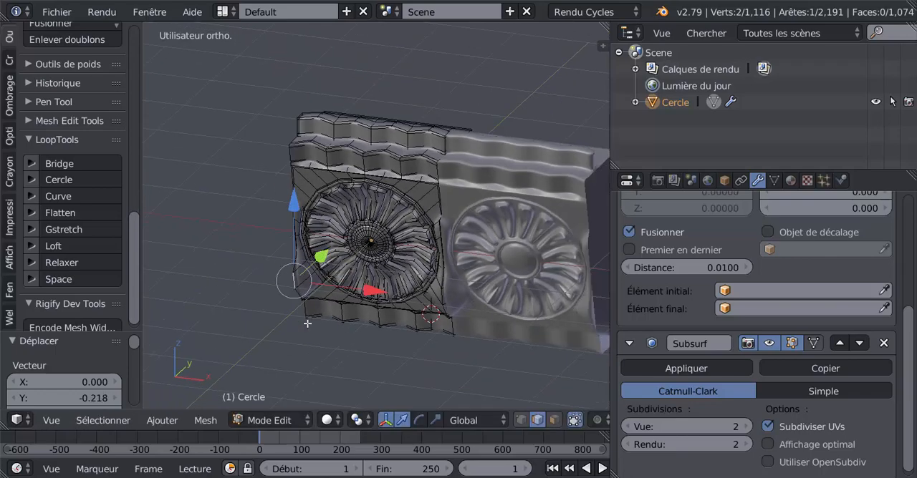
Step: Return to Object mode and set the Array modifier's count to 5 to lengthen the cornice
key(Tab)
middle_drag(352, 325, 316, 306)
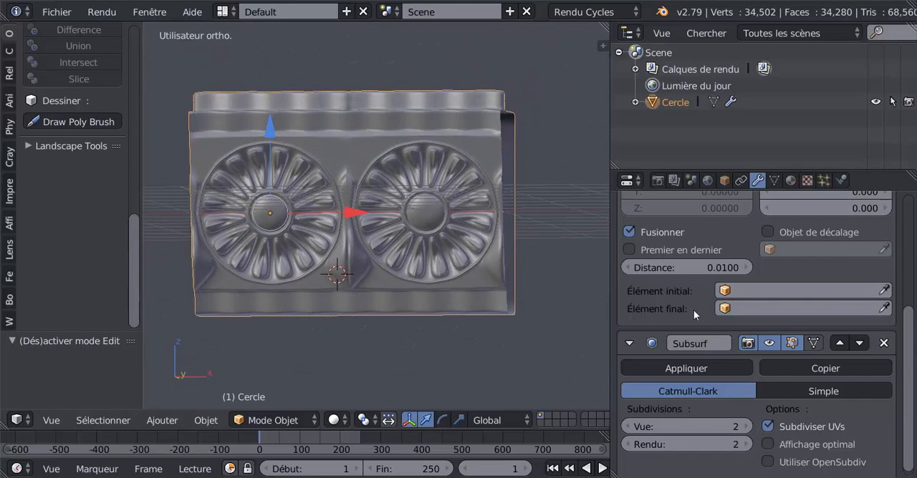
scroll(903, 335, up, 3)
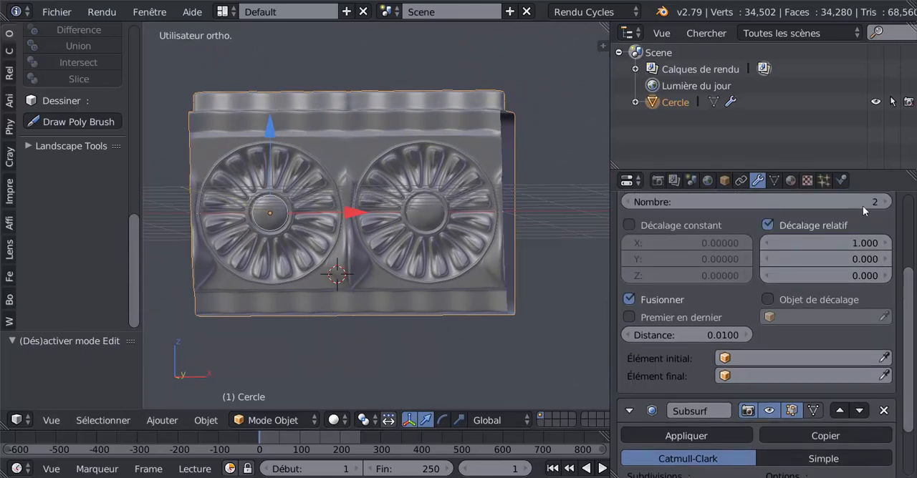
drag(909, 283, 907, 252)
click(888, 257)
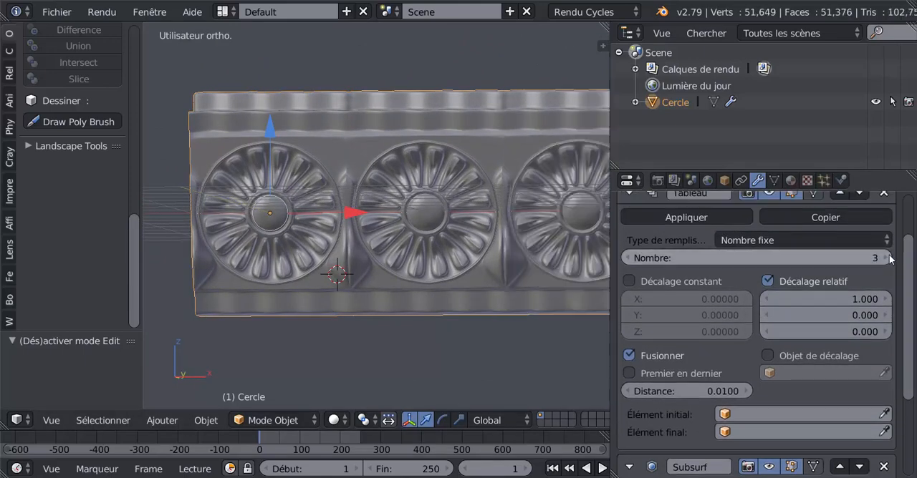
click(888, 257)
scroll(473, 313, down, 3)
shift+middle_drag(442, 317, 292, 319)
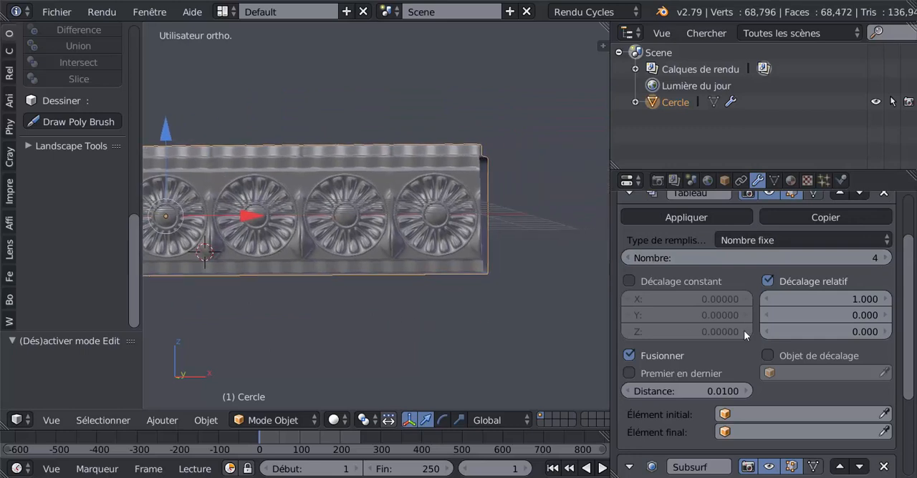
click(886, 257)
scroll(598, 341, down, 2)
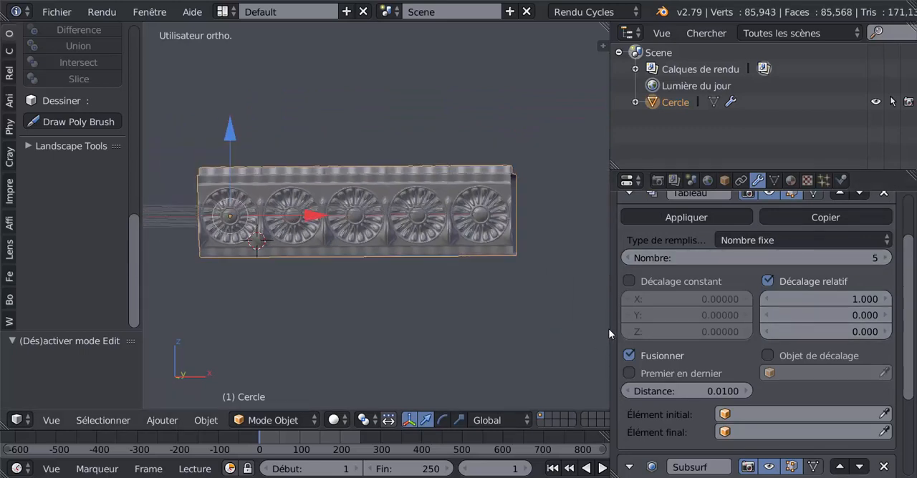
Step: Widen the 3D view, show its display properties and enable ambient occlusion with a strength of 3.5
drag(608, 328, 657, 320)
scroll(519, 331, up, 1)
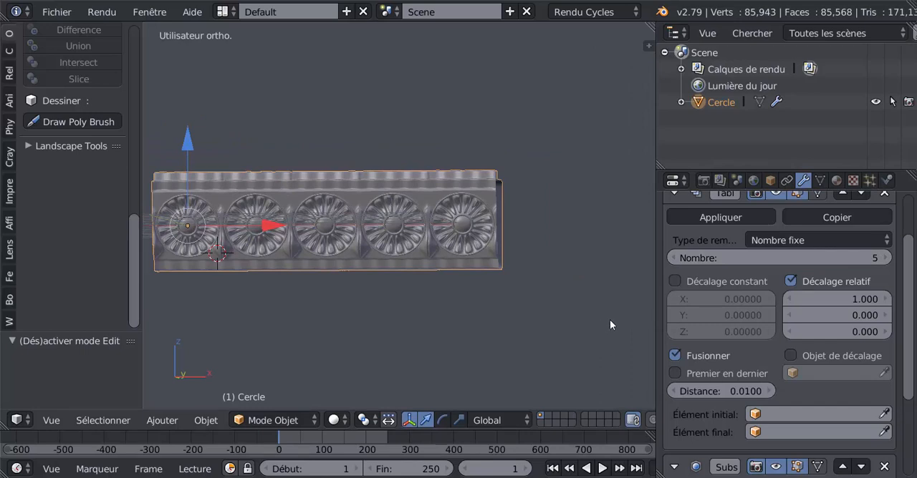
key(n)
drag(650, 143, 655, 313)
scroll(592, 328, down, 3)
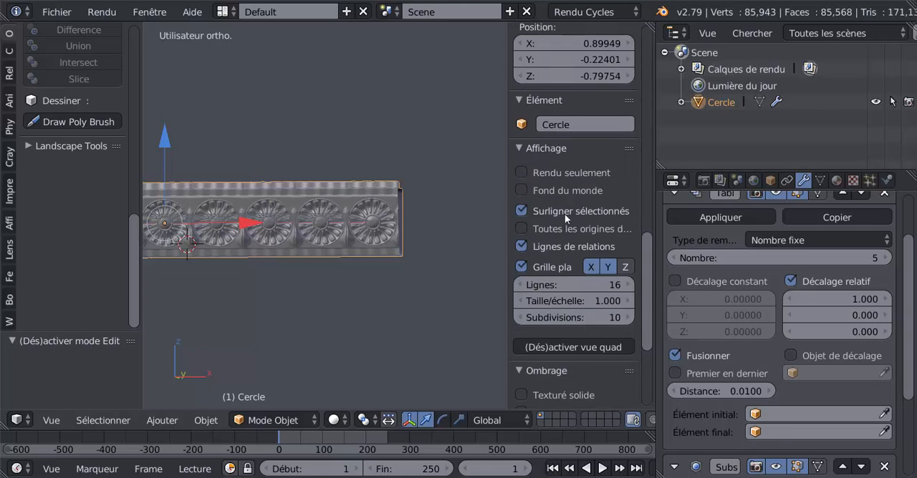
scroll(564, 213, down, 5)
scroll(557, 321, down, 1)
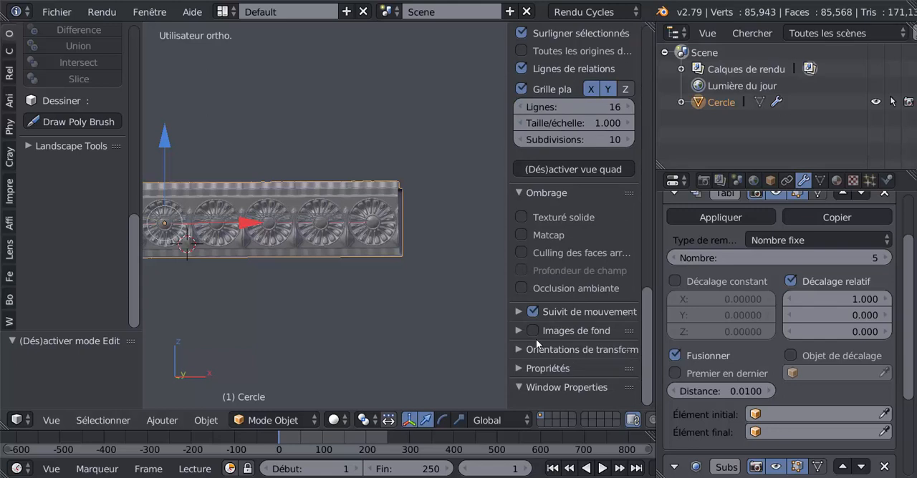
click(522, 287)
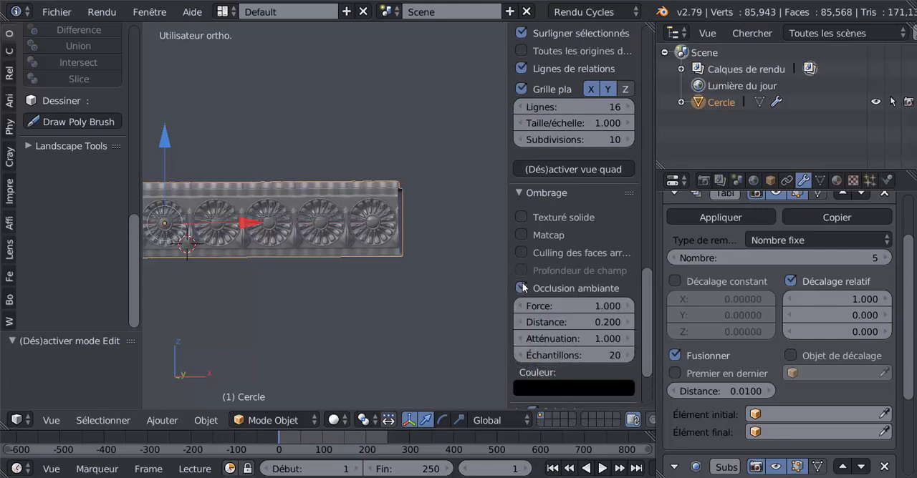
click(592, 304)
click(628, 278)
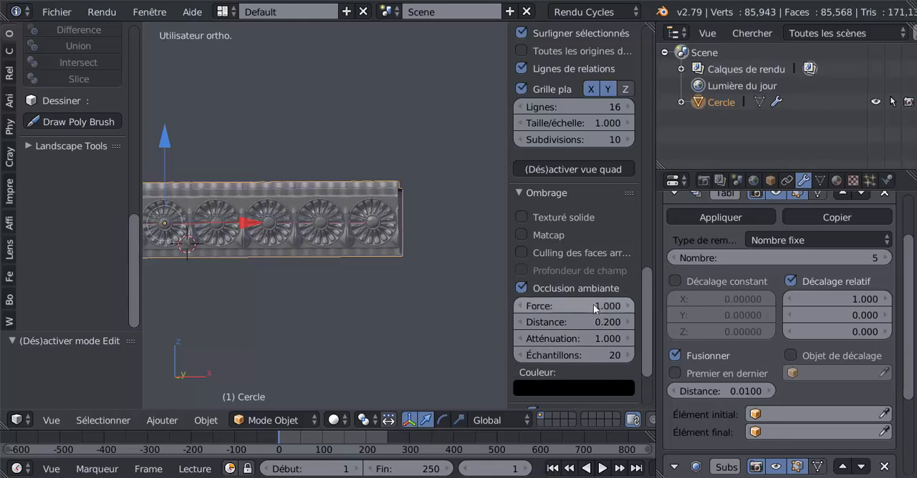
drag(595, 306, 623, 306)
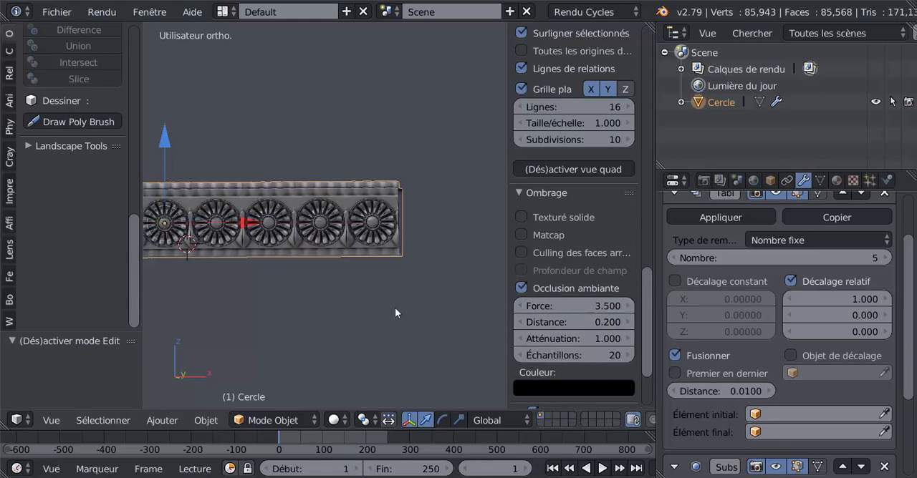
Step: Lower the viewport ambient occlusion strength to 2.6 and narrow the 3D view's properties region
middle_drag(395, 309, 499, 255)
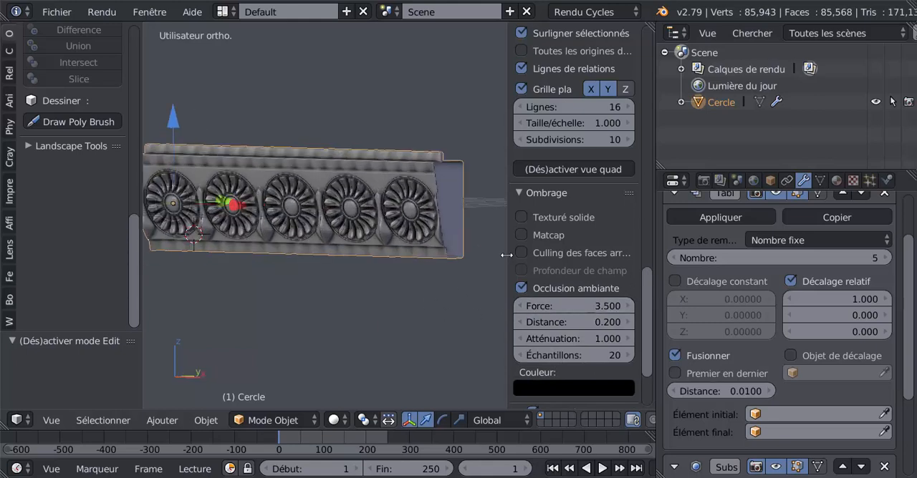
drag(507, 255, 555, 255)
mouse_move(483, 274)
middle_down()
mouse_move(539, 268)
mouse_move(464, 272)
mouse_move(501, 280)
middle_up()
drag(595, 306, 582, 306)
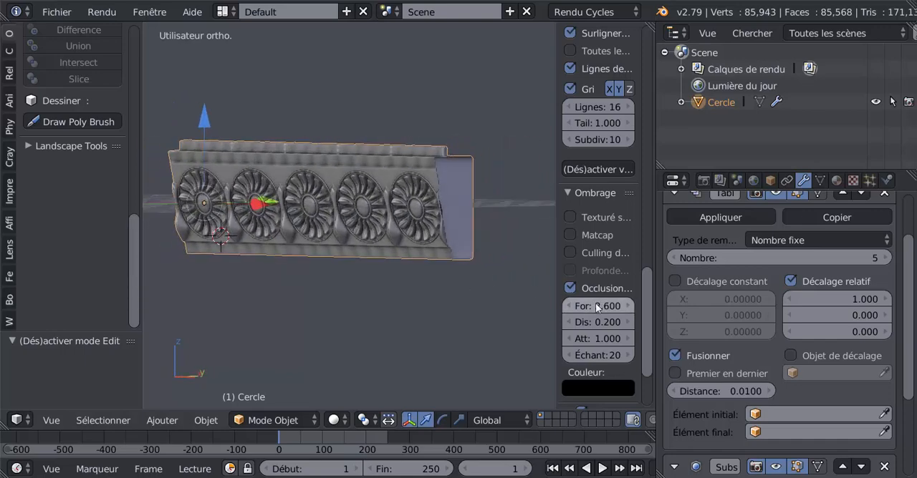
scroll(451, 280, up, 3)
middle_drag(451, 281, 472, 270)
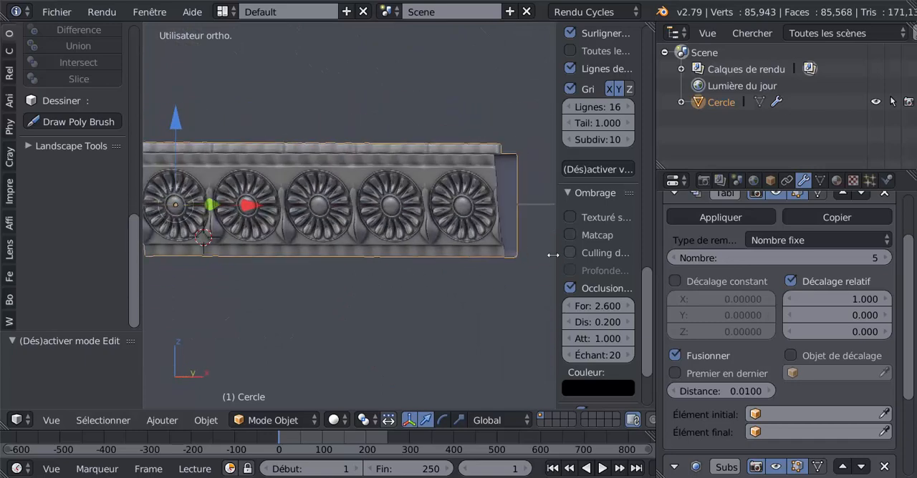
drag(555, 255, 628, 255)
Step: Examine the cornice's end and the inside of its top flange from several angles
middle_drag(516, 258, 410, 282)
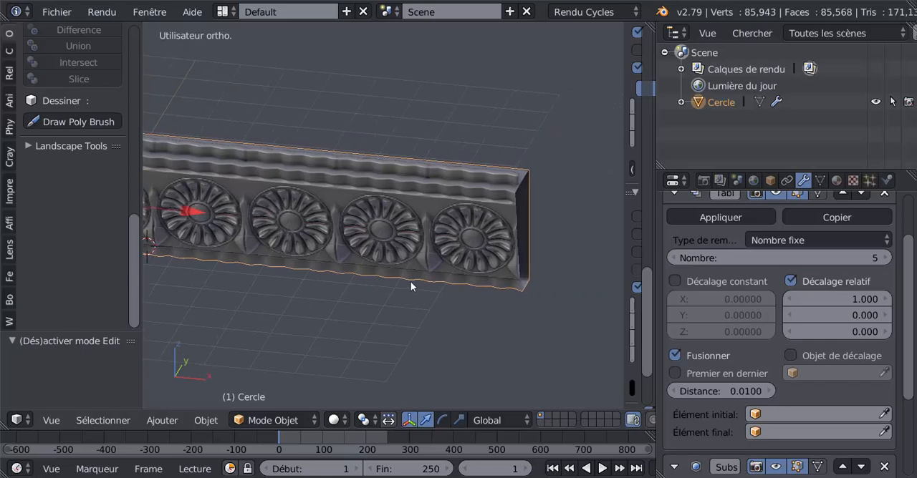
key(KP_7)
middle_drag(393, 264, 300, 197)
middle_drag(364, 259, 355, 207)
scroll(355, 208, up, 3)
scroll(304, 154, up, 3)
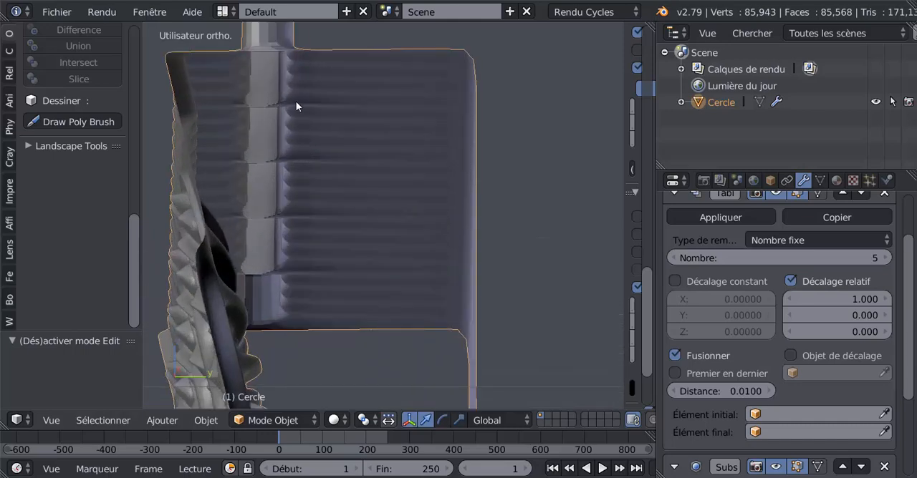
Step: Enter Edit mode with face selection and set the Subsurf modifier's view subdivisions to 0
key(Tab)
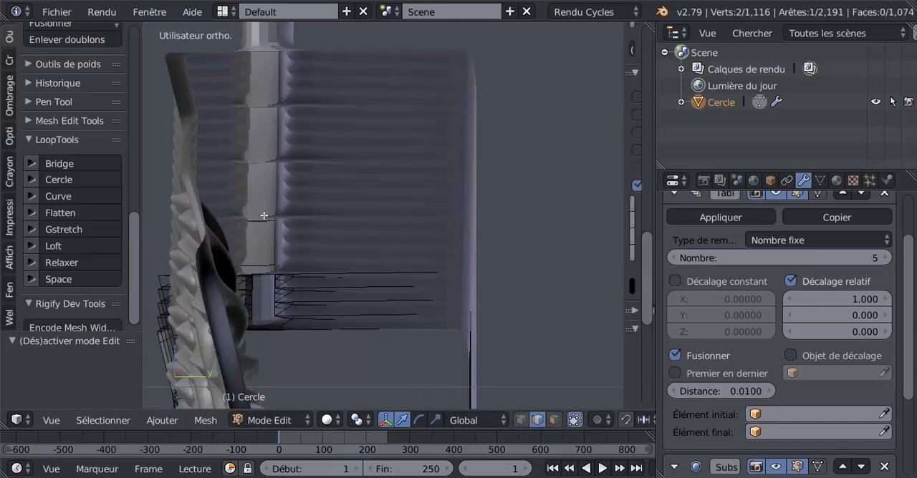
middle_drag(281, 256, 194, 289)
scroll(195, 289, down, 4)
middle_drag(277, 267, 326, 258)
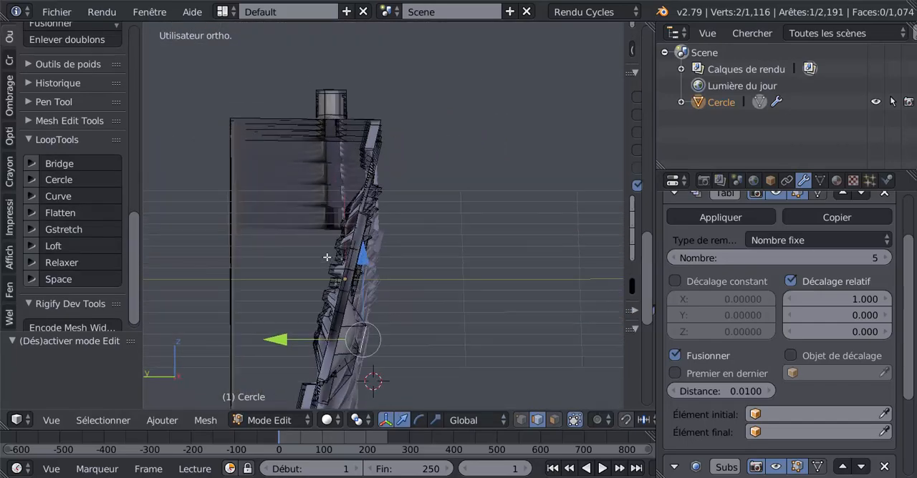
click(554, 420)
scroll(396, 226, up, 1)
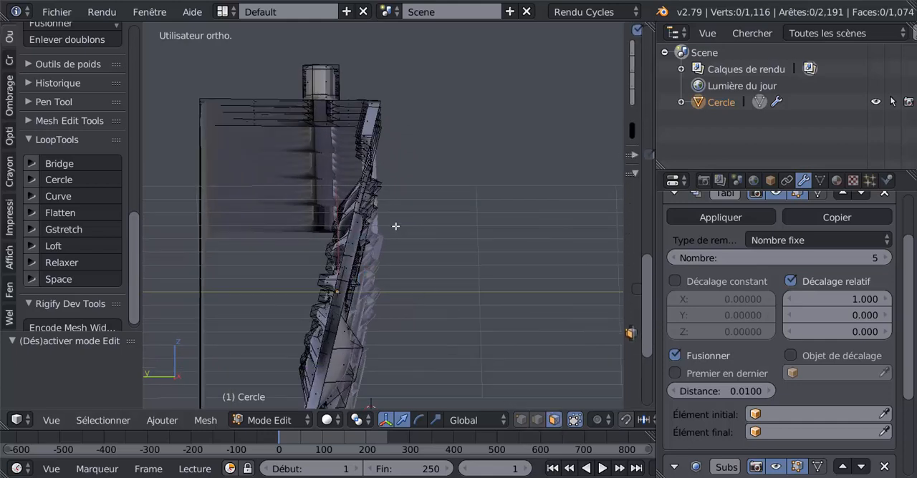
middle_drag(387, 231, 366, 241)
scroll(352, 225, up, 3)
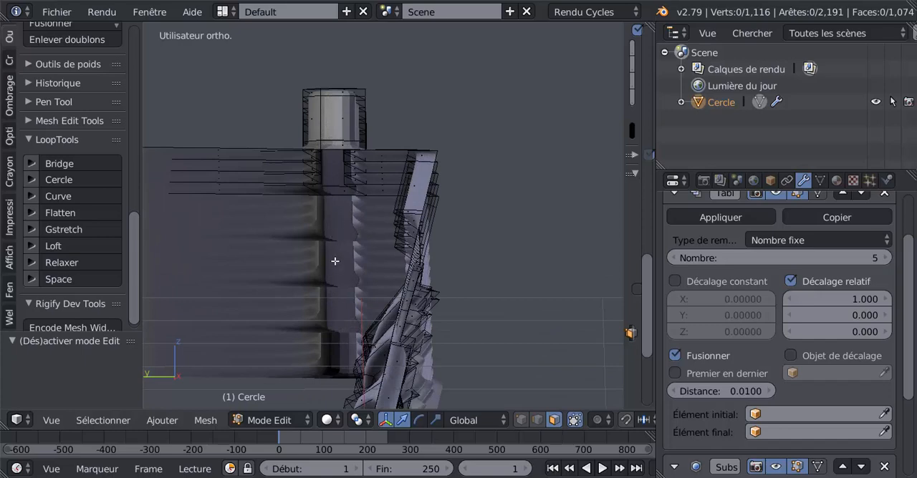
scroll(719, 391, down, 4)
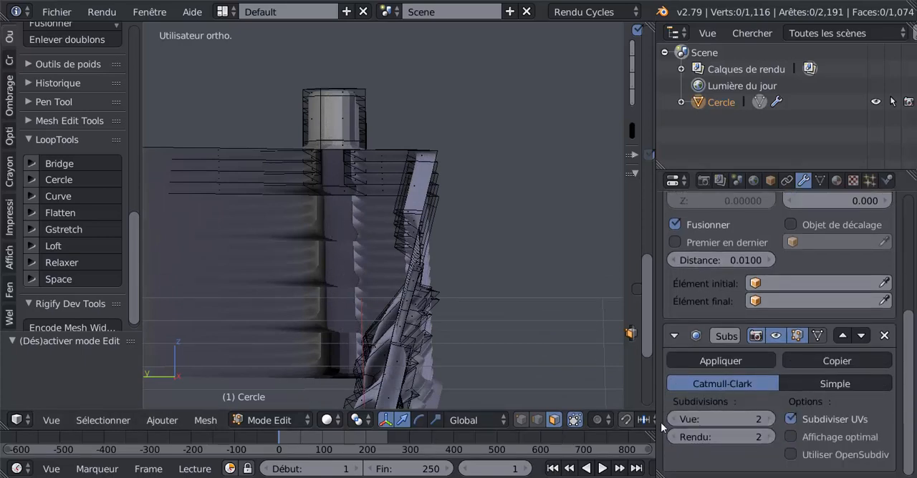
click(673, 419)
click(673, 419)
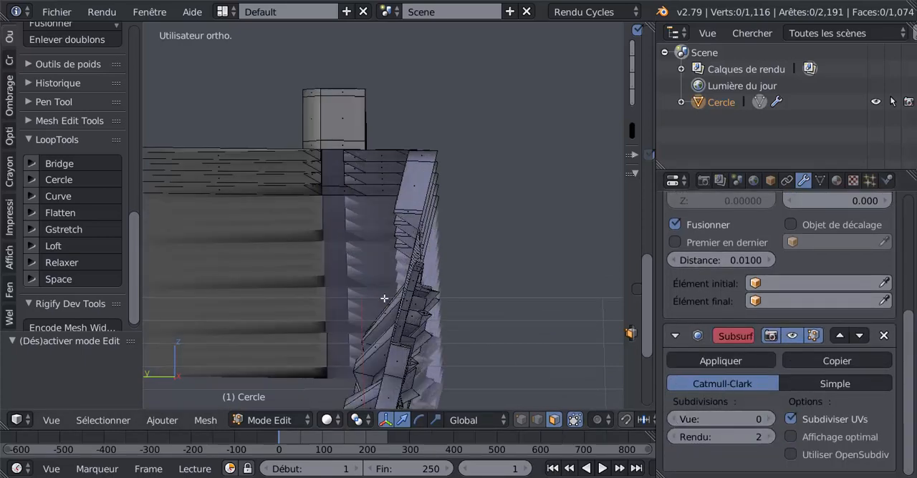
Step: Show the cornice profile in wireframe from the right side view and inspect the top strip and flange
middle_drag(384, 299, 385, 306)
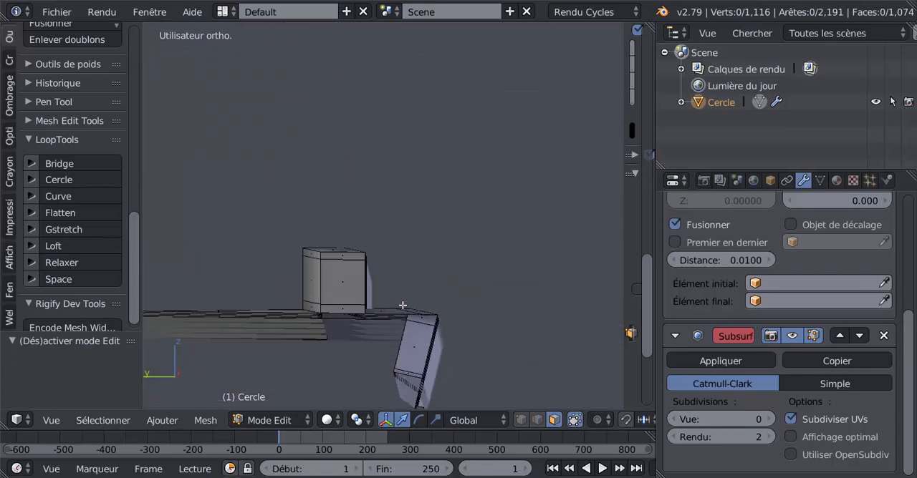
key(KP_3)
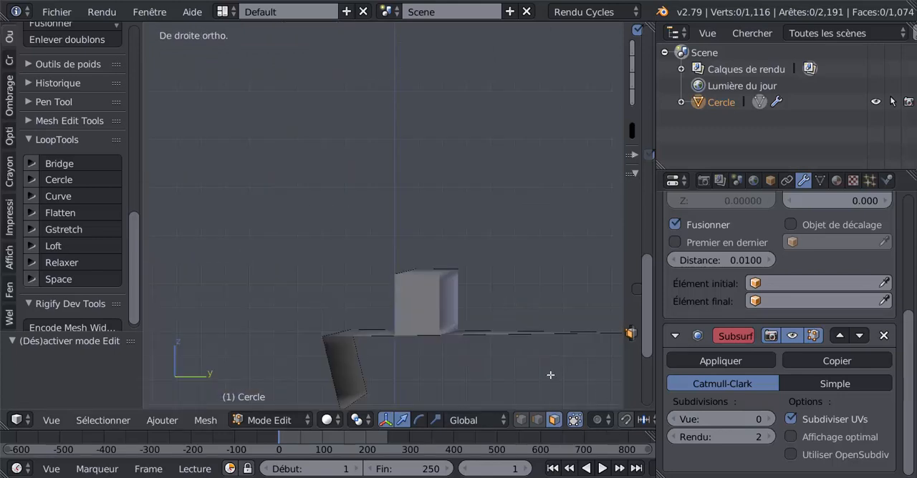
key(z)
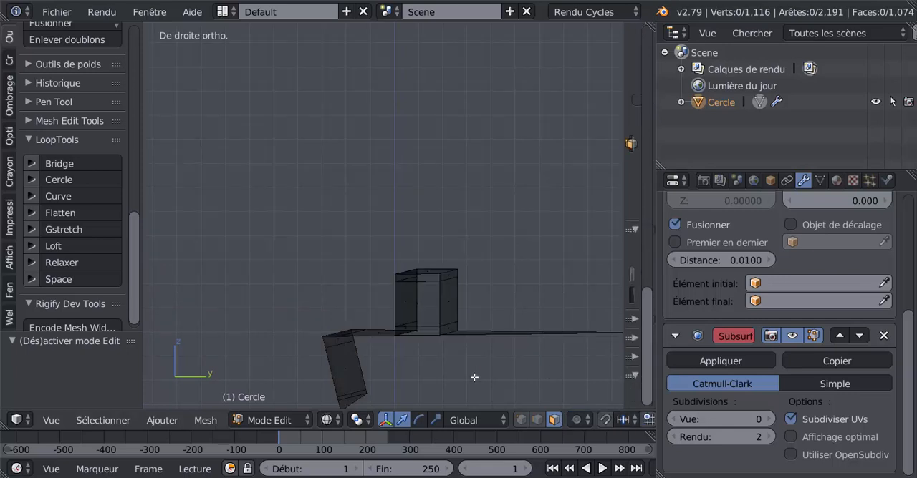
scroll(474, 377, down, 6)
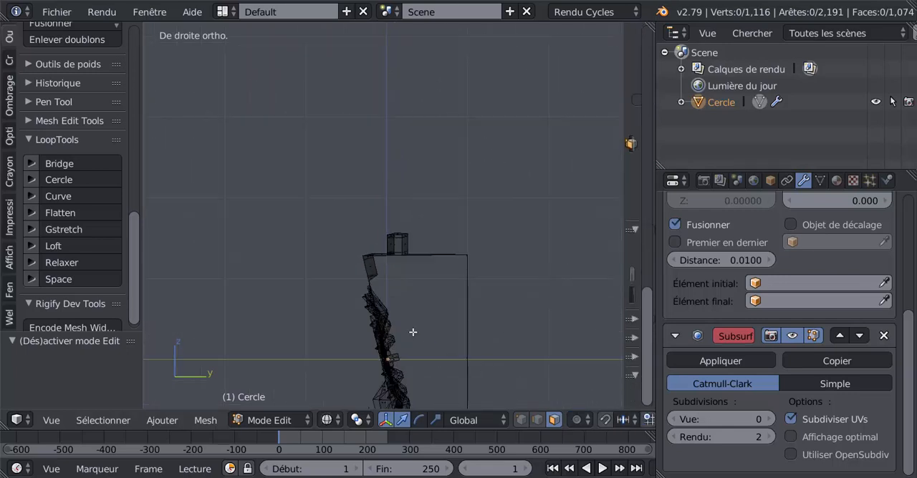
scroll(413, 332, up, 3)
scroll(412, 333, down, 7)
scroll(406, 308, up, 3)
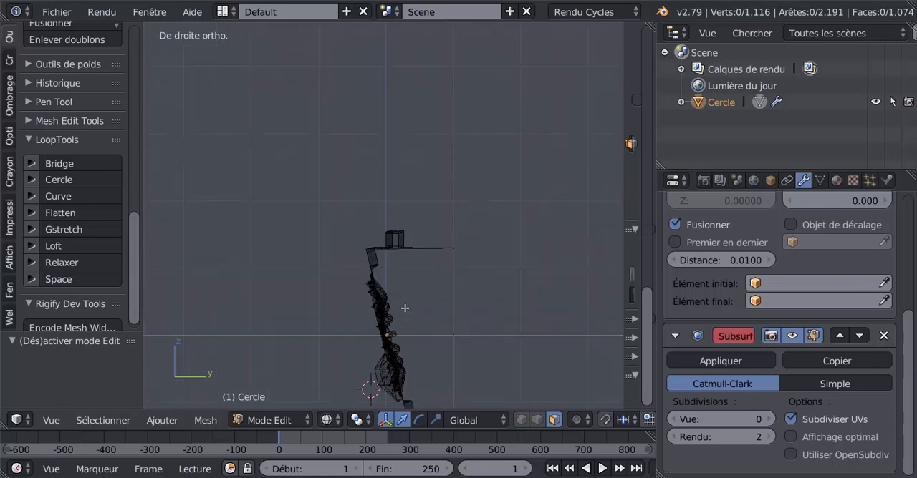
middle_drag(395, 303, 396, 303)
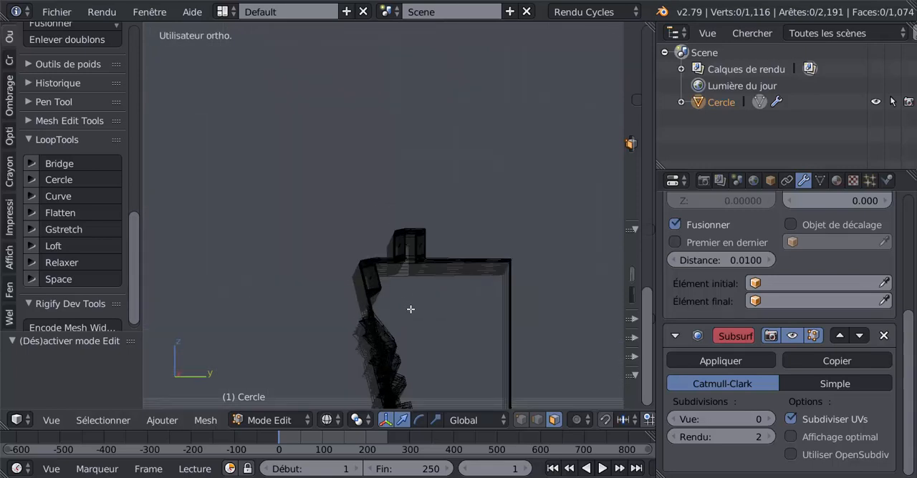
Step: Inspect the cornice profile from the right side view and switch the viewport to solid shading
key(KP_3)
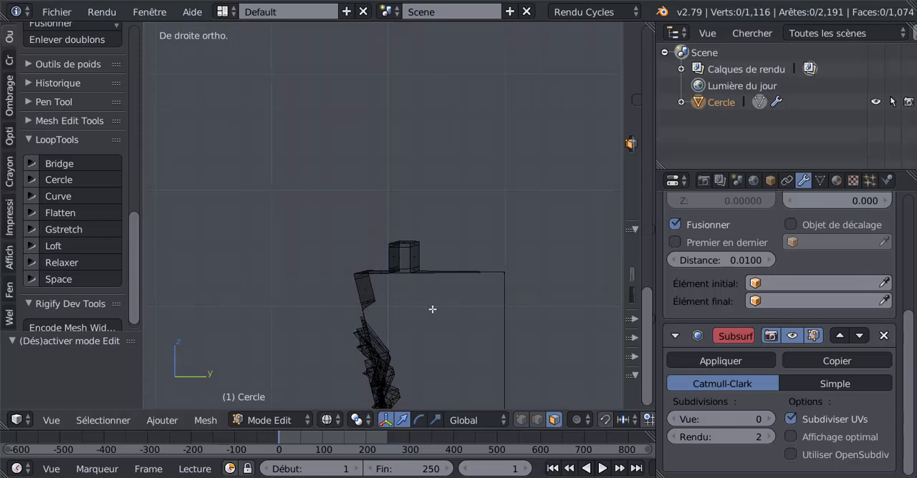
scroll(432, 308, down, 5)
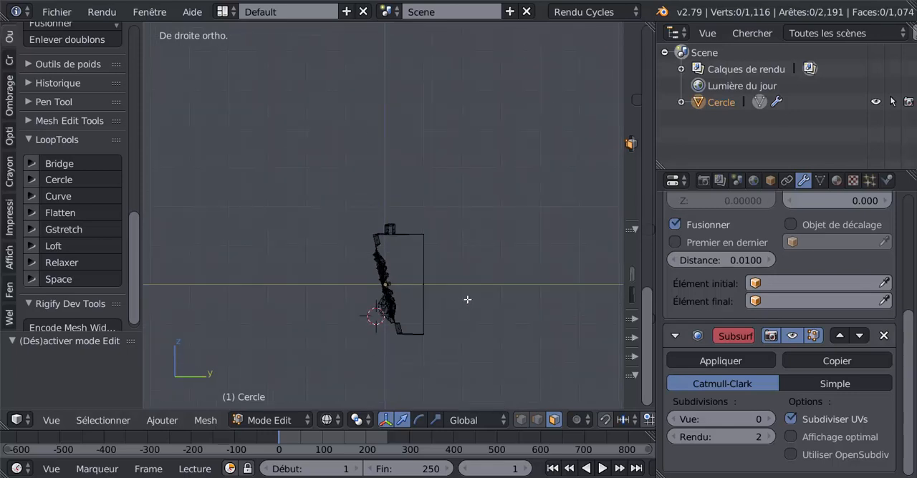
scroll(442, 303, up, 2)
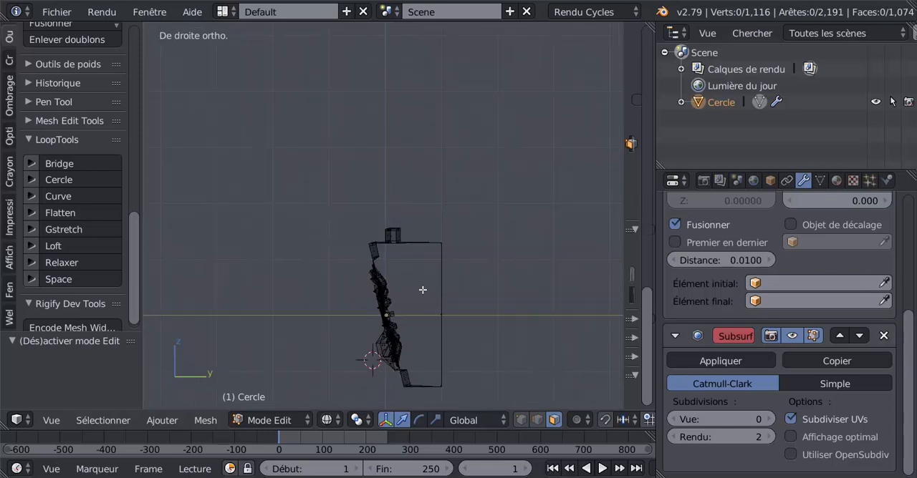
scroll(422, 290, up, 2)
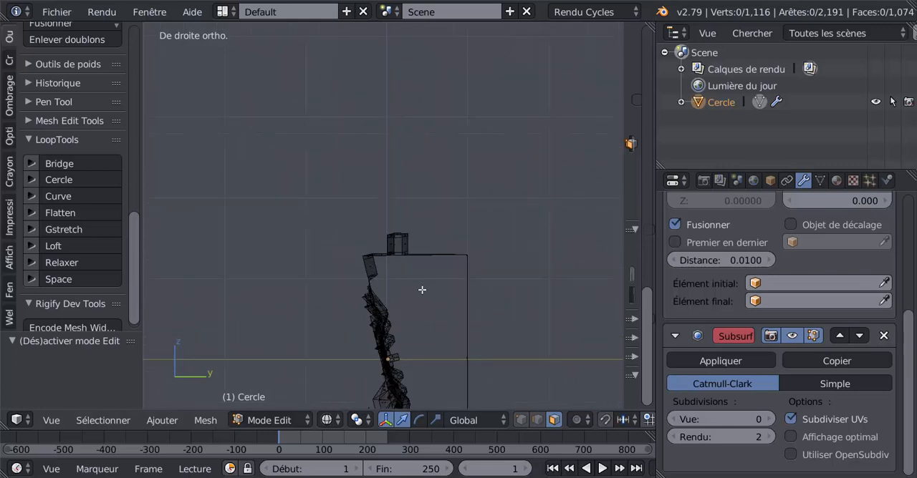
click(326, 420)
click(338, 364)
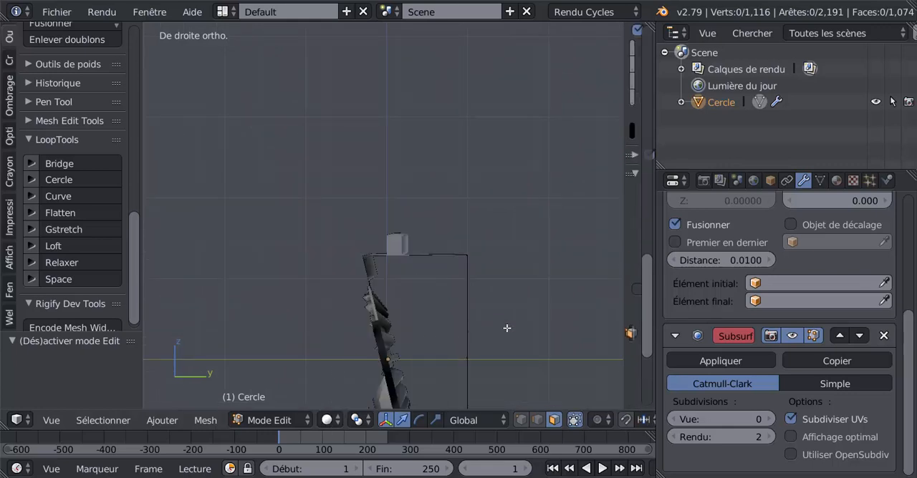
click(327, 421)
click(329, 420)
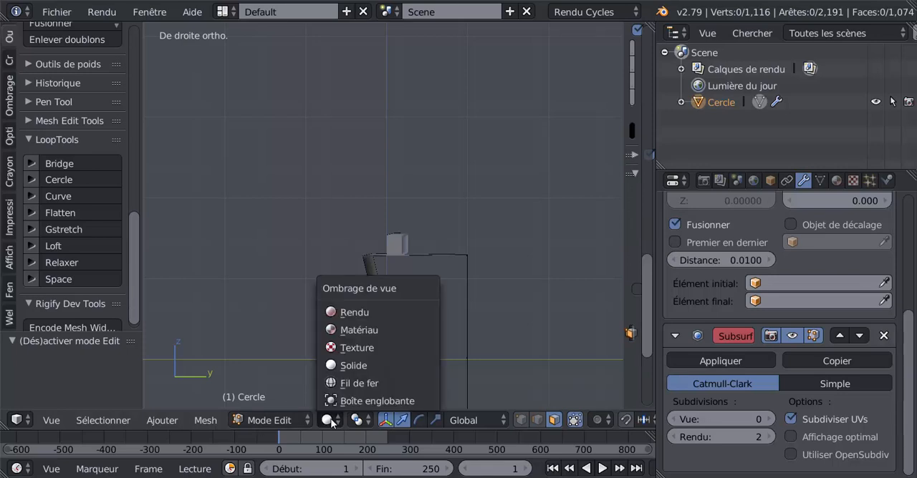
click(395, 328)
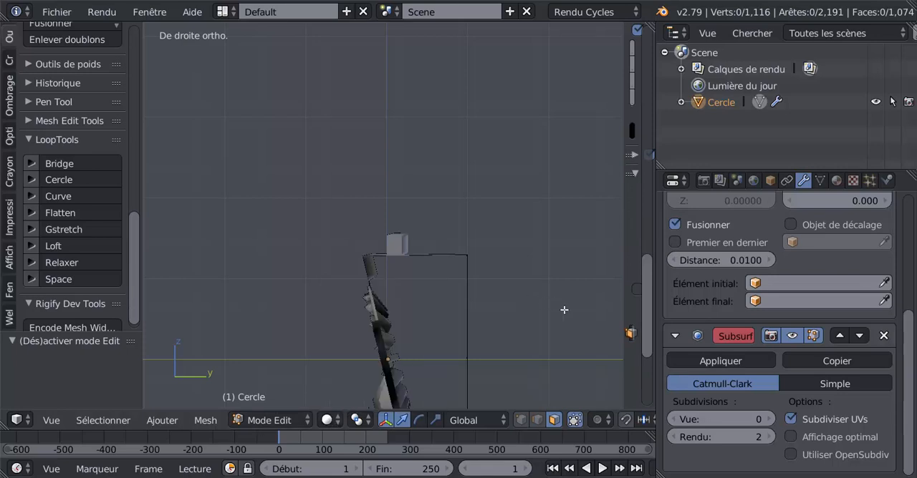
Step: Examine the cornice's end and its full length from above and from the right side
scroll(563, 311, down, 2)
middle_drag(522, 315, 520, 339)
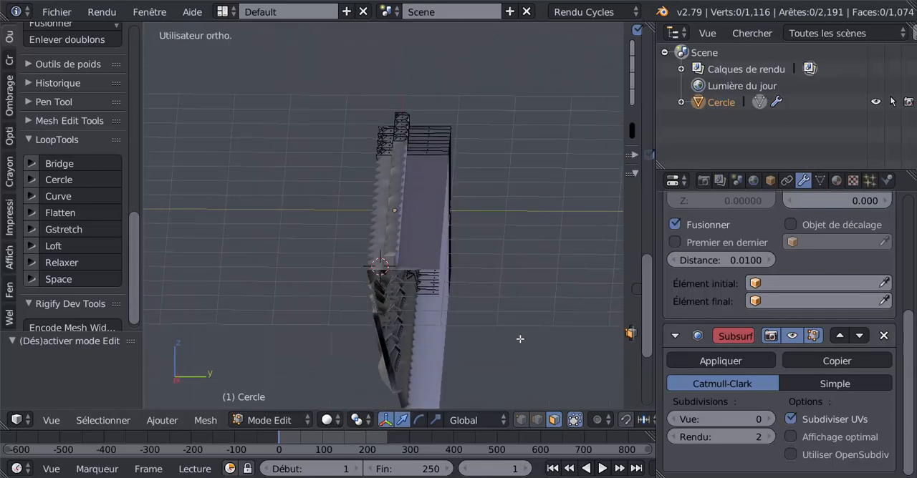
key(KP_7)
scroll(510, 342, down, 3)
shift+middle_drag(398, 314, 535, 324)
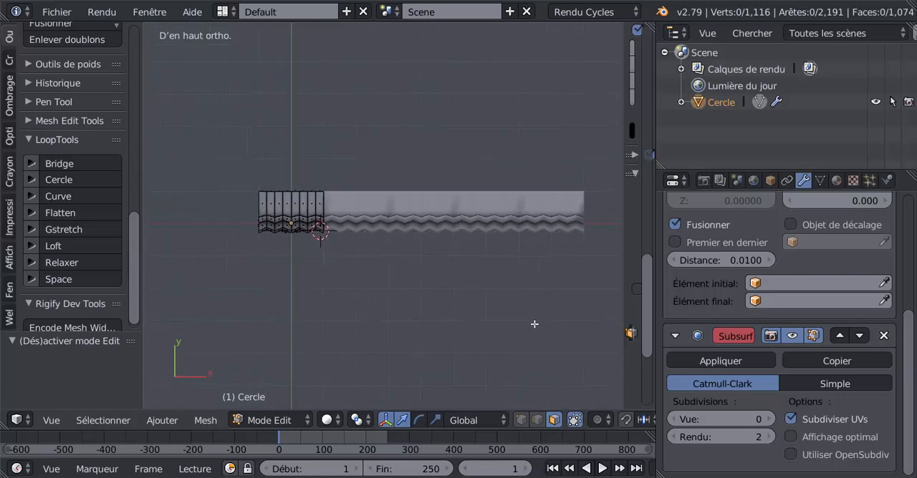
scroll(354, 307, up, 2)
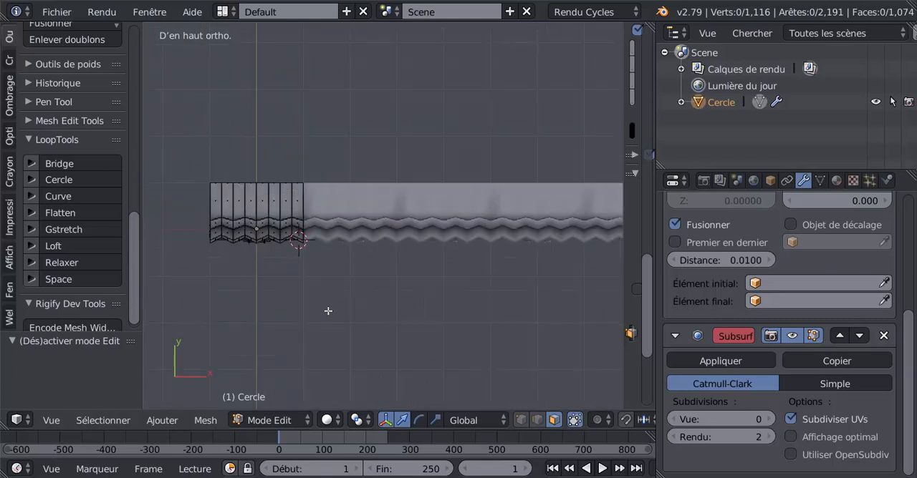
key(KP_3)
scroll(328, 311, up, 5)
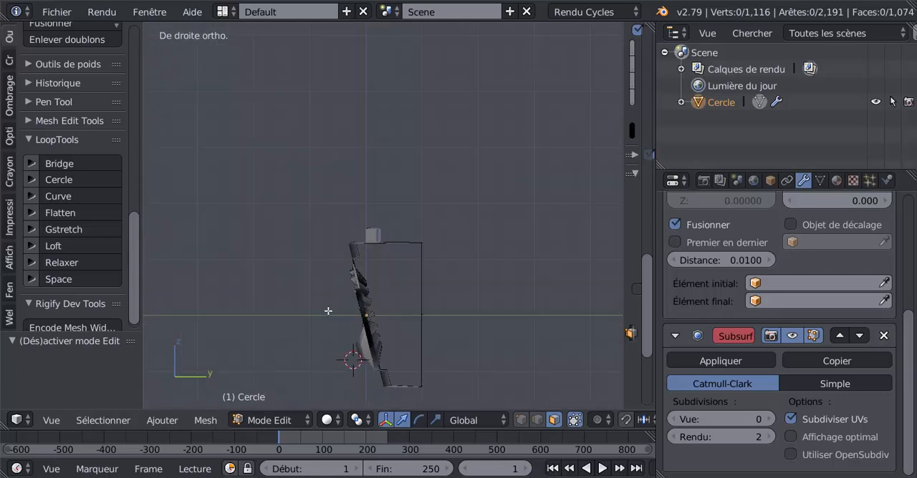
Step: Switch to vertex selection and wireframe shading and examine the raised top strip's profile from the right side
click(521, 420)
key(z)
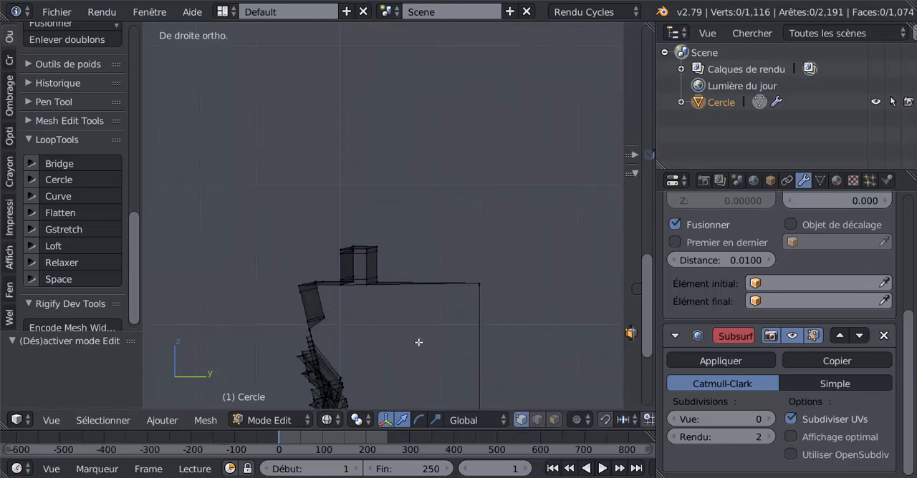
scroll(399, 338, up, 2)
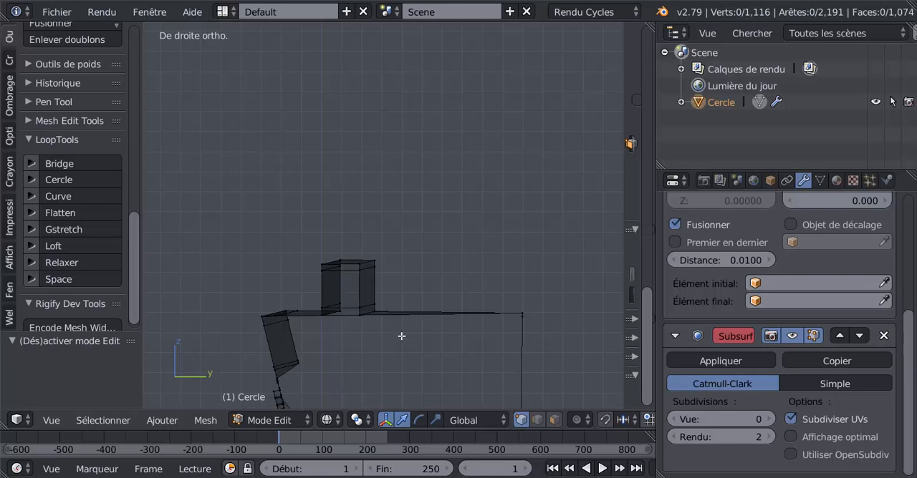
middle_drag(401, 336, 400, 339)
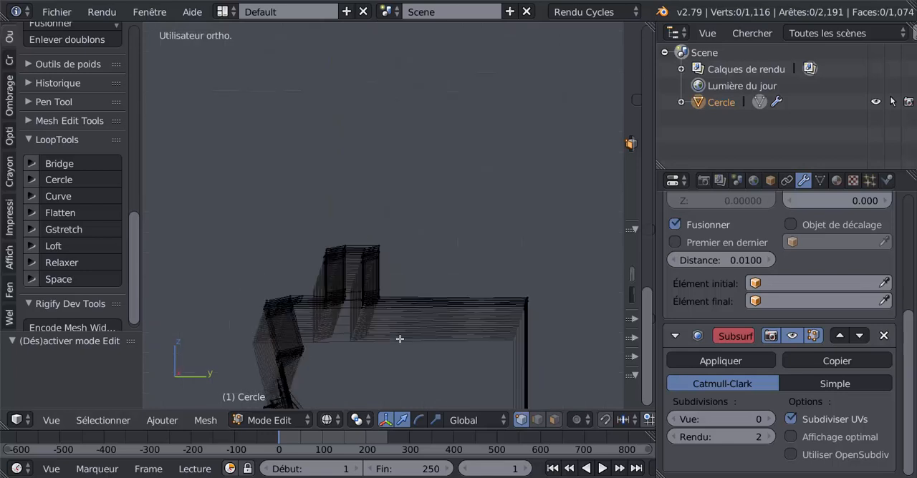
key(KP_3)
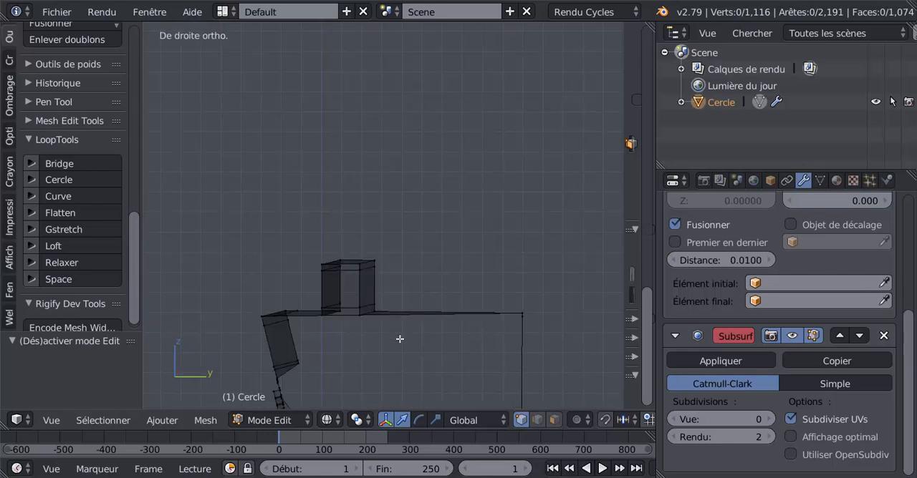
middle_drag(399, 339, 372, 324)
key(KP_3)
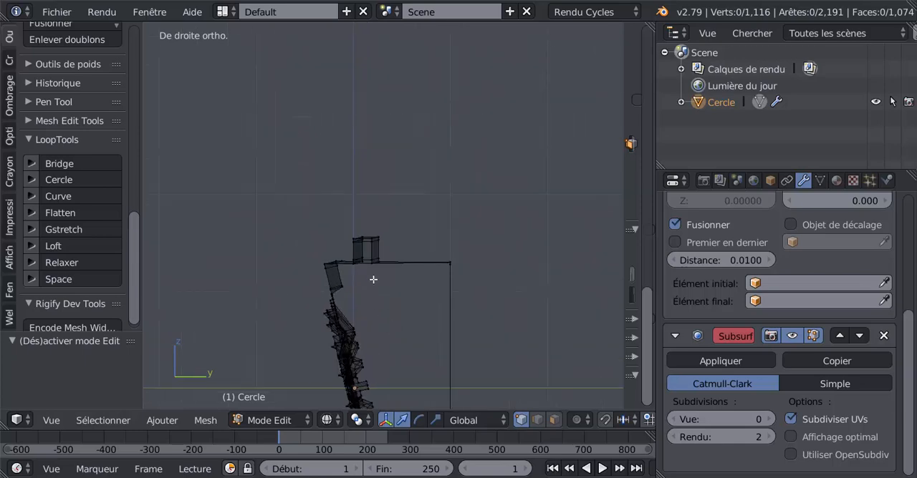
Step: Switch to face selection, clear the selection and show the raised top strip from the left side view
mouse_move(403, 286)
shift+middle_down()
mouse_move(436, 281)
mouse_move(396, 275)
shift+middle_up()
key(a)
click(554, 420)
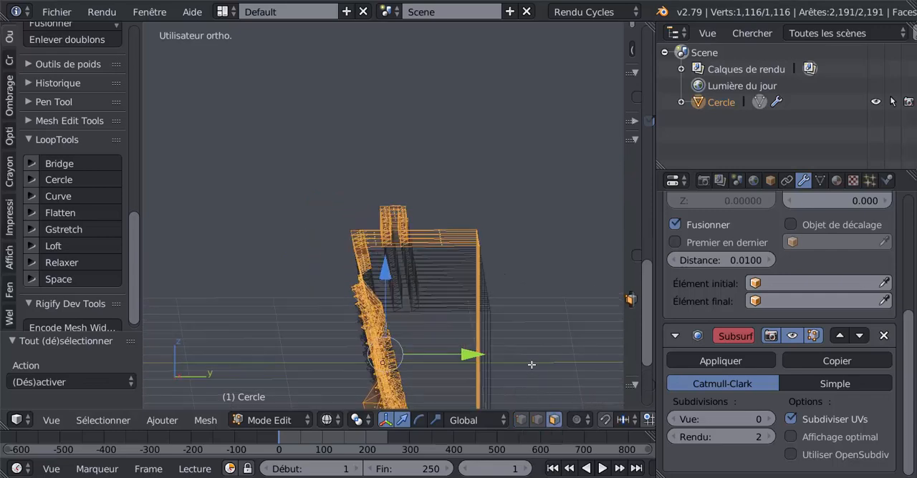
key(a)
middle_drag(487, 315, 438, 324)
key(ctrl+KP_3)
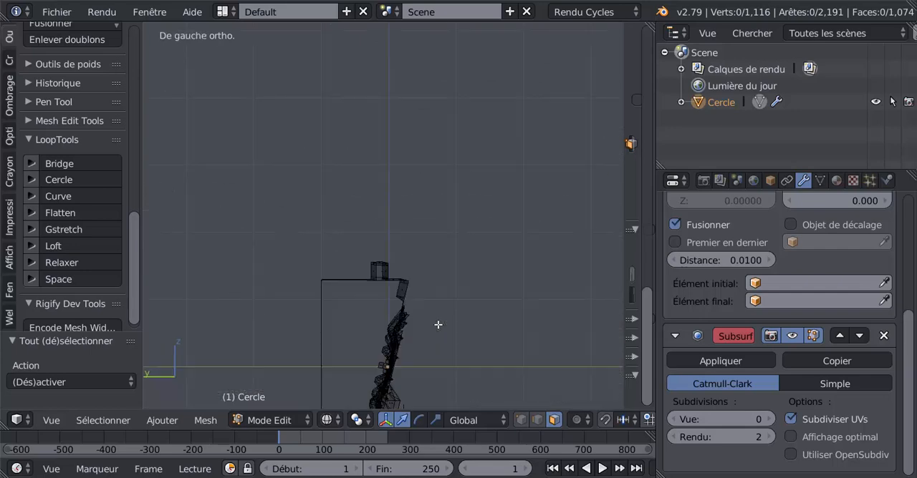
shift+middle_drag(404, 295, 427, 262)
scroll(426, 275, up, 5)
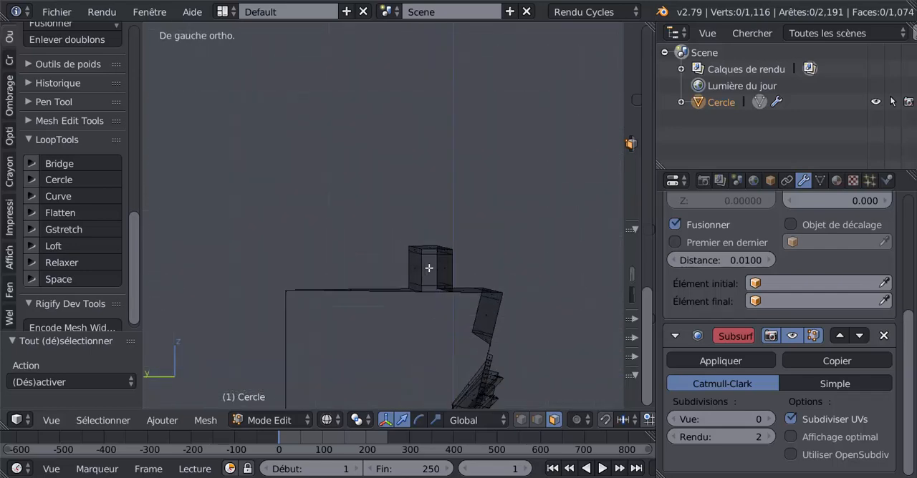
Step: Delete only the two overlapping end faces of the raised top strip and return to Object mode
right_click(429, 269)
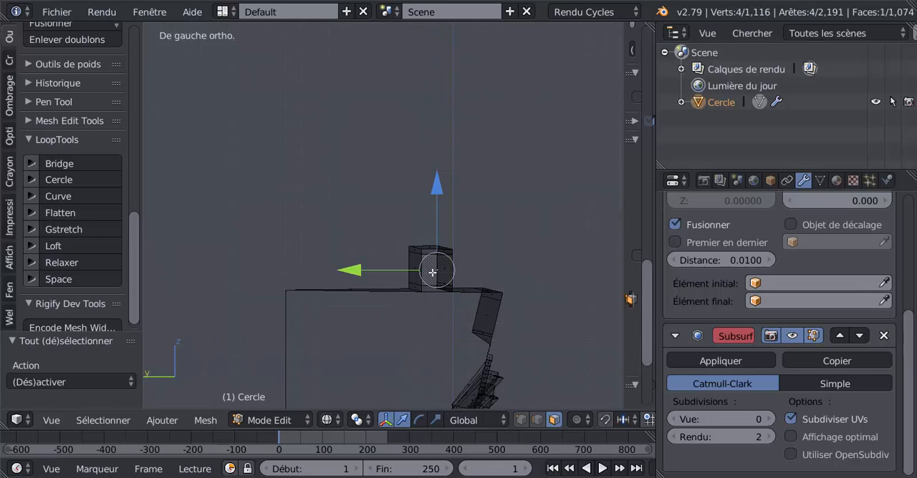
shift+right_click(433, 272)
shift+right_click(432, 271)
shift+right_click(432, 270)
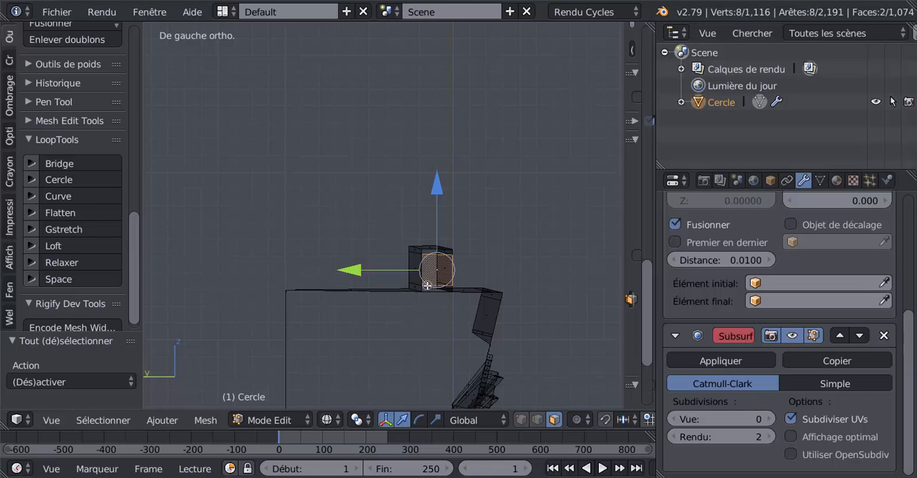
key(x)
click(531, 260)
key(Tab)
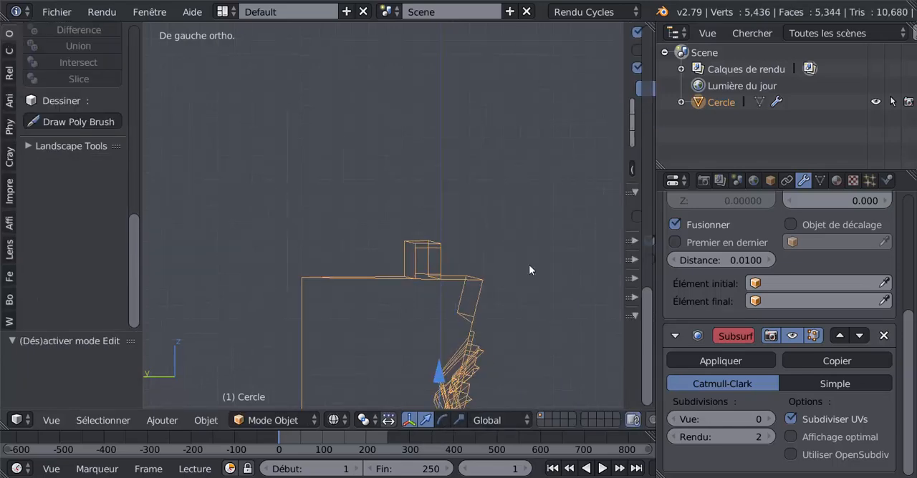
Step: Show the cornice in solid shading and set the Subsurf modifier's view subdivisions to 2
scroll(528, 265, down, 2)
key(z)
mouse_move(518, 271)
middle_down()
mouse_move(399, 293)
mouse_move(308, 293)
middle_up()
click(768, 419)
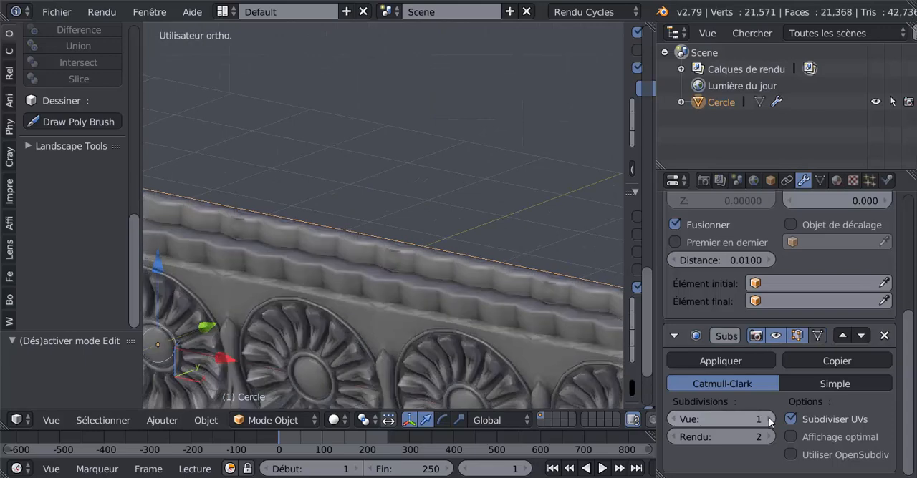
click(768, 418)
Step: Examine the joints between the array copies along the raised top strip in solid and wireframe shading
key(Tab)
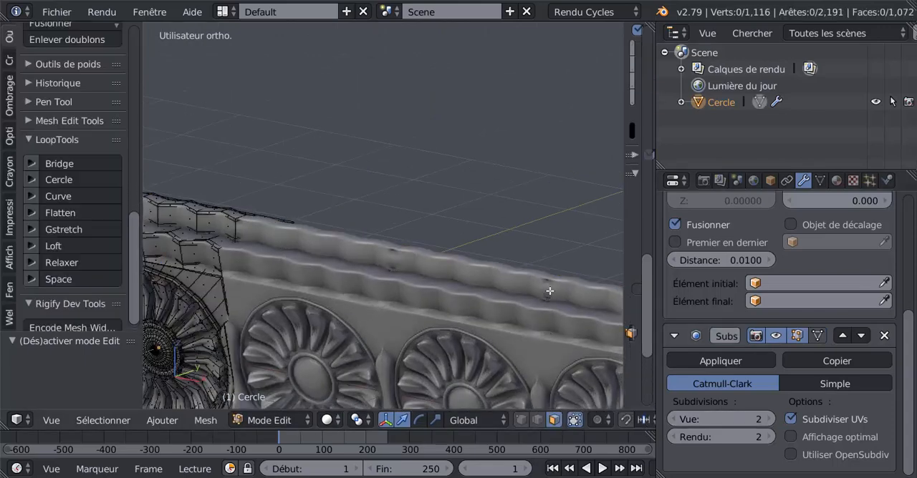
middle_drag(352, 279, 529, 285)
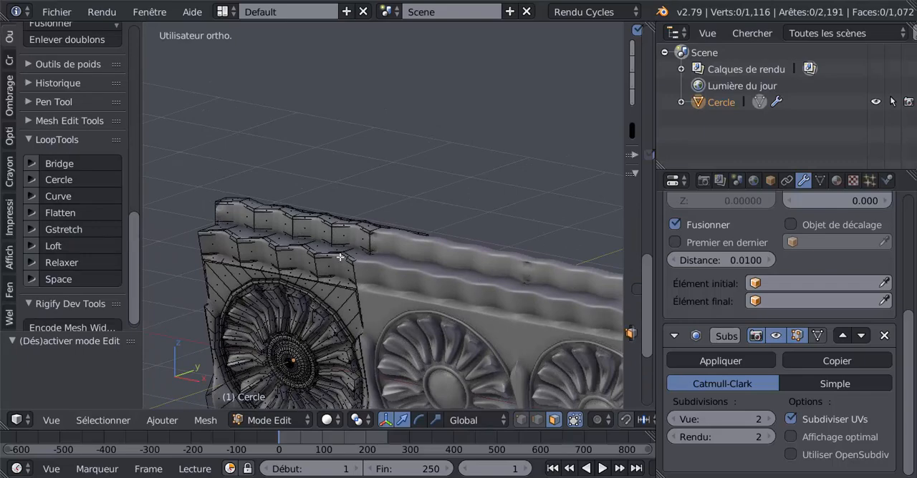
scroll(340, 257, up, 2)
key(Tab)
key(z)
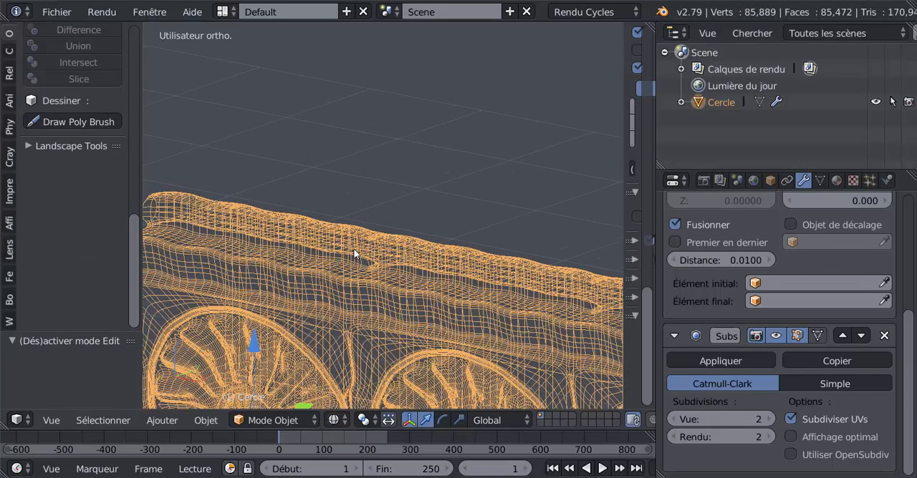
key(Tab)
middle_drag(342, 275, 420, 286)
scroll(409, 271, up, 4)
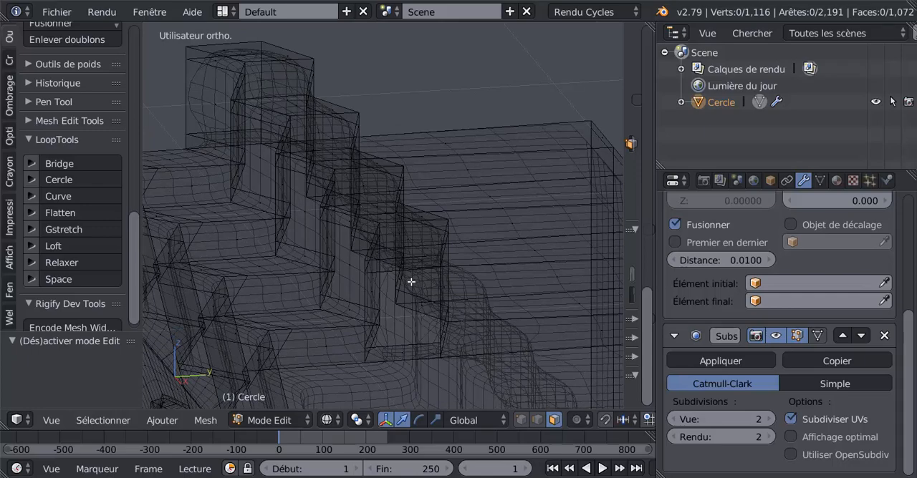
scroll(411, 282, down, 6)
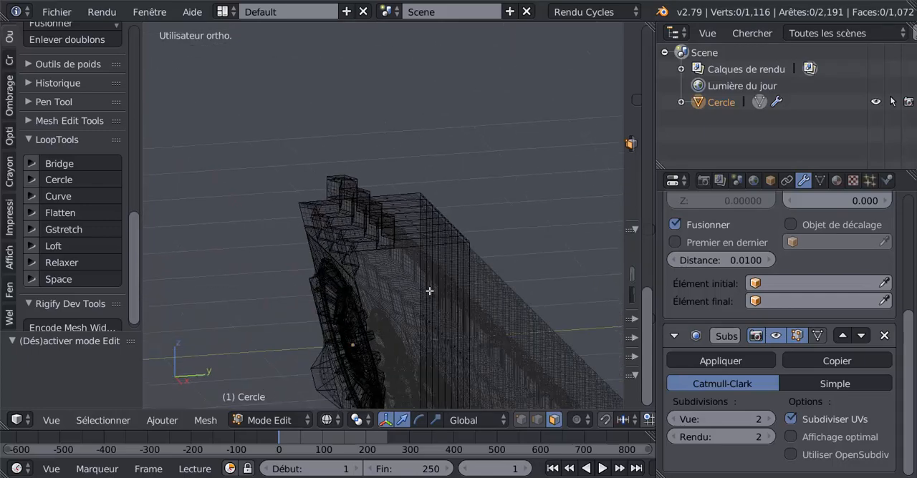
click(100, 421)
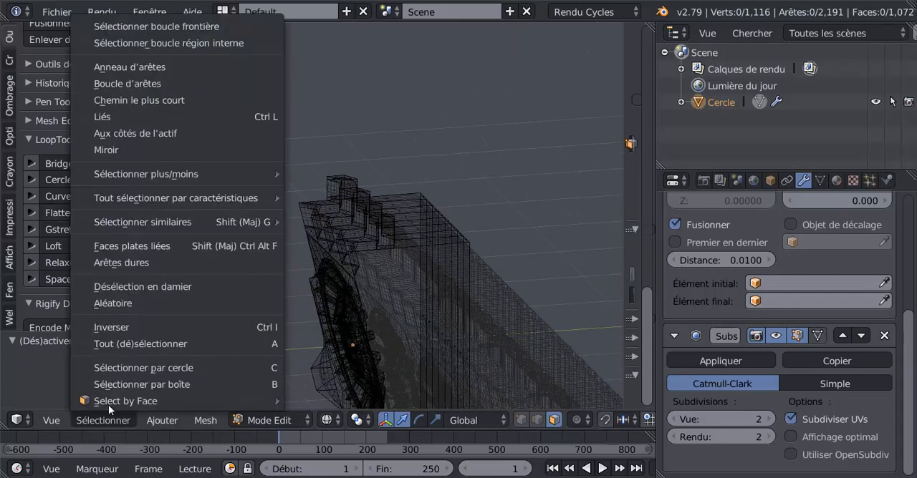
click(123, 43)
key(Tab)
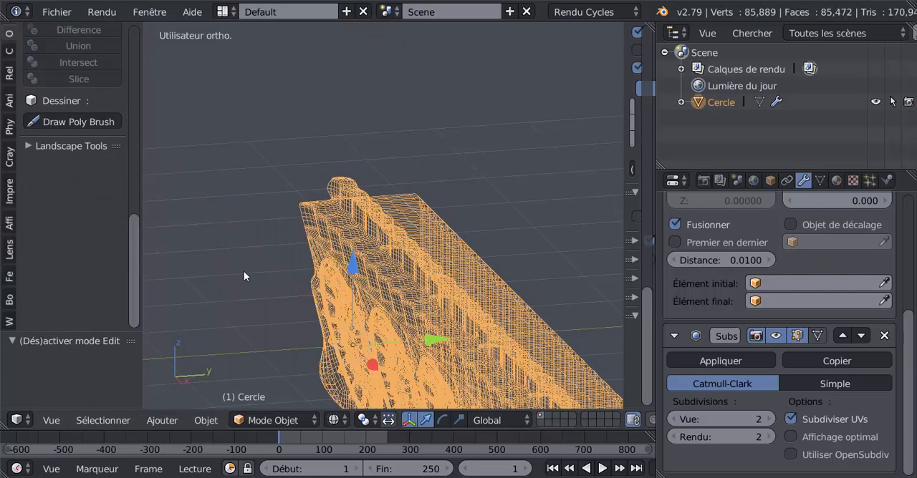
key(Tab)
Step: Select the whole mesh and run Select Loop Inner-Region on it
key(a)
key(a)
key(a)
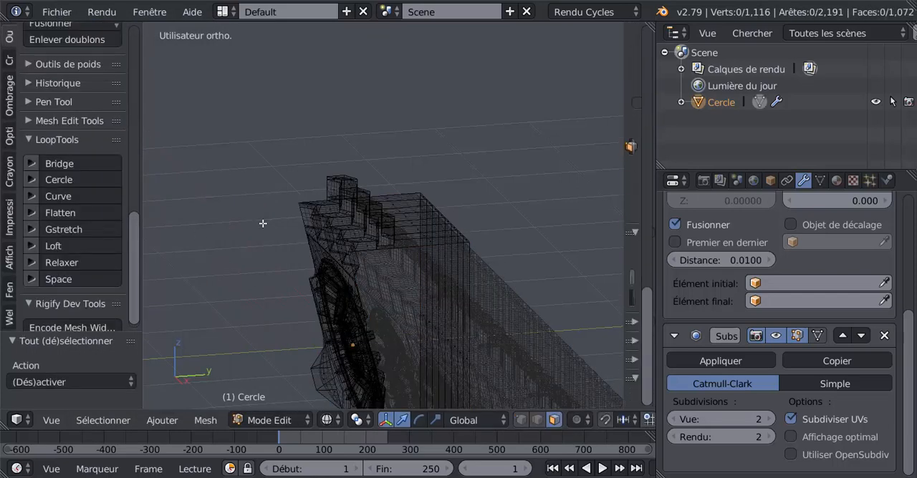
click(83, 421)
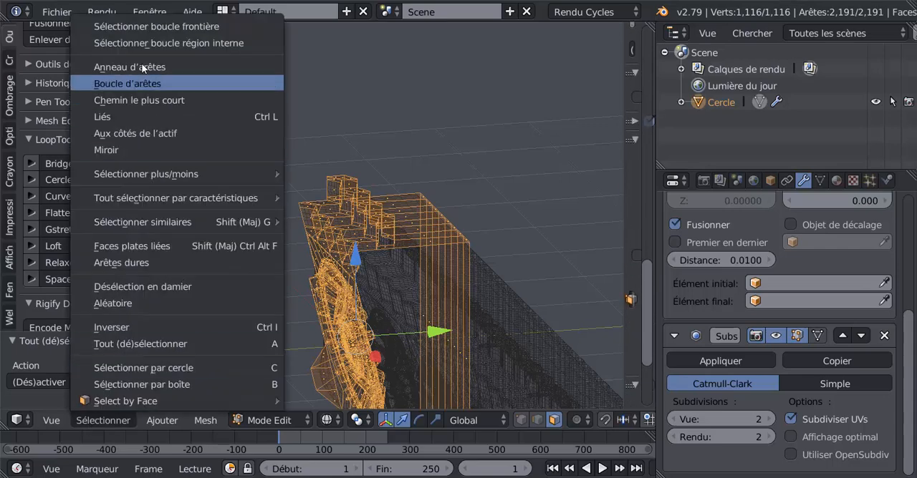
click(146, 42)
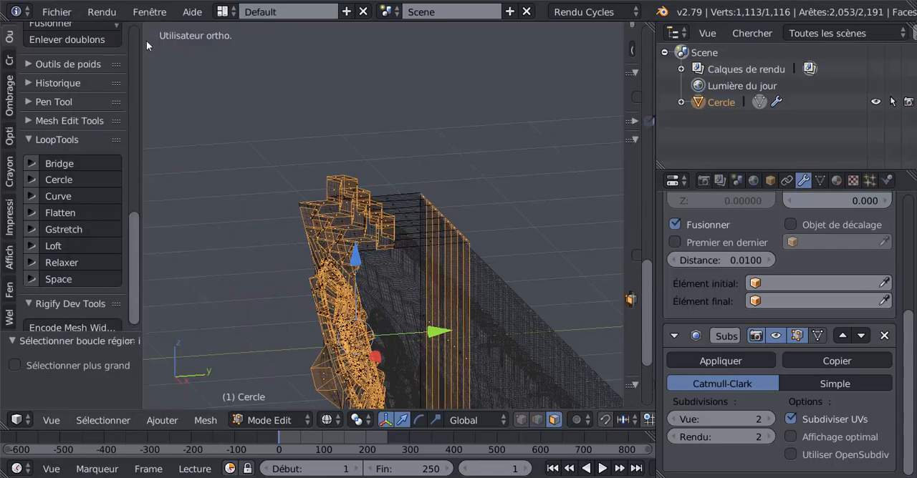
Step: Check the cornice end in solid shading, return to Edit mode and bring the Array modifier's settings into view
key(Tab)
key(z)
middle_drag(347, 202, 381, 190)
key(Tab)
middle_drag(384, 227, 397, 275)
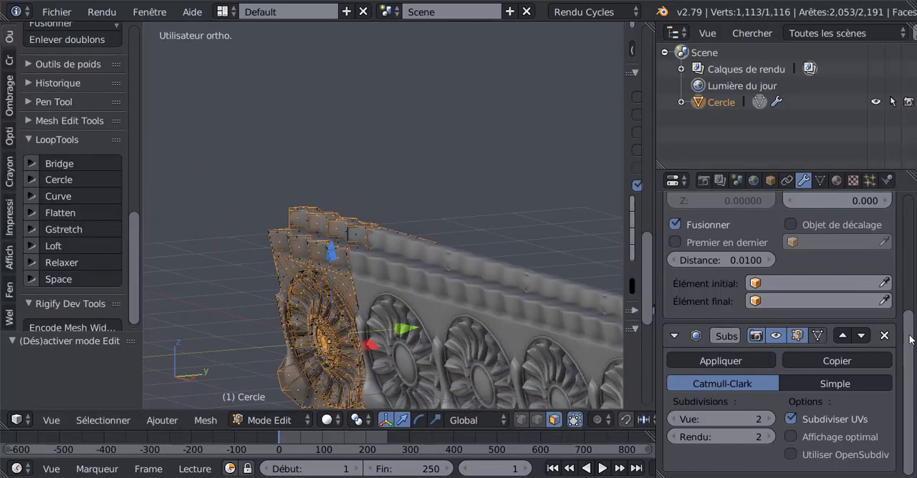
scroll(911, 339, up, 5)
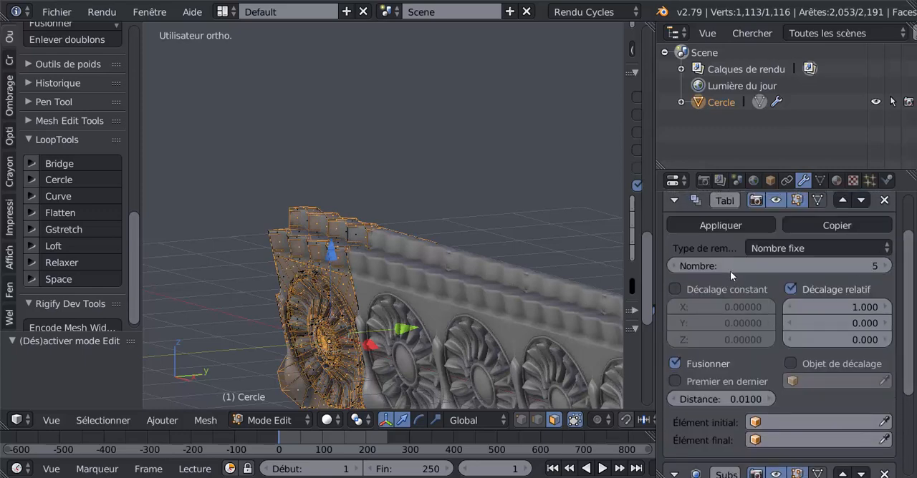
Step: Set the Array modifier's count to 1 and examine the open end of the raised top strip on the single module
click(673, 267)
click(674, 268)
click(674, 268)
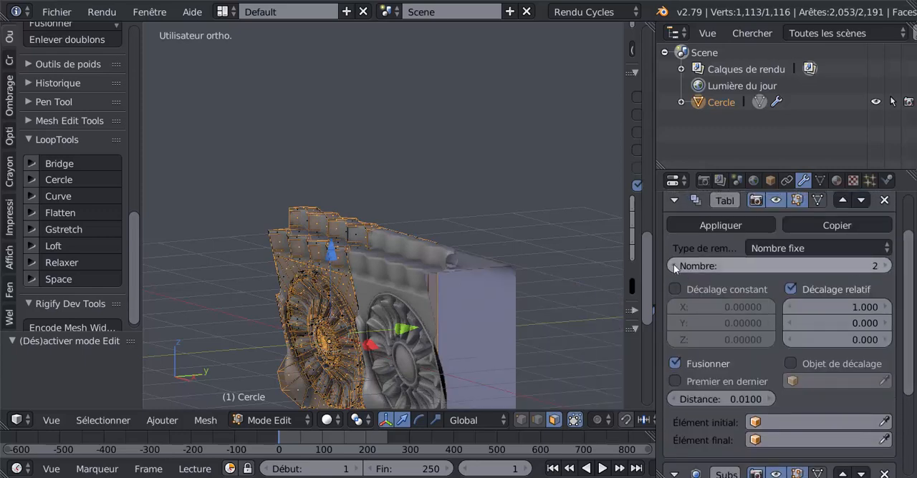
click(674, 268)
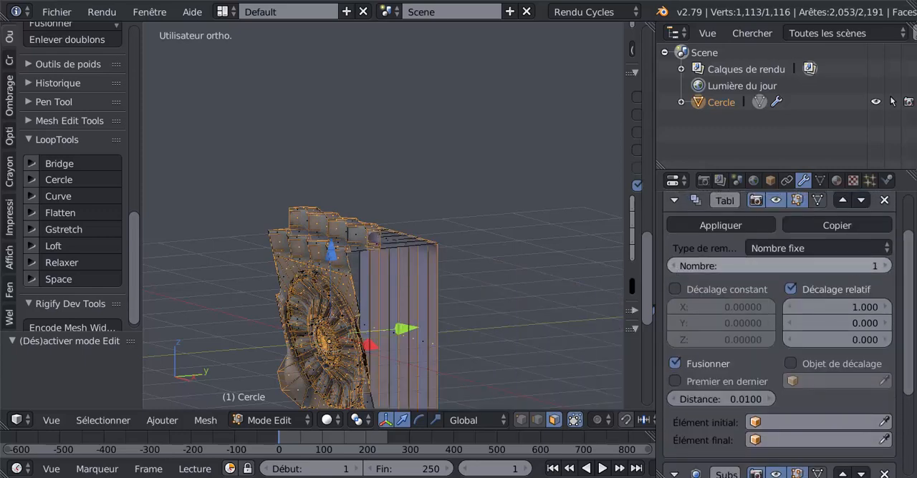
middle_drag(477, 317, 377, 316)
scroll(393, 329, up, 5)
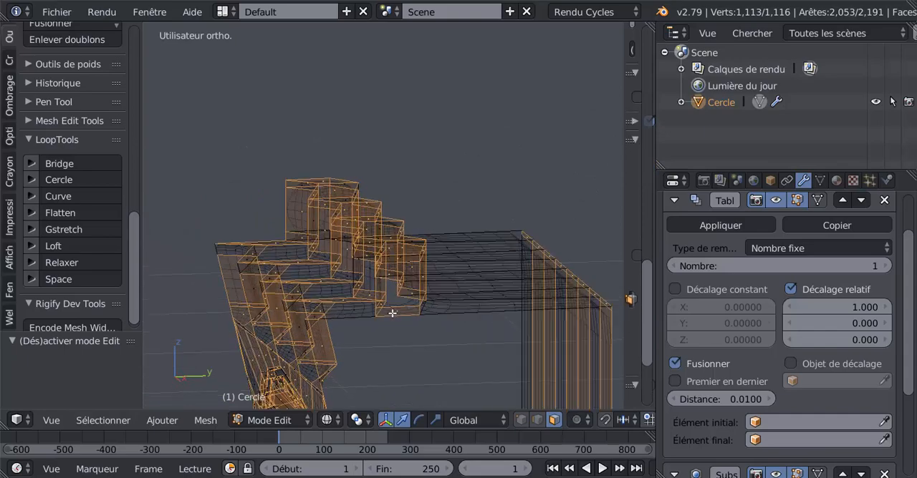
middle_drag(396, 331, 454, 317)
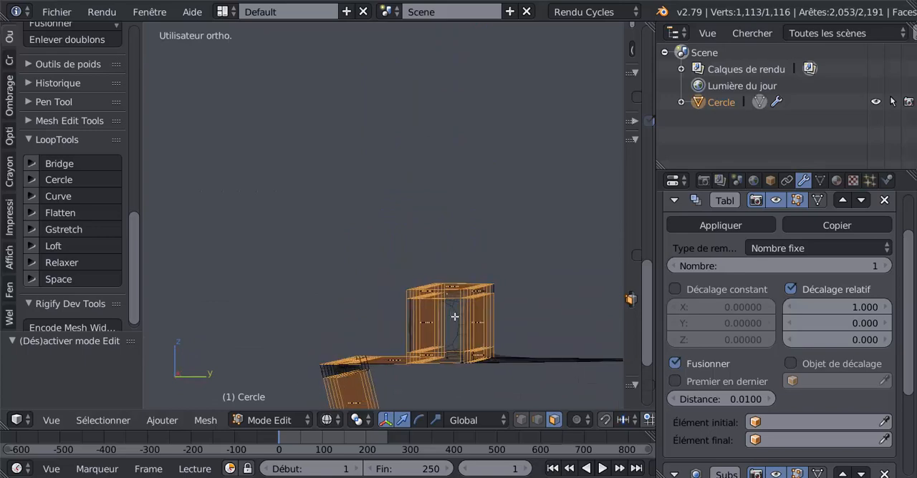
Step: Deselect the mesh, show it in solid shading and examine the ends of the raised top strip
key(a)
key(z)
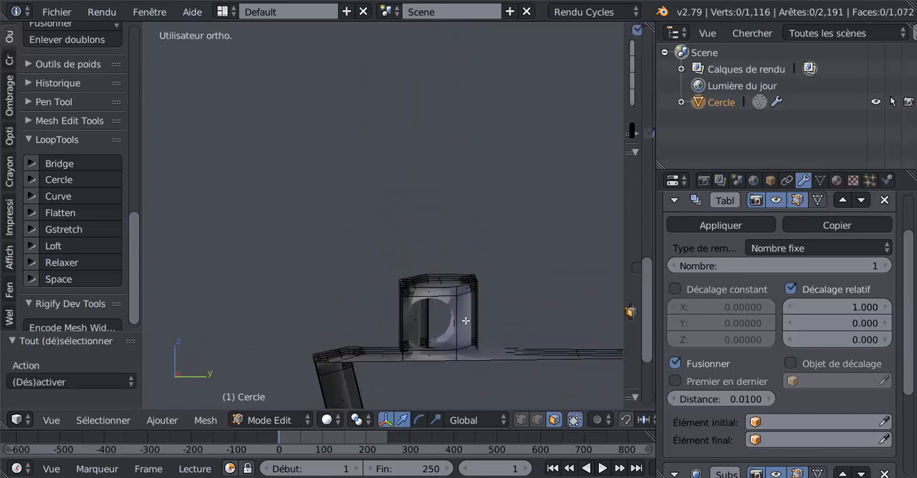
middle_drag(469, 322, 415, 344)
middle_drag(353, 321, 609, 337)
scroll(711, 399, down, 5)
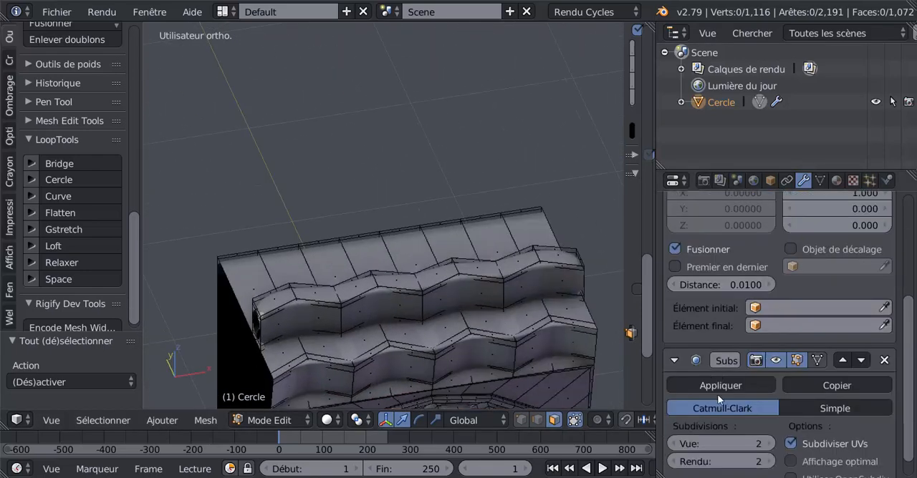
Step: Set the Subsurf modifier's view subdivisions to 0 to check the unsmoothed strip, then restore them to 2
click(674, 419)
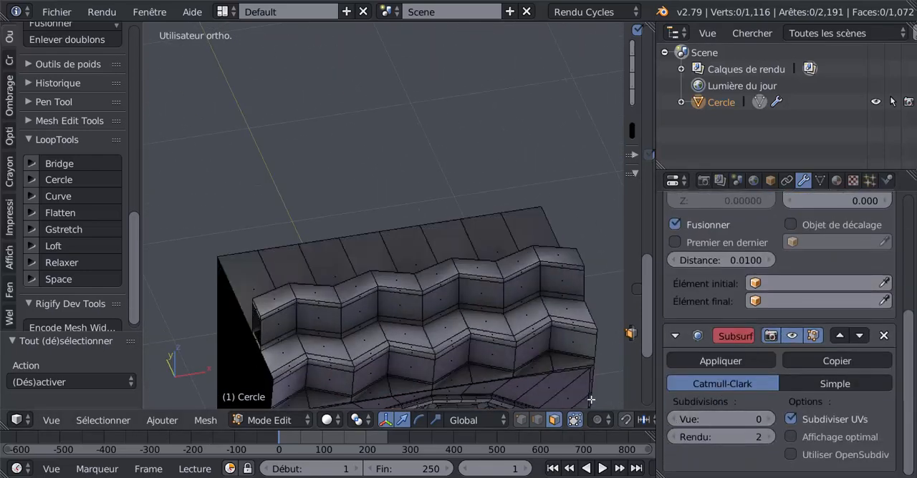
middle_drag(401, 307, 506, 322)
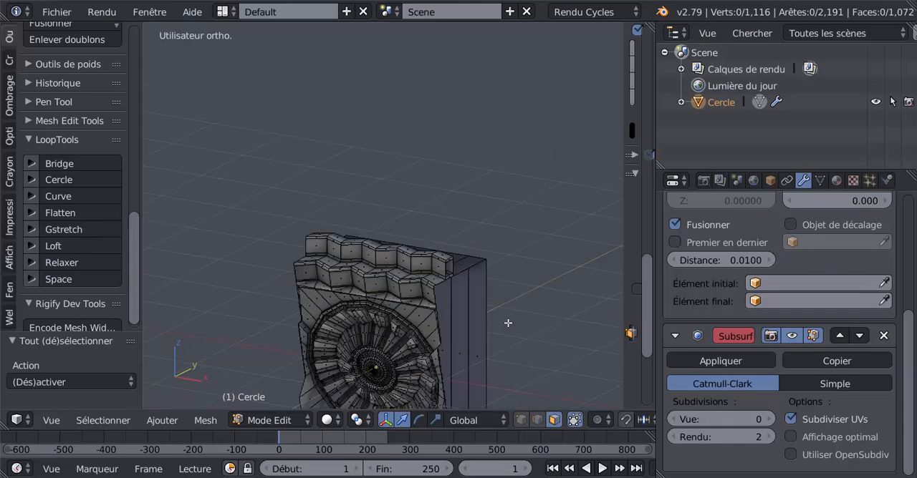
click(769, 419)
click(769, 420)
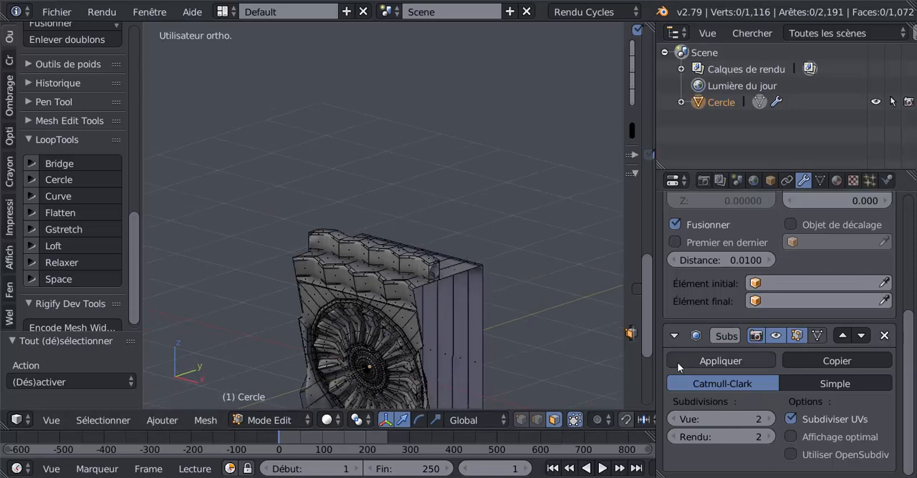
Step: Set the Array modifier's count to 4 and examine the joints between the copies along the top strip
scroll(908, 318, up, 4)
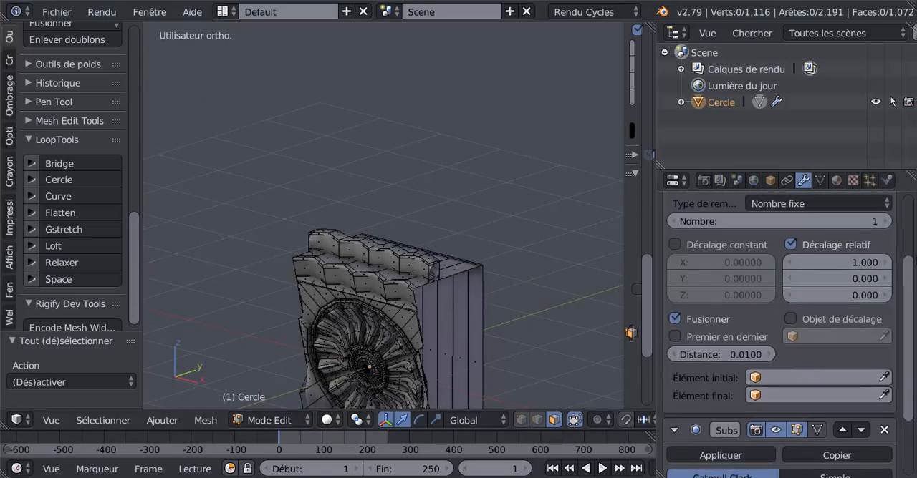
click(887, 238)
click(886, 238)
click(886, 237)
scroll(456, 272, down, 3)
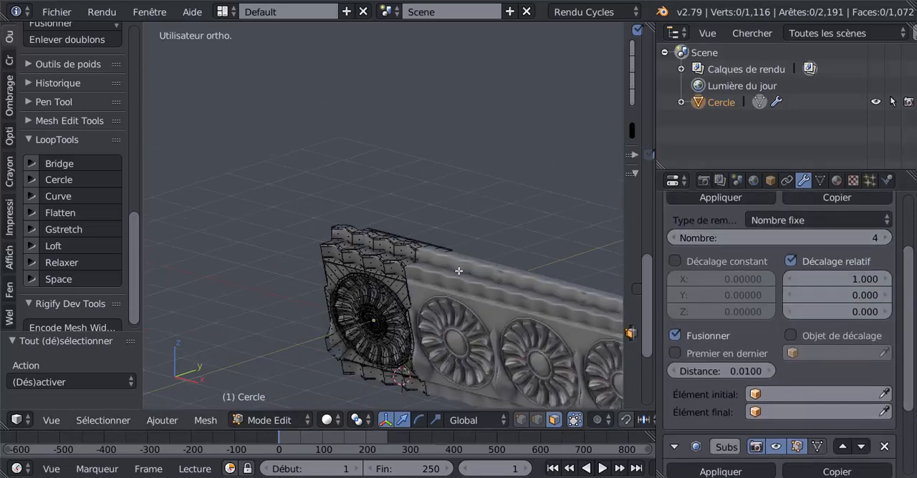
middle_drag(492, 284, 438, 256)
scroll(441, 262, up, 6)
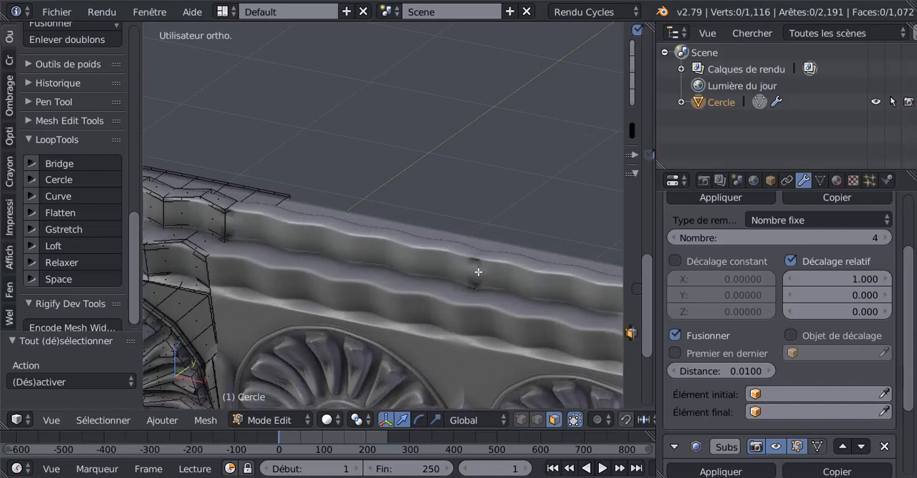
scroll(392, 275, down, 4)
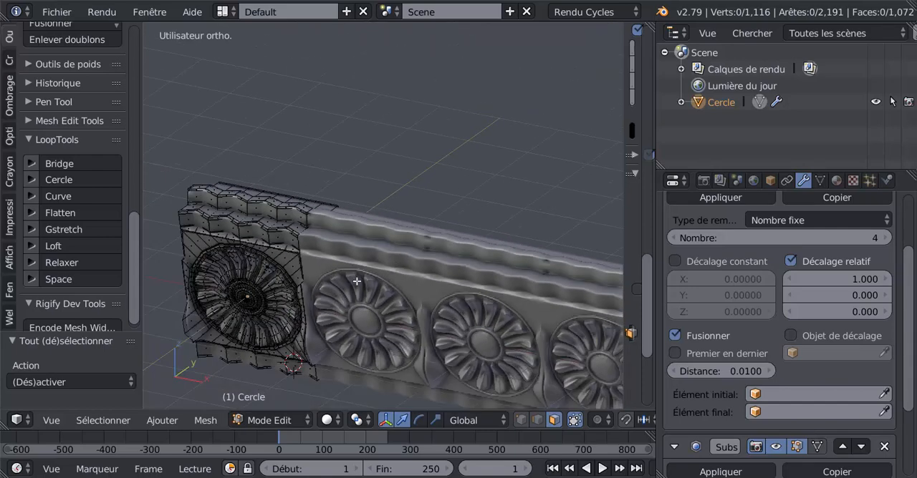
Step: Select the whole mesh and remove its duplicate vertices
key(a)
key(a)
key(a)
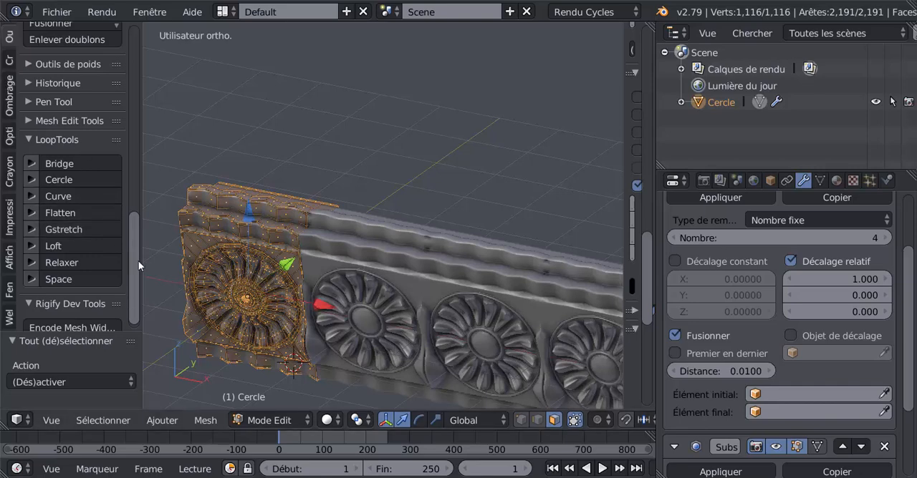
drag(138, 259, 133, 208)
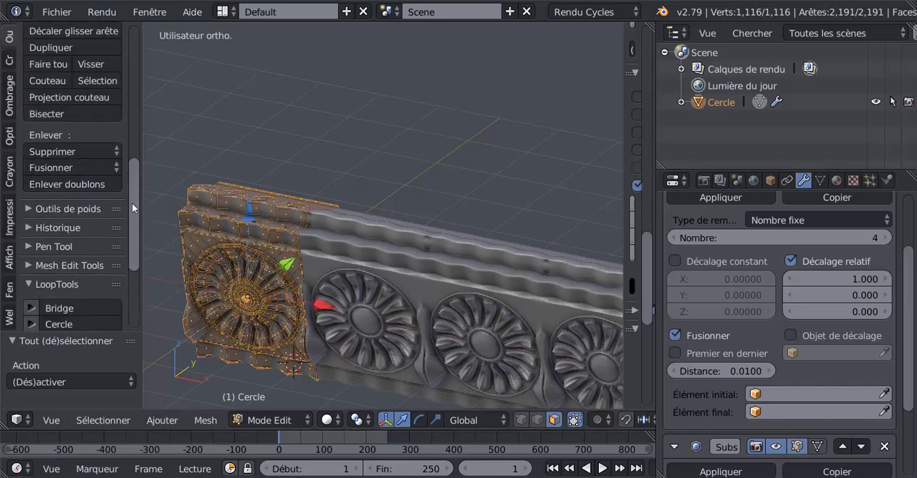
click(50, 185)
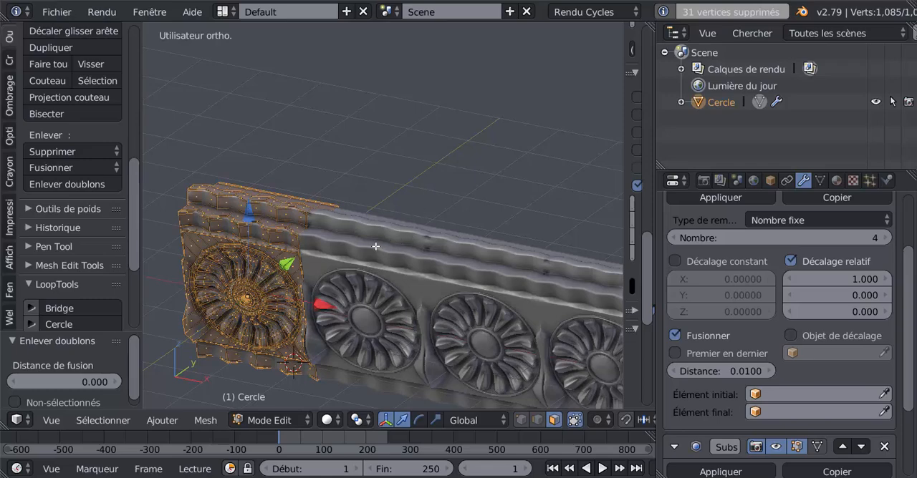
Step: Return to Object mode and examine the joint between the first two copies along the raised top strip
key(KP_Decimal)
key(Tab)
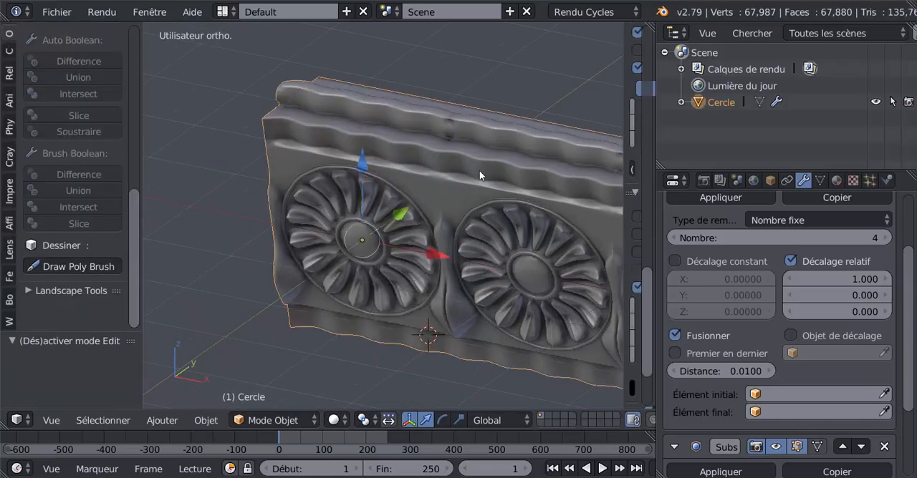
scroll(479, 170, up, 6)
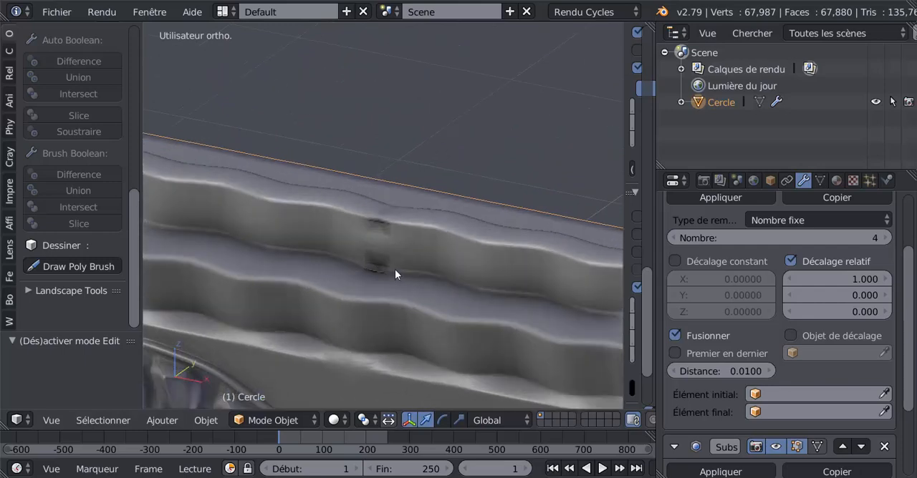
scroll(377, 247, down, 5)
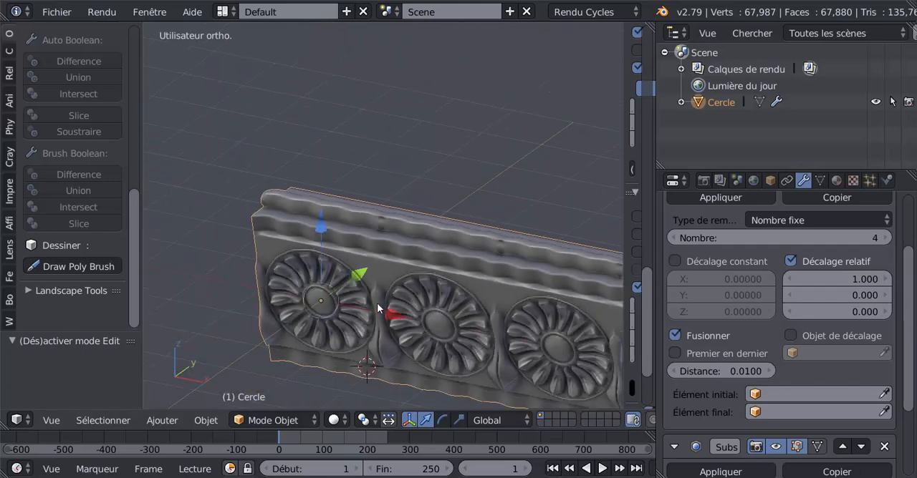
scroll(426, 294, up, 5)
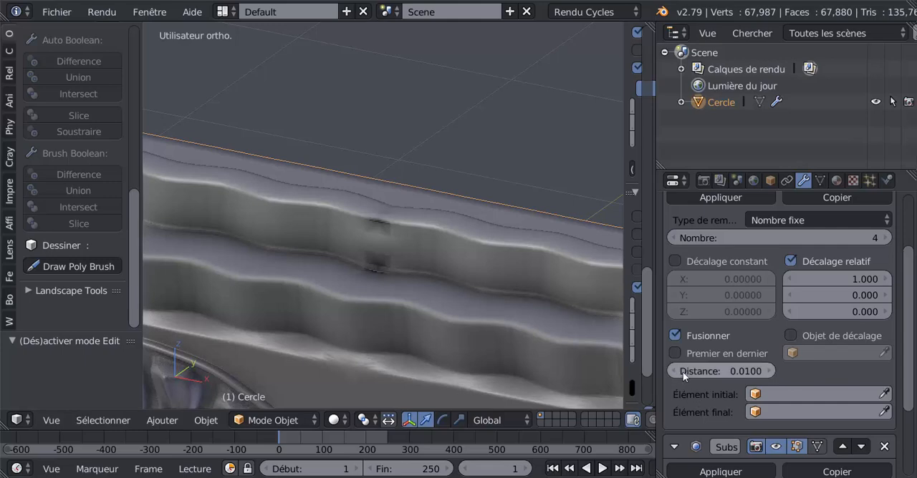
Step: Set the Array modifier's count to 1 and enter Edit mode on the single module
click(671, 238)
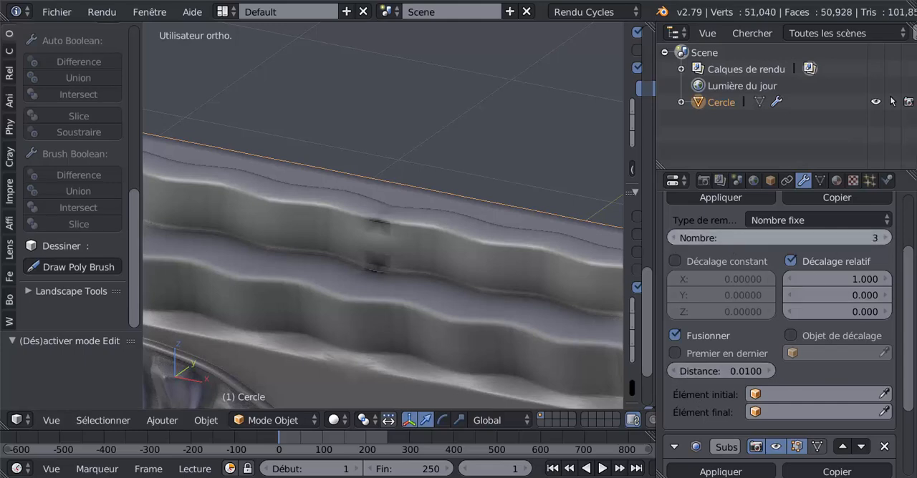
click(673, 239)
click(673, 238)
key(Tab)
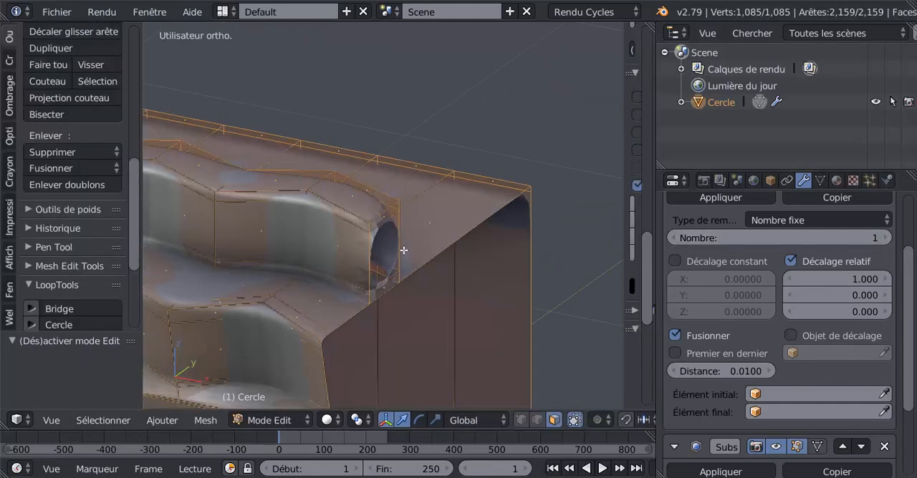
Step: Delete the two small upper and lower faces bordering the hole at the raised top strip's open end
scroll(399, 248, up, 2)
right_click(382, 220)
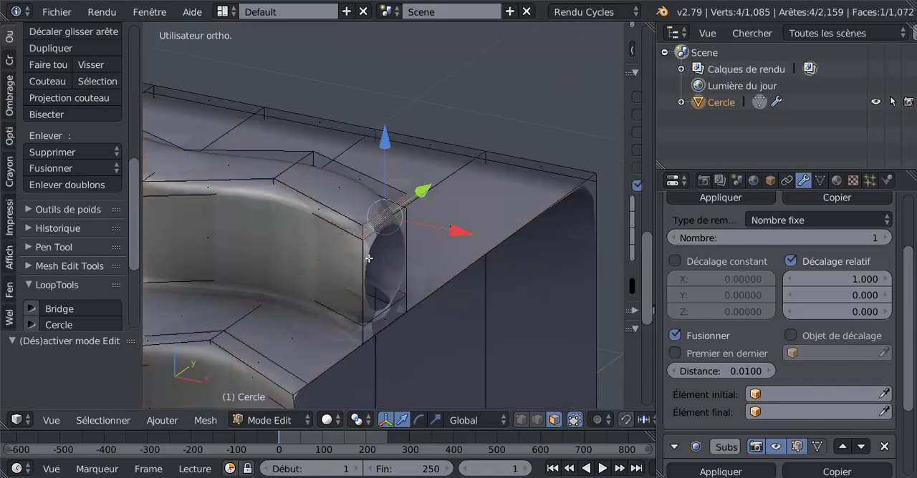
scroll(379, 281, down, 4)
scroll(383, 277, up, 1)
shift+right_click(383, 277)
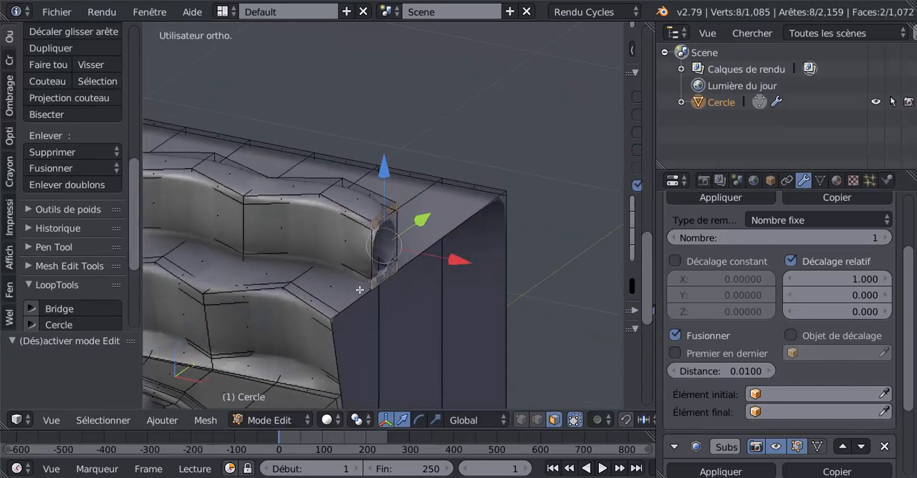
key(x)
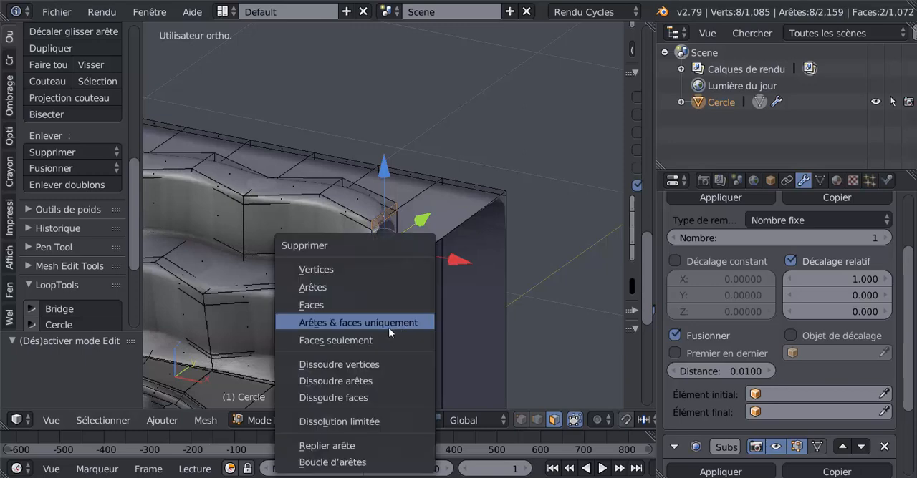
click(362, 306)
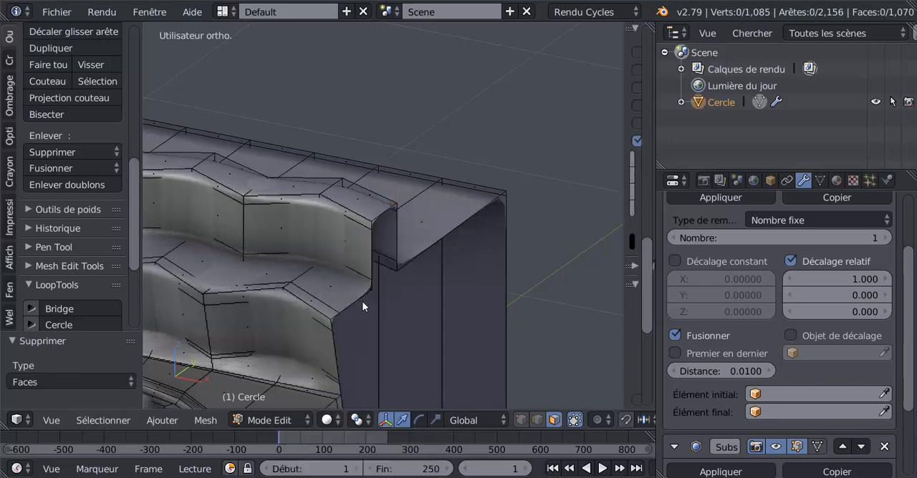
Step: Delete the two matching small faces bordering the hole at the opposite end of the raised top strip
scroll(363, 306, down, 5)
middle_drag(431, 311, 494, 265)
scroll(494, 251, up, 4)
right_click(505, 229)
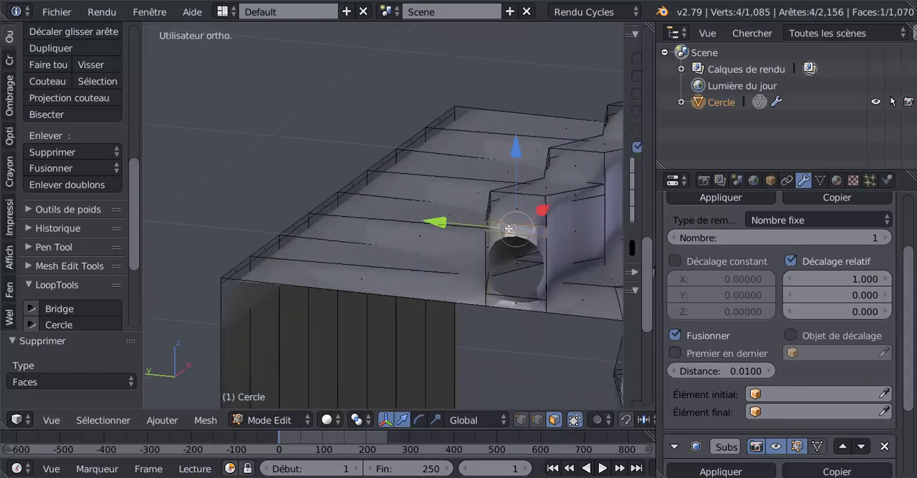
right_click(510, 299)
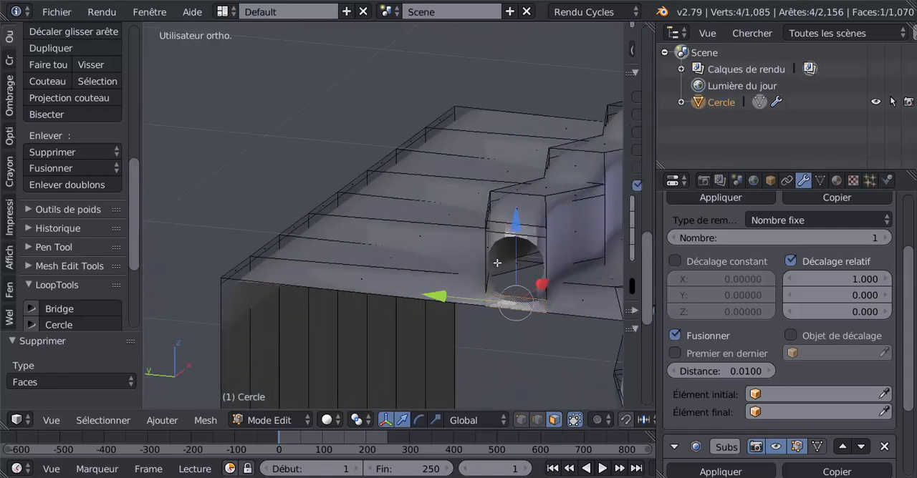
shift+right_click(512, 230)
key(x)
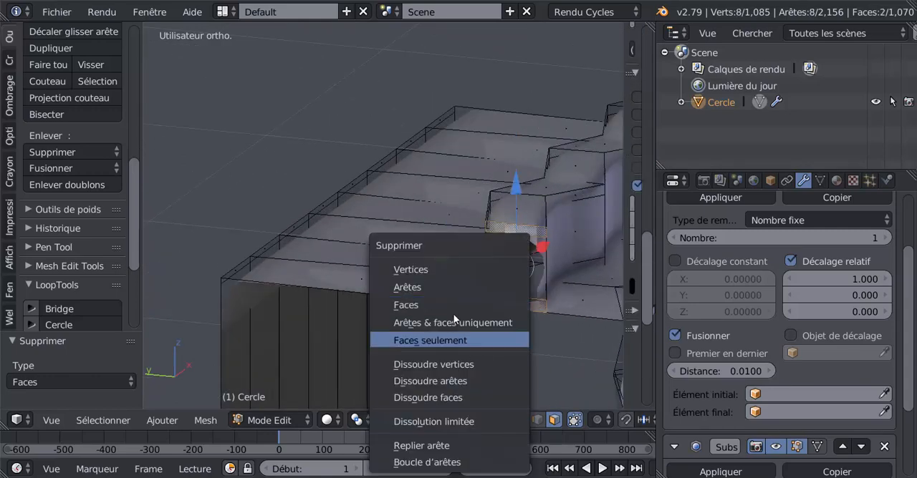
click(452, 307)
Step: Set the Array modifier's count to 4
scroll(458, 301, down, 3)
middle_drag(510, 324, 343, 324)
scroll(463, 311, down, 5)
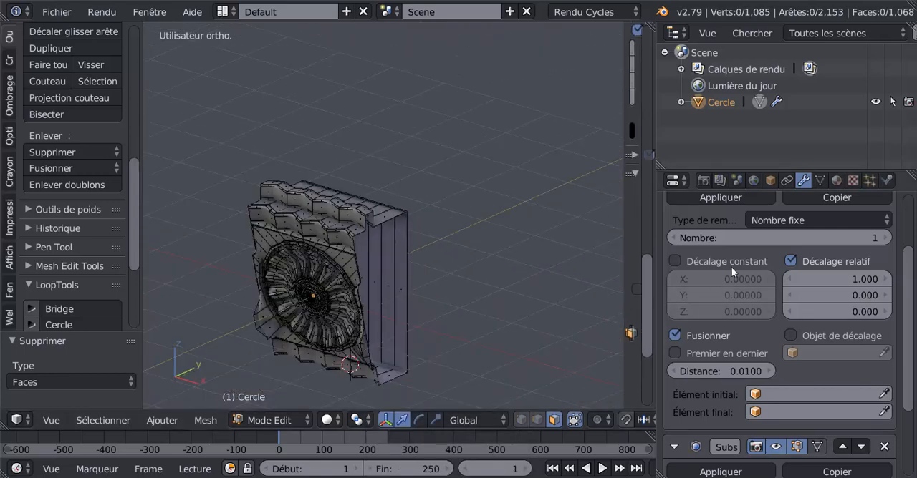
click(886, 235)
click(887, 235)
click(887, 234)
Step: Return to Object mode and examine the joints of the raised strip along the whole cornice
scroll(409, 330, down, 4)
middle_drag(409, 330, 353, 313)
key(Tab)
scroll(372, 294, up, 4)
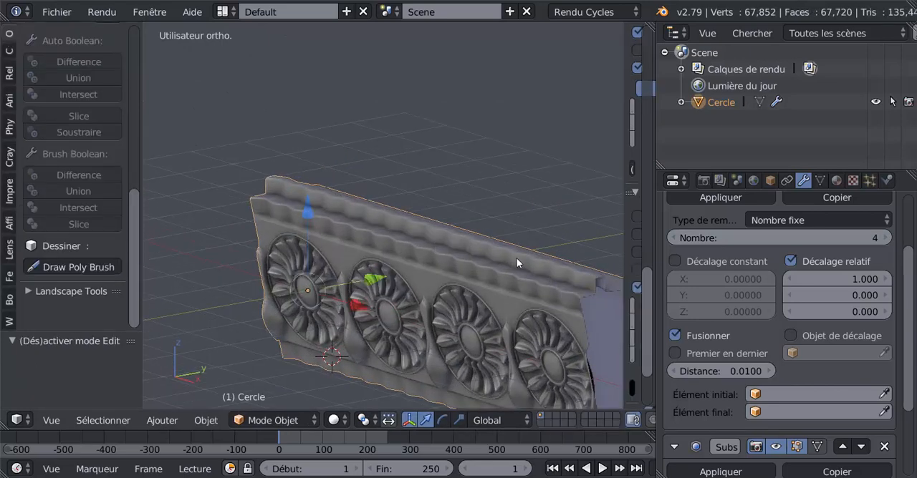
scroll(322, 333, down, 3)
key(Tab)
key(Tab)
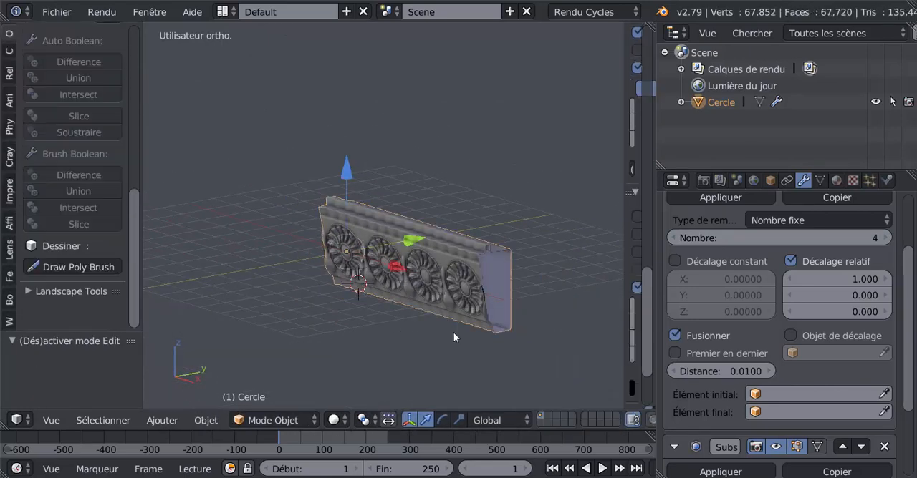
shift+middle_drag(571, 298, 452, 301)
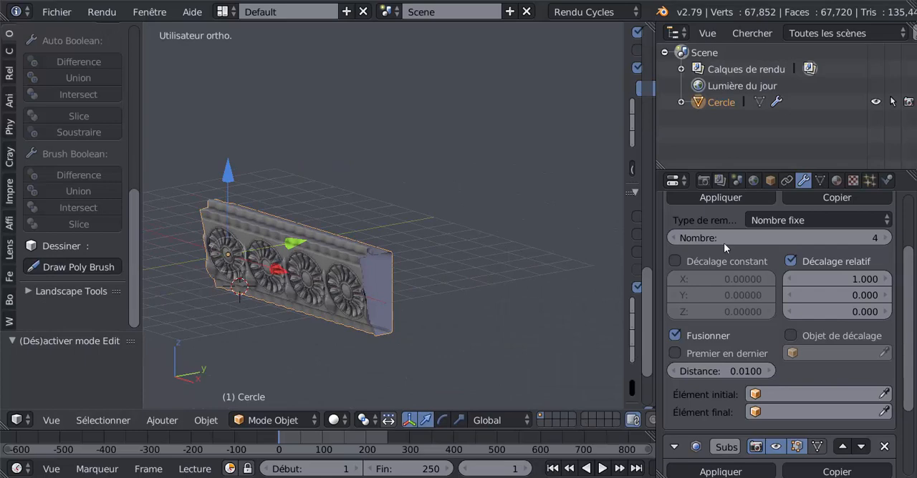
Step: Set the Array modifier's count to 8 and scale the whole cornice uniformly to about 0.235
click(887, 238)
click(887, 239)
click(886, 239)
click(887, 238)
middle_drag(494, 336, 446, 346)
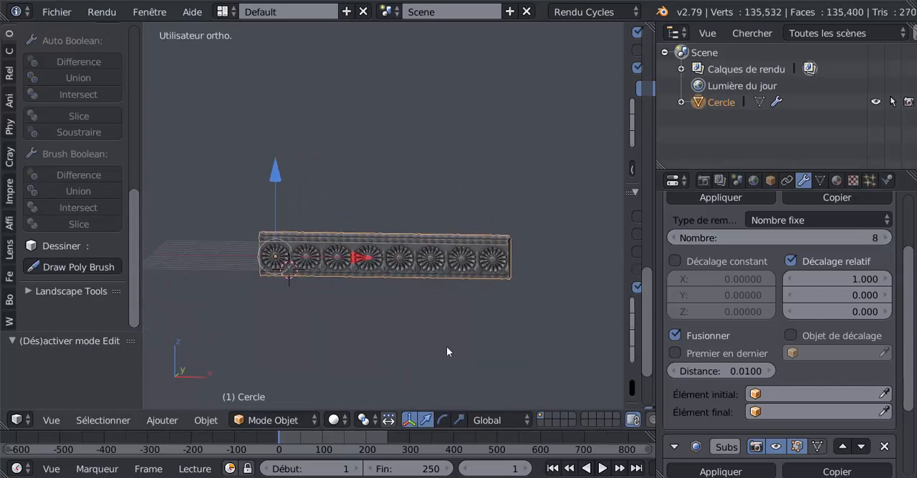
key(s)
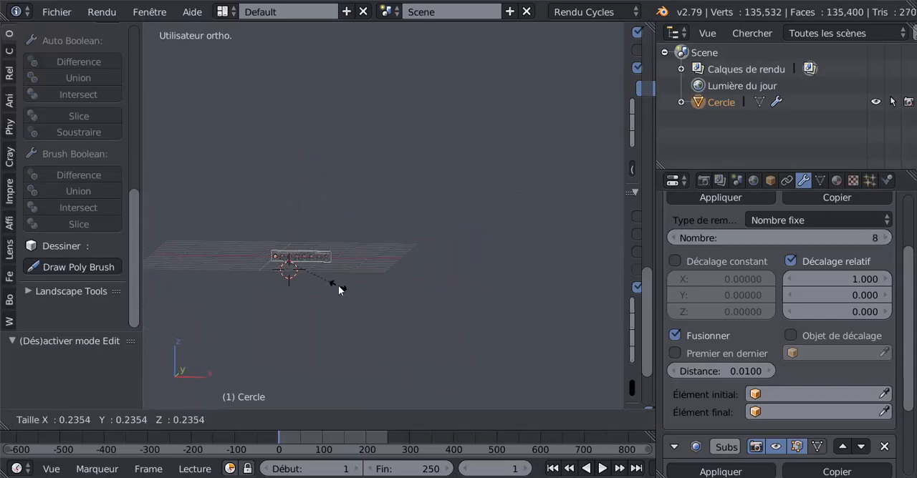
click(338, 285)
Step: Set the Array modifier's count to 9 and apply the modifier to the cornice mesh
click(887, 239)
middle_drag(507, 290, 482, 301)
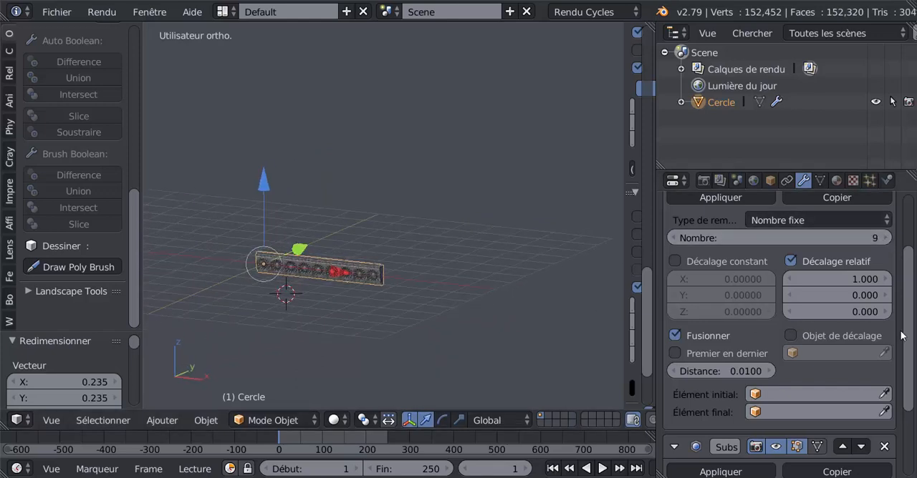
scroll(908, 322, up, 5)
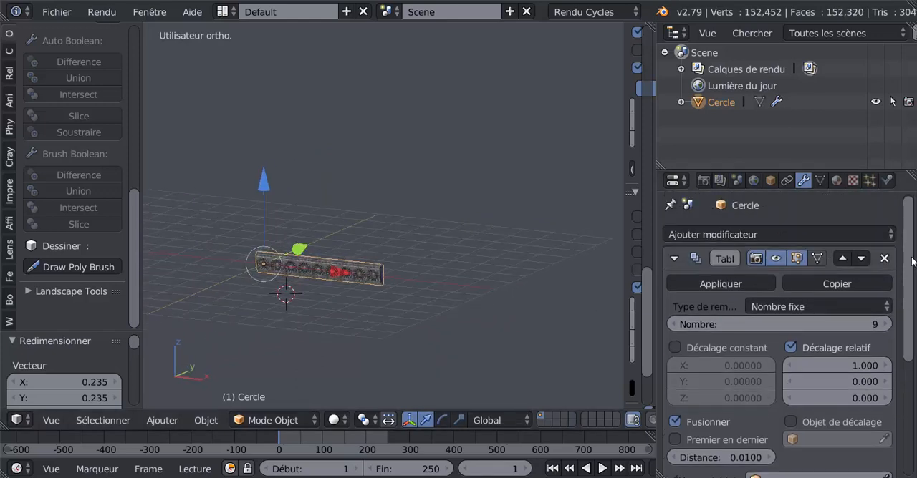
click(720, 285)
middle_drag(539, 325, 427, 354)
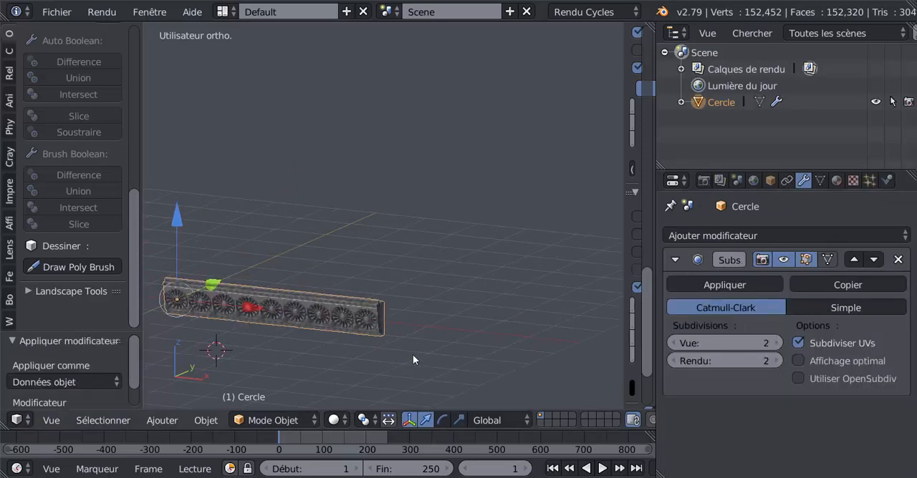
Step: In Edit mode with vertex selection, select the boundary loop around the cornice's open far end
key(Tab)
middle_drag(414, 356, 419, 322)
key(KP_3)
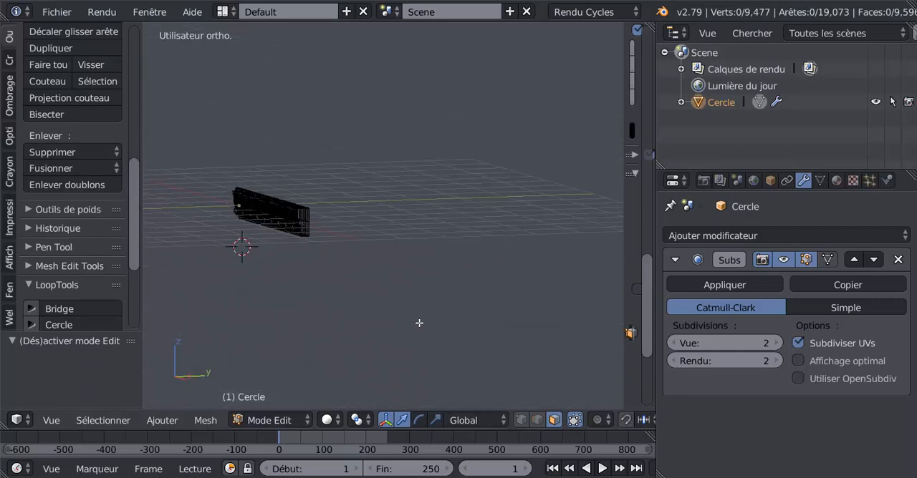
shift+middle_drag(337, 293, 450, 255)
scroll(344, 252, up, 4)
scroll(412, 253, up, 2)
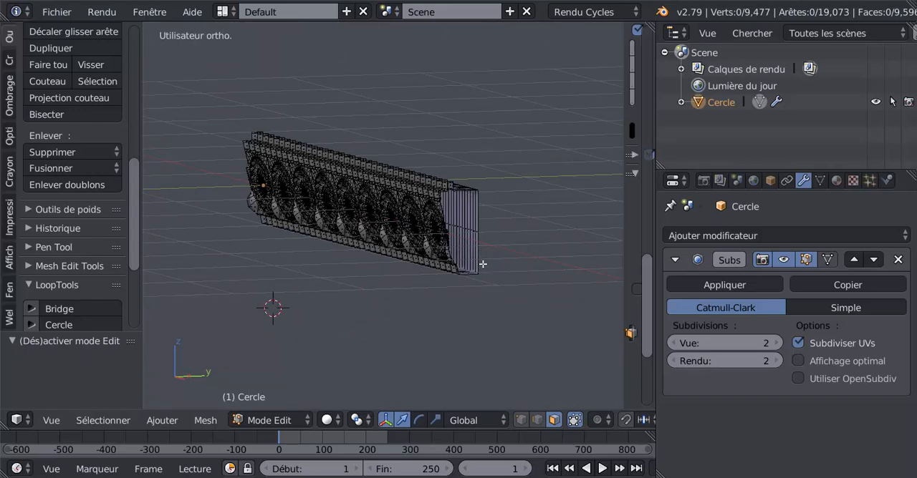
click(522, 422)
alt+right_click(482, 244)
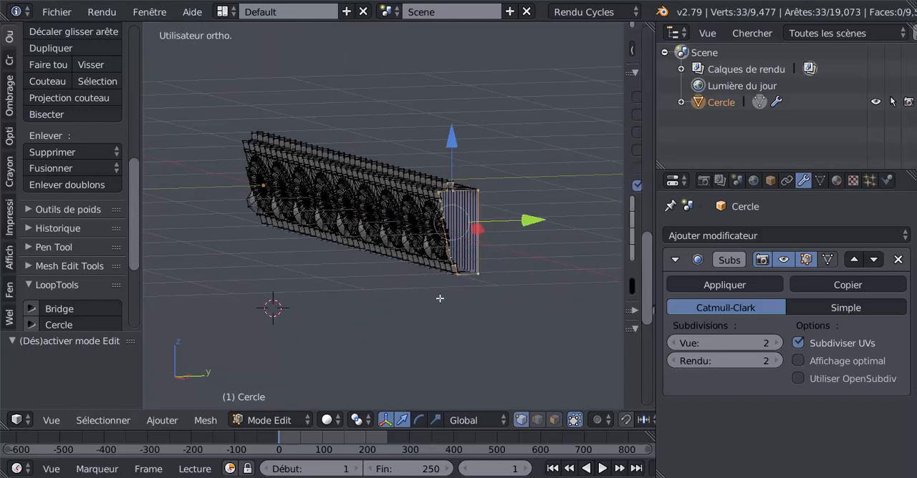
Step: In top view, extrude the selected end outline about 0.468 outward along X as a plain end section
middle_drag(440, 299, 486, 316)
key(KP_7)
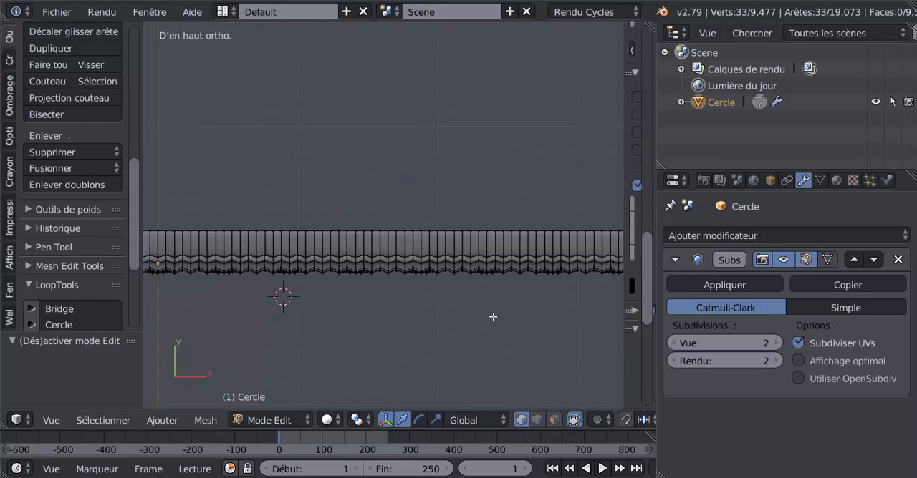
shift+middle_drag(526, 349, 237, 326)
scroll(370, 325, up, 3)
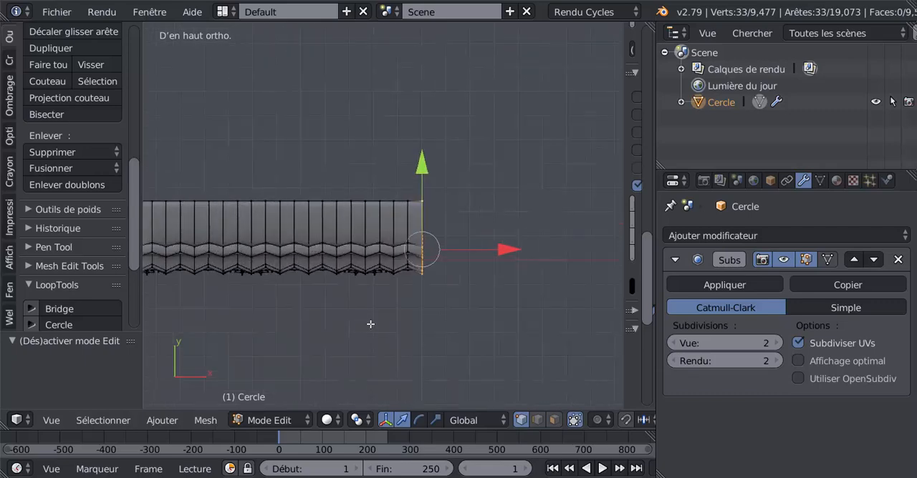
scroll(370, 324, up, 3)
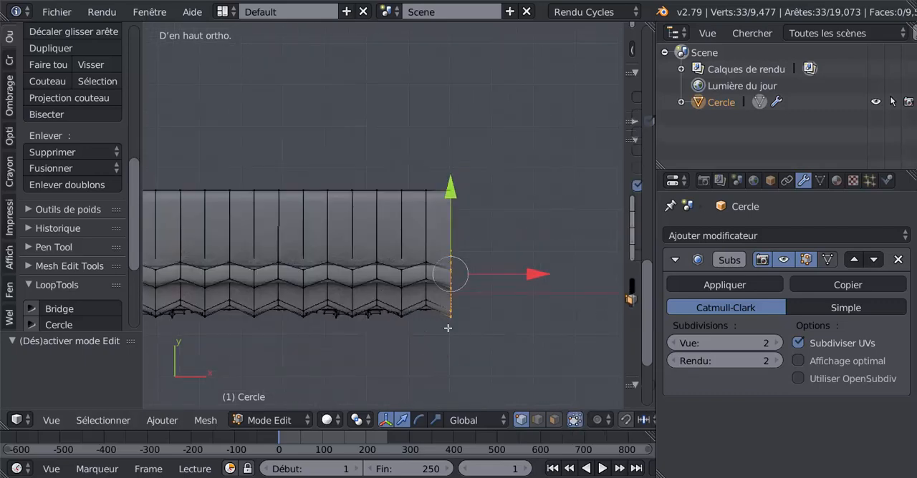
scroll(449, 327, down, 4)
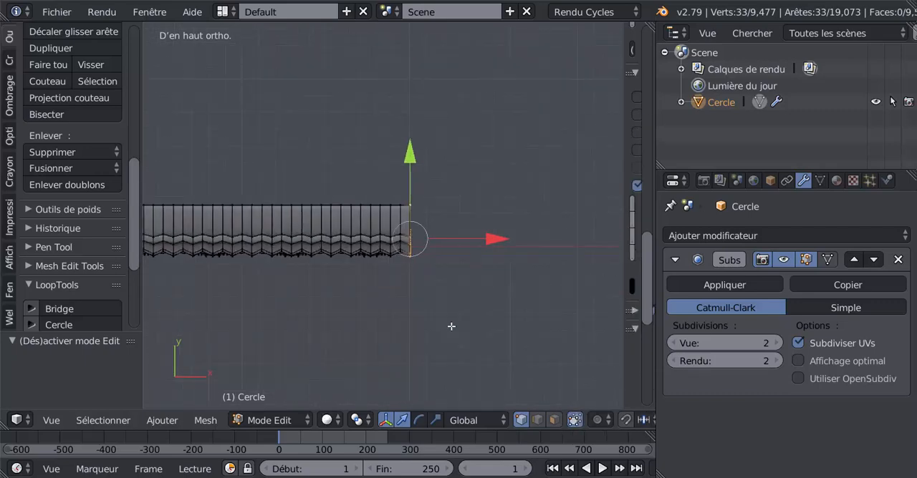
key(e)
key(Escape)
drag(494, 247, 581, 247)
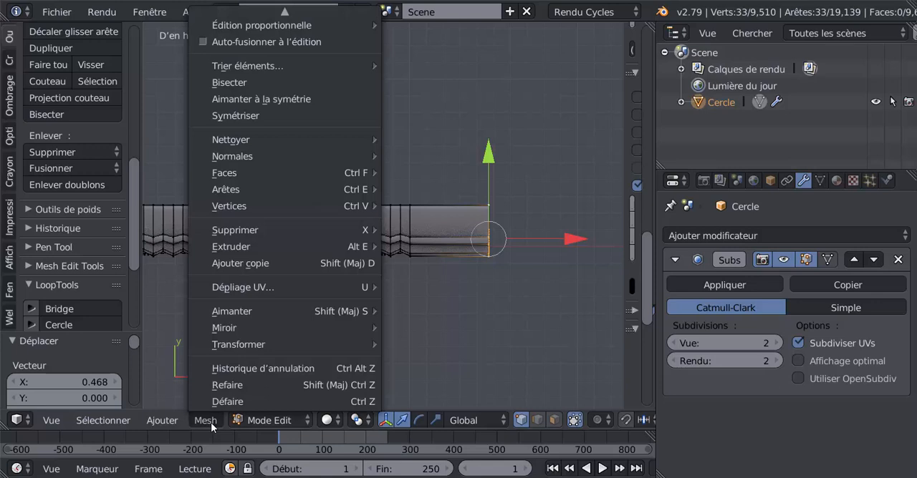
Step: Shear the extruded end outline by about -0.680 in top view to slant it like a mitred corner
mouse_move(231, 345)
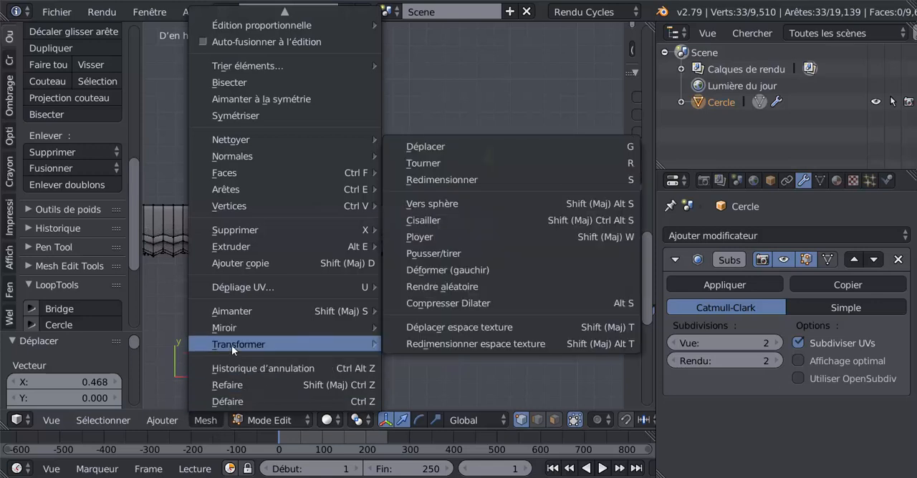
click(444, 222)
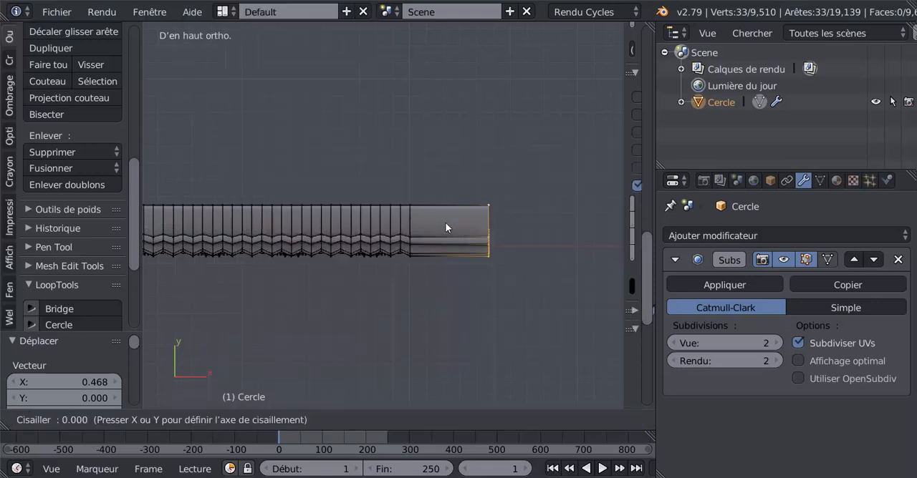
click(280, 240)
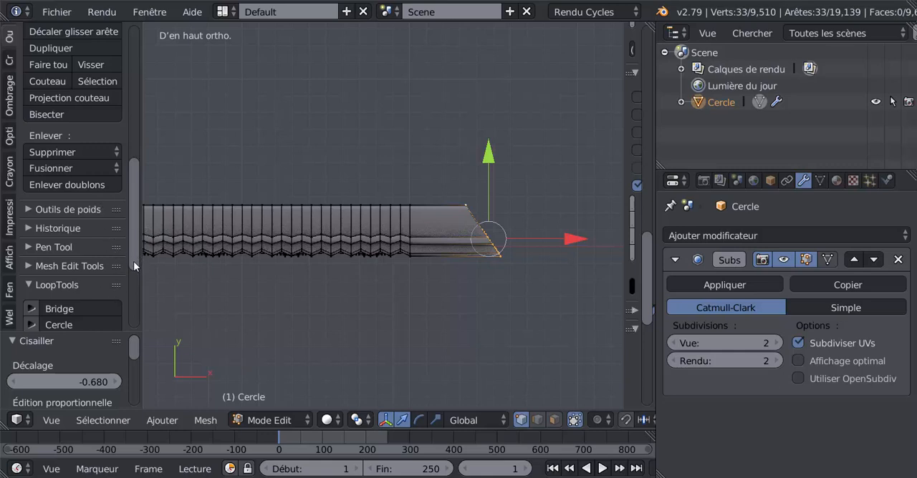
Step: Open the Shear operation's offset value for editing
scroll(119, 300, down, 3)
drag(93, 333, 93, 109)
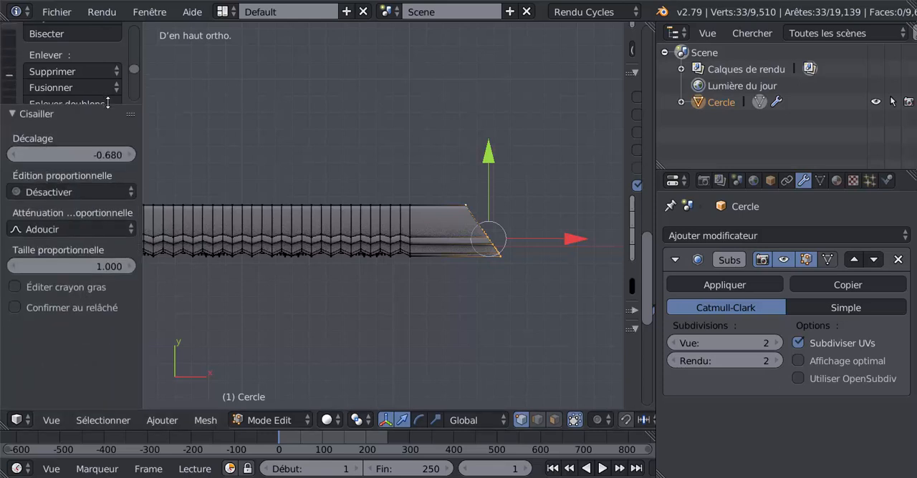
click(111, 158)
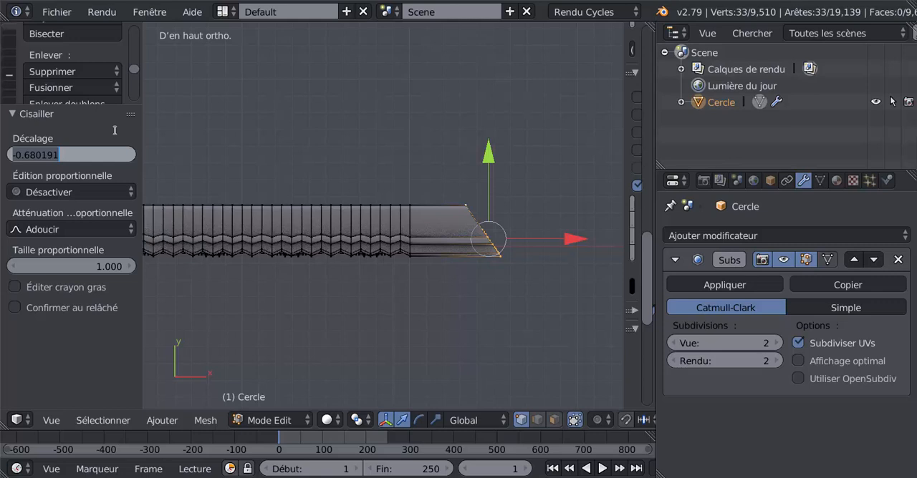
Step: Set the Shear offset of the slanted end outline to -1 and move that end about -0.234 along X
text(-1)
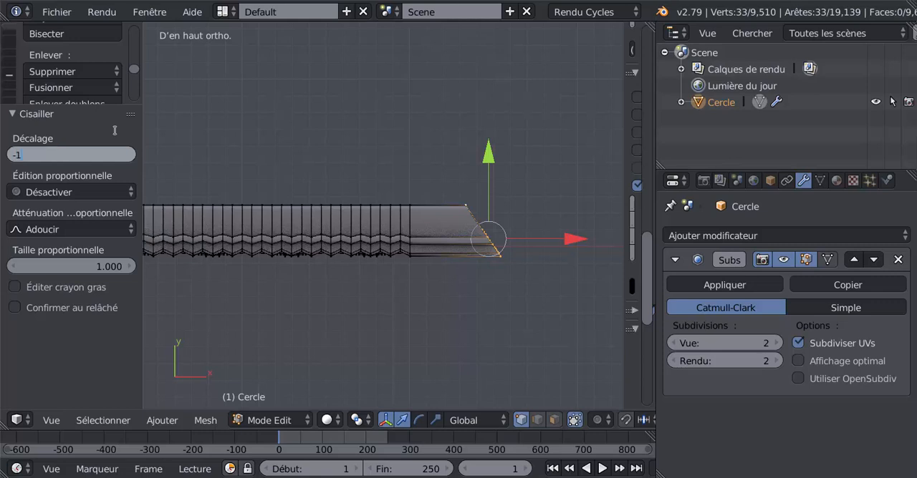
key(Return)
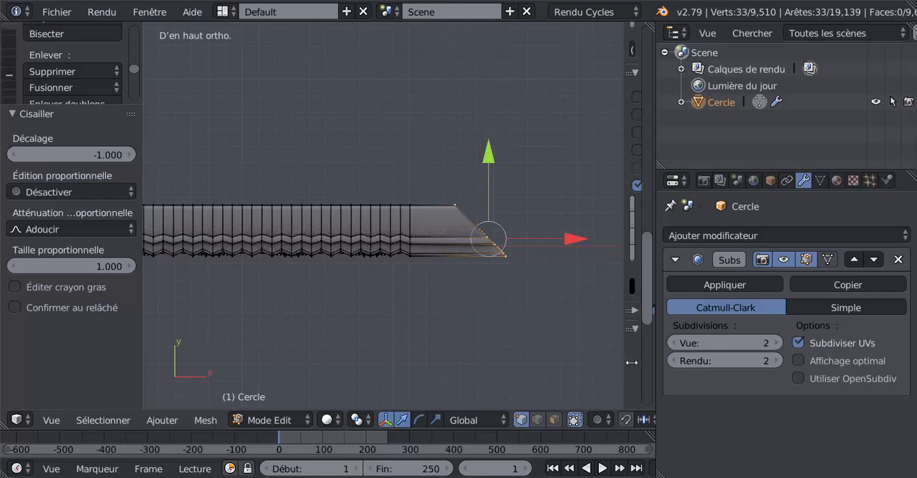
drag(626, 363, 646, 366)
scroll(610, 327, down, 4)
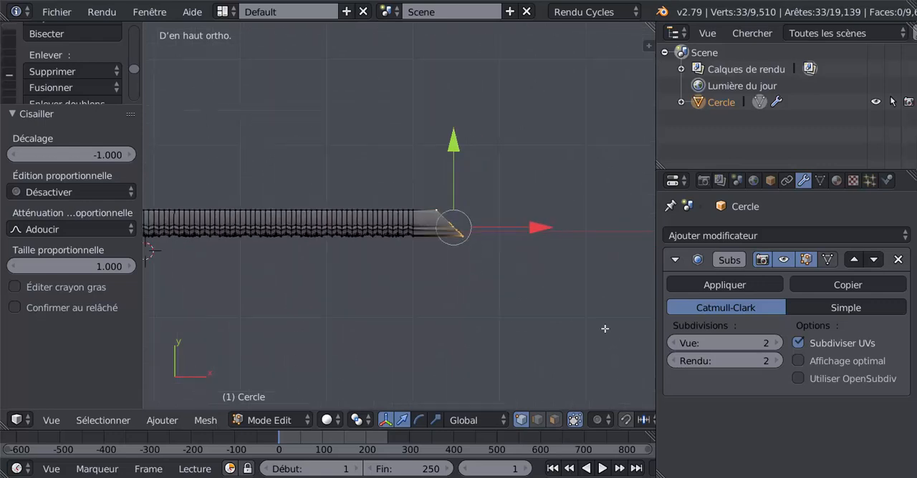
scroll(569, 250, up, 3)
drag(585, 239, 549, 247)
Step: Select the boundary loop at the cornice's opposite end and extrude it about 0.387 outward along negative X
shift+middle_drag(302, 308, 434, 309)
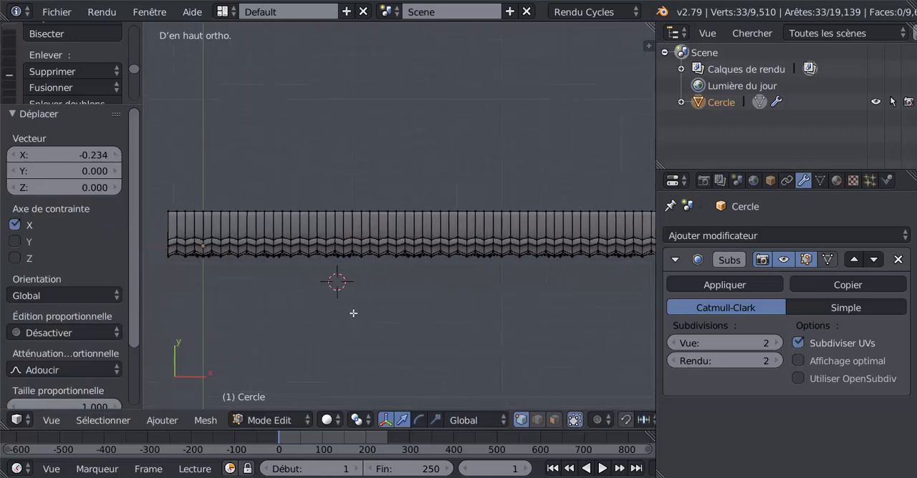
shift+middle_drag(351, 313, 485, 327)
shift+middle_drag(426, 324, 471, 328)
scroll(458, 301, up, 2)
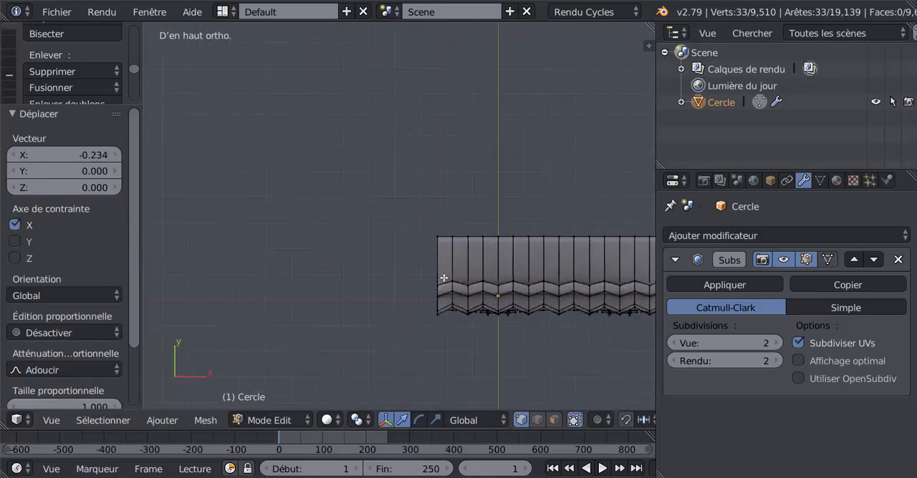
alt+right_click(435, 278)
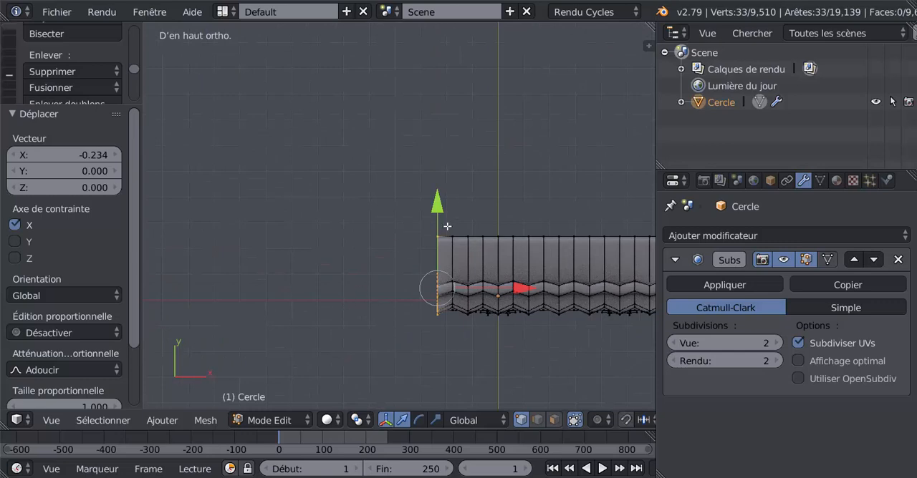
key(e)
click(483, 341)
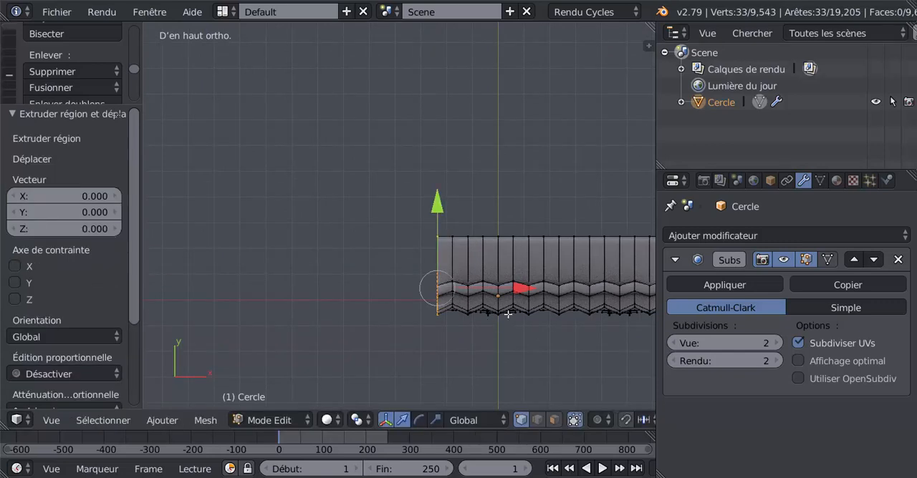
drag(518, 289, 418, 303)
Step: Shear the newly extruded end outline by about 0.728 in top view to slant it as a second mitre
click(205, 420)
mouse_move(232, 346)
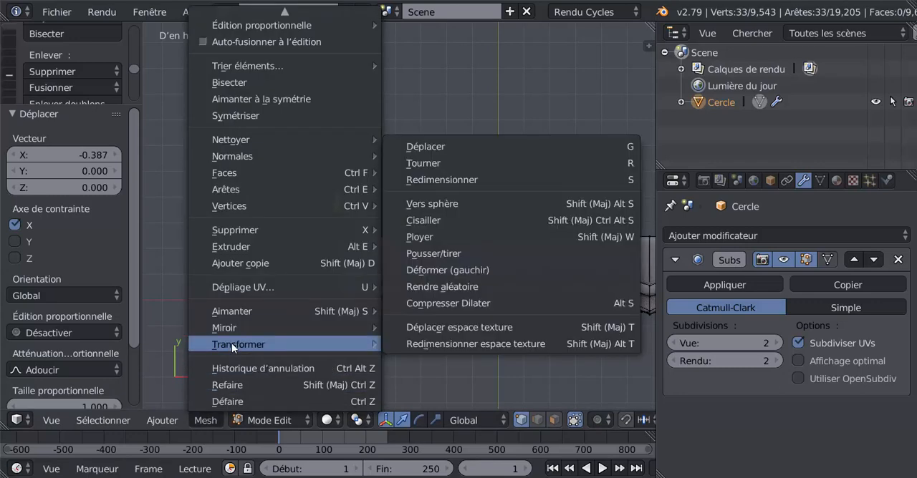
click(424, 219)
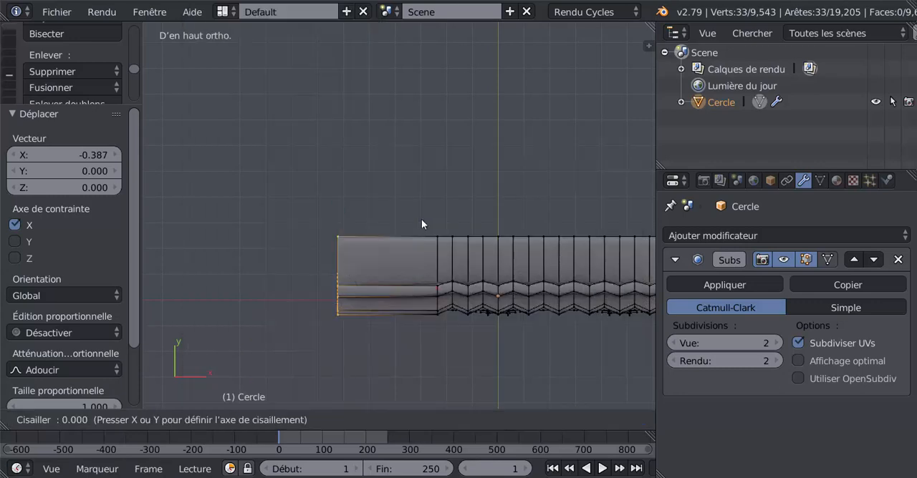
click(611, 247)
Step: Set the Shear offset of the second mitred end to 1
scroll(405, 327, down, 11)
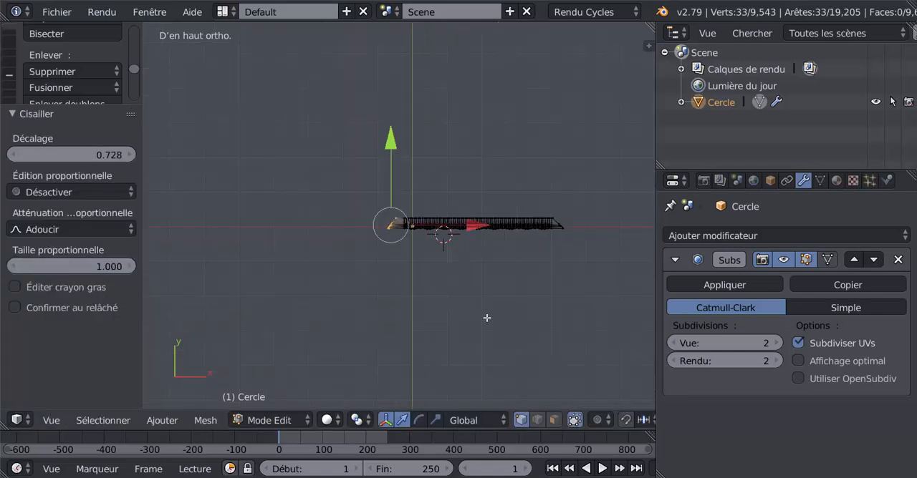
shift+middle_drag(482, 314, 449, 325)
scroll(436, 324, up, 4)
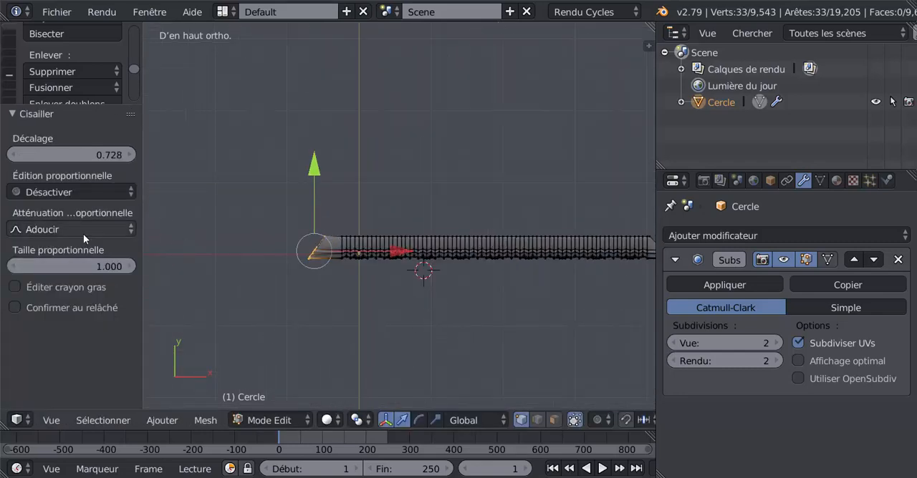
scroll(190, 225, up, 2)
shift+middle_drag(190, 224, 299, 199)
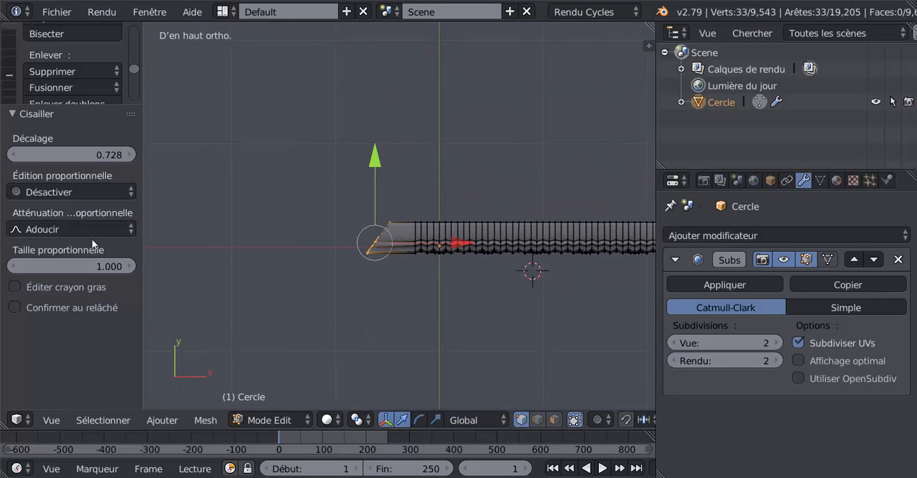
click(114, 154)
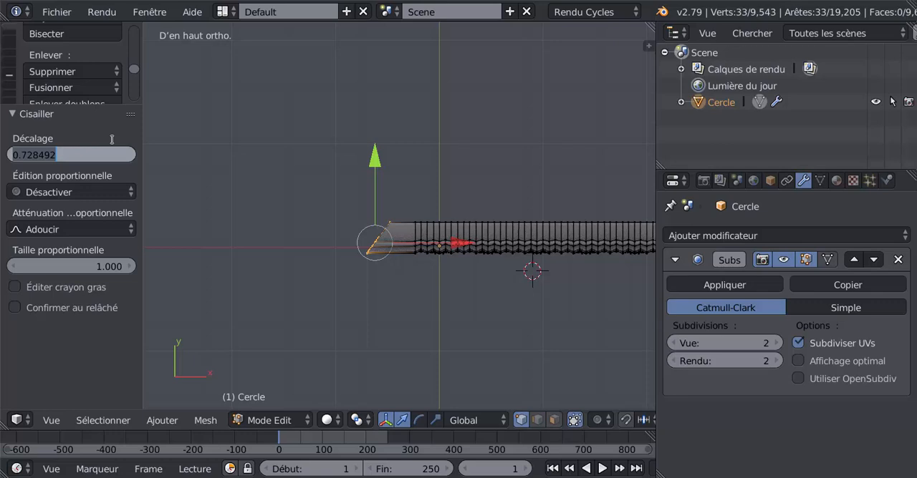
text(1)
key(Return)
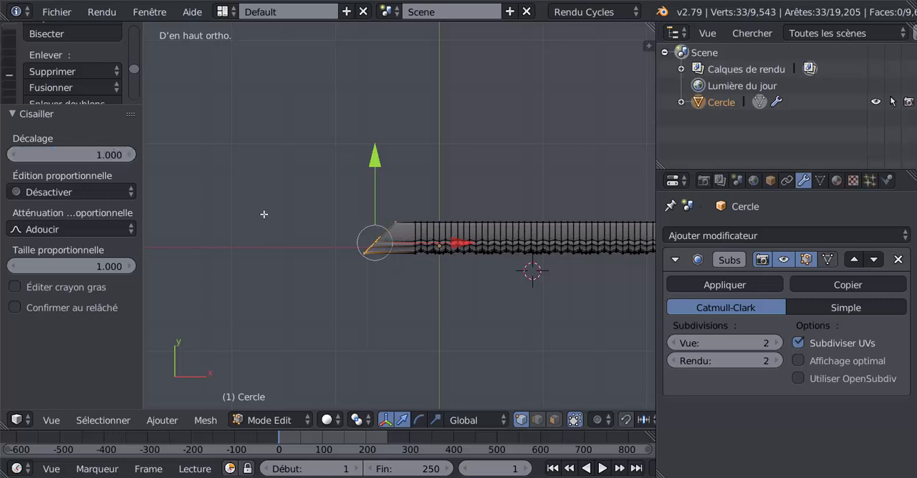
Step: Examine both mitred ends of the cornice in perspective and top view, including the smoothed result in Object mode
middle_drag(264, 214, 310, 308)
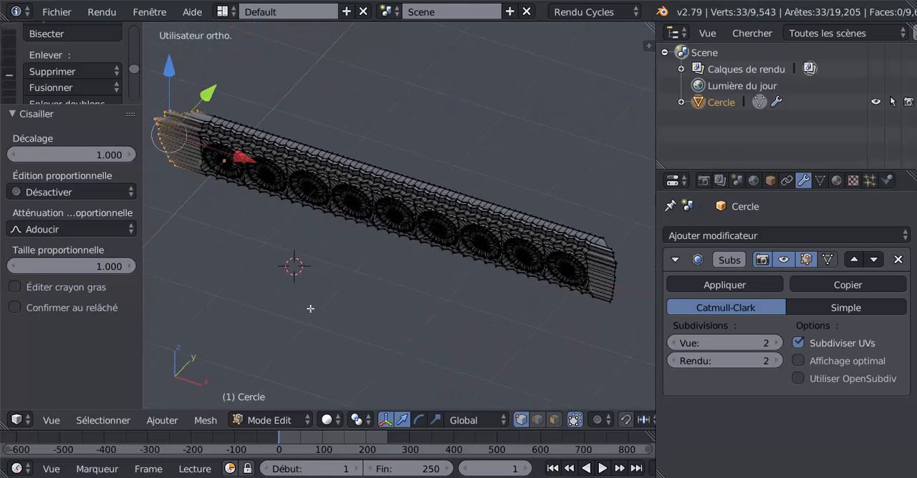
key(KP_7)
scroll(315, 324, down, 3)
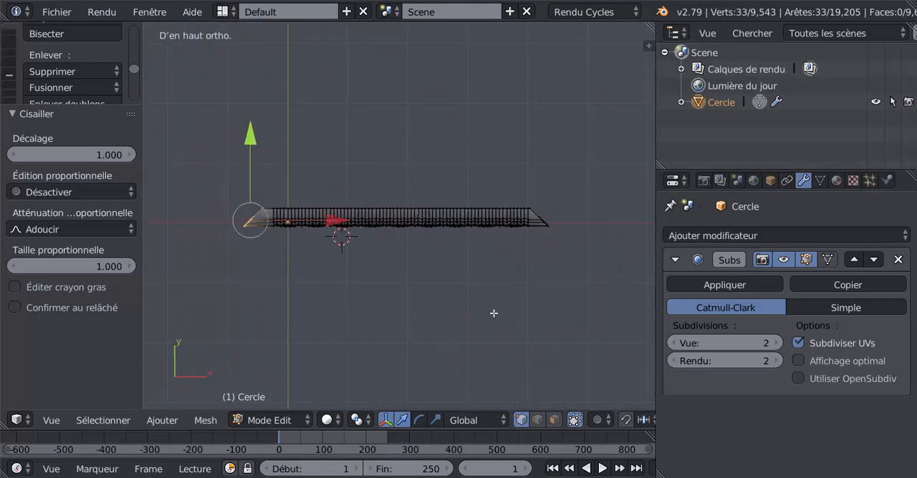
scroll(493, 313, up, 1)
key(Tab)
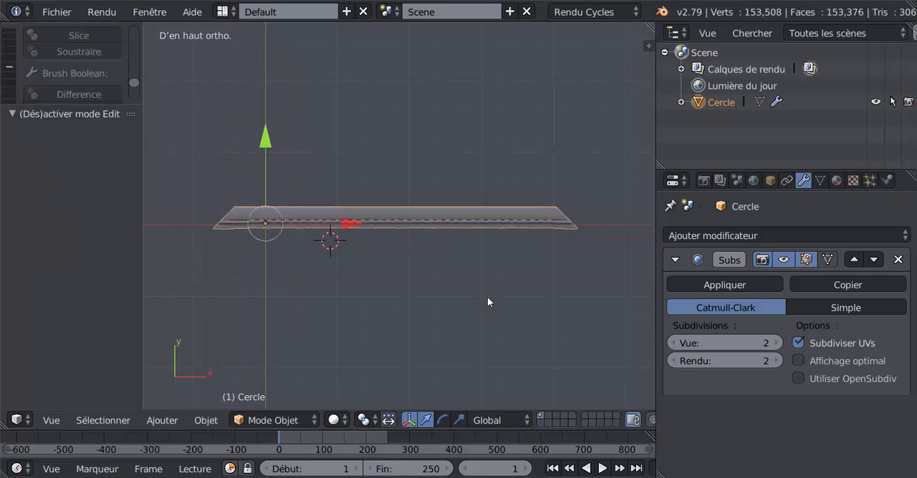
key(Tab)
Step: Move the second mitred end outline about 0.160 inward along X to shorten its plain section
shift+middle_drag(364, 325, 406, 330)
scroll(406, 330, up, 2)
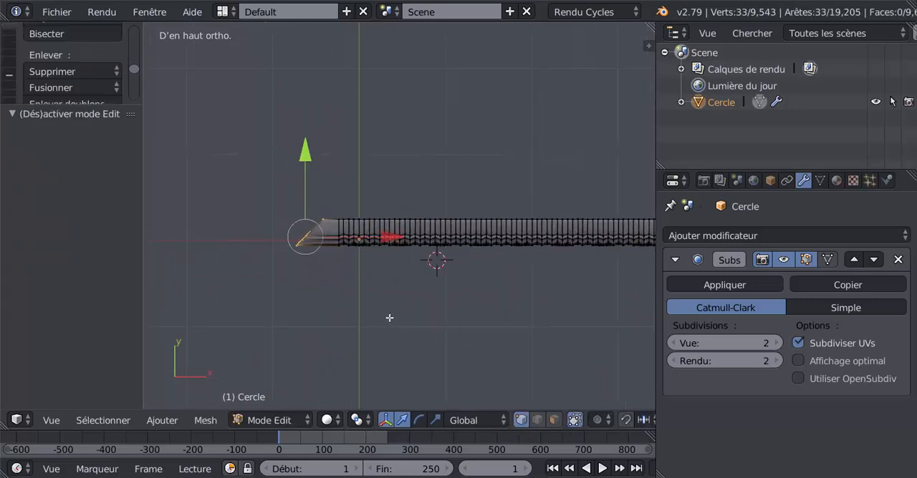
drag(375, 242, 384, 241)
shift+middle_drag(345, 308, 208, 311)
shift+middle_drag(391, 299, 275, 298)
shift+middle_drag(504, 288, 581, 268)
scroll(581, 268, down, 2)
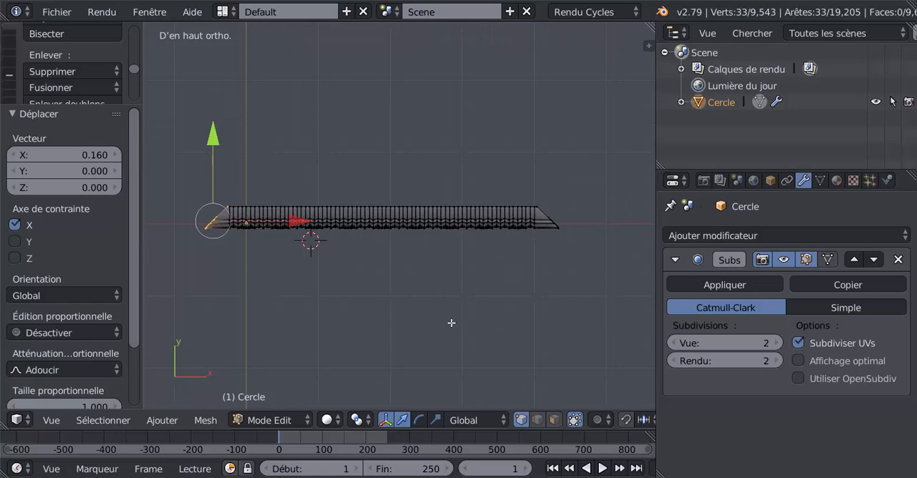
Step: Duplicate the whole cornice mesh in place and rotate the copy 90° about Z
key(a)
scroll(453, 323, down, 1)
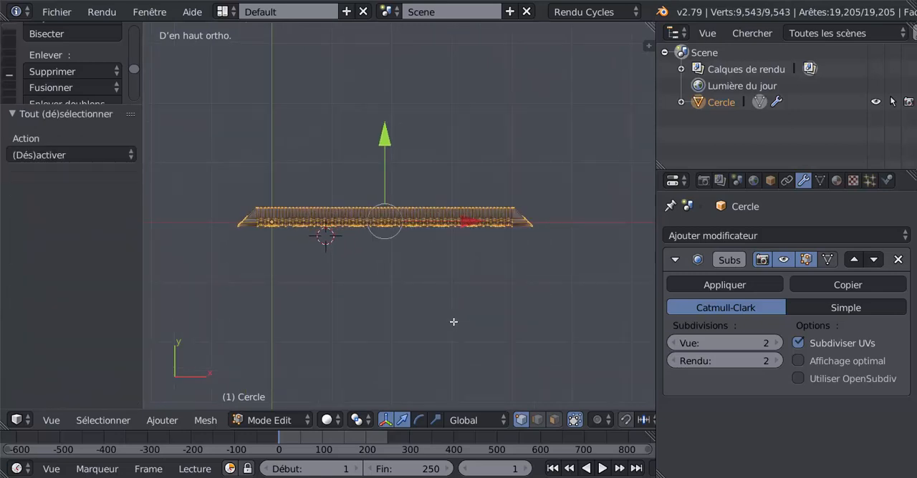
key(shift+d)
key(Escape)
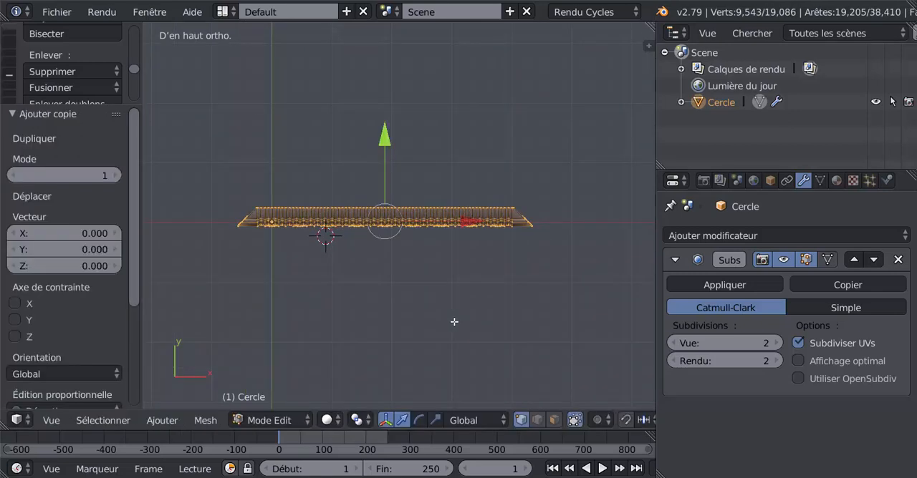
text(r)
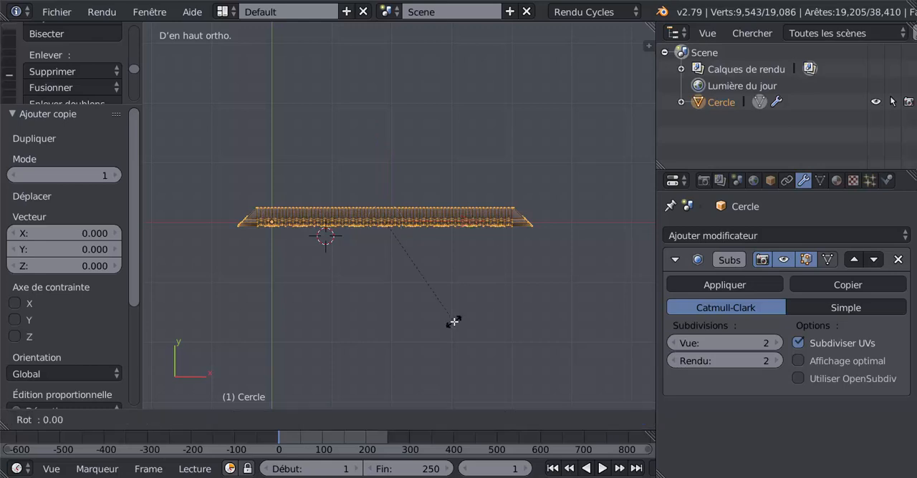
text(90)
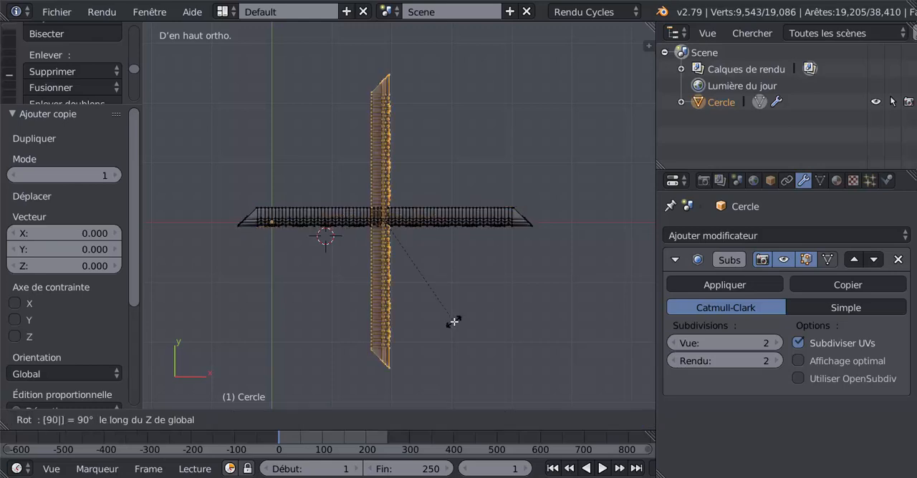
key(Return)
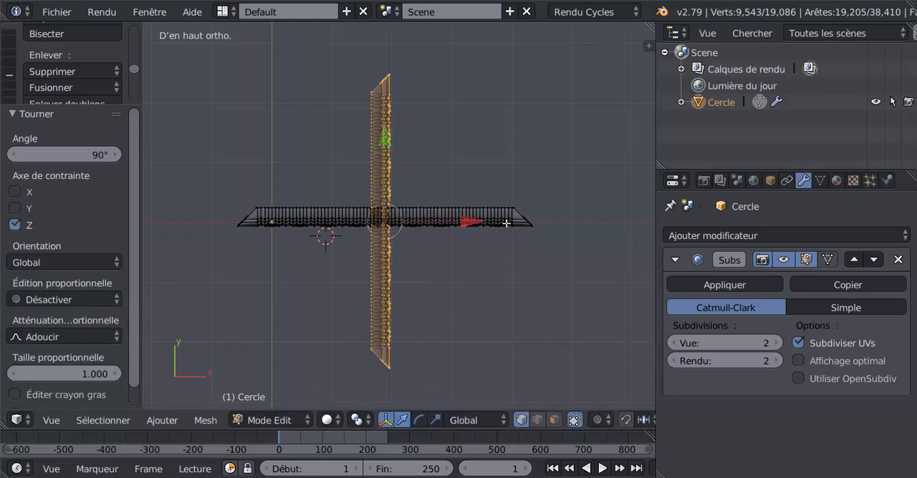
Step: Move the rotated copy about 2.493 along X and 2.369 along Y to meet the first cornice's mitred corner
key(g)
key(x)
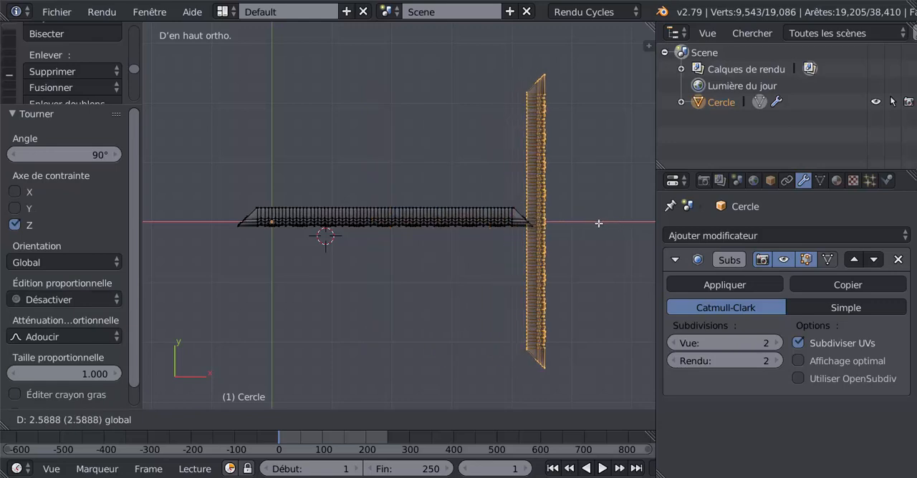
click(541, 172)
key(g)
key(y)
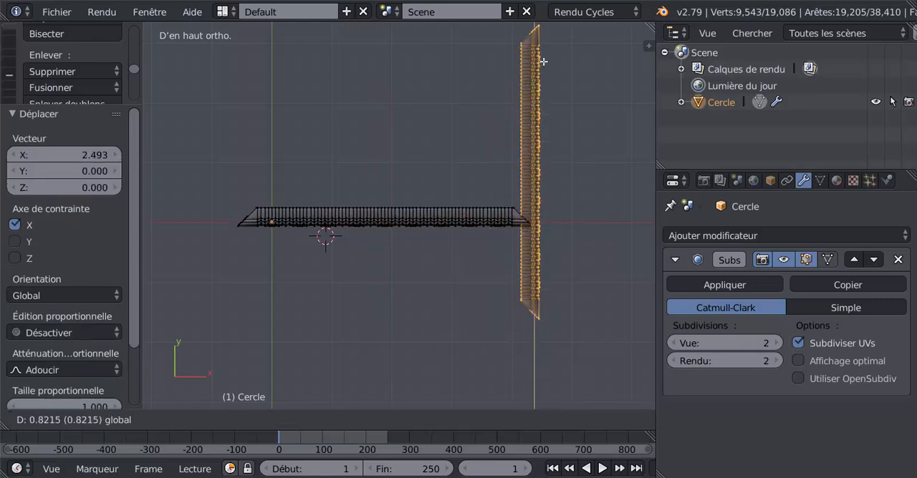
click(551, 386)
Step: Widen the 3D view around the mitred corner and enable automatic merging of vertices moved to the same location
shift+middle_drag(551, 381, 473, 415)
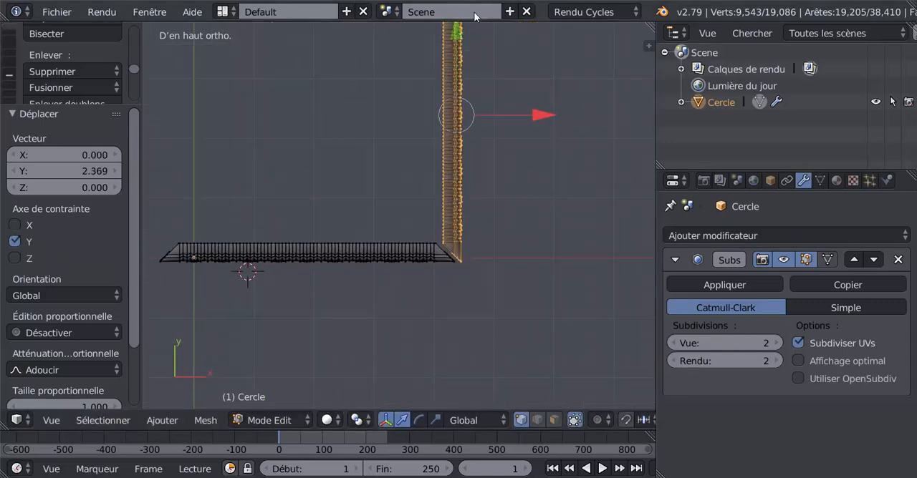
scroll(504, 349, up, 4)
shift+middle_drag(506, 358, 415, 342)
scroll(457, 334, up, 3)
scroll(512, 348, up, 4)
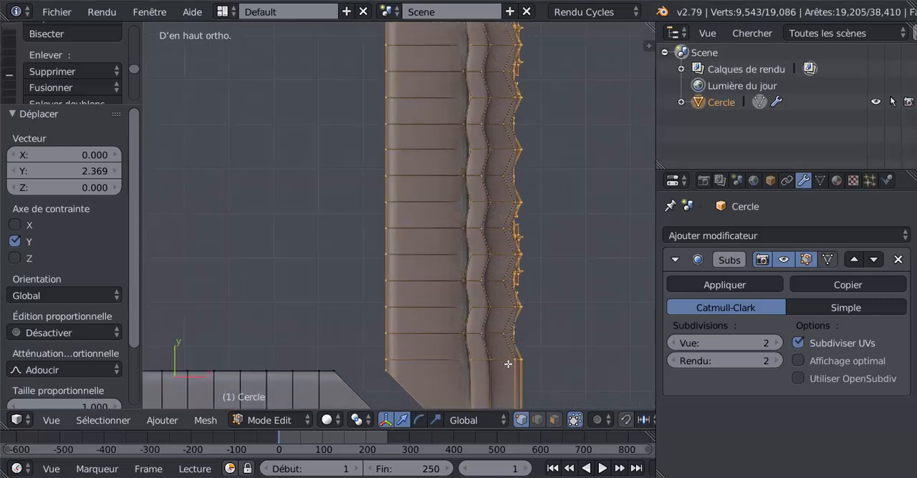
shift+middle_drag(507, 363, 490, 125)
scroll(443, 199, up, 2)
scroll(443, 199, up, 1)
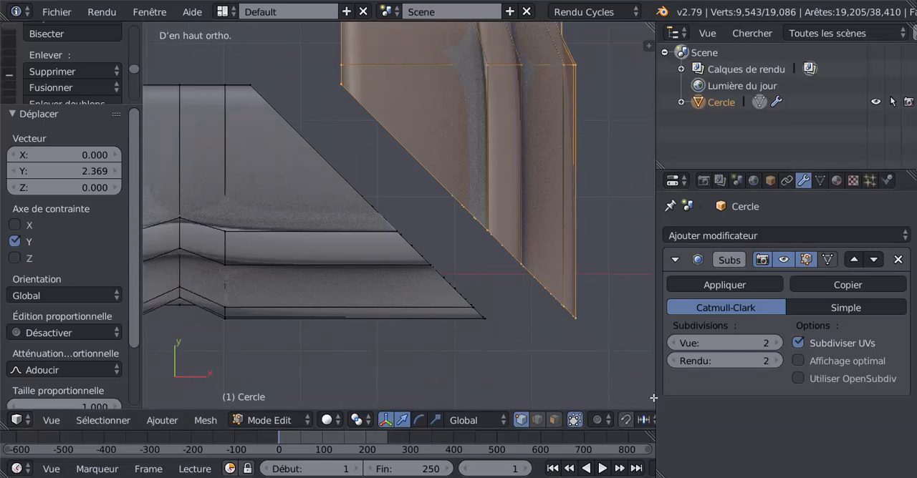
drag(656, 398, 791, 404)
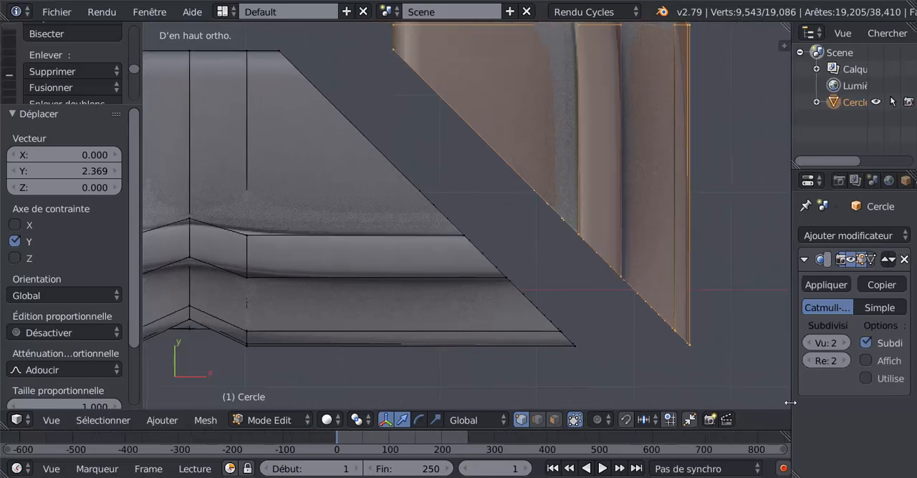
click(690, 421)
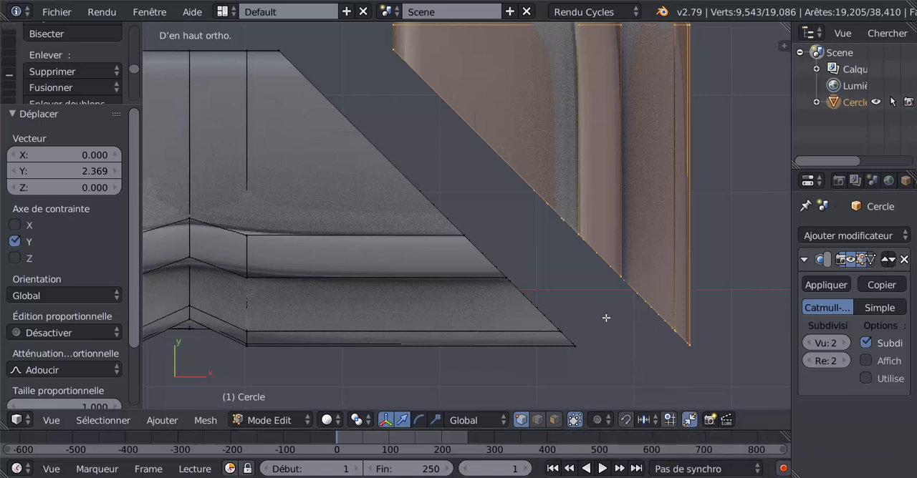
Step: Place the 3D cursor in the gap between the two mitred ends and set the pivot point to the 3D cursor
scroll(564, 288, up, 3)
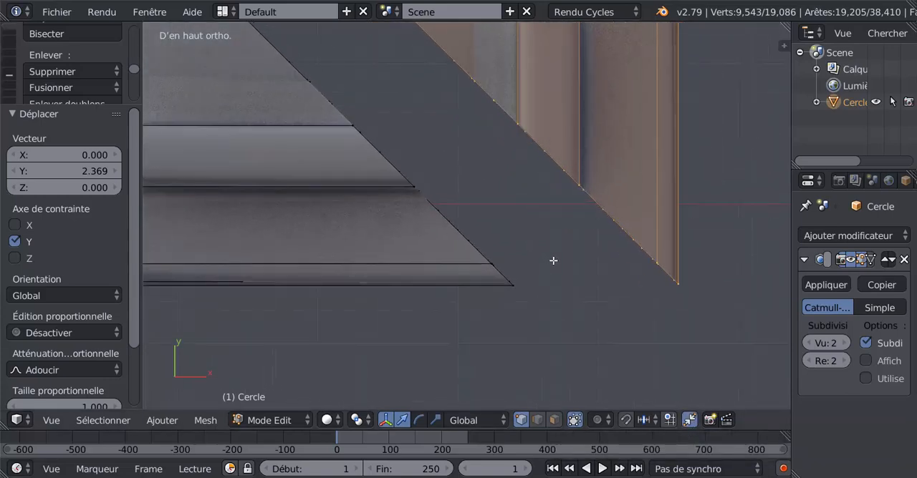
click(553, 261)
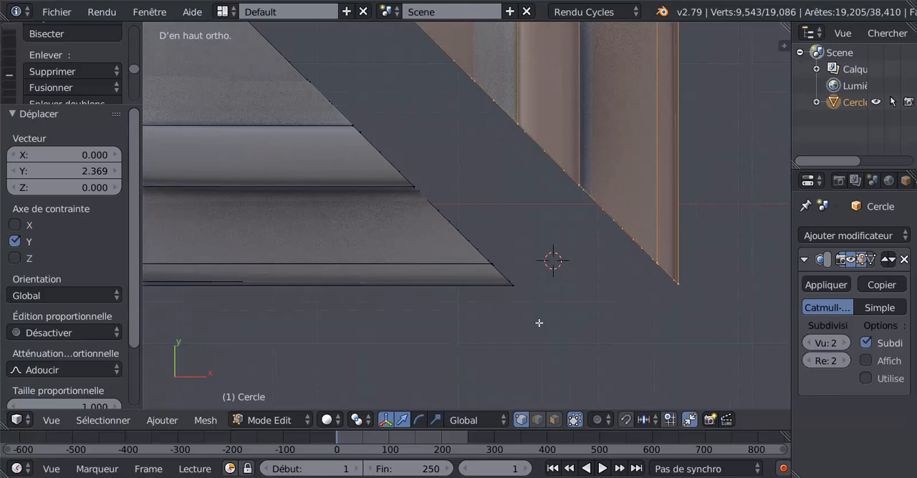
click(328, 421)
click(355, 422)
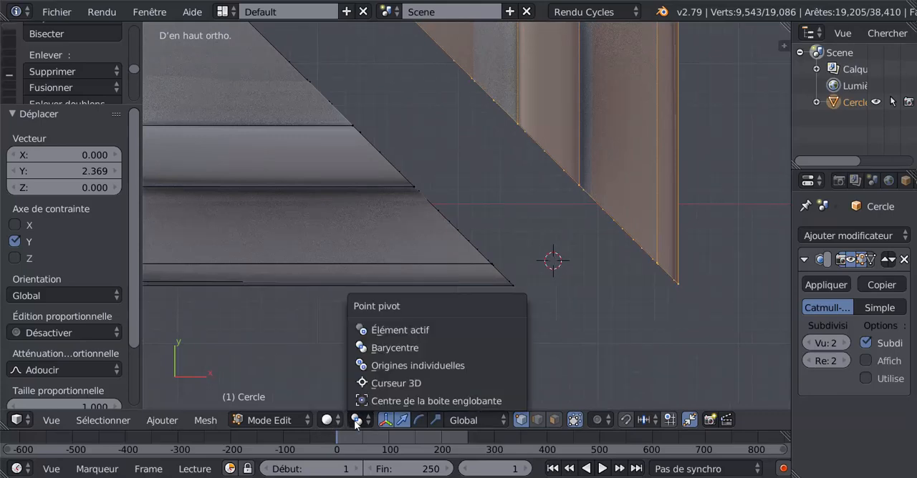
click(375, 385)
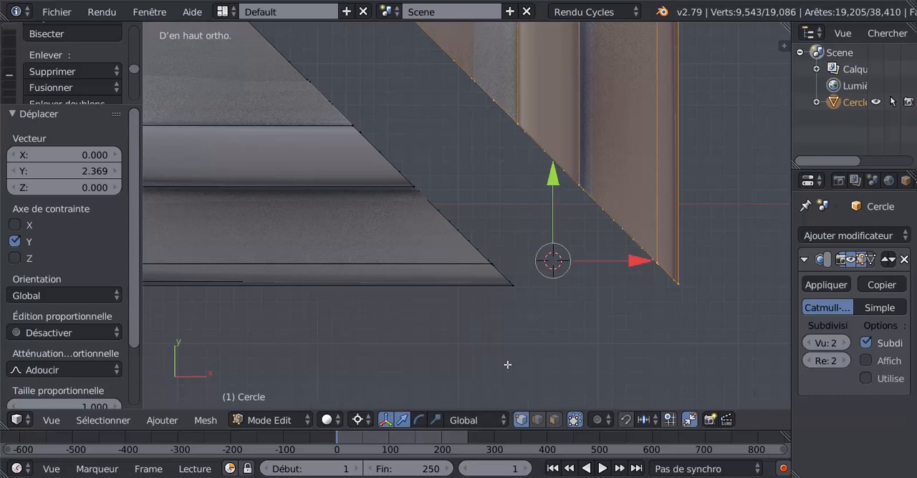
Step: Move the rotated copy about -0.110 along X towards the first cornice's mitred end
scroll(616, 352, up, 2)
drag(663, 279, 457, 329)
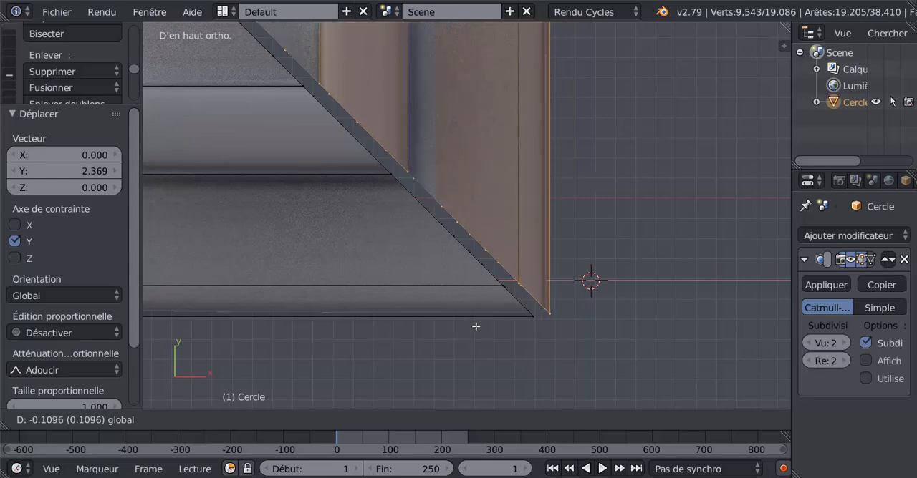
shift+middle_drag(547, 325, 487, 265)
scroll(514, 304, up, 1)
scroll(513, 305, up, 3)
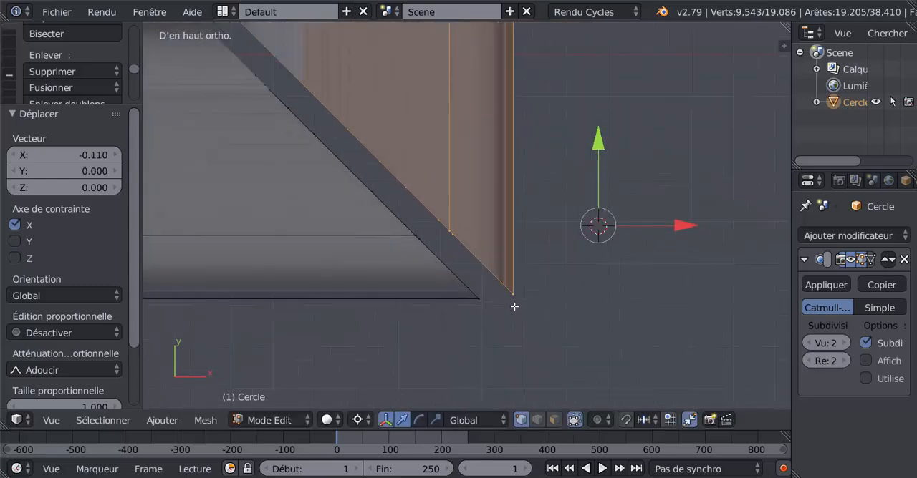
Step: Shift the rotated copy a further -0.007 or so along X to narrow the remaining mitre gap
scroll(515, 310, up, 3)
scroll(587, 258, up, 5)
ctrl+middle_drag(587, 238, 592, 270)
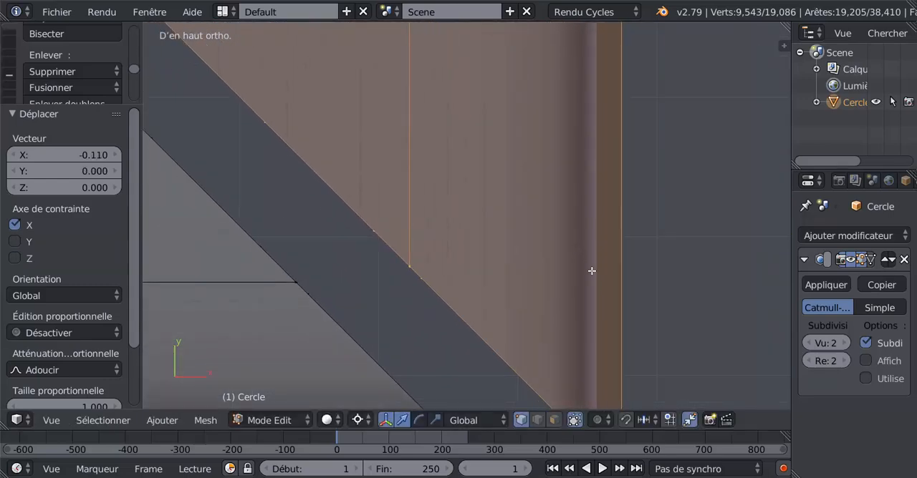
shift+middle_drag(559, 349, 505, 139)
scroll(502, 249, up, 3)
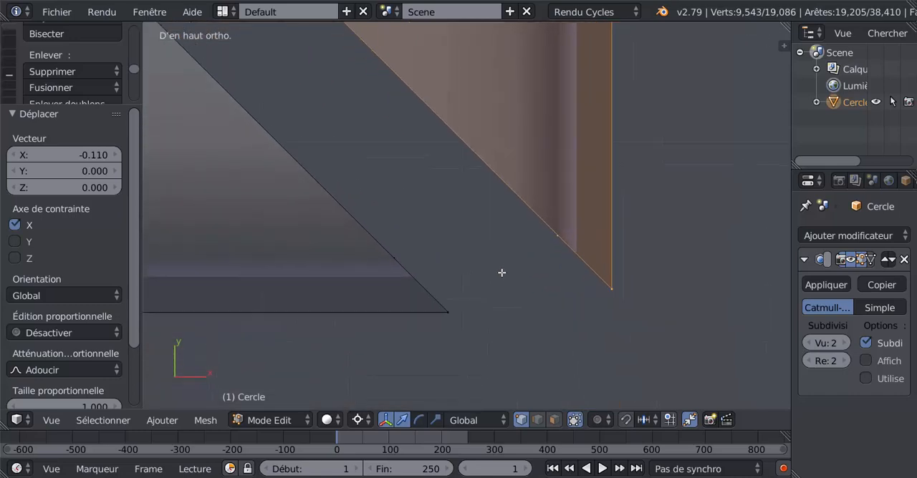
drag(593, 281, 417, 324)
shift+middle_drag(459, 325, 493, 272)
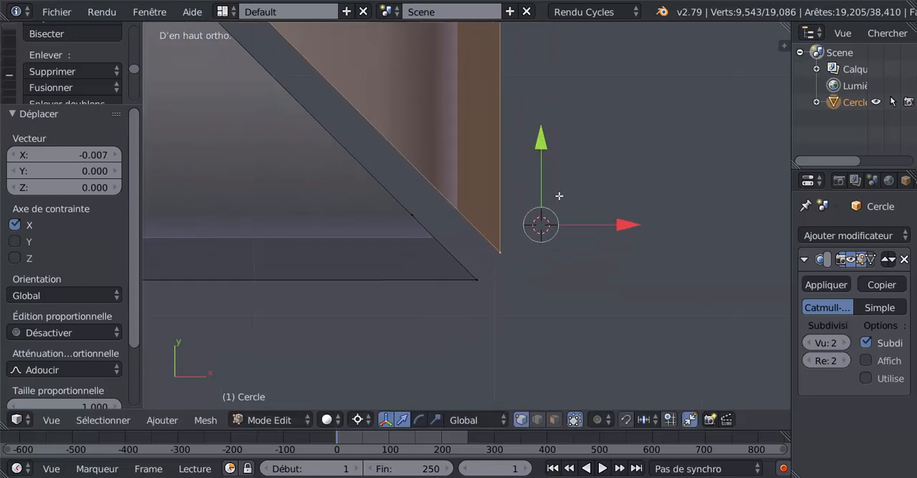
Step: Lower the copy along Y onto the first cornice's tip and shift it about -0.00083 along X to merge the mitred edges
drag(542, 154, 546, 184)
drag(620, 225, 603, 230)
scroll(575, 315, up, 2)
scroll(575, 314, down, 5)
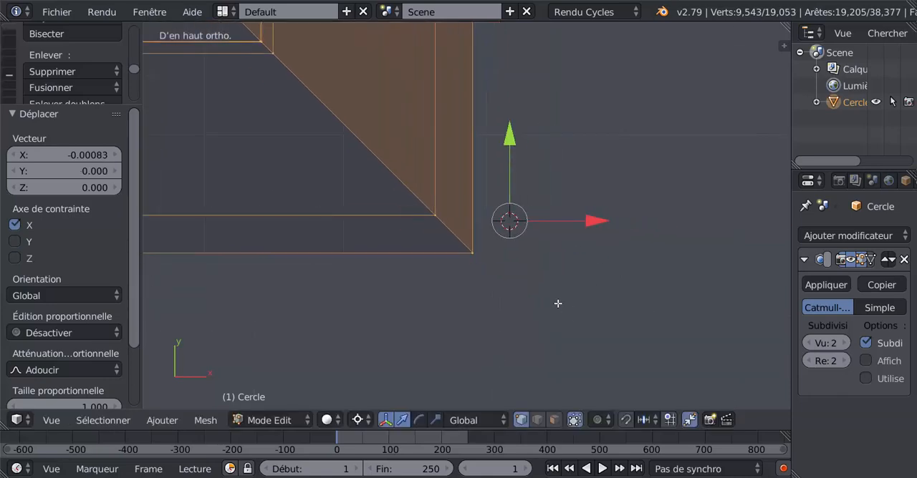
Step: Add one loop cut on the rotated arm beside the mitre seam, slid to a factor of about -0.968
scroll(558, 303, down, 15)
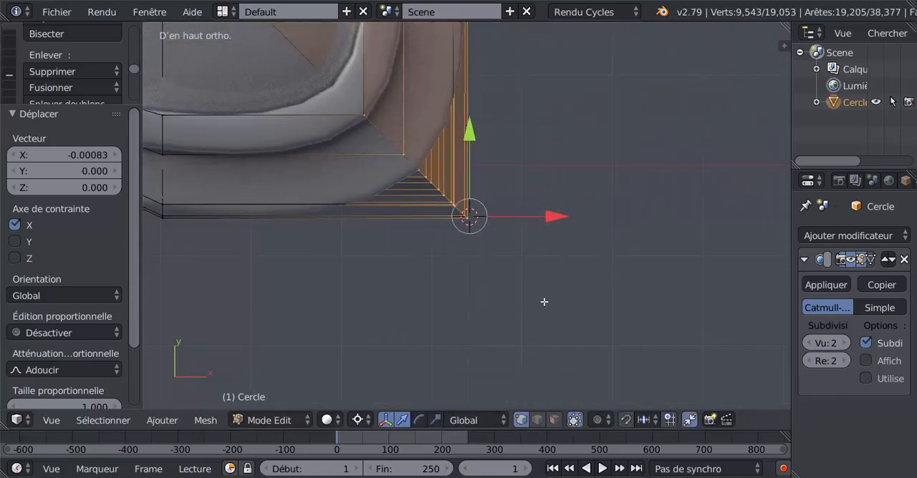
scroll(545, 302, down, 1)
middle_drag(512, 307, 535, 300)
key(KP_1)
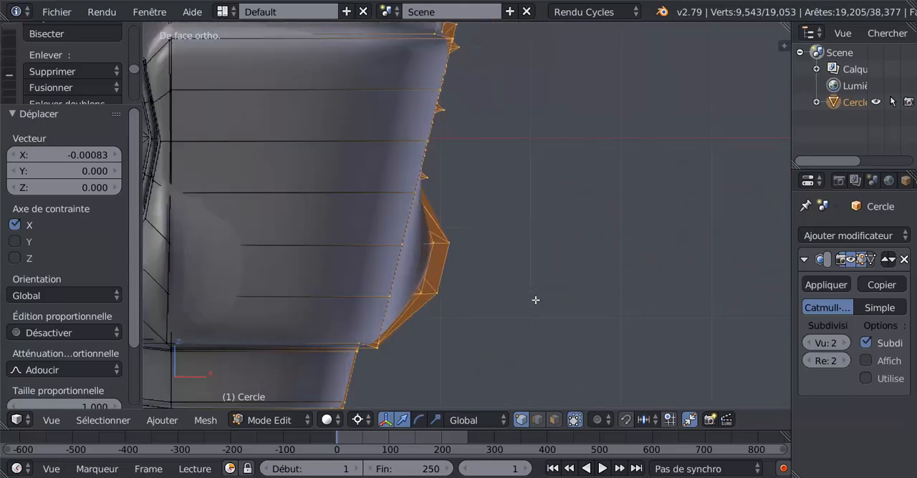
key(KP_7)
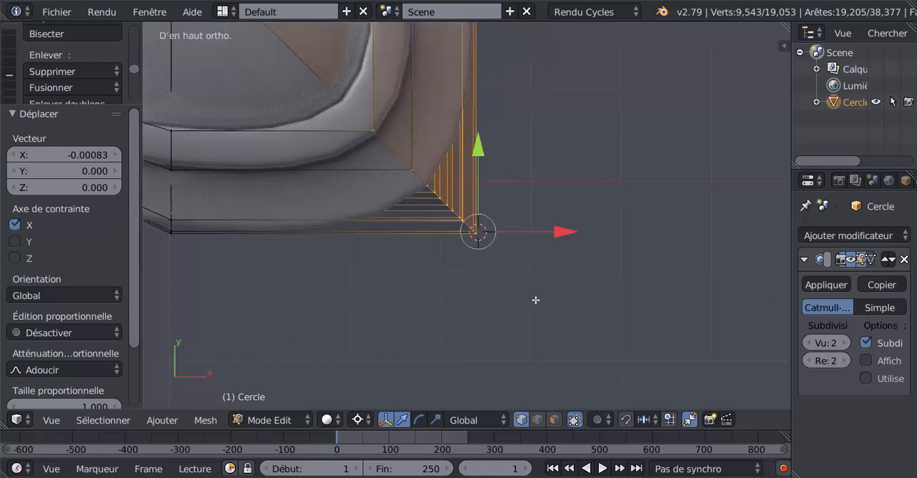
shift+middle_drag(554, 205, 554, 245)
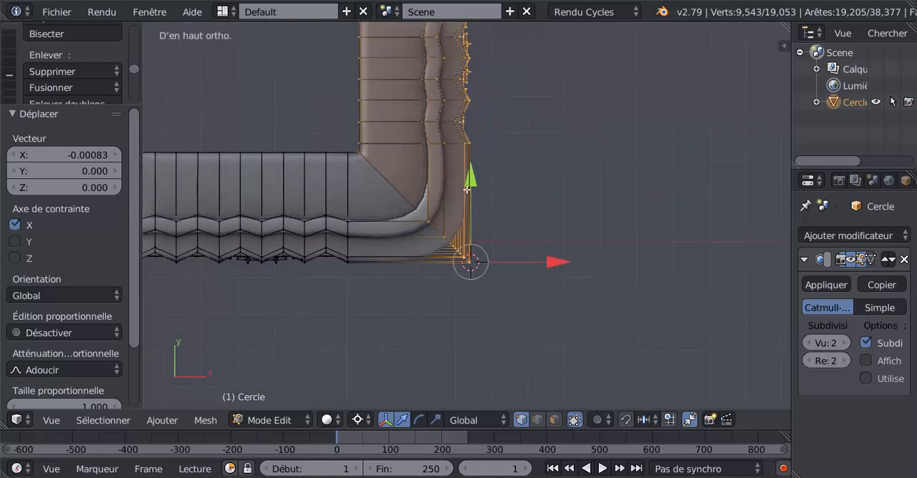
key(ctrl+r)
click(467, 195)
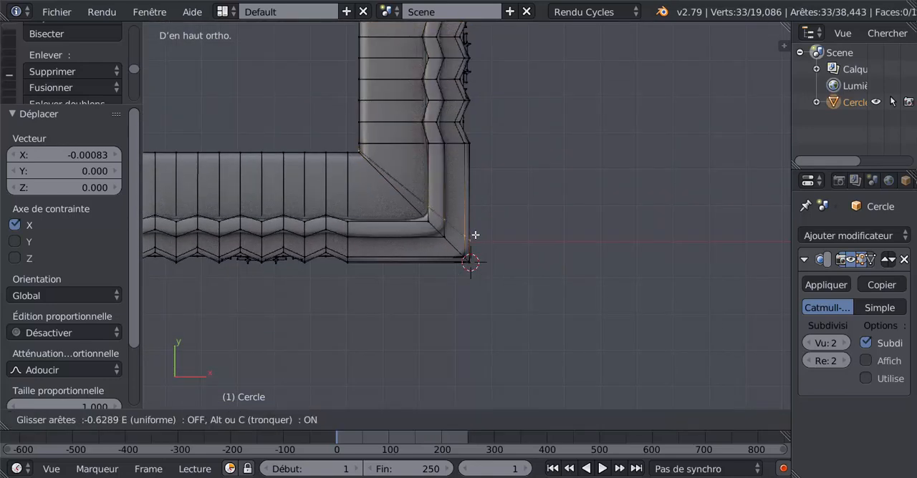
click(479, 245)
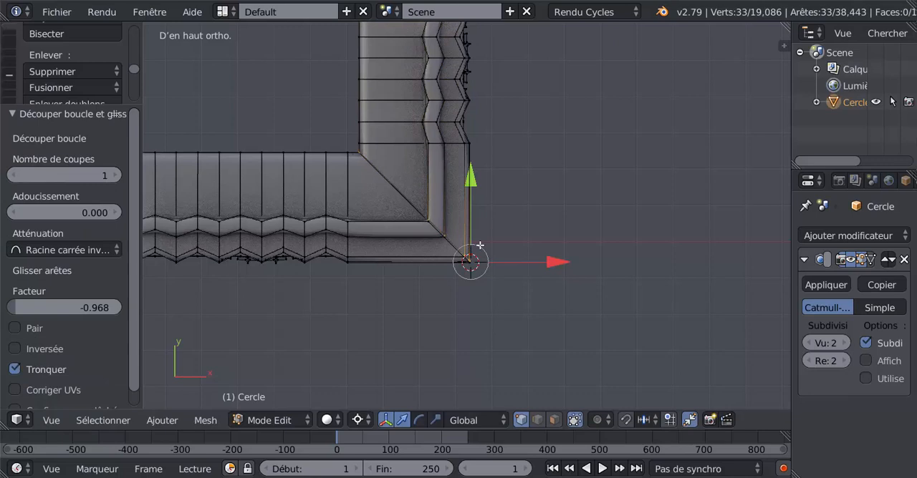
Step: Add a matching loop cut on the first cornice arm, slid close against the mitre seam
key(ctrl+r)
click(426, 262)
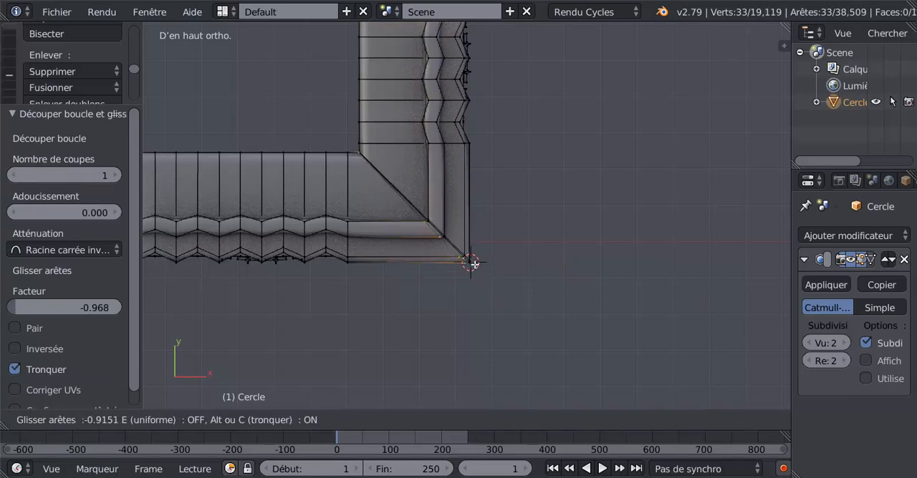
click(472, 263)
Step: Inspect the outer corner of the joined cornice in Object Mode
key(Tab)
scroll(469, 262, down, 2)
middle_drag(474, 276, 397, 182)
scroll(437, 221, up, 2)
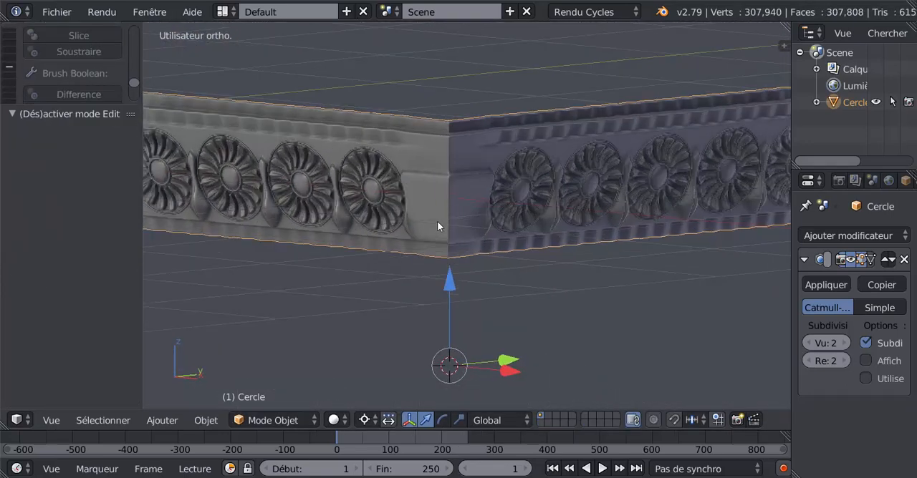
middle_drag(447, 199, 483, 208)
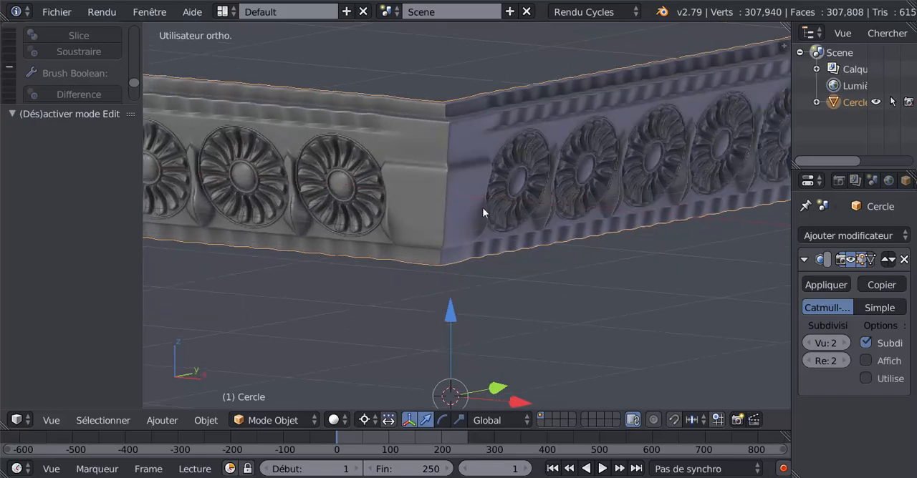
scroll(483, 208, up, 3)
Step: In Edit Mode, add a loop cut on the rotated arm between corner and first rosette, slid to a factor of about 0.584
key(Tab)
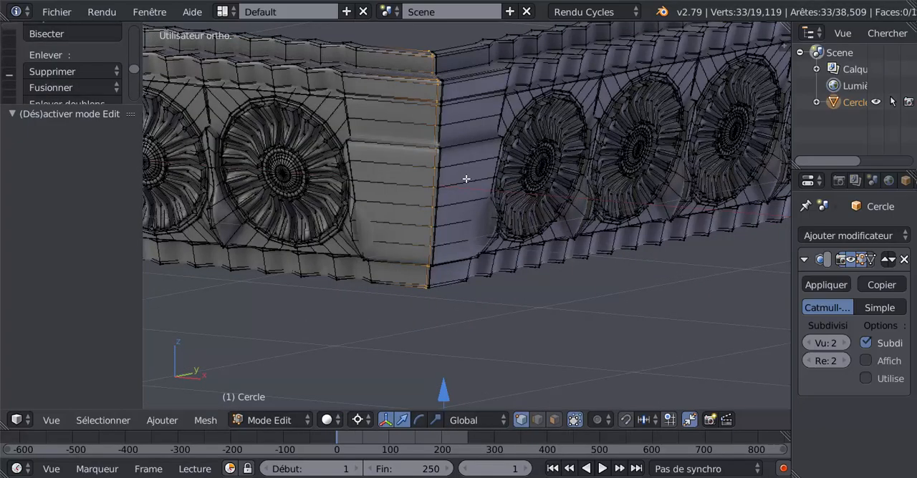
middle_drag(465, 184, 451, 194)
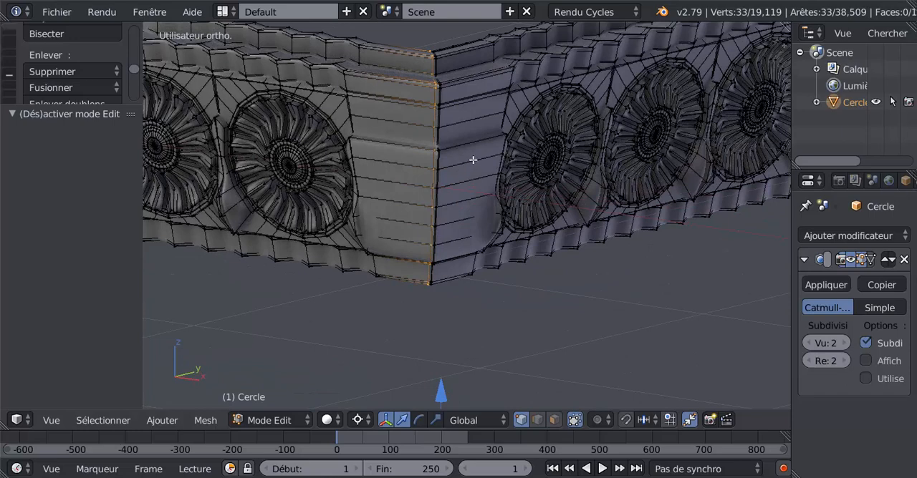
key(ctrl+r)
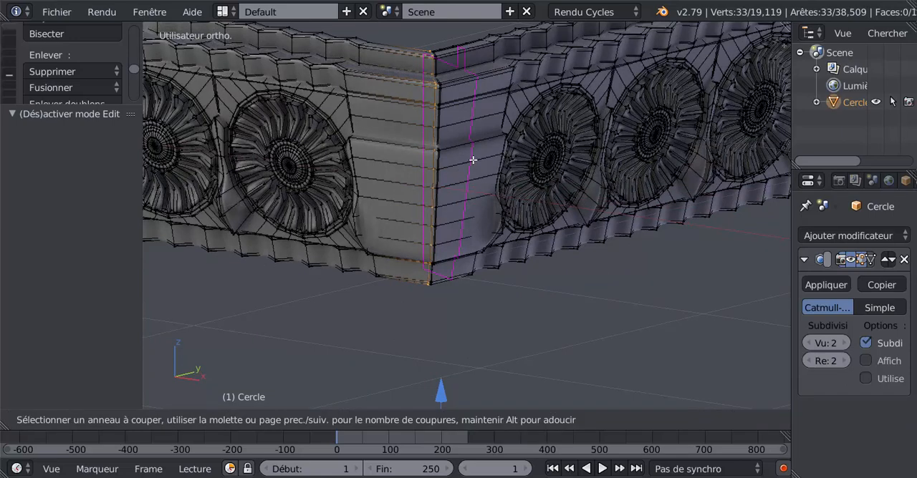
click(473, 159)
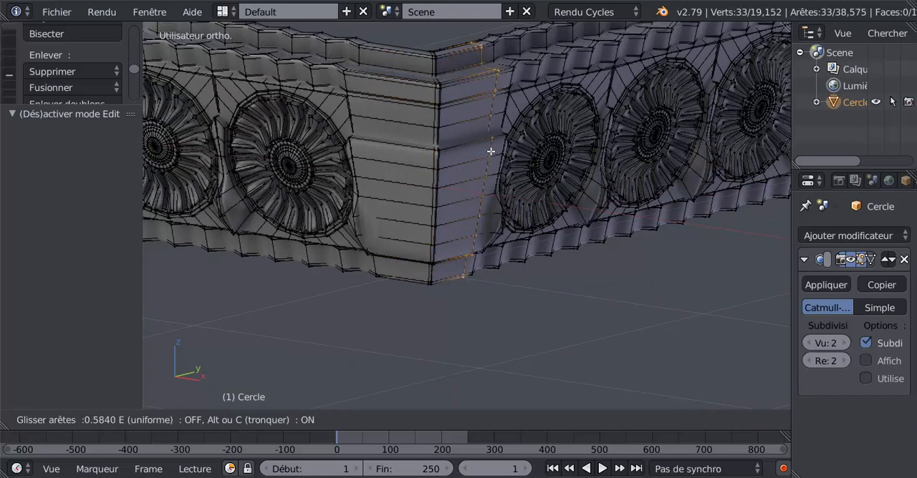
click(468, 154)
Step: Add a loop cut on the first arm between corner and nearest rosette, slid to a factor of about 0.581
key(ctrl+r)
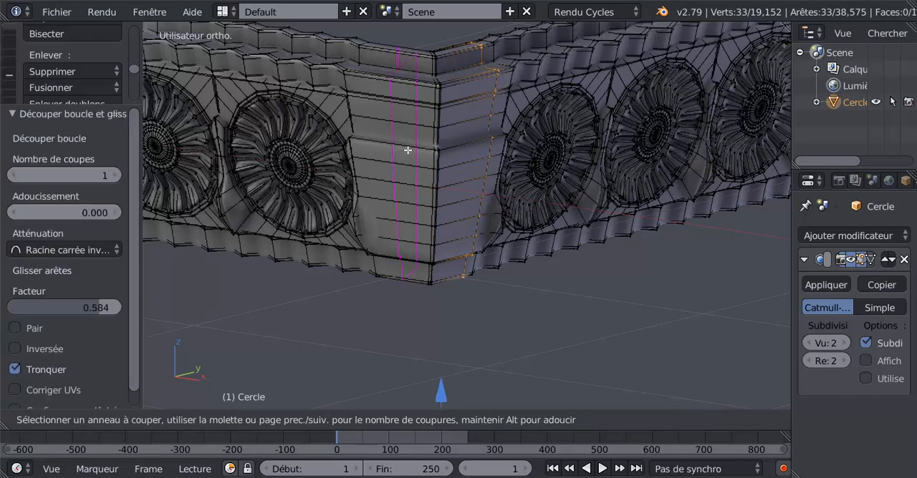
click(409, 150)
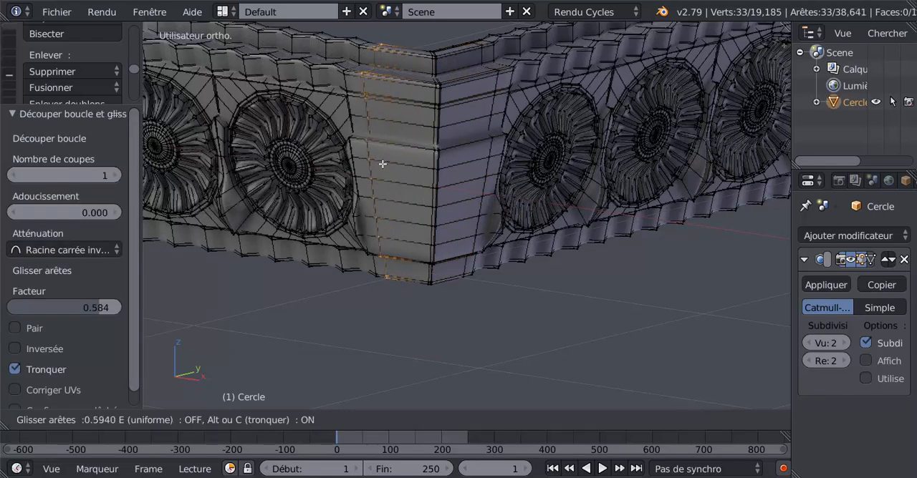
click(383, 162)
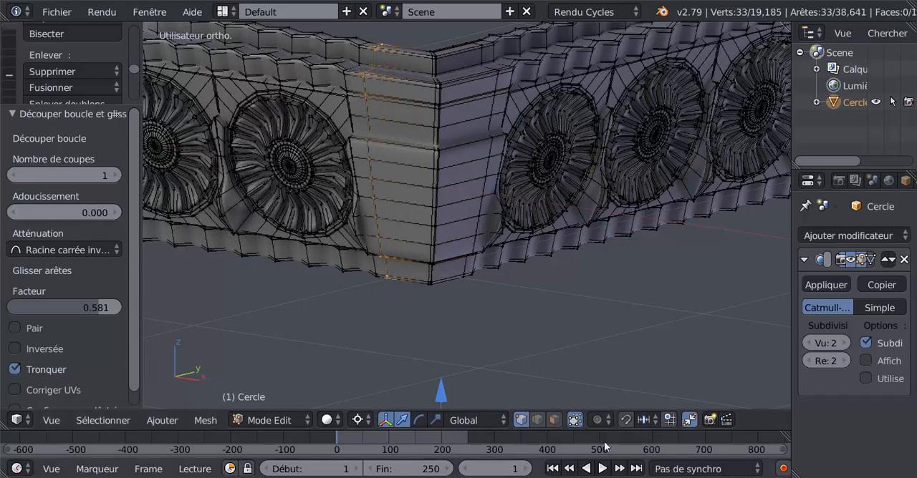
Step: Switch to face selection and circle-select the plain front faces on both sides of the corner between the new loop cuts
click(553, 420)
middle_drag(494, 307, 492, 305)
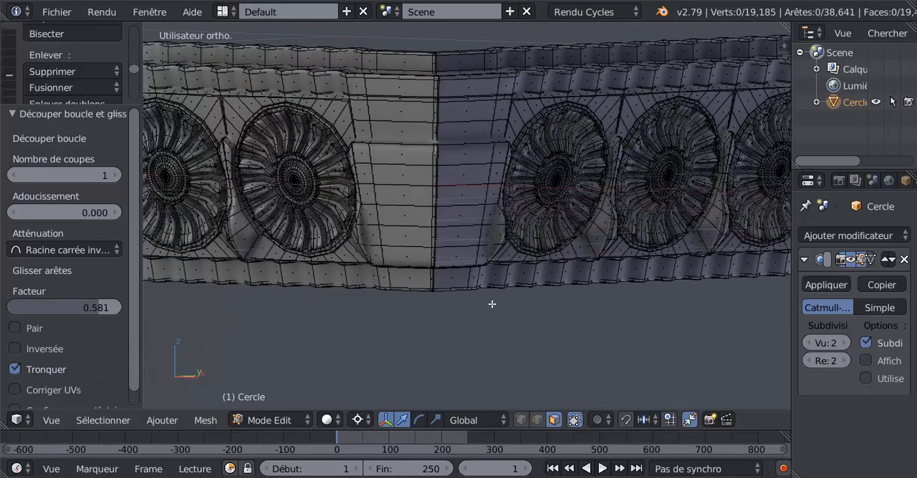
key(c)
drag(467, 123, 460, 245)
drag(394, 117, 407, 240)
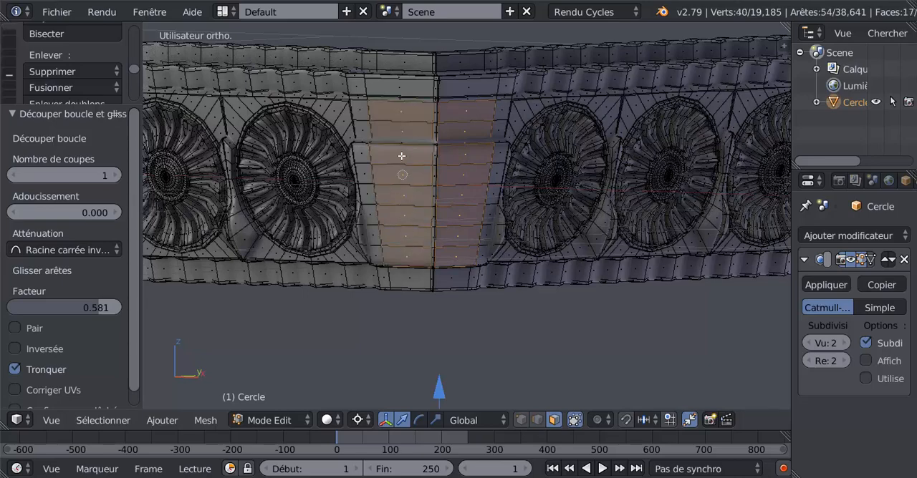
middle_drag(407, 148, 406, 212)
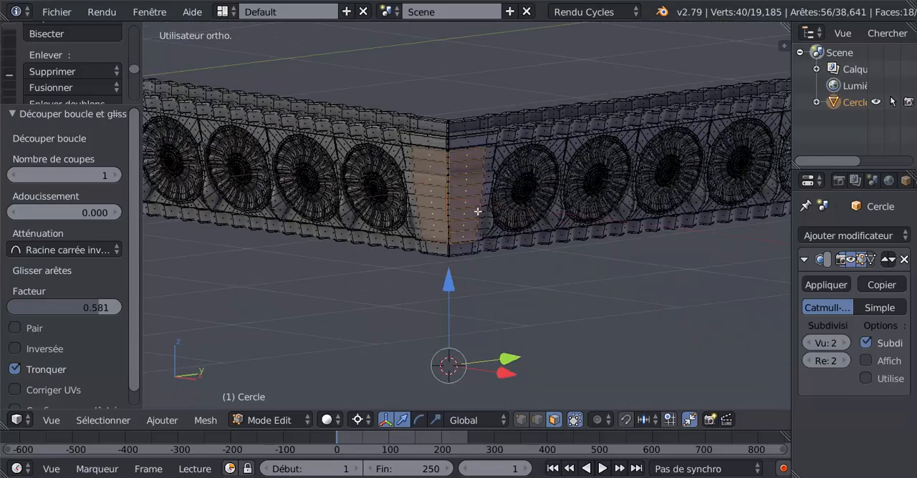
Step: Add the narrow faces along the vertical corner edge to the selection with Circle Select
middle_drag(478, 212, 436, 151)
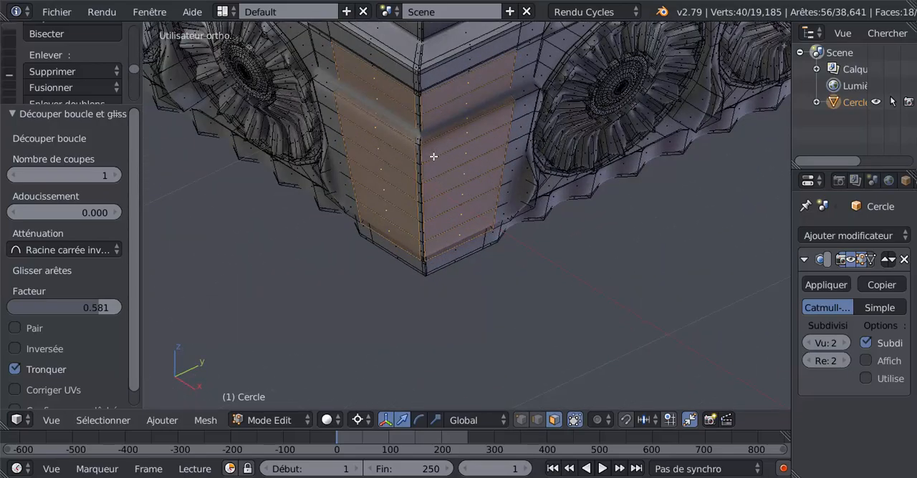
key(c)
drag(418, 101, 421, 250)
key(Escape)
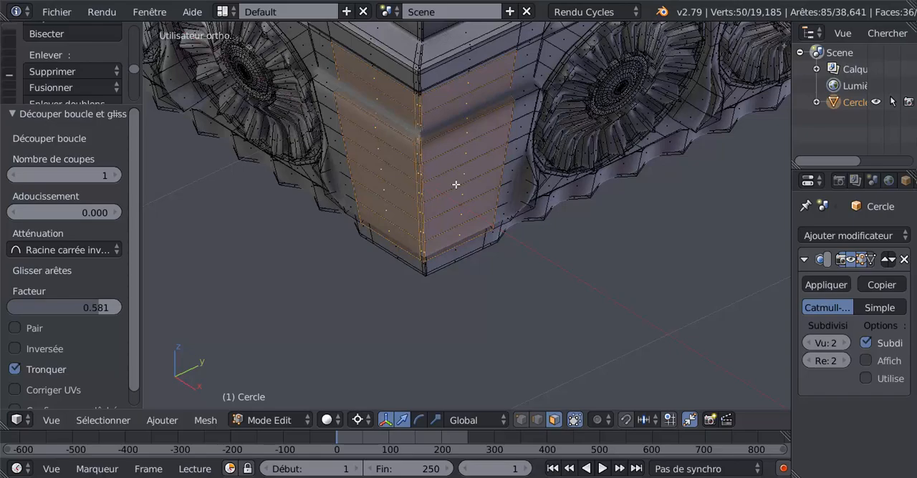
Step: Set the transform orientation to View (Vue) in a top view turned so the corner's mitre line runs vertically
middle_drag(456, 184, 590, 290)
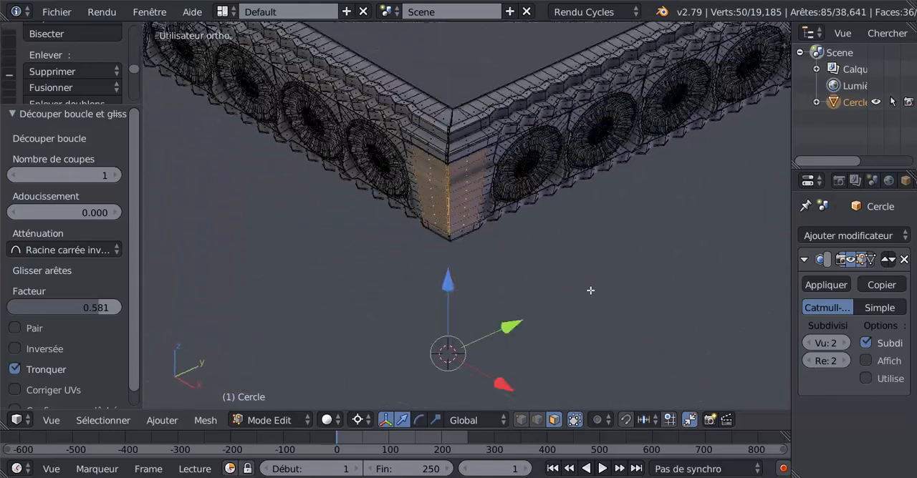
scroll(590, 290, down, 2)
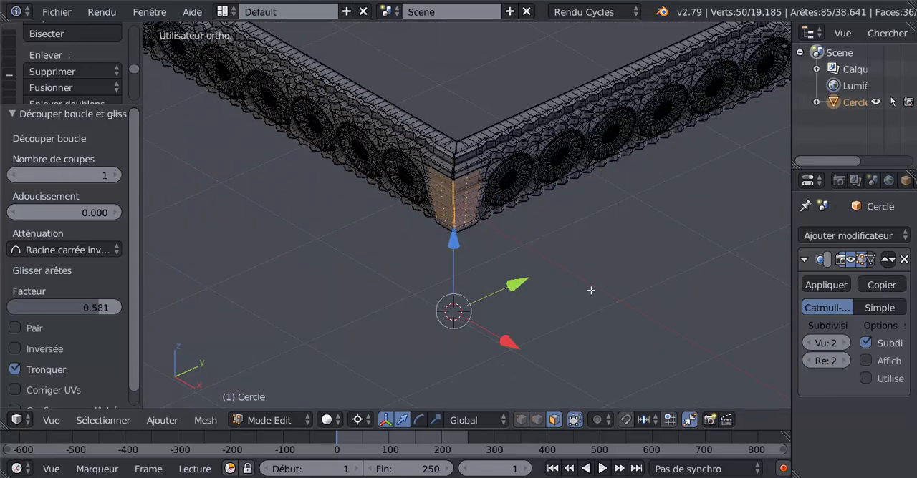
click(474, 421)
key(KP_7)
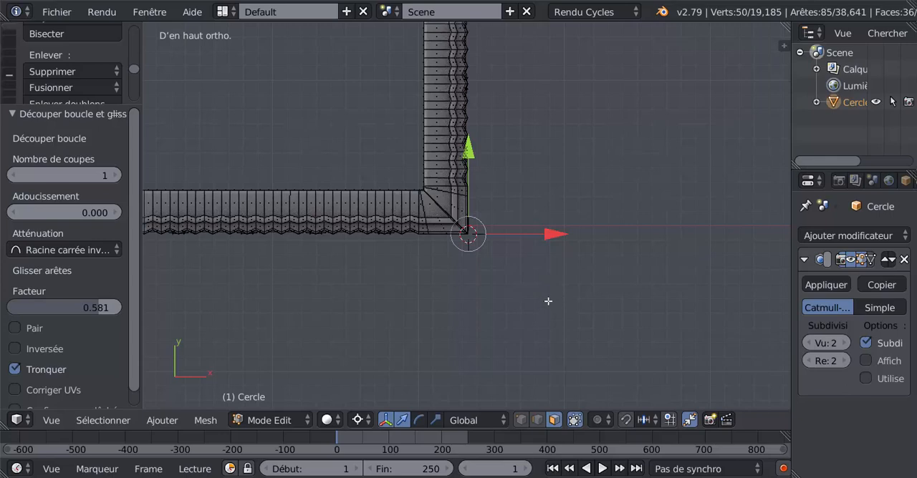
scroll(548, 302, up, 1)
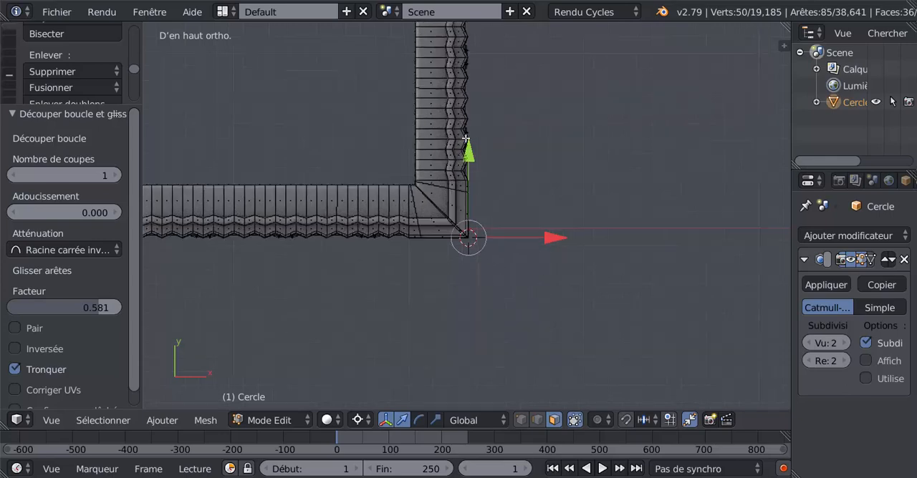
scroll(482, 209, up, 2)
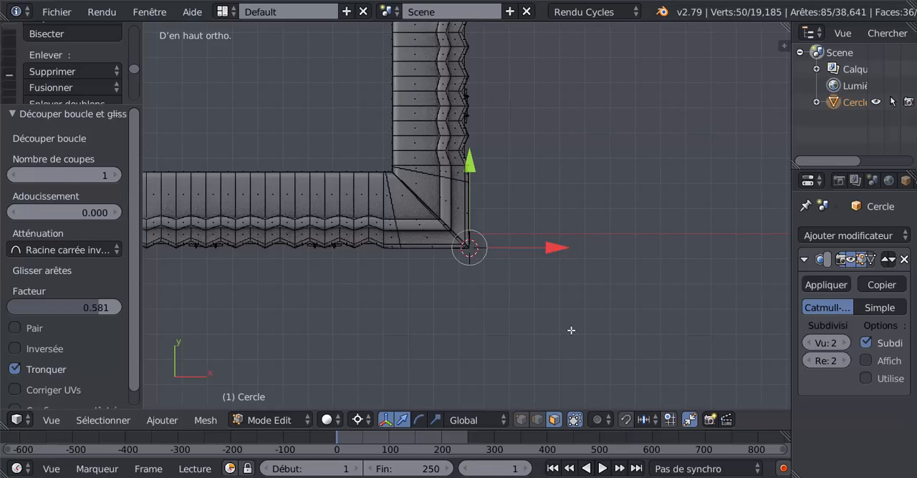
key(KP_6)
key(KP_6)
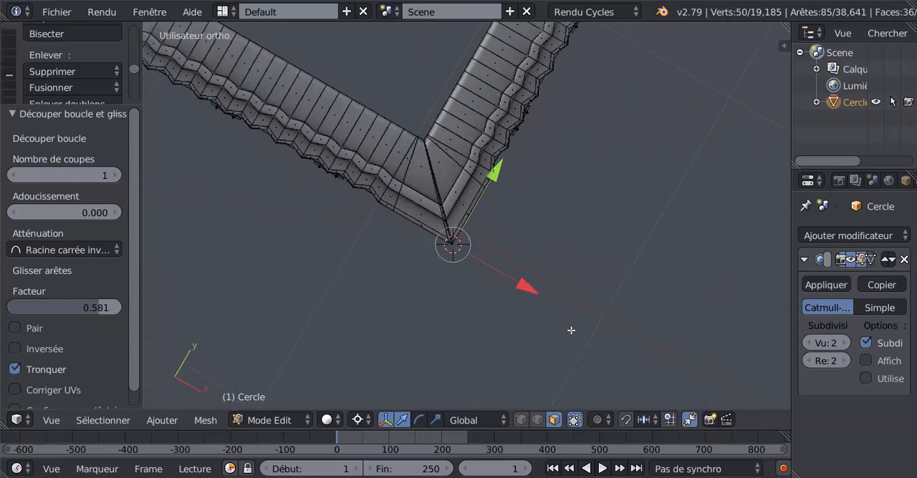
key(KP_4)
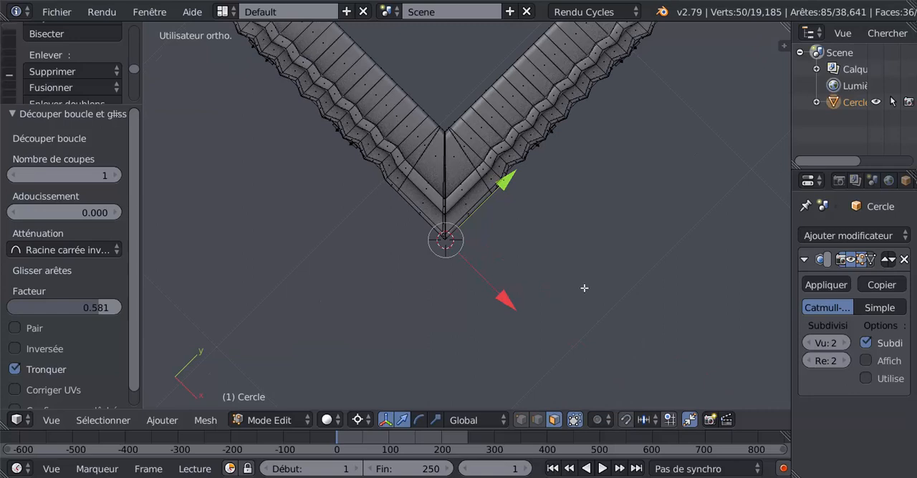
shift+middle_drag(587, 286, 587, 340)
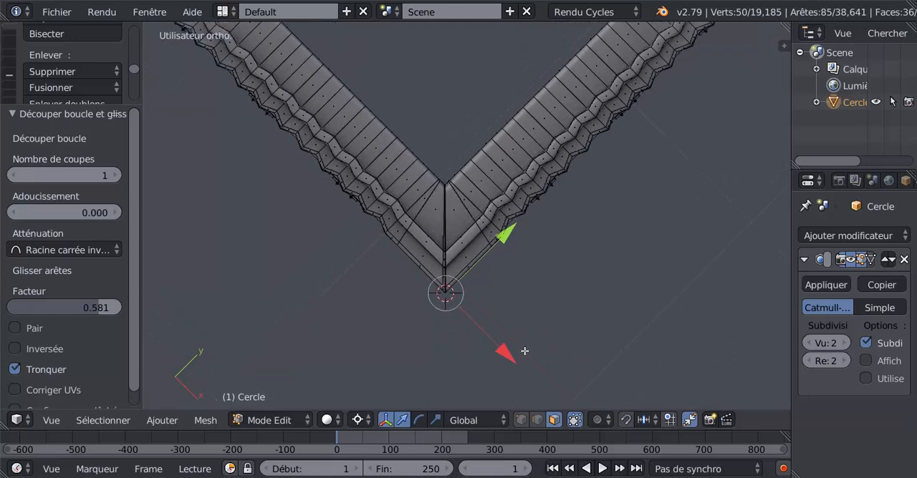
click(464, 422)
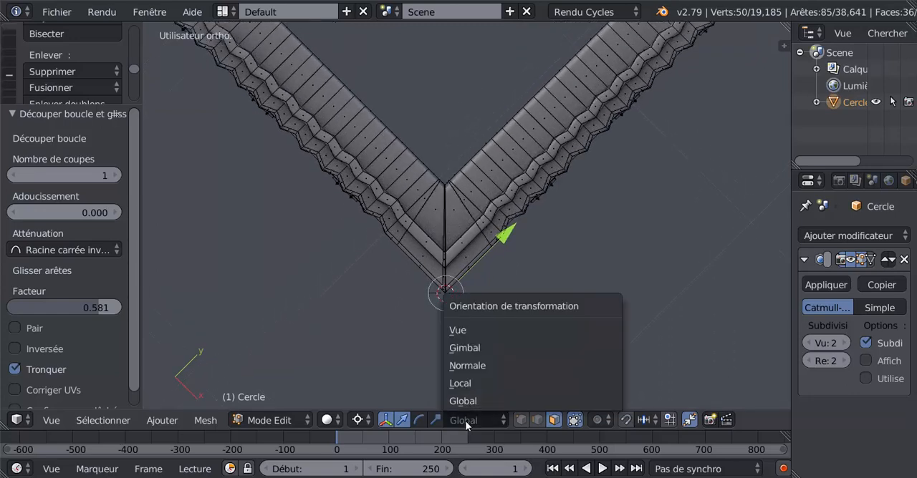
click(464, 333)
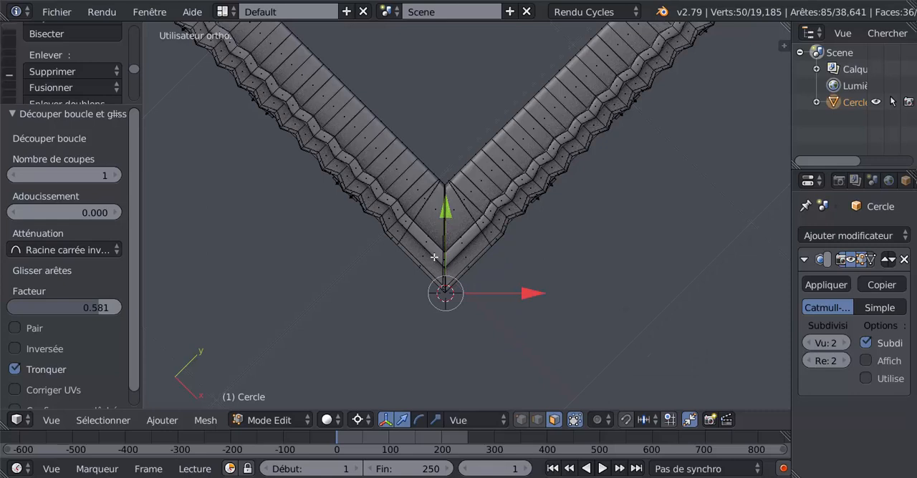
Step: Try to extrude the selected corner faces and pull them outward along the view's Y axis
scroll(453, 338, up, 2)
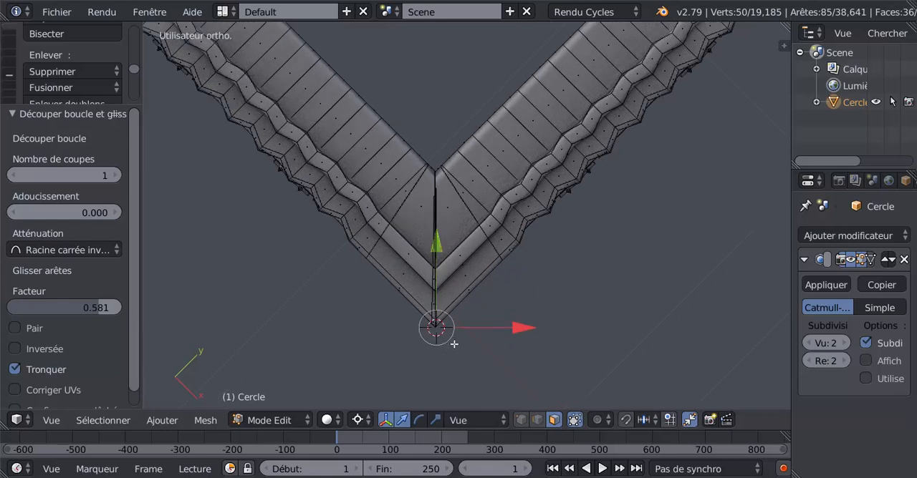
key(e)
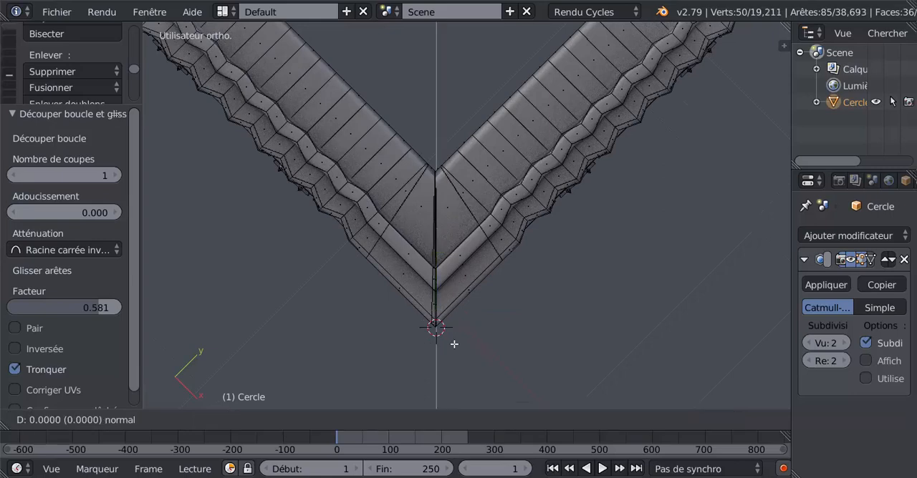
right_click(431, 259)
mouse_move(437, 254)
mouse_down()
mouse_move(441, 278)
mouse_move(449, 255)
mouse_move(438, 251)
mouse_move(442, 264)
mouse_move(441, 250)
mouse_up()
key(e)
click(449, 256)
key(e)
right_click(440, 245)
key(ctrl+z)
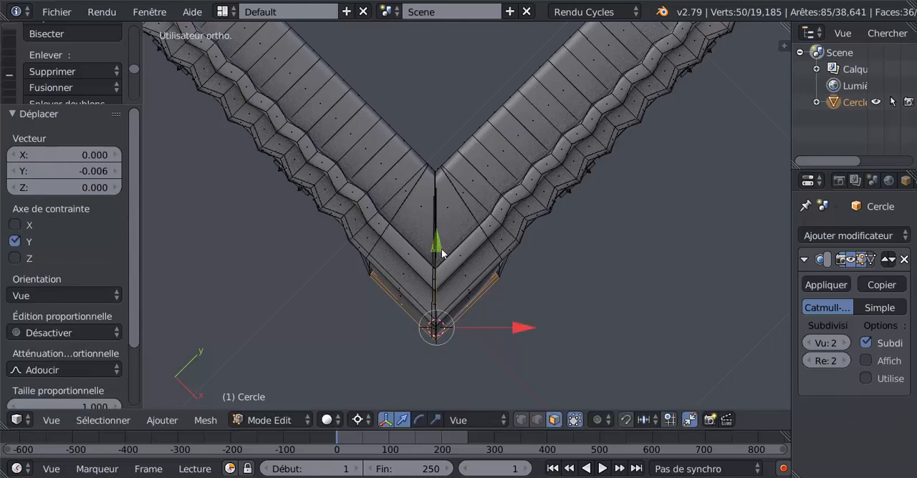
Step: Check the corner in Object Mode, return to Edit Mode and undo the extrusion attempts back to the front-face selection
key(Tab)
middle_drag(520, 329, 485, 258)
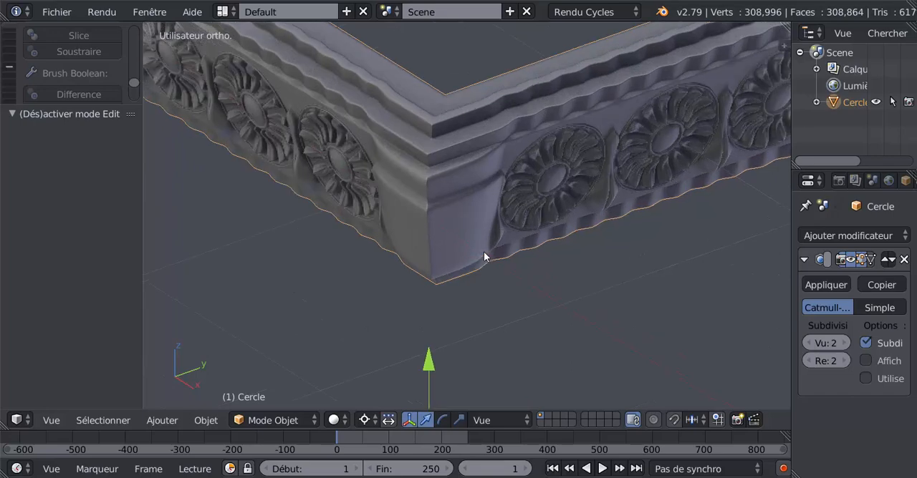
key(Tab)
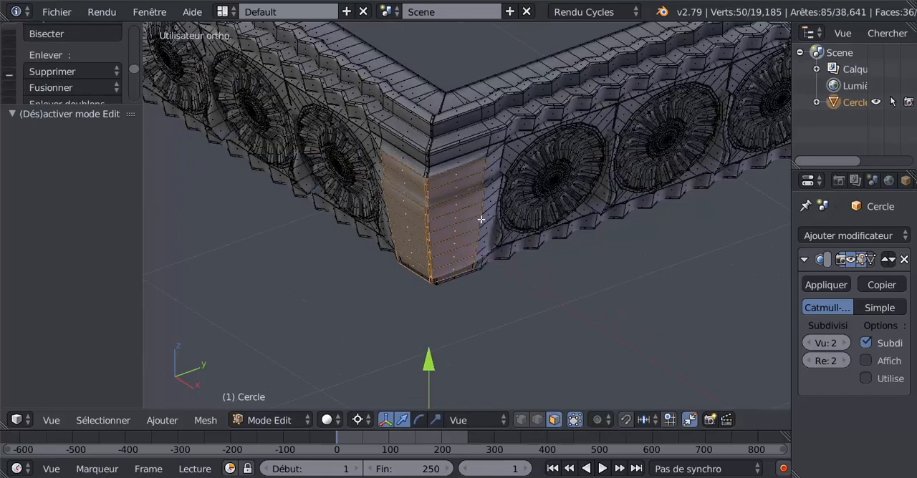
key(ctrl+z)
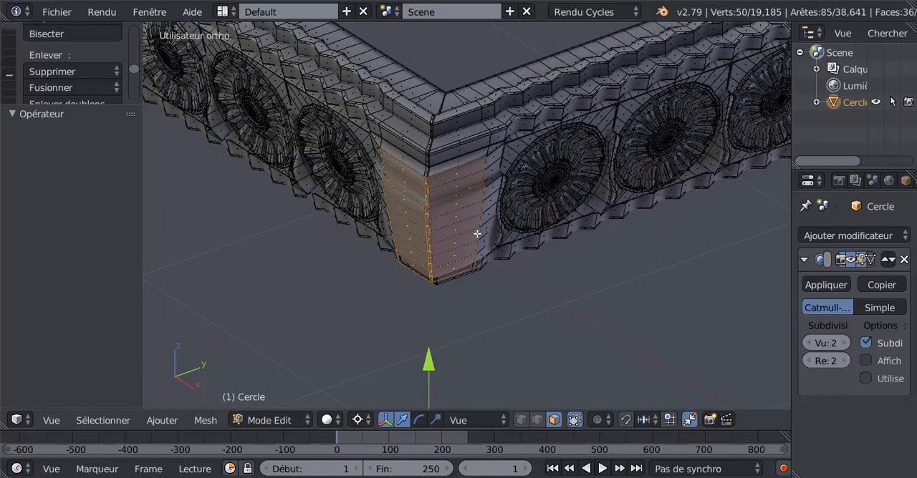
key(ctrl+z)
key(ctrl+z)
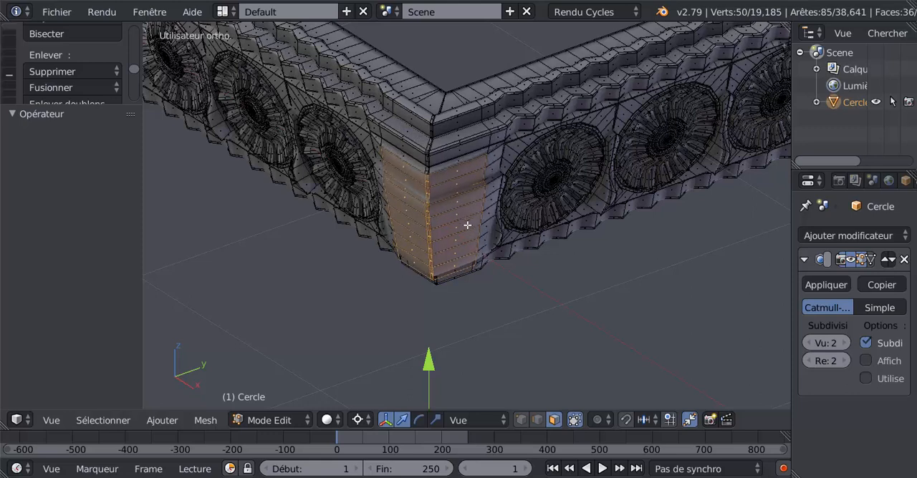
key(ctrl+z)
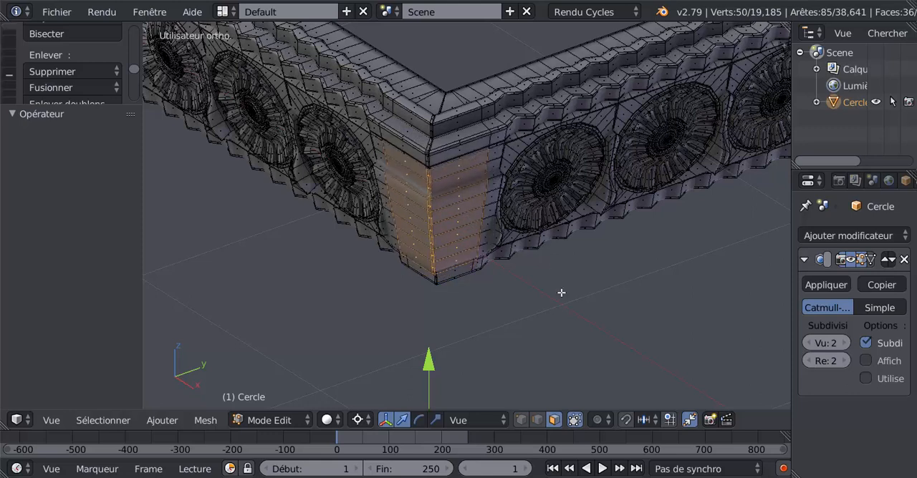
key(ctrl+z)
Step: Circle-select the narrow faces along the vertical corner edge again, adding them to the selected front faces
middle_drag(426, 198, 426, 199)
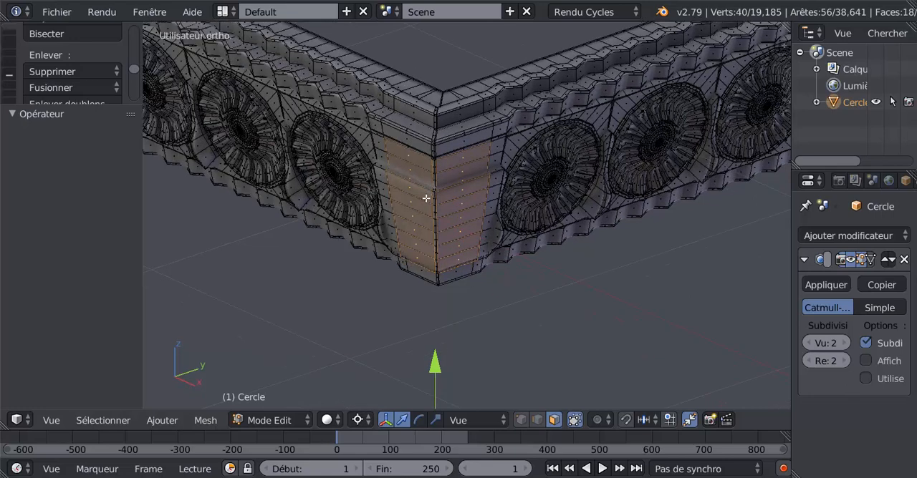
scroll(425, 201, up, 2)
key(c)
mouse_move(419, 145)
mouse_down()
mouse_move(425, 283)
mouse_move(421, 223)
mouse_up()
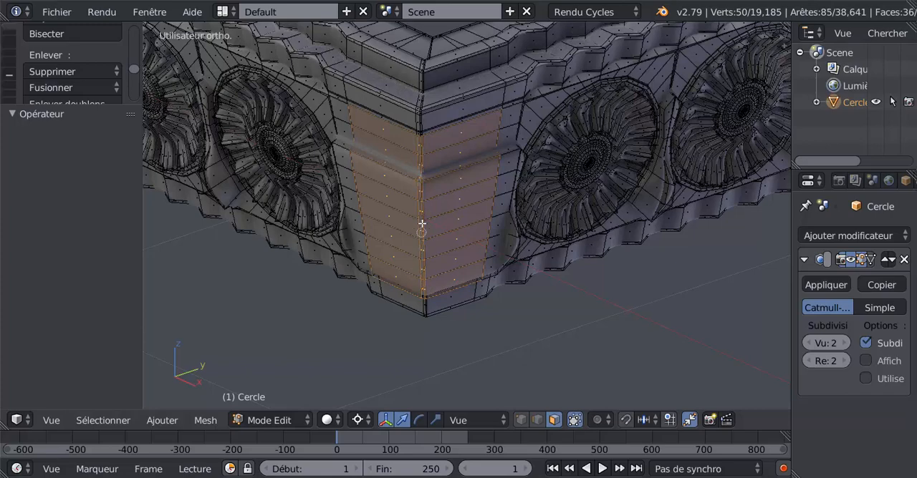
right_click(422, 223)
Step: In a top view aligned with the corner's diagonal, set the pivot point to Barycentre and keep the View (Vue) orientation
middle_drag(459, 297, 479, 299)
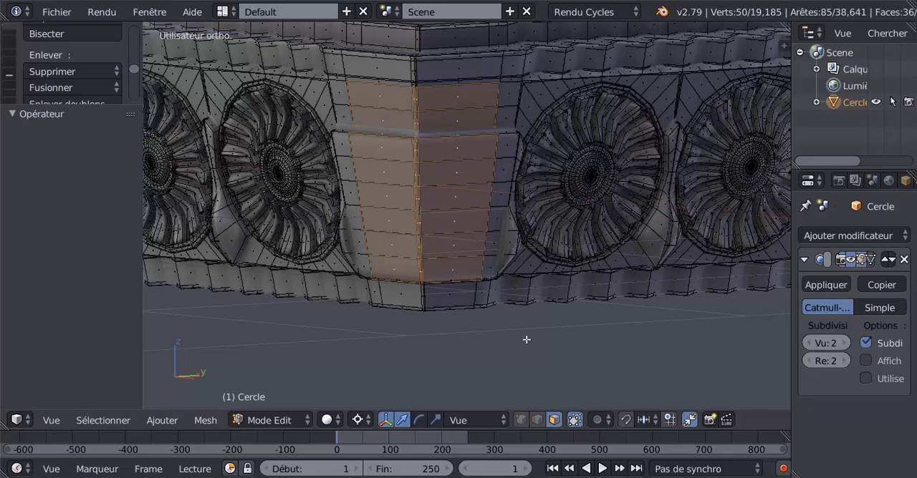
key(KP_7)
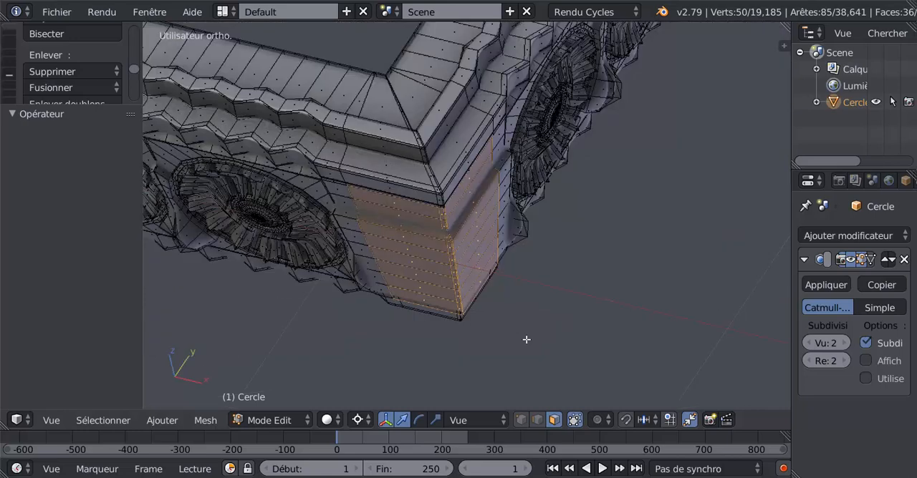
key(KP_6)
key(KP_6)
key(KP_6)
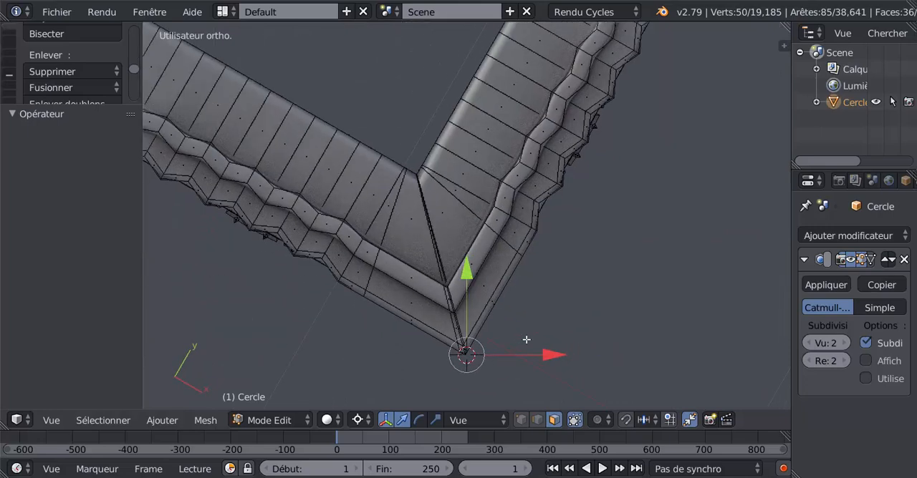
click(527, 340)
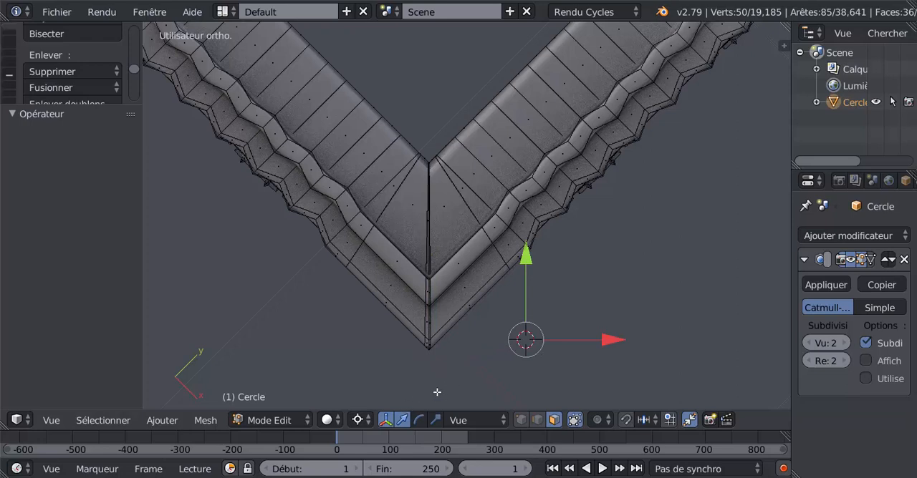
click(362, 415)
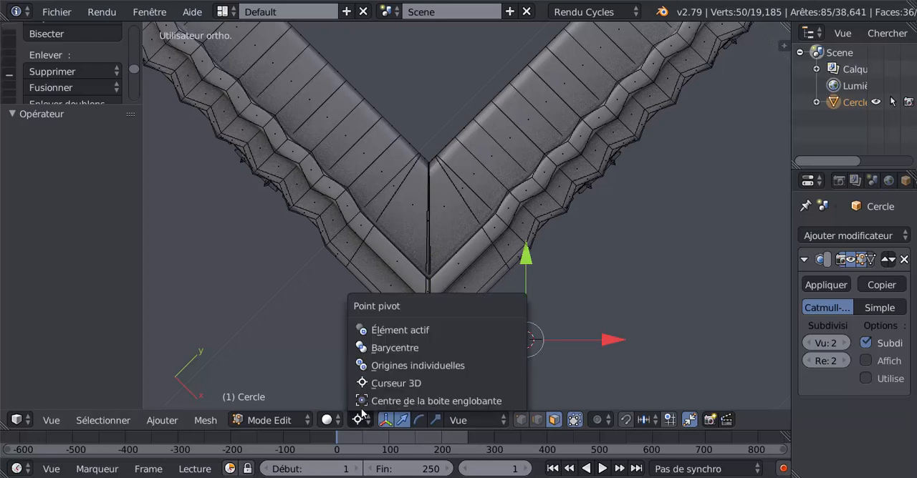
click(393, 349)
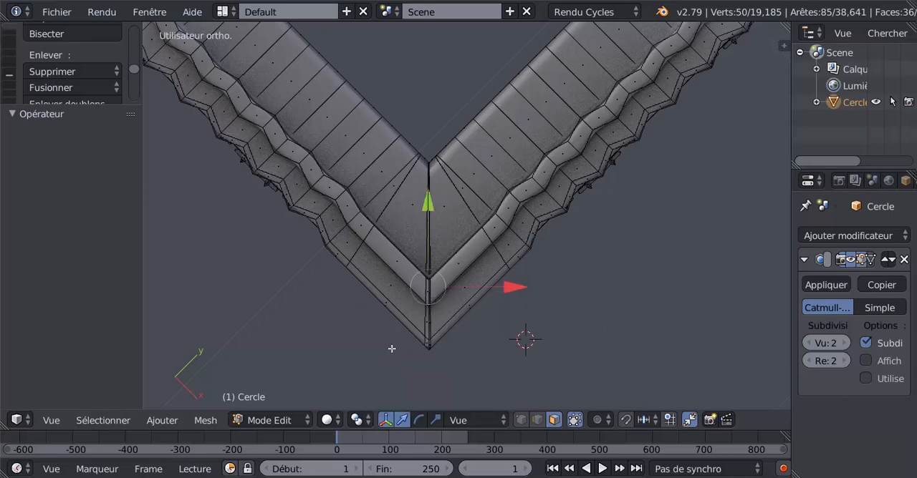
click(479, 422)
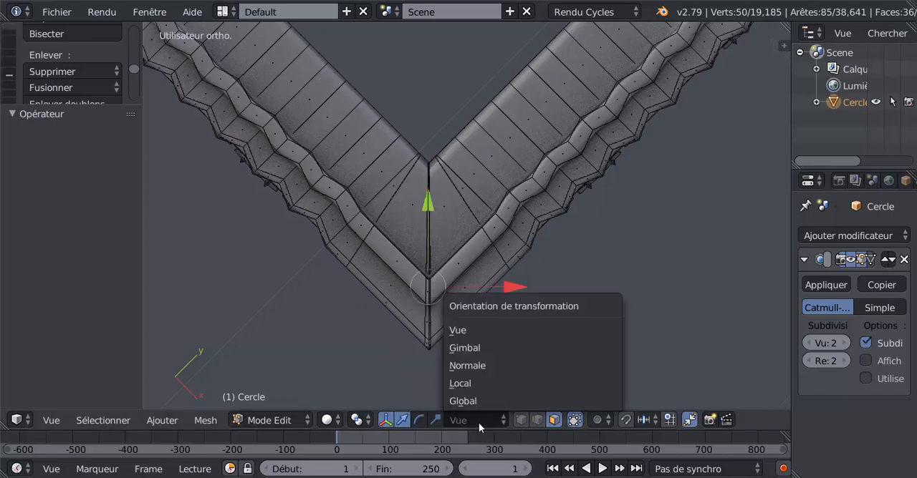
click(482, 332)
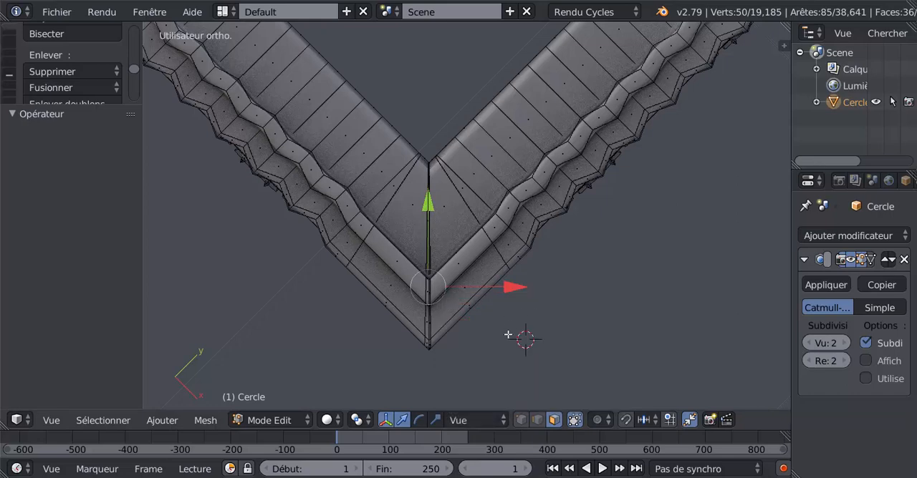
Step: Extrude the selected corner faces in place and move them -0.054 along the view's Y axis
key(e)
right_click(508, 335)
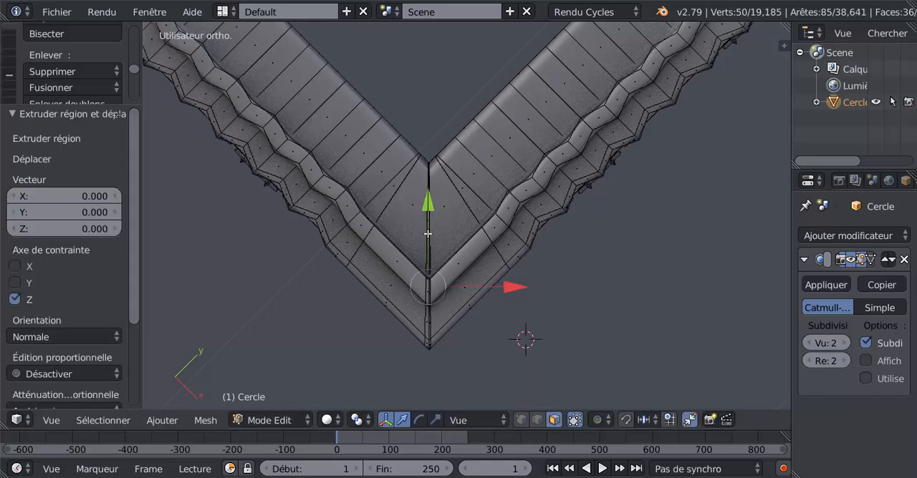
drag(428, 206, 438, 228)
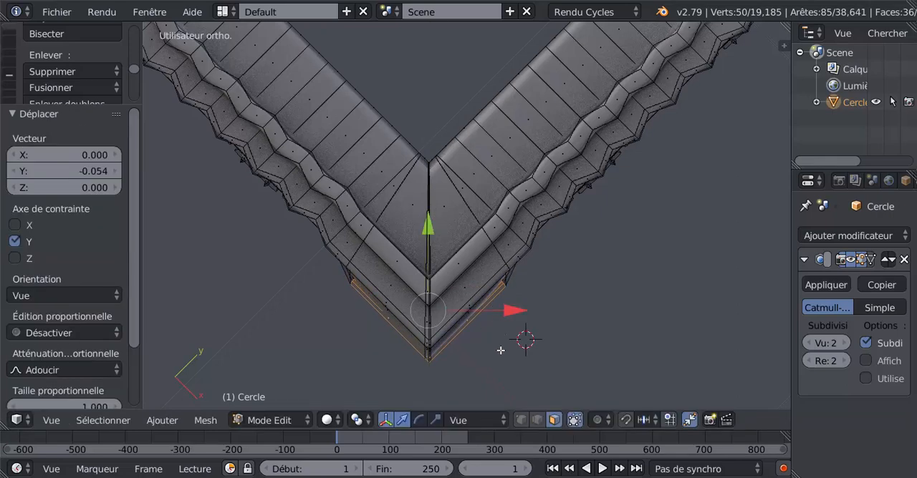
Step: Scale the extruded corner faces up uniformly by about 1.189 and again by about 1.058
key(s)
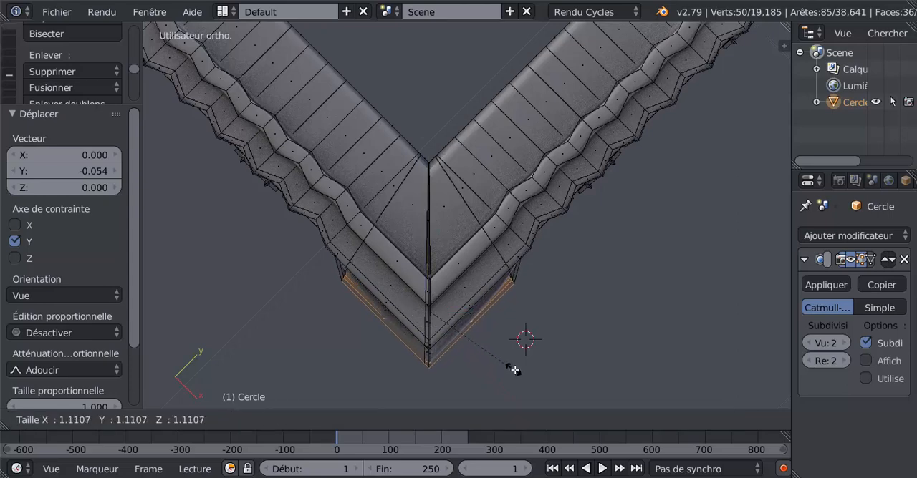
click(519, 372)
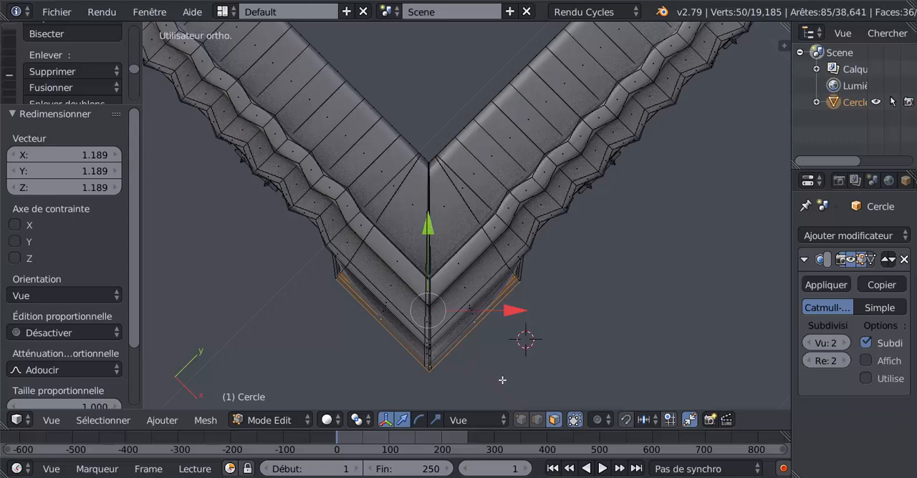
key(s)
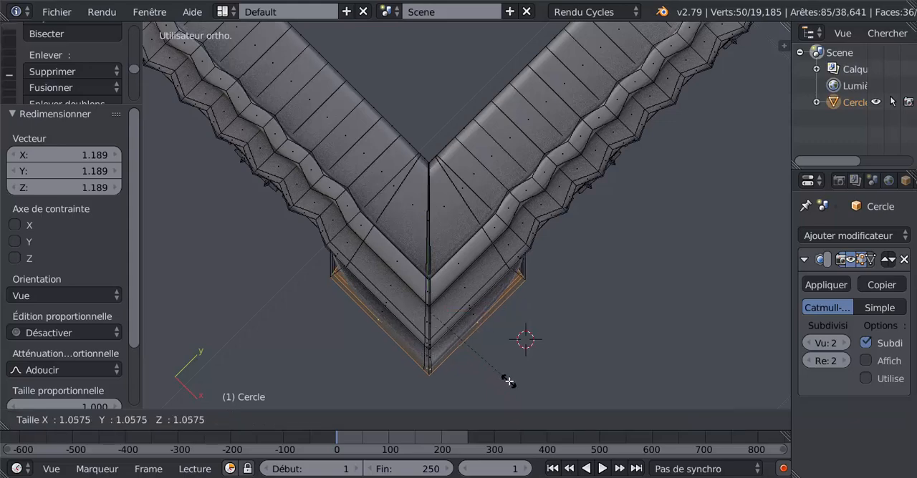
click(507, 381)
middle_drag(464, 350, 527, 236)
scroll(431, 306, up, 2)
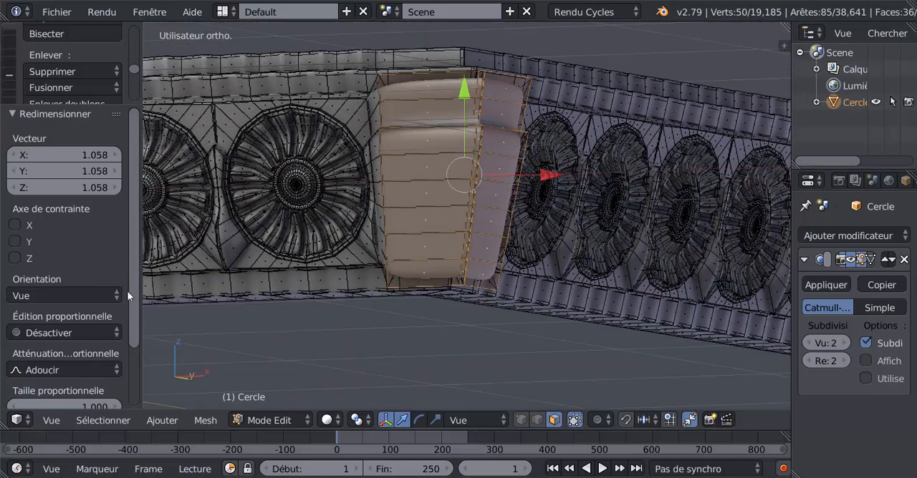
drag(138, 323, 139, 383)
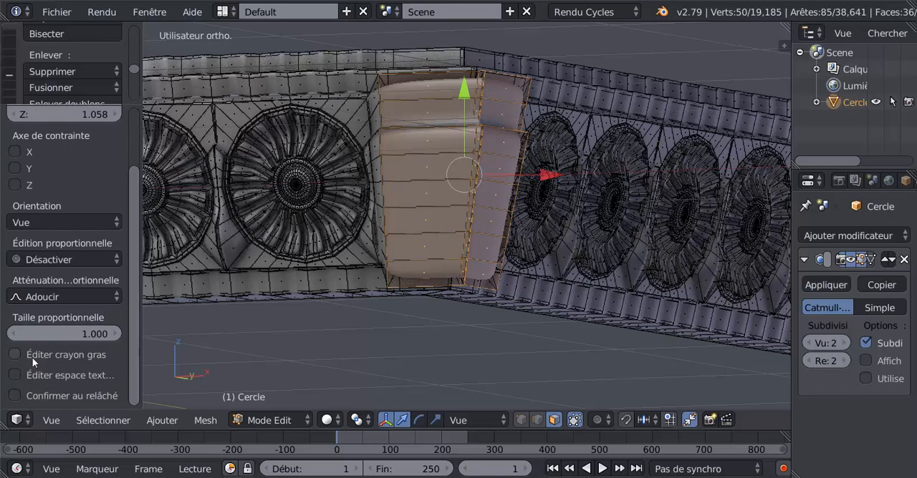
Step: Restrict the last scaling of the extruded corner faces to the X and Y axes
scroll(137, 264, up, 4)
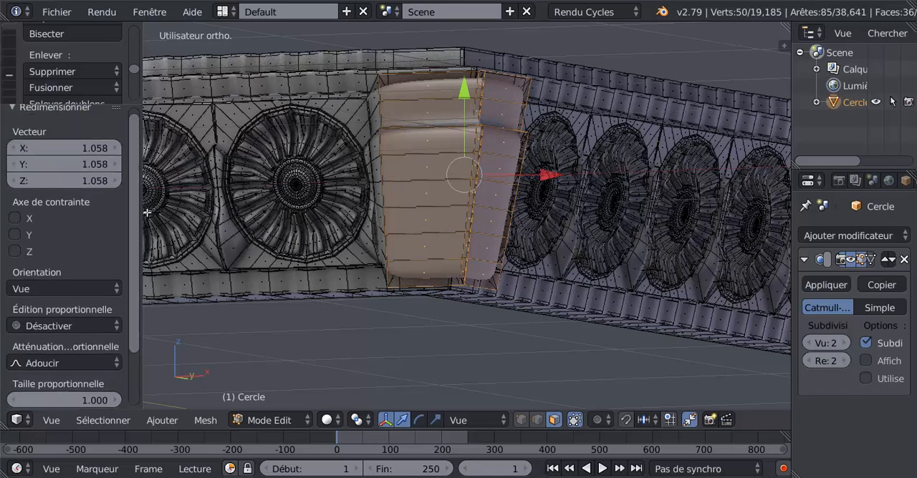
click(15, 235)
click(15, 219)
middle_drag(369, 250, 374, 272)
middle_drag(412, 307, 398, 303)
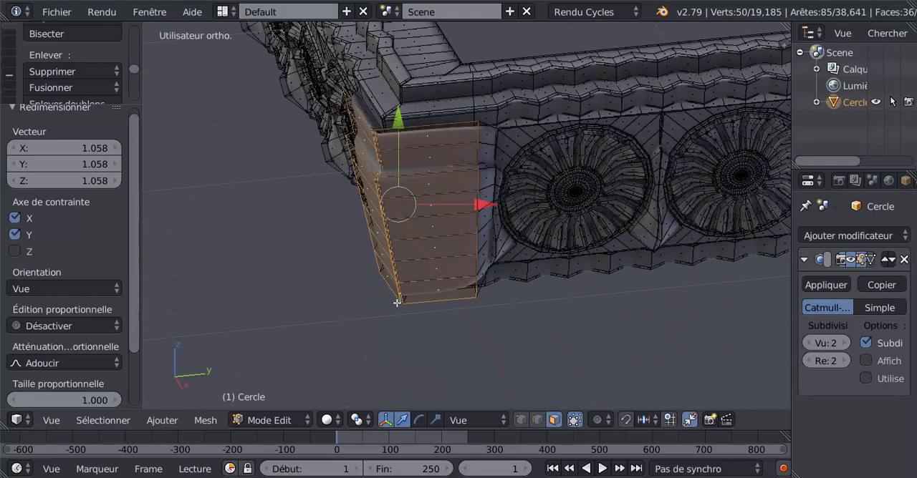
middle_drag(421, 224, 458, 185)
middle_drag(468, 241, 485, 243)
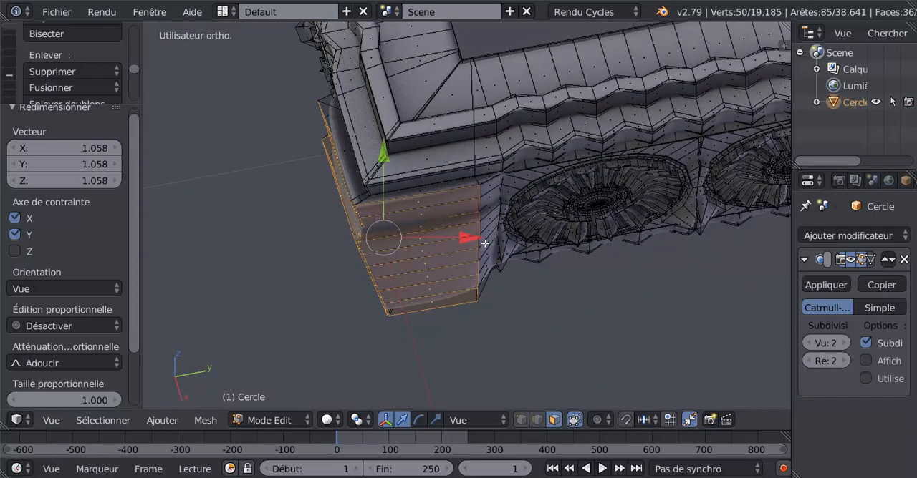
Step: Add a single loop cut beside the corner block, slid towards the first rosette with a factor of about 0.798
key(ctrl+r)
click(495, 181)
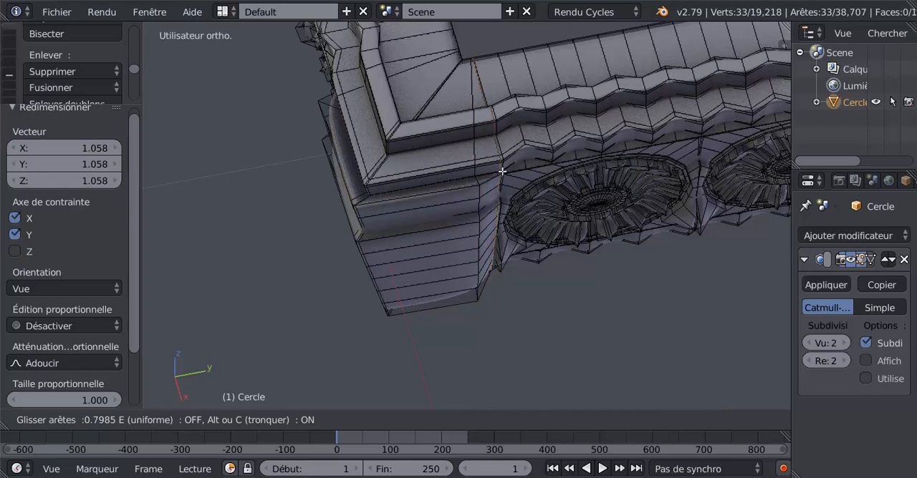
click(502, 172)
Step: Set the transform orientation to Global and try to move the new edge loop along Y in top view
click(466, 420)
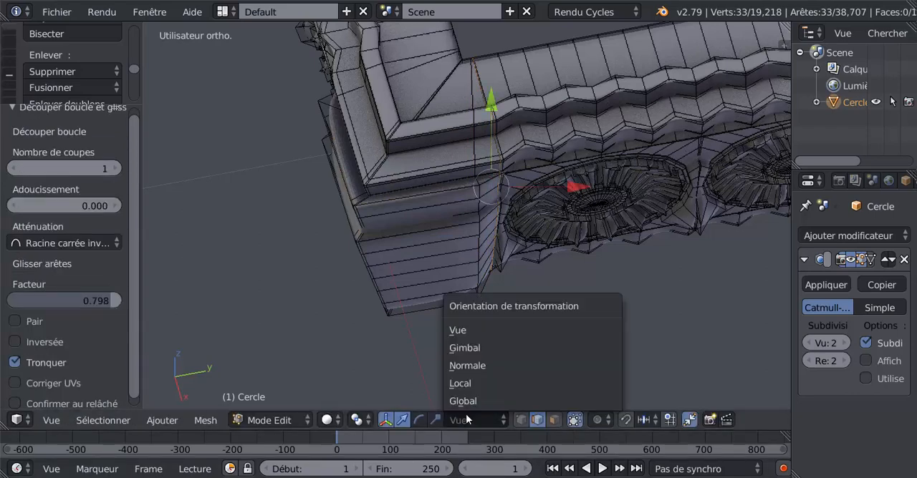
click(464, 402)
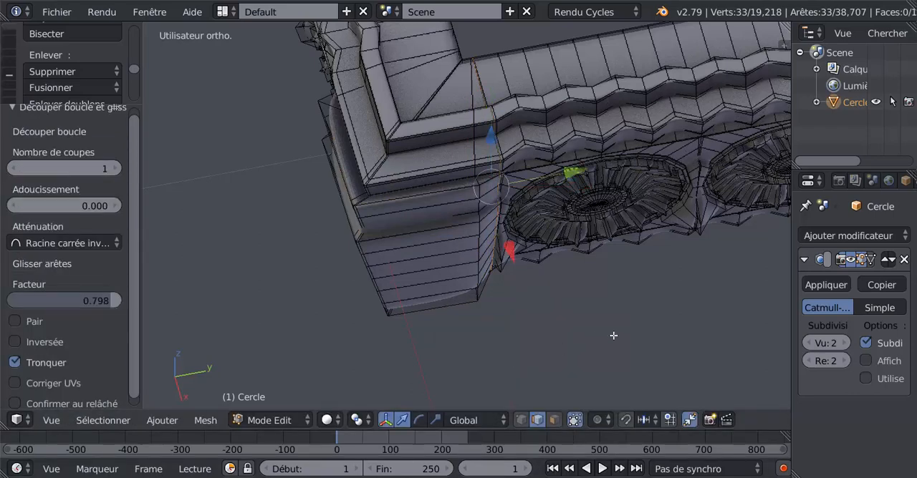
key(KP_7)
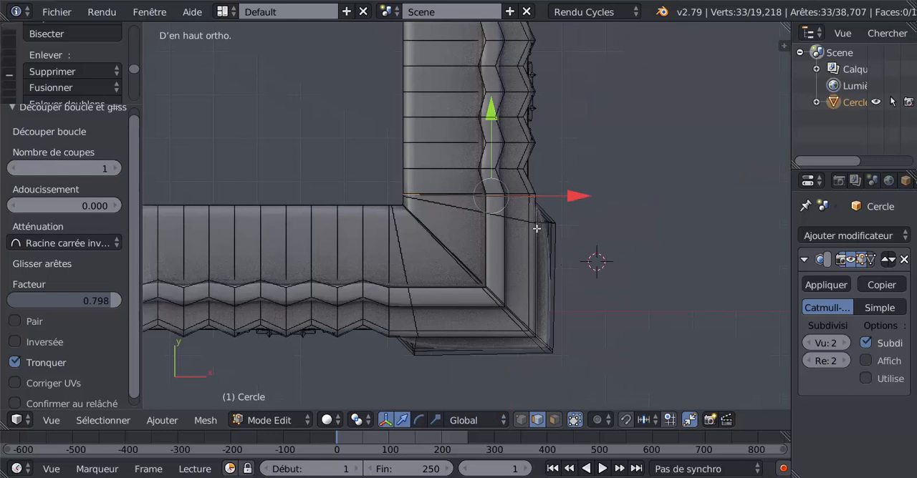
click(455, 421)
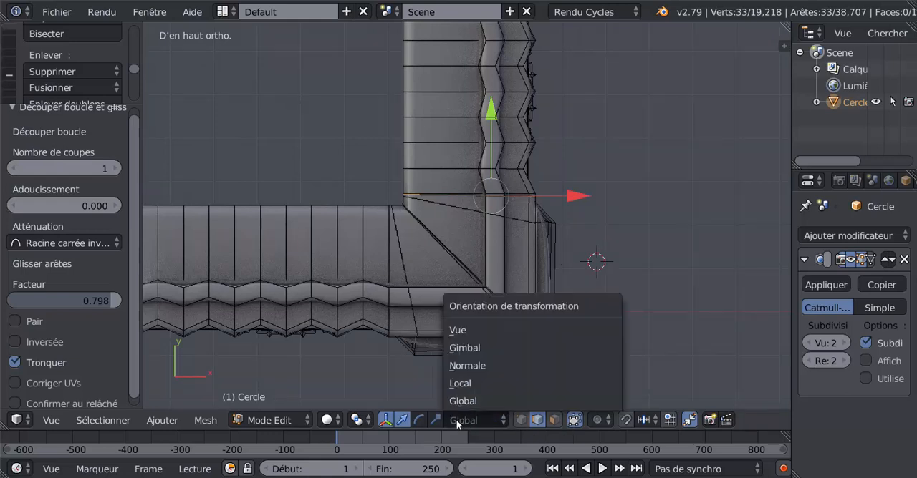
click(458, 401)
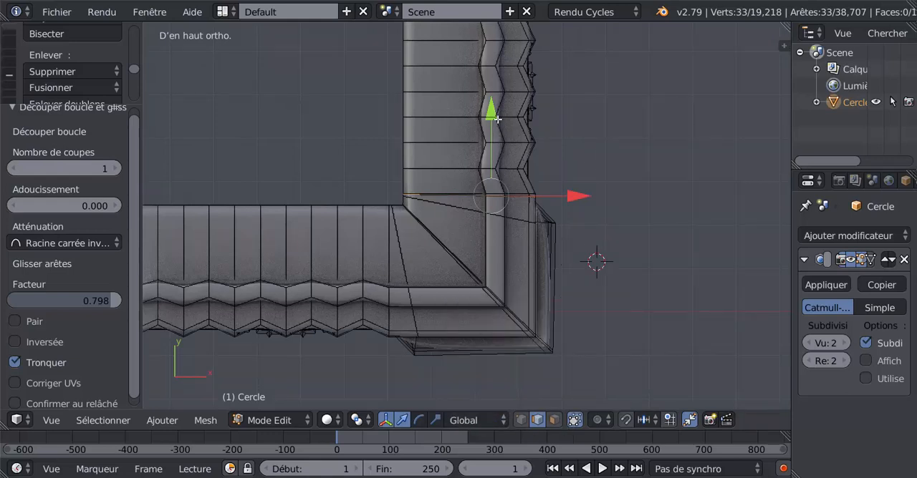
scroll(494, 118, up, 2)
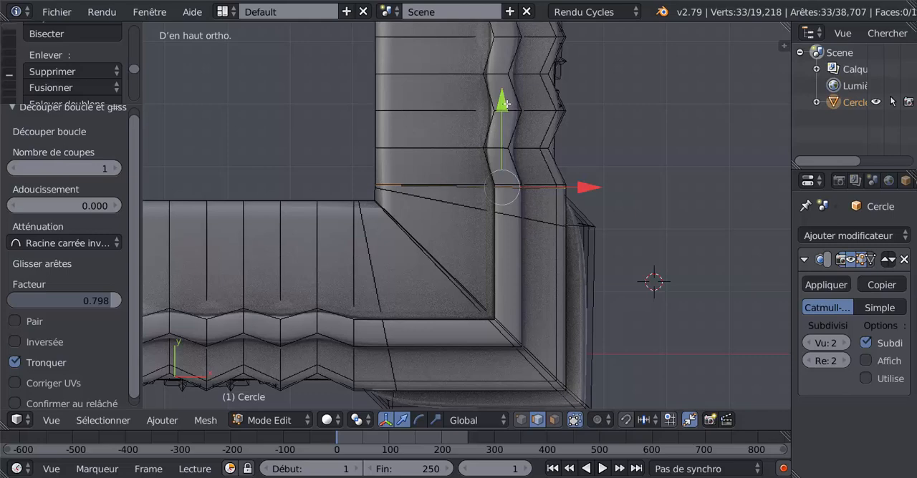
mouse_move(505, 103)
mouse_down()
mouse_move(508, 112)
mouse_move(514, 105)
mouse_up()
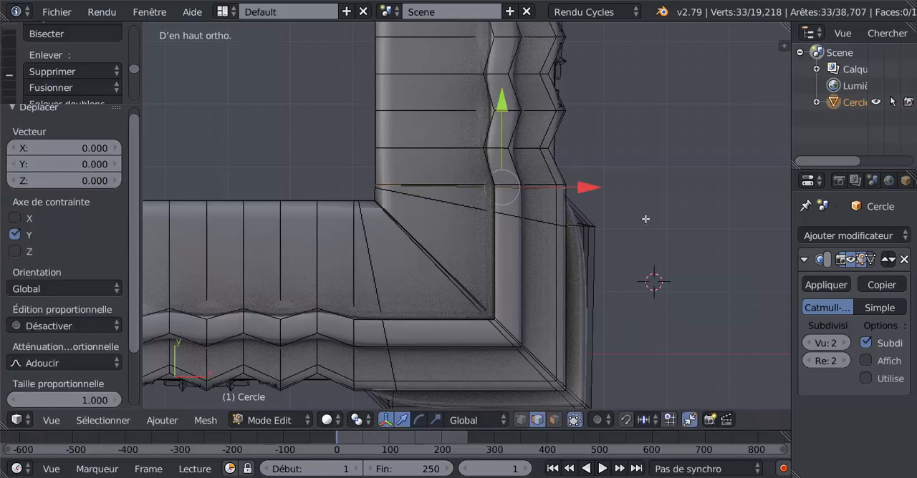
Step: Undo the loop cut and add a new one close to the block's side edge, with a slide factor of -0.898
key(ctrl+z)
key(ctrl+z)
middle_drag(598, 217, 486, 159)
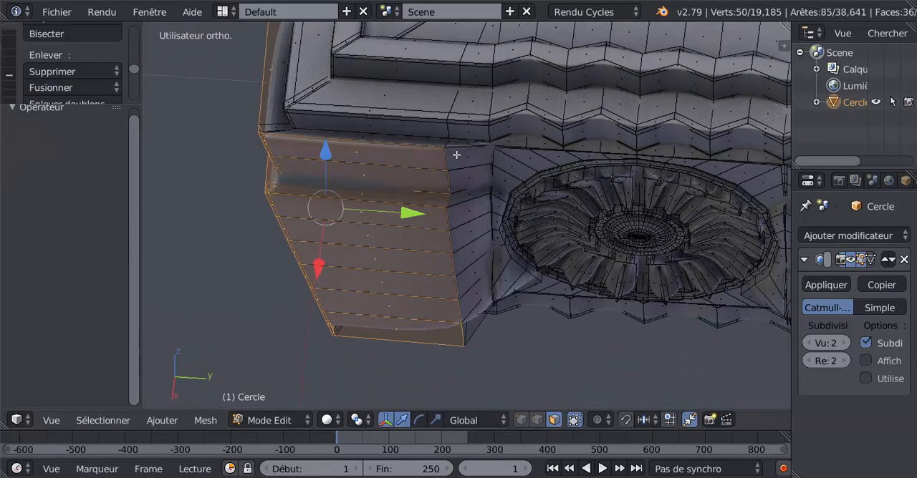
key(ctrl+r)
click(456, 155)
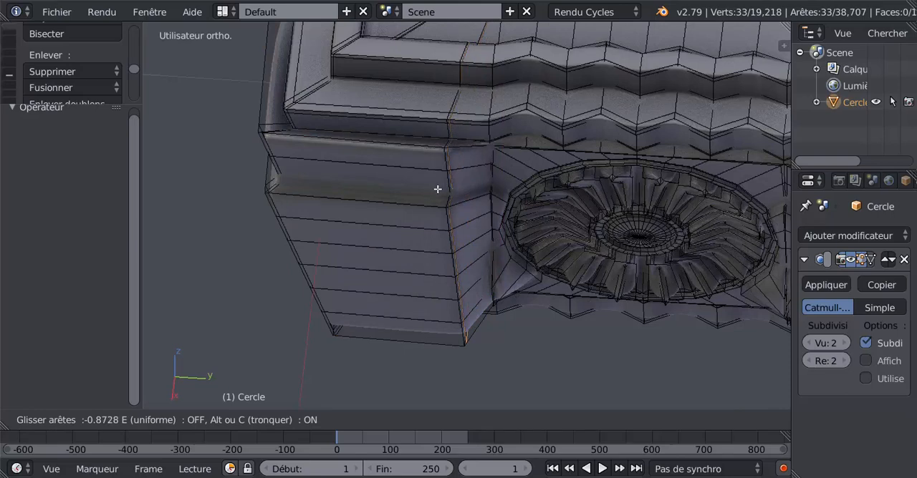
click(438, 189)
scroll(451, 177, up, 2)
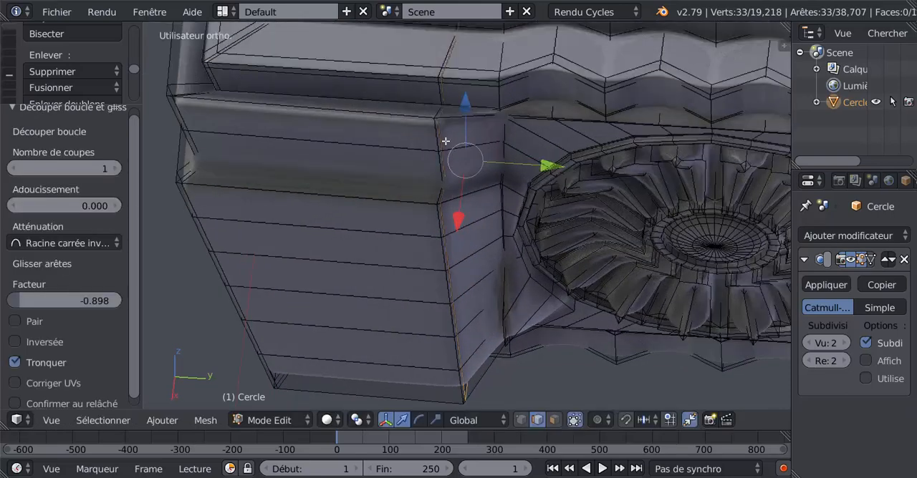
scroll(450, 159, down, 2)
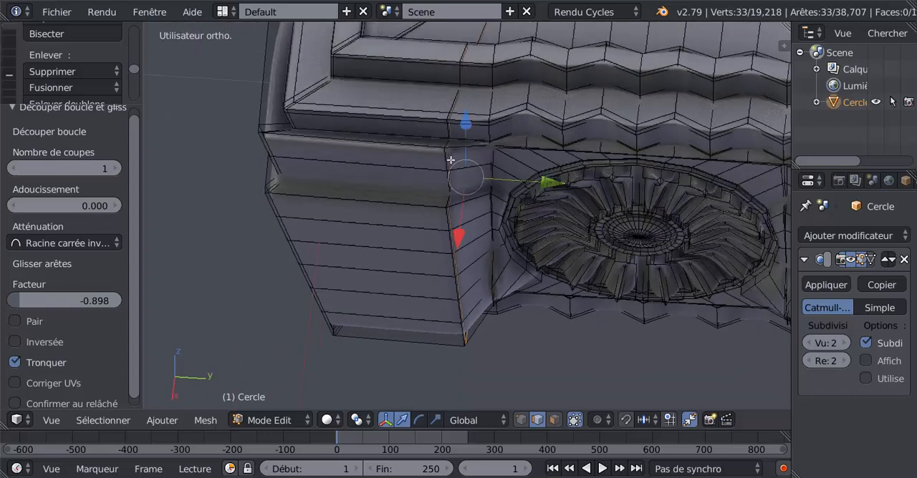
scroll(451, 159, up, 2)
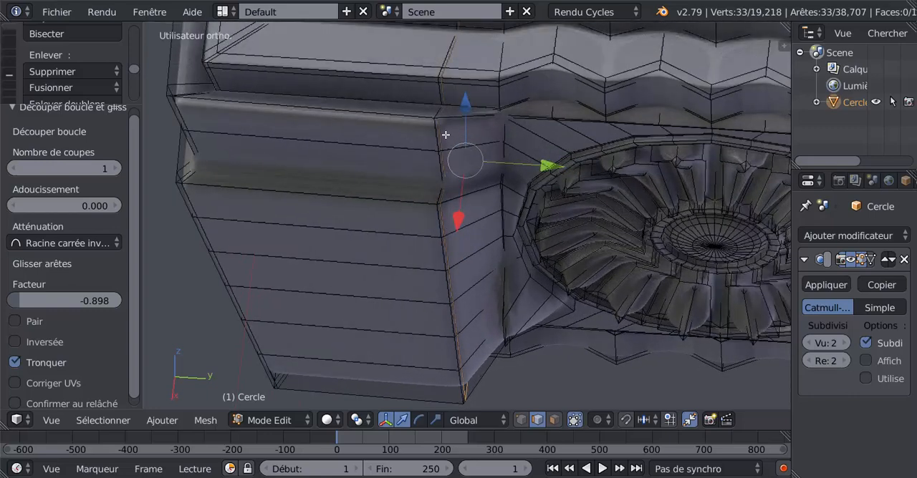
Step: Select the vertical chain of new loop edges along the block's side, from its upper moulding down to its lower end
right_click(449, 140)
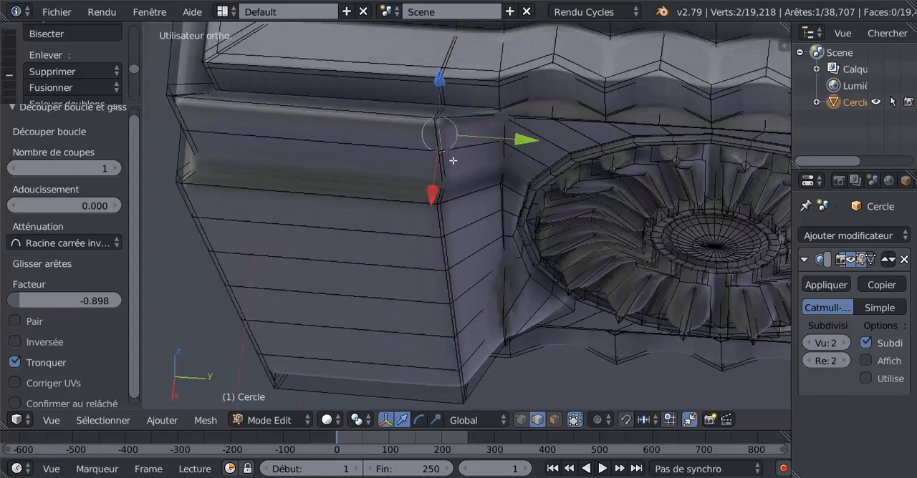
shift+right_click(450, 169)
shift+right_click(447, 205)
shift+right_click(453, 233)
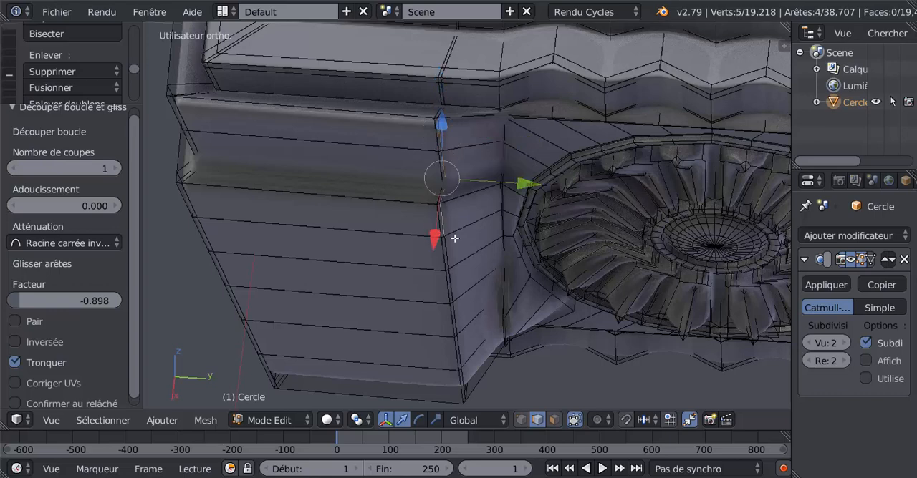
shift+right_click(454, 264)
shift+right_click(458, 286)
shift+right_click(461, 317)
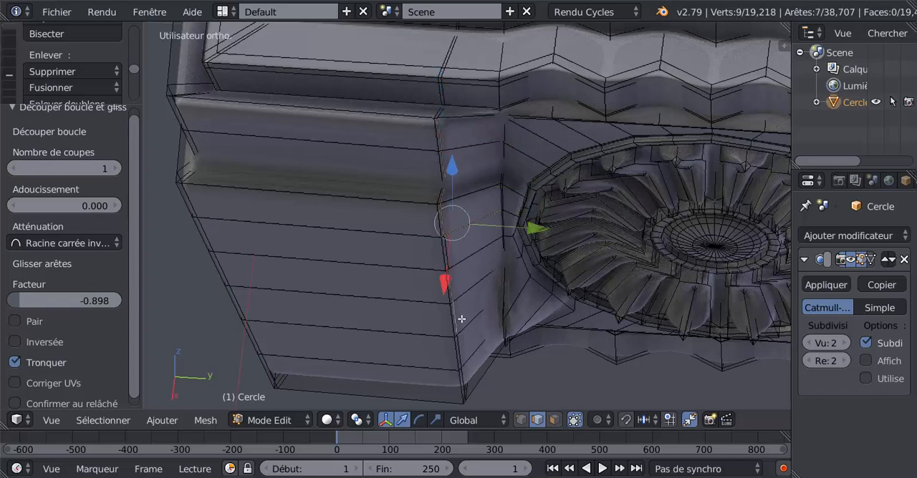
shift+right_click(467, 352)
middle_drag(470, 327, 422, 311)
shift+right_click(460, 383)
Step: Move the selected side edges -0.044 along the global X axis and check the smoothed block in Object Mode
scroll(463, 324, down, 4)
drag(388, 249, 397, 242)
drag(427, 197, 427, 196)
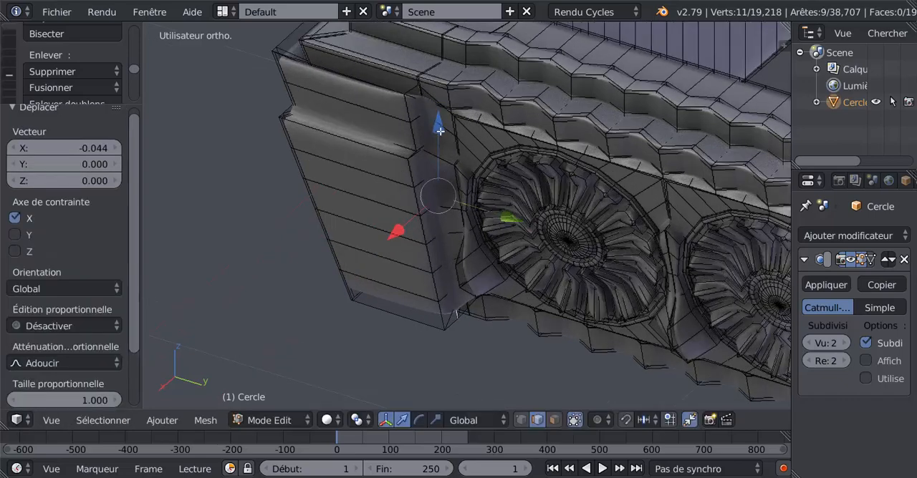
middle_drag(427, 197, 510, 191)
key(Tab)
scroll(465, 253, down, 4)
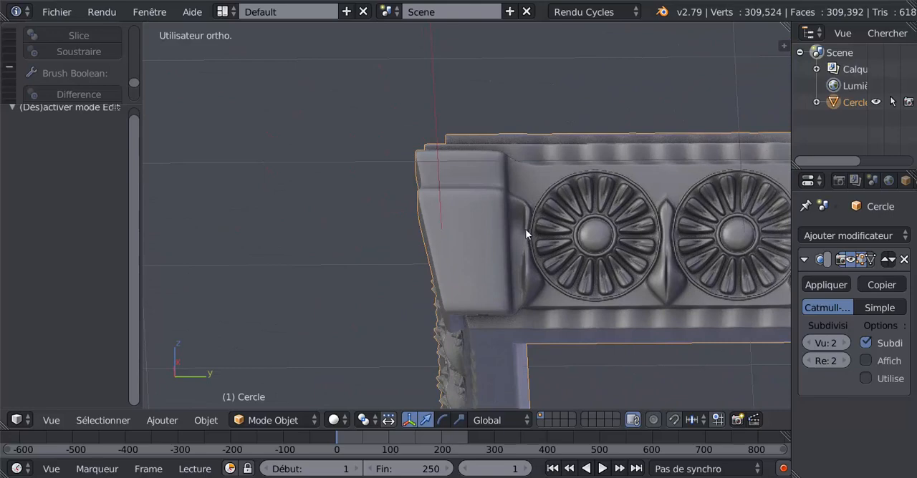
key(Tab)
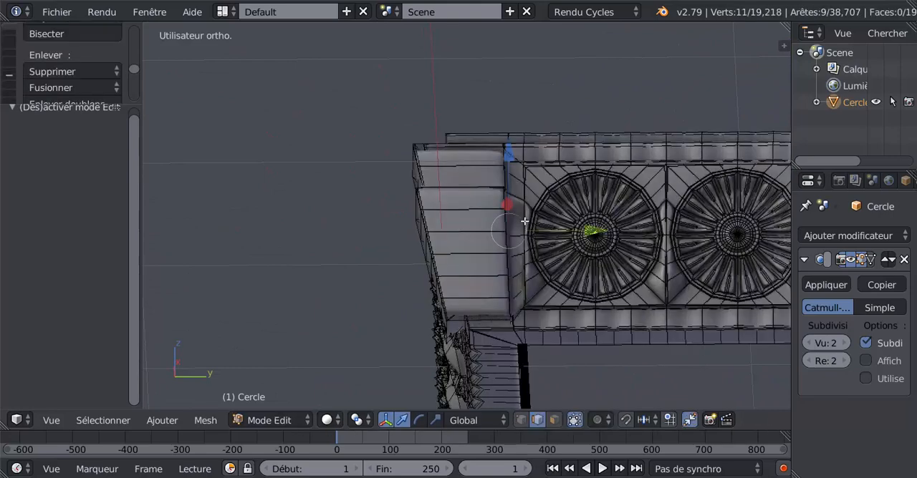
Step: Undo the edge move, the edge selections and the loop cut beside the corner block
key(ctrl+z)
key(ctrl+z)
key(ctrl+z)
key(ctrl+z)
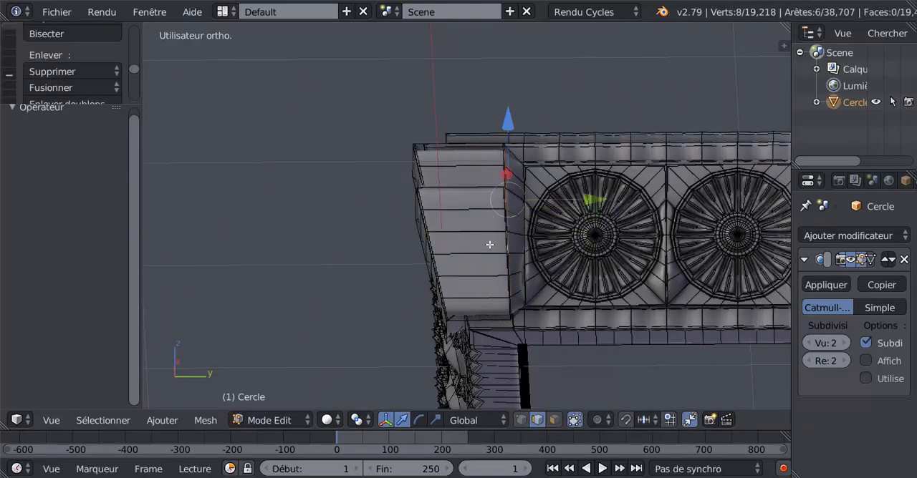
key(ctrl+z)
middle_drag(539, 250, 525, 282)
key(ctrl+z)
key(ctrl+z)
key(ctrl+z)
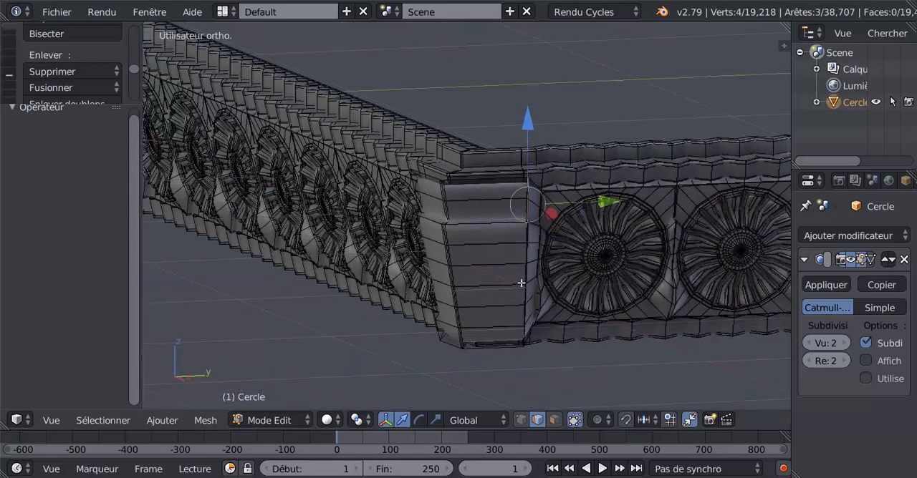
key(ctrl+z)
key(ctrl+z)
key(ctrl+z)
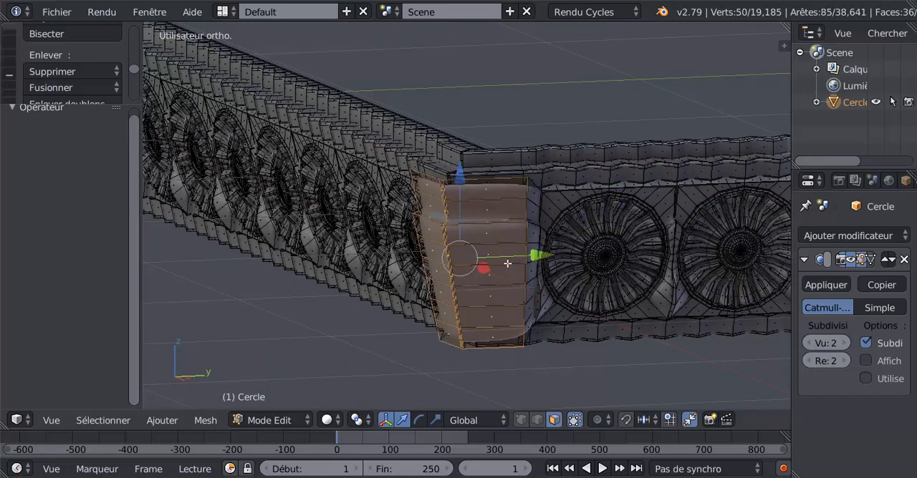
Step: Undo the scalings of the extruded corner faces and inspect the block in Object Mode before returning to Edit Mode
middle_drag(493, 272, 505, 316)
scroll(503, 256, up, 2)
key(ctrl+z)
key(ctrl+z)
key(Tab)
scroll(534, 241, down, 3)
scroll(517, 283, up, 4)
key(Tab)
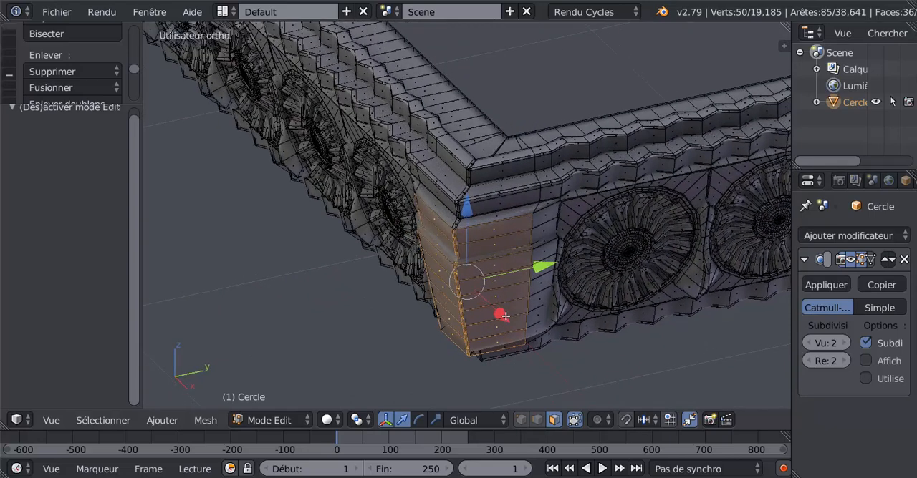
Step: Inset the selected corner faces with a thickness of 0.0702 and extrude them 0.002 along their normals
key(i)
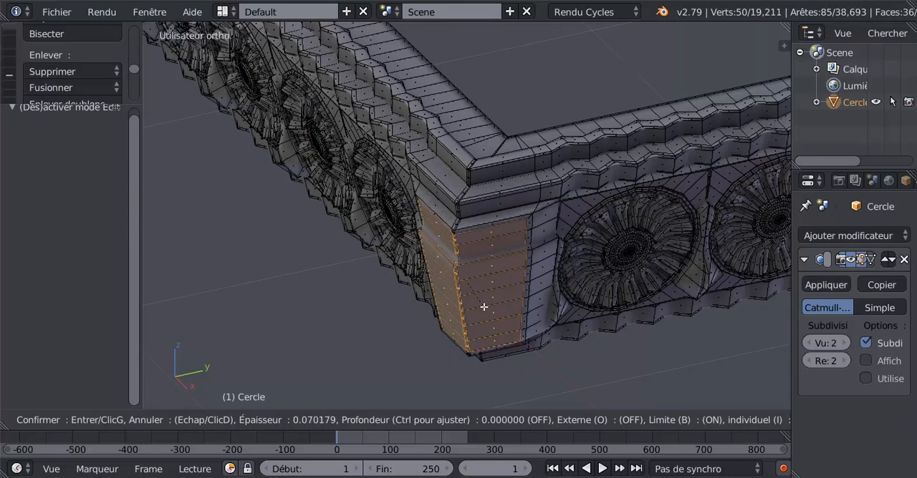
click(484, 307)
middle_drag(549, 313, 489, 357)
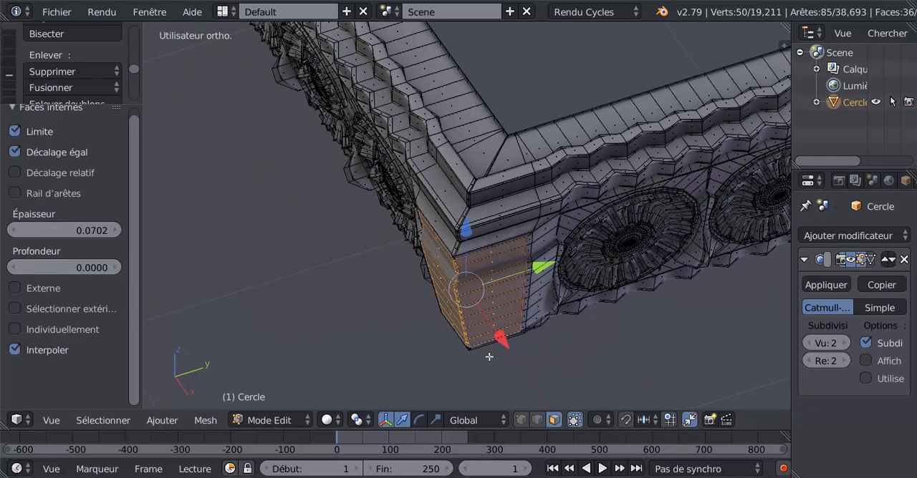
key(e)
click(482, 358)
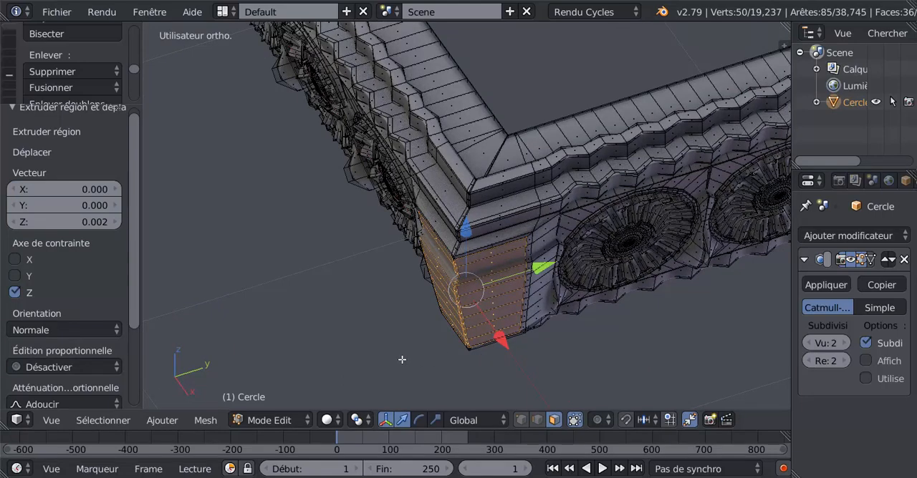
Step: In a top view aligned with the corner's diagonal, move the extruded faces outward along Y using the Vue orientation, and inspect the cornice in Object Mode
key(KP_7)
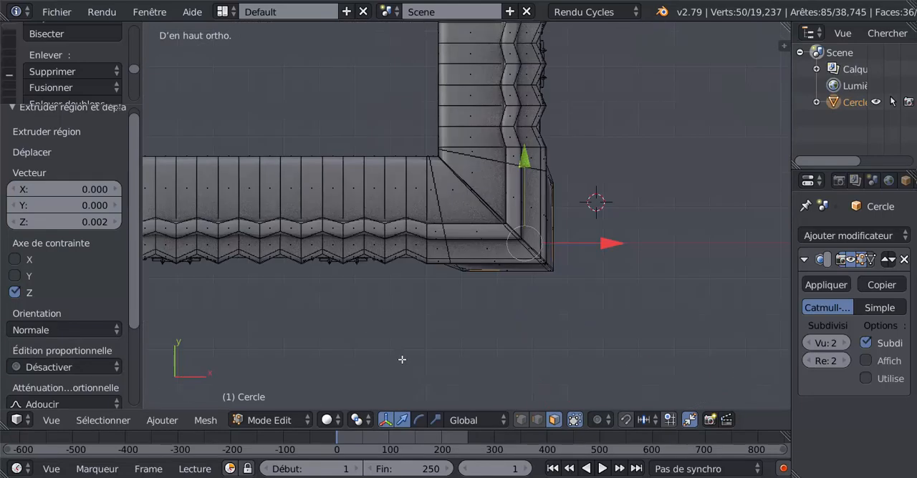
key(KP_6)
key(KP_6)
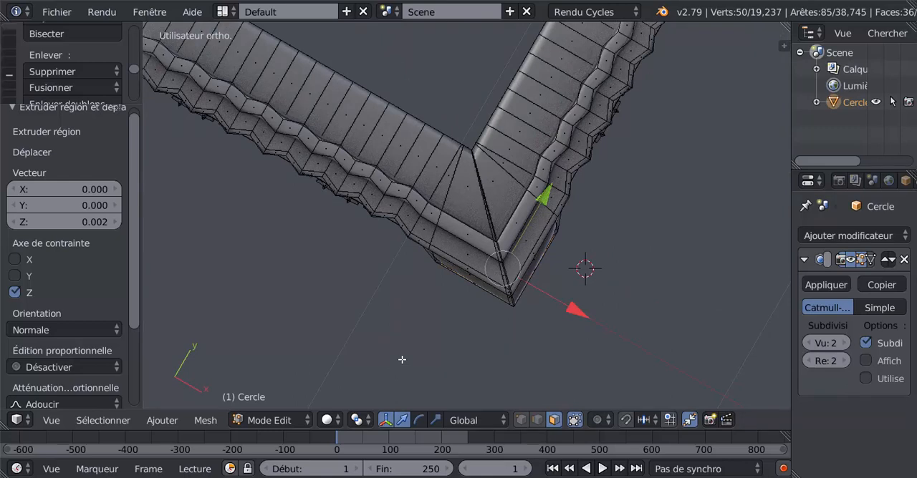
key(KP_6)
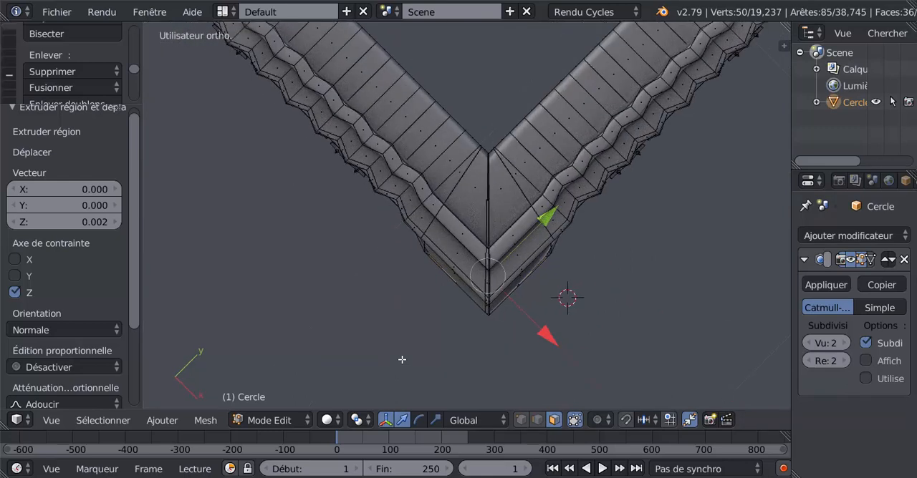
click(469, 420)
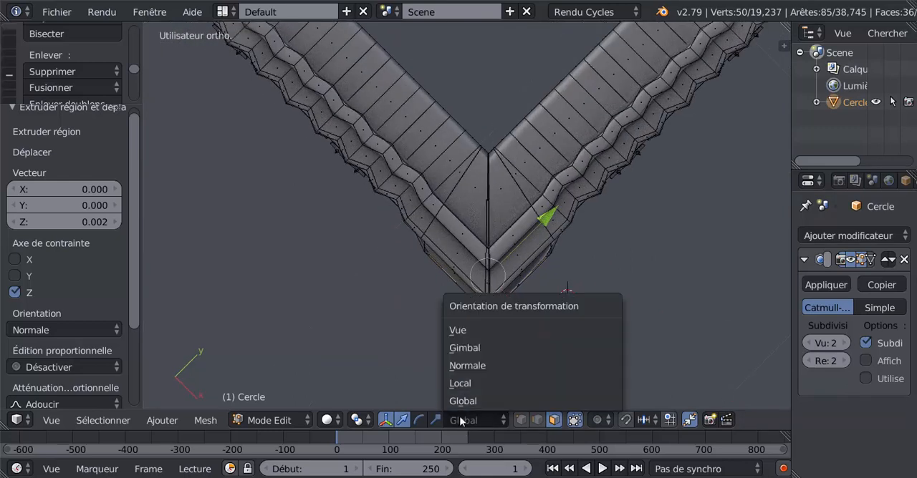
click(461, 333)
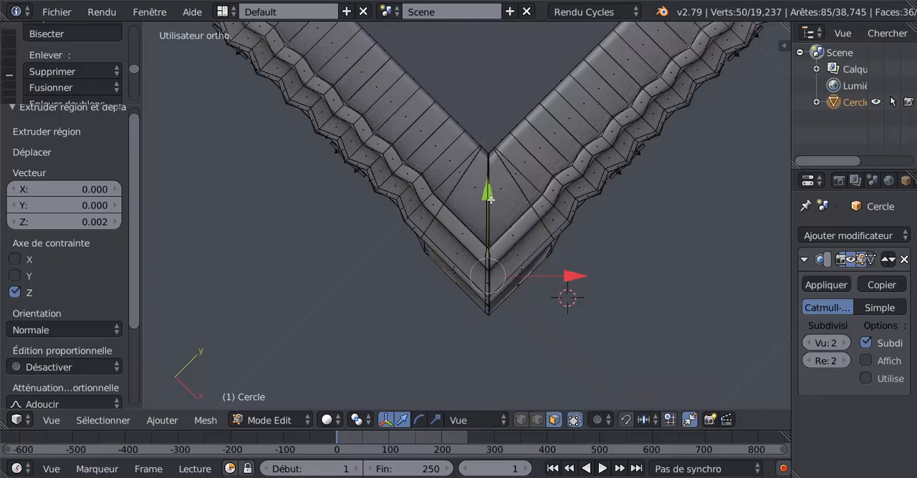
drag(489, 199, 570, 291)
key(Tab)
middle_drag(563, 331, 510, 227)
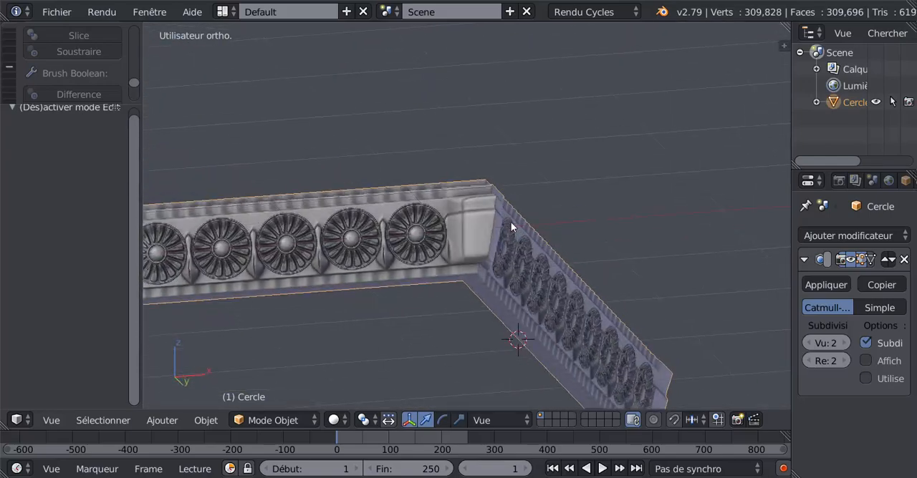
Step: Select the two underside faces of the raised corner block, one on each side of the seam, in Edit Mode
key(Tab)
key(Tab)
scroll(486, 283, up, 2)
middle_drag(479, 322, 485, 282)
scroll(485, 282, up, 2)
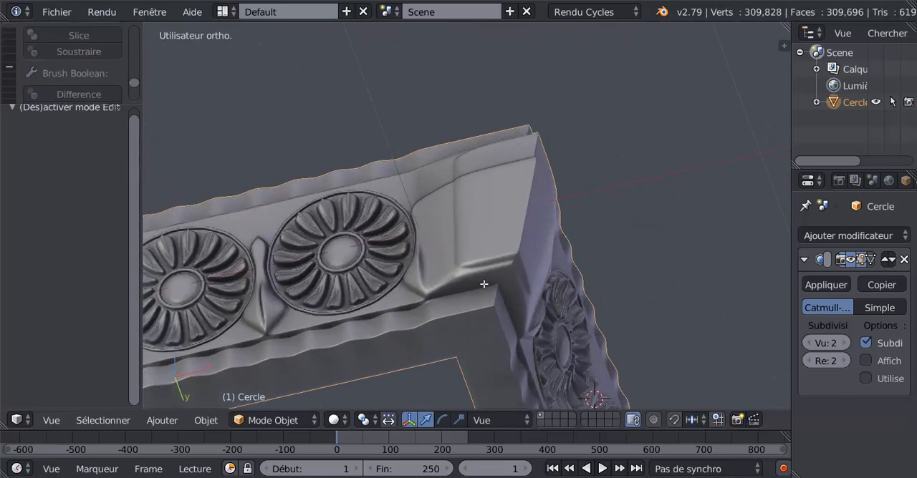
key(Tab)
right_click(485, 284)
shift+right_click(510, 279)
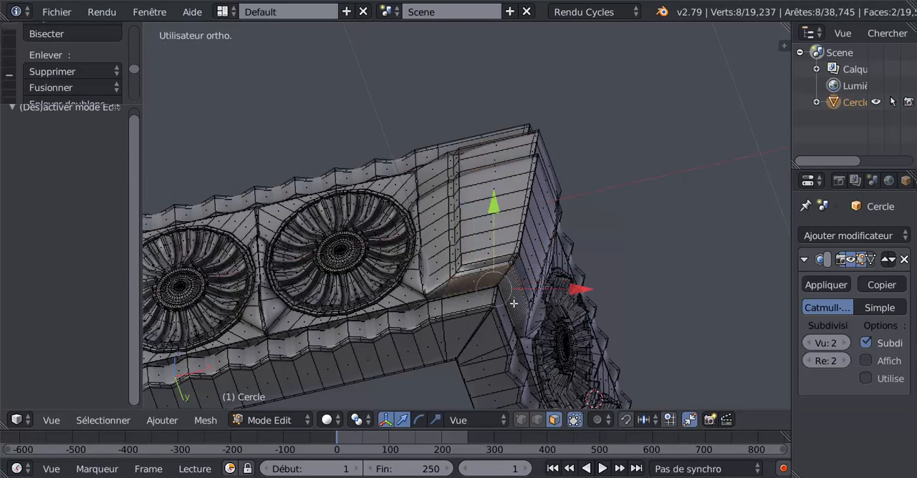
Step: Try extruding the two underside faces downward, inspect the shape in Object Mode, and undo the downward move and extrusion
middle_drag(514, 304, 473, 351)
scroll(483, 301, up, 2)
scroll(512, 280, down, 5)
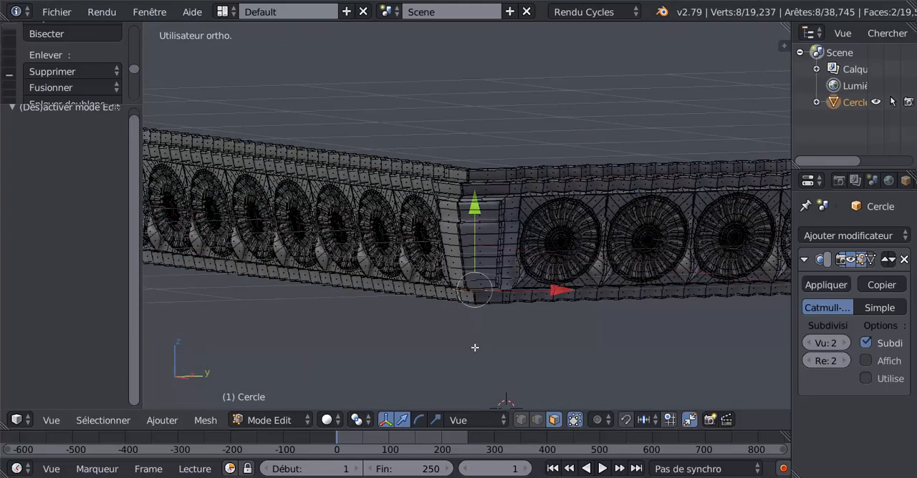
key(e)
click(468, 316)
drag(475, 209, 483, 263)
key(Tab)
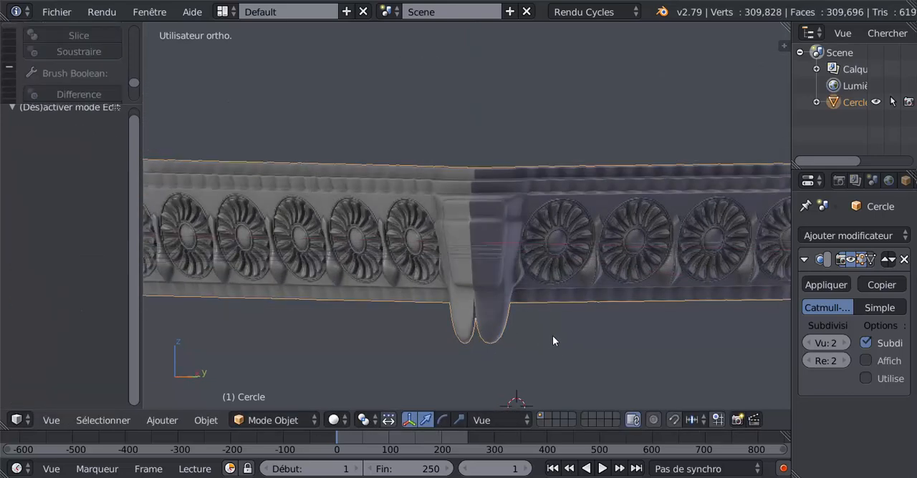
middle_drag(552, 336, 551, 328)
key(Tab)
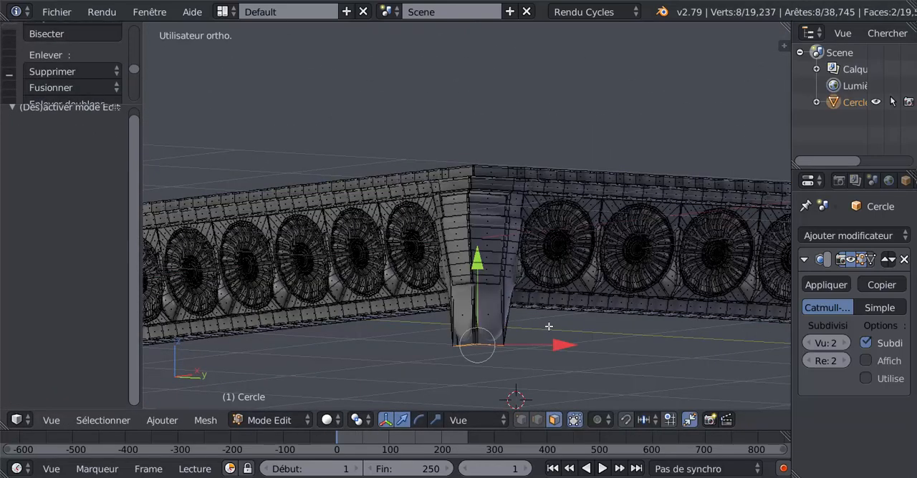
key(ctrl+z)
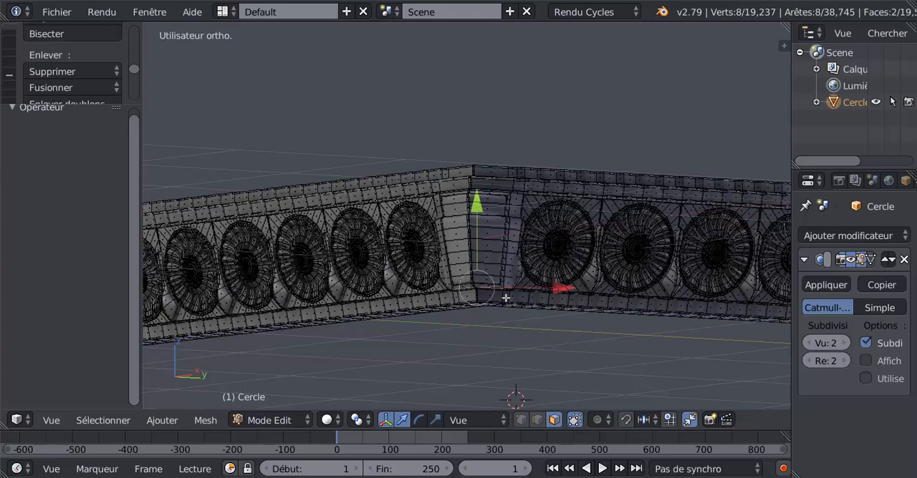
Step: Add the two narrow seam faces between the selected underside faces of the corner block to the selection
middle_drag(506, 297, 506, 253)
scroll(487, 290, up, 5)
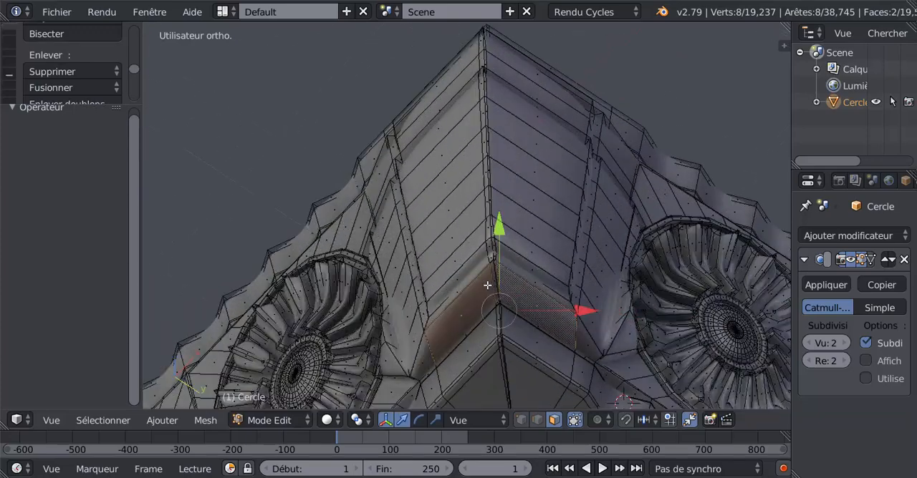
scroll(487, 285, up, 1)
shift+right_click(502, 289)
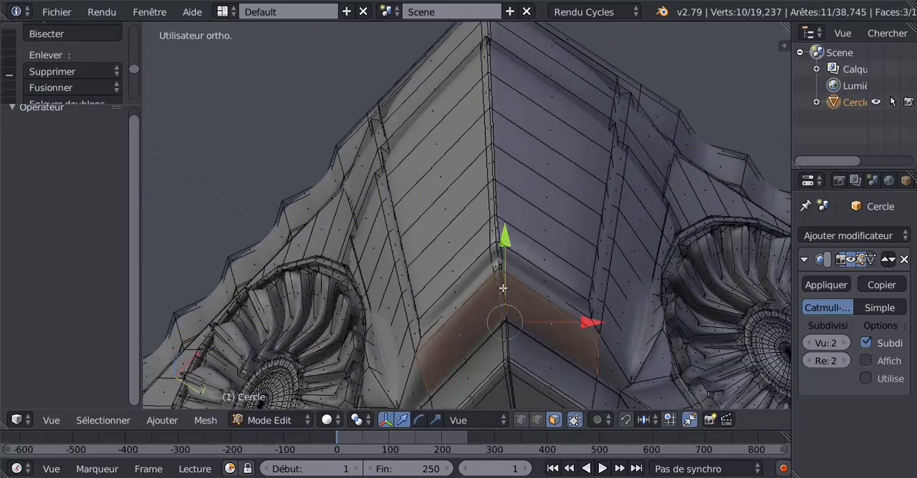
scroll(505, 297, up, 2)
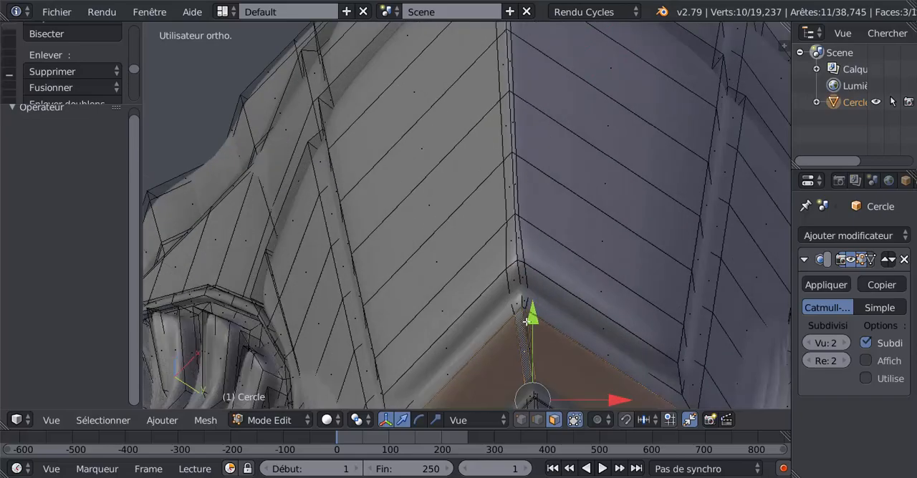
shift+right_click(527, 321)
Step: Extrude the four underside faces and pull them straight down to form a foot below the corner, and view it in Object Mode
scroll(528, 319, down, 5)
middle_drag(538, 291, 522, 358)
scroll(521, 314, down, 6)
middle_drag(522, 315, 522, 346)
scroll(509, 328, up, 2)
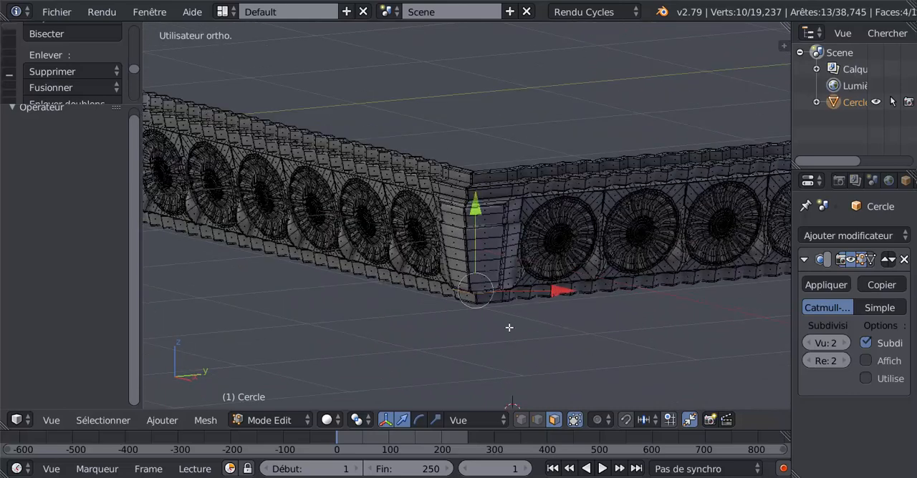
key(e)
right_click(509, 328)
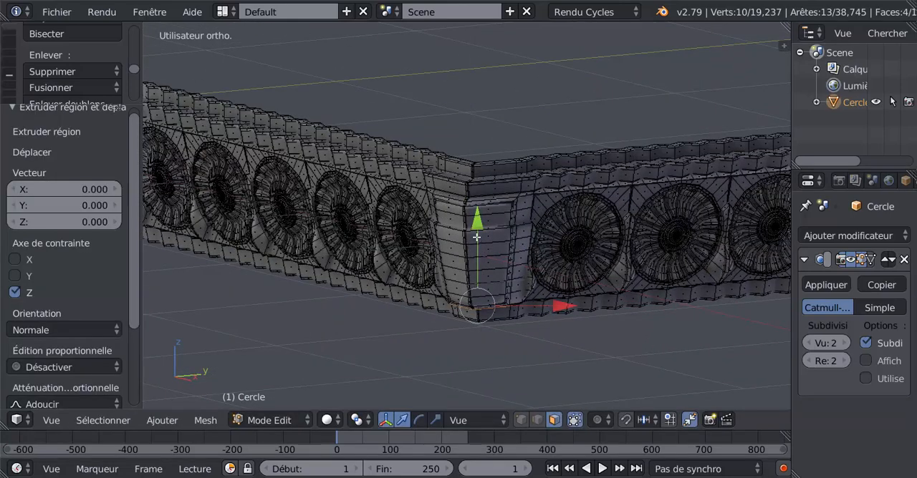
drag(483, 249, 485, 299)
key(Tab)
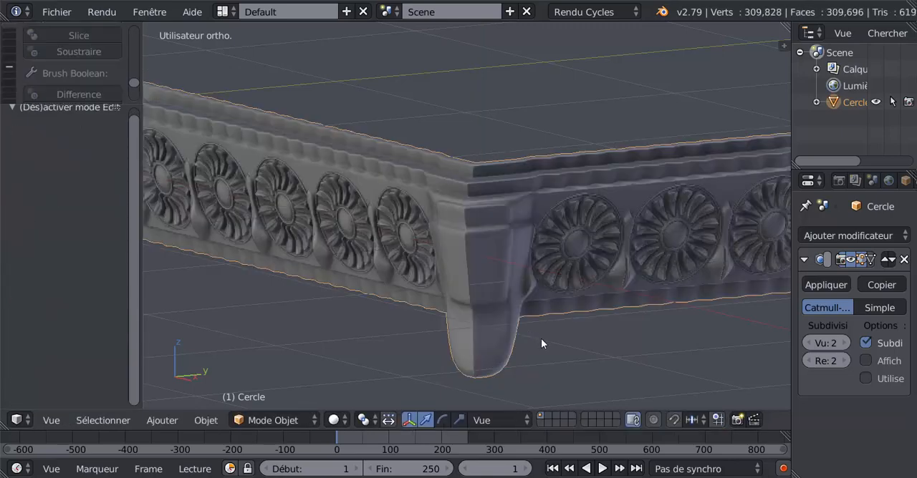
Step: Add one loop cut through the side of the extruded corner foot and slide it to a factor of -0.874
middle_drag(541, 338, 454, 329)
middle_drag(428, 323, 591, 343)
scroll(613, 322, down, 5)
scroll(457, 329, up, 4)
key(Tab)
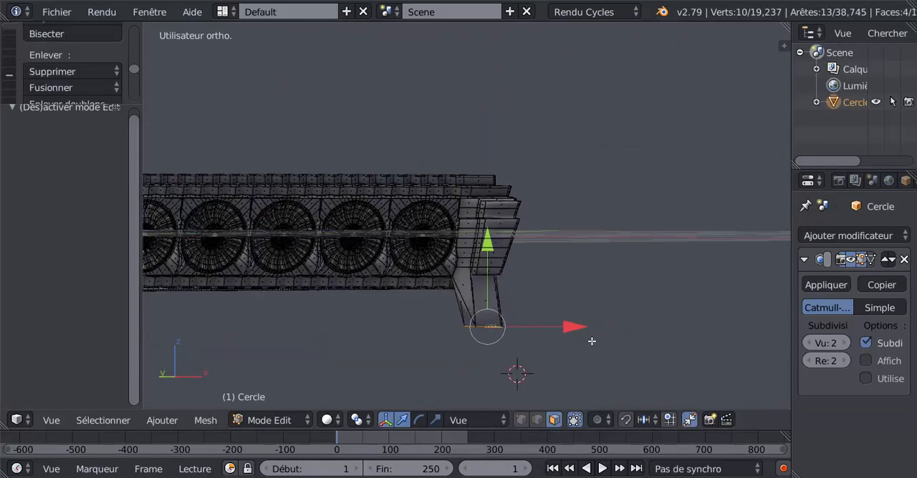
scroll(502, 347, up, 2)
key(ctrl+r)
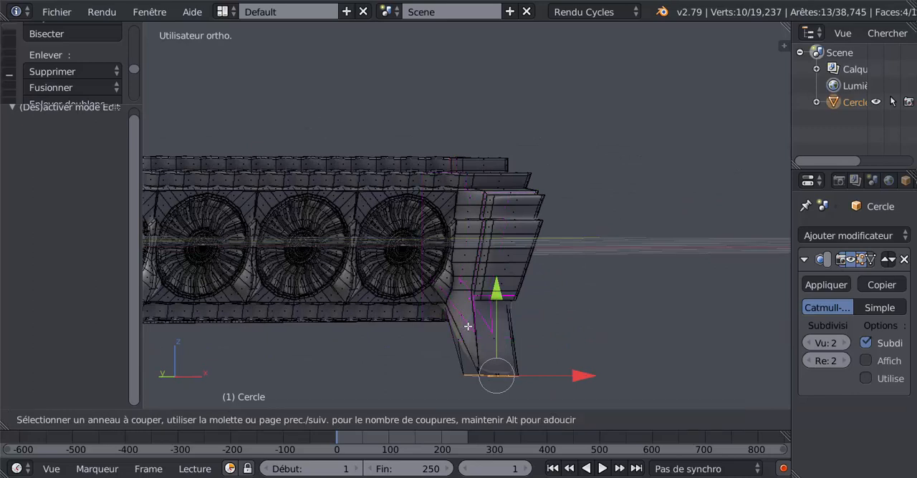
click(455, 327)
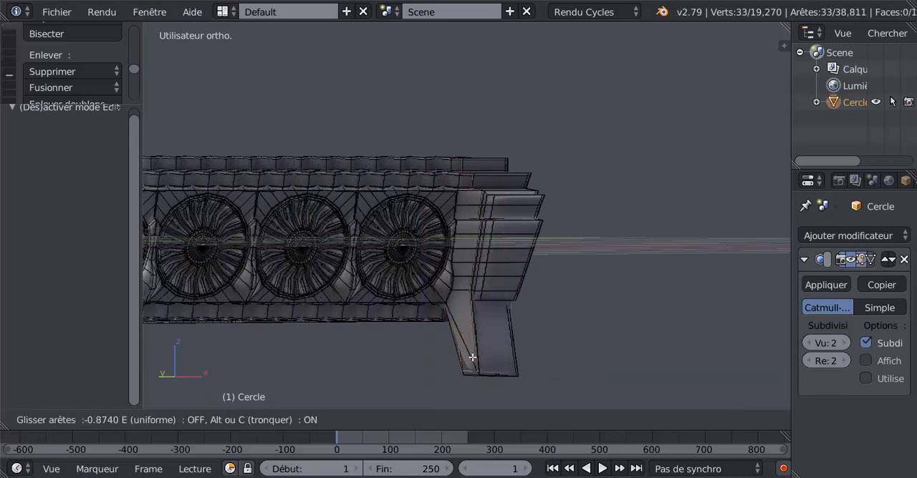
click(492, 357)
Step: Add a matching loop cut on the other side of the corner foot and slide it to a factor of -0.846
middle_drag(491, 356, 490, 307)
key(ctrl+r)
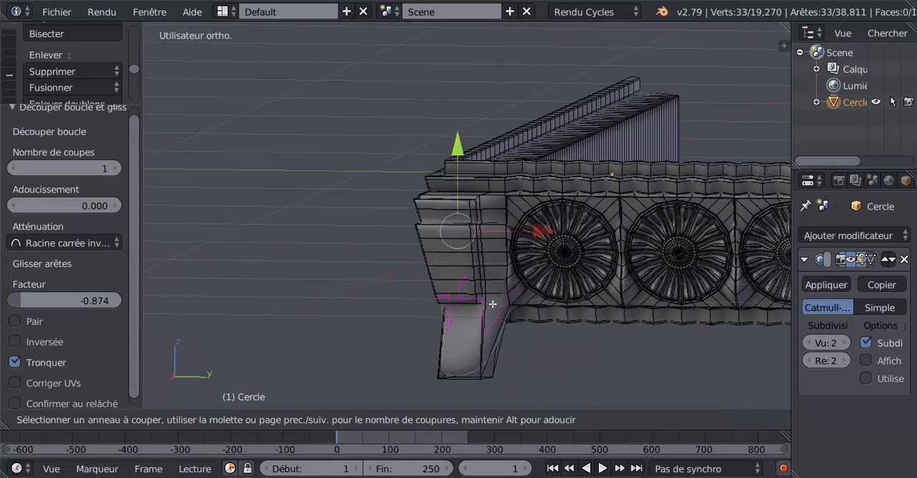
click(495, 297)
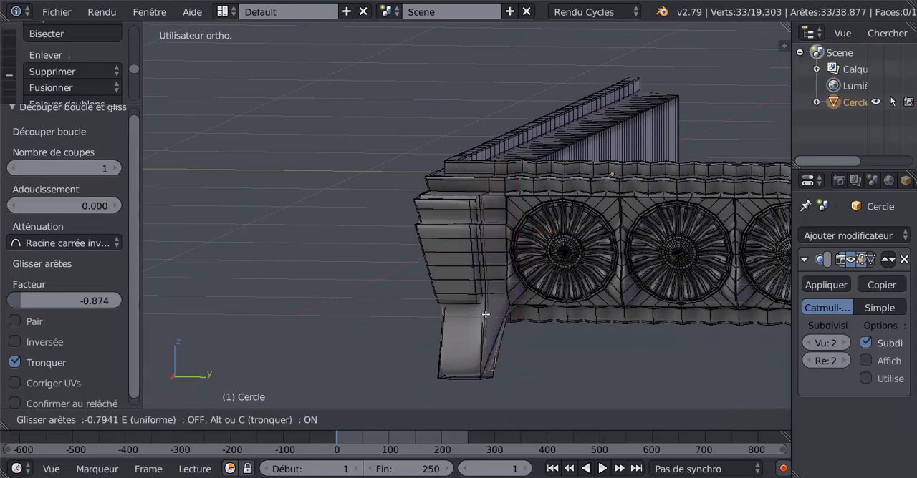
click(486, 307)
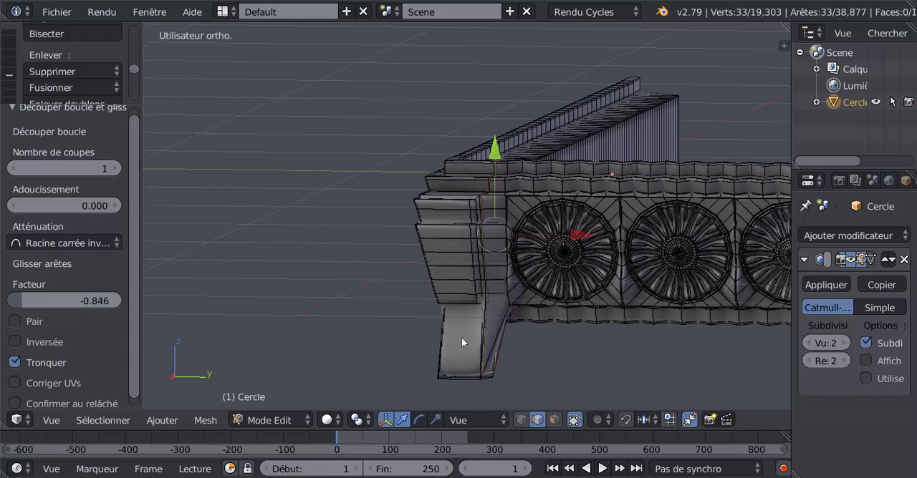
Step: Examine the corner foot and the joined cornice in Object Mode from below, from both sides and in front view
key(Tab)
middle_drag(459, 353, 456, 232)
key(Tab)
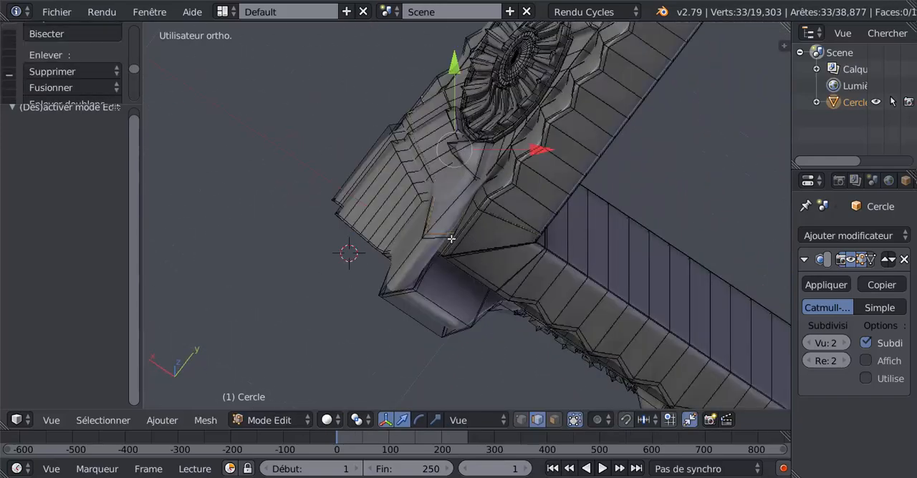
middle_drag(454, 266, 621, 328)
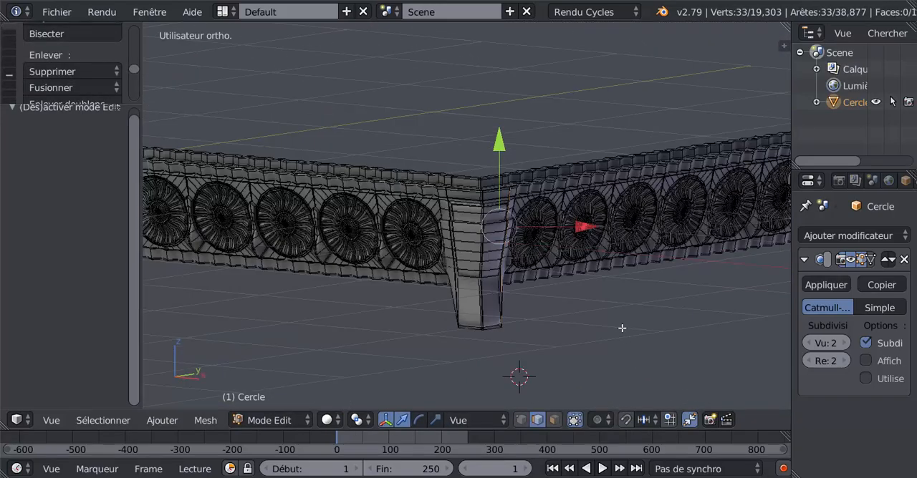
key(Tab)
mouse_move(497, 296)
middle_down()
mouse_move(535, 306)
mouse_move(490, 291)
mouse_move(502, 275)
mouse_move(514, 284)
mouse_move(467, 273)
mouse_move(481, 270)
mouse_move(489, 288)
middle_up()
scroll(487, 287, down, 4)
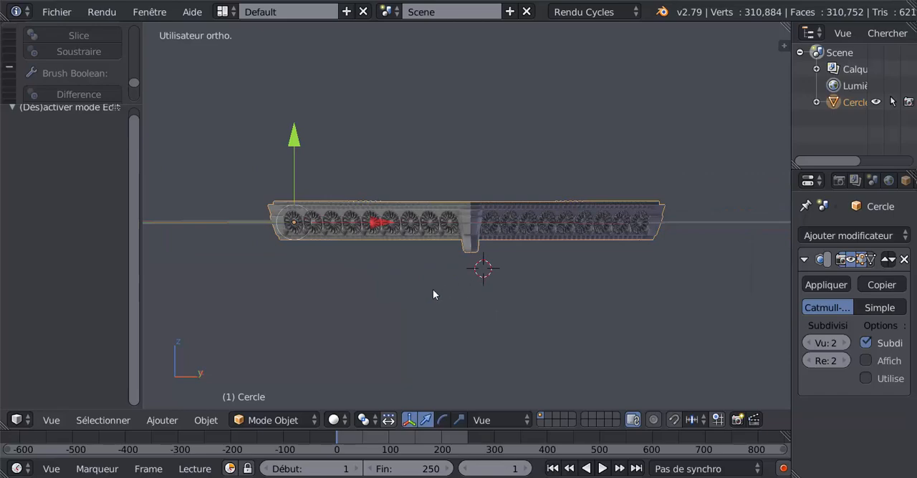
scroll(423, 301, up, 5)
middle_drag(413, 307, 458, 304)
scroll(458, 304, up, 3)
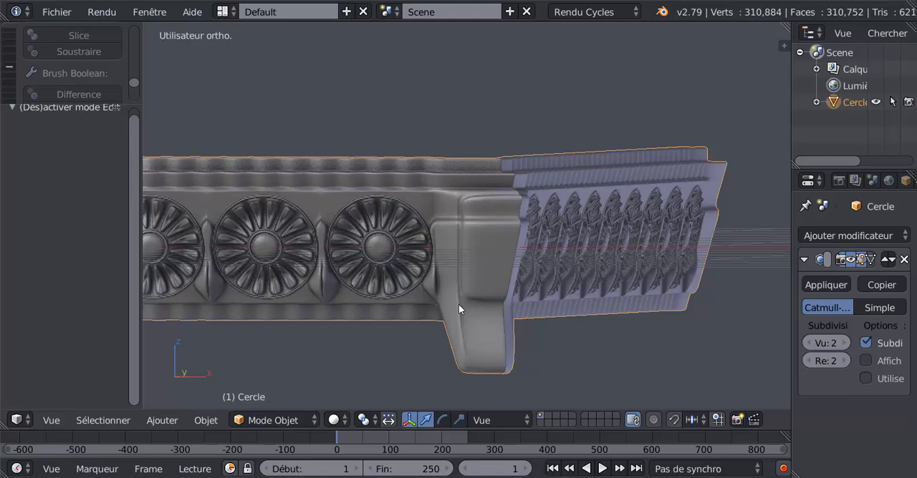
scroll(489, 277, down, 4)
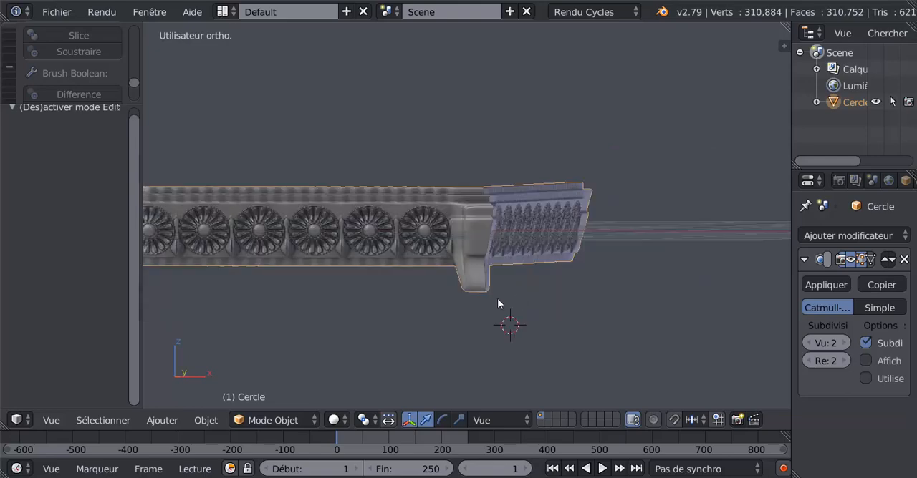
middle_drag(498, 304, 434, 308)
scroll(455, 292, up, 3)
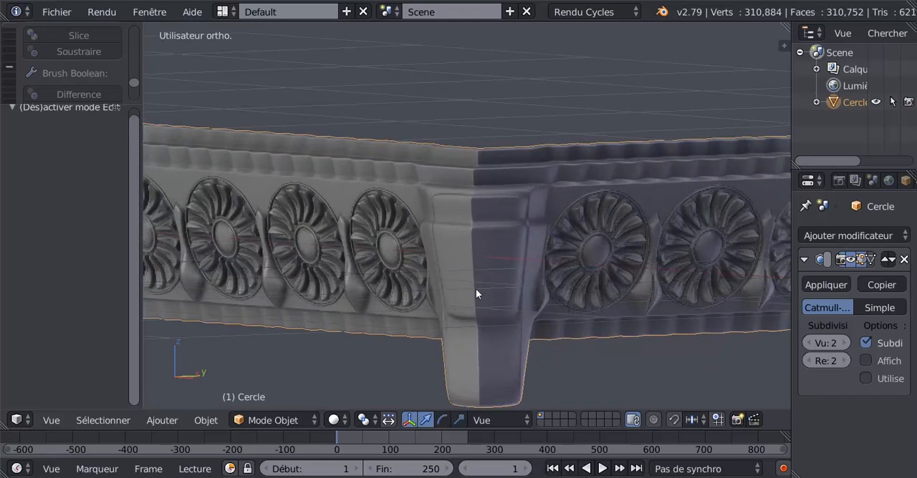
scroll(445, 303, down, 5)
scroll(423, 307, up, 5)
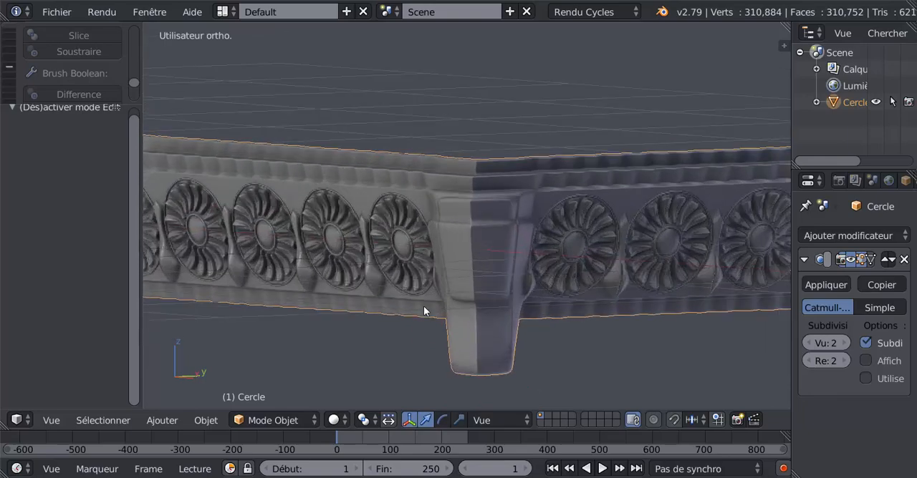
middle_drag(463, 314, 512, 303)
scroll(434, 323, up, 1)
scroll(446, 311, down, 1)
scroll(512, 303, up, 2)
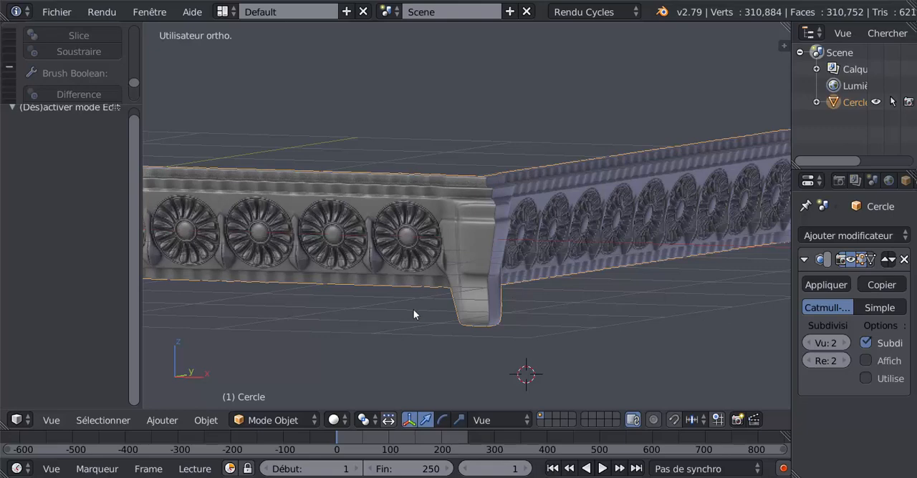
key(KP_1)
scroll(492, 261, down, 2)
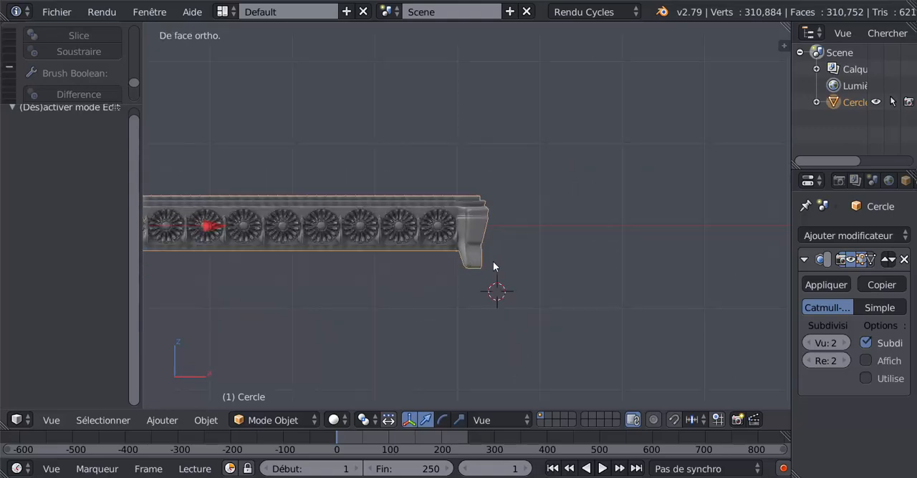
shift+middle_drag(401, 312, 487, 336)
scroll(130, 191, up, 1)
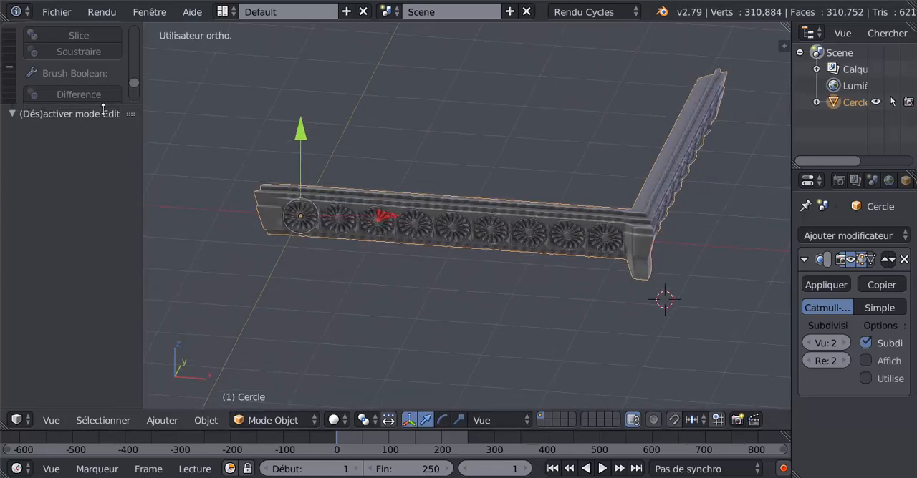
Step: Move the cornice's origin to its geometry
drag(104, 110, 77, 317)
click(10, 35)
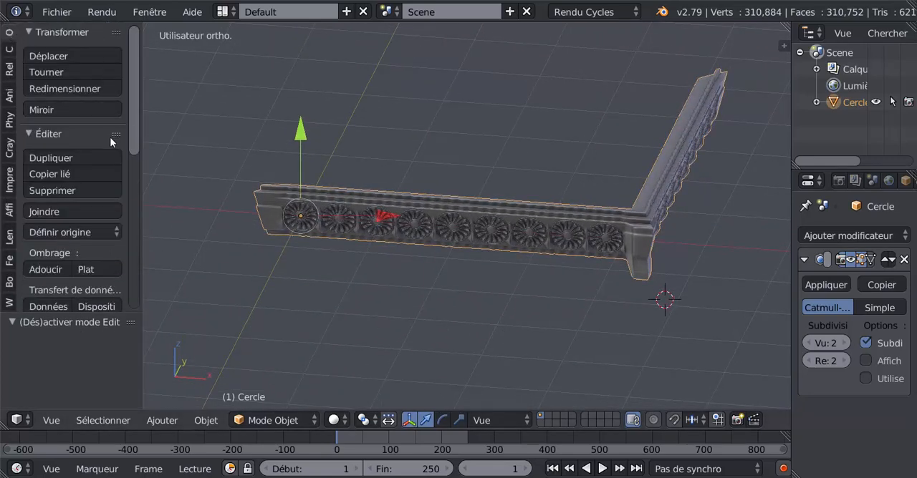
click(106, 230)
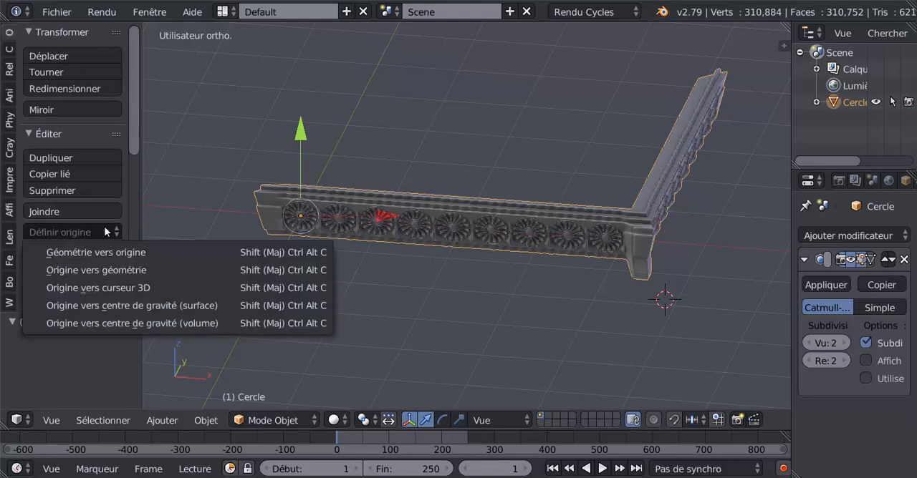
click(111, 271)
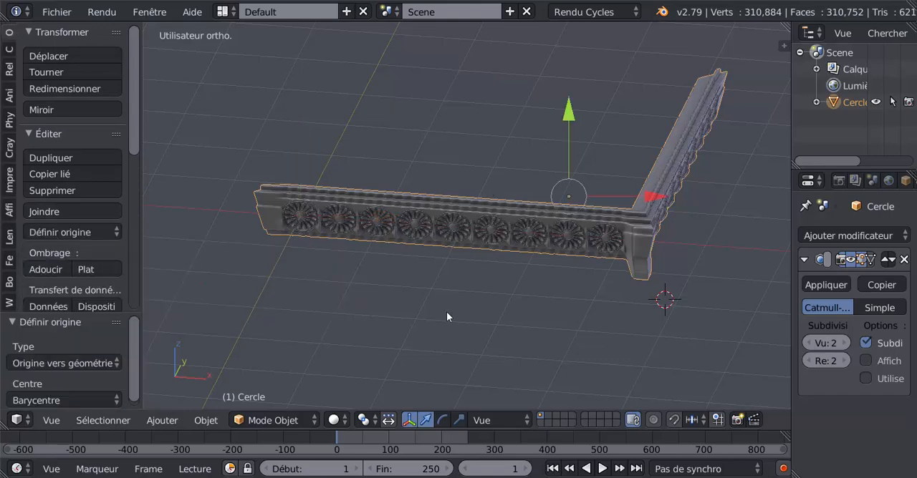
Step: Snap the 3D cursor to the scene centre and snap the cornice to the cursor with offset
scroll(461, 247, down, 3)
middle_drag(461, 250, 467, 280)
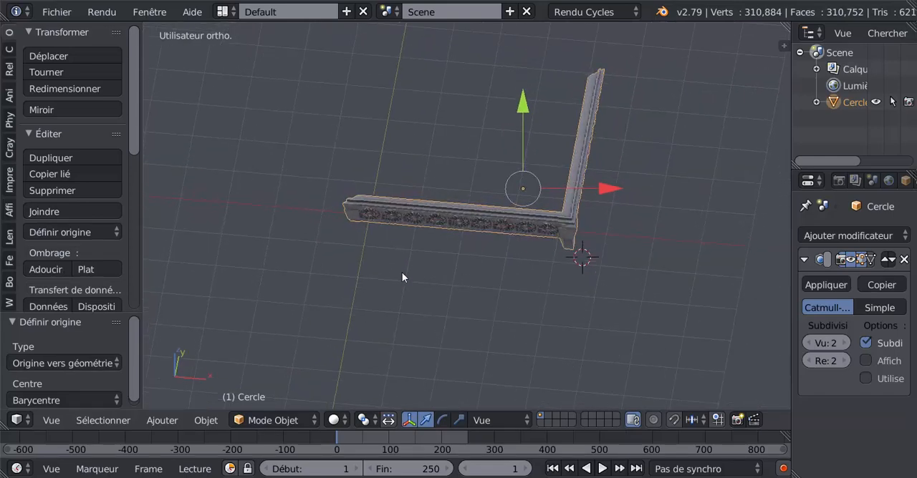
key(shift+s)
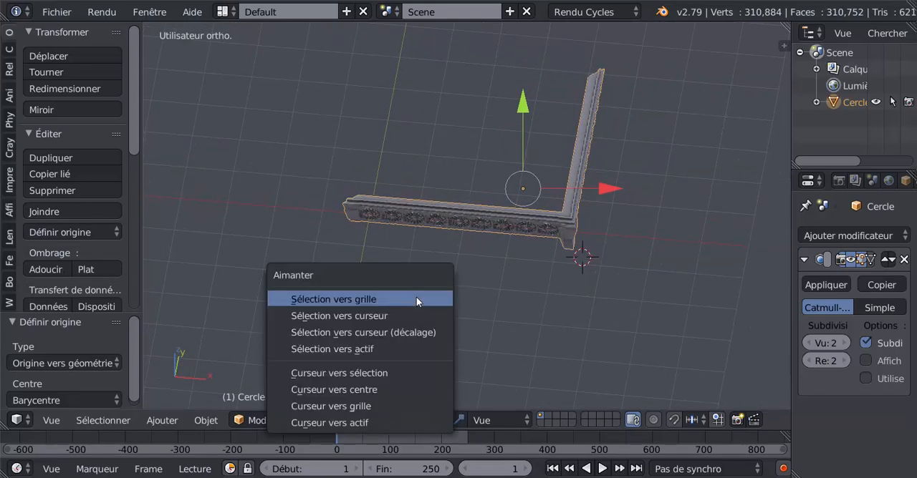
click(351, 390)
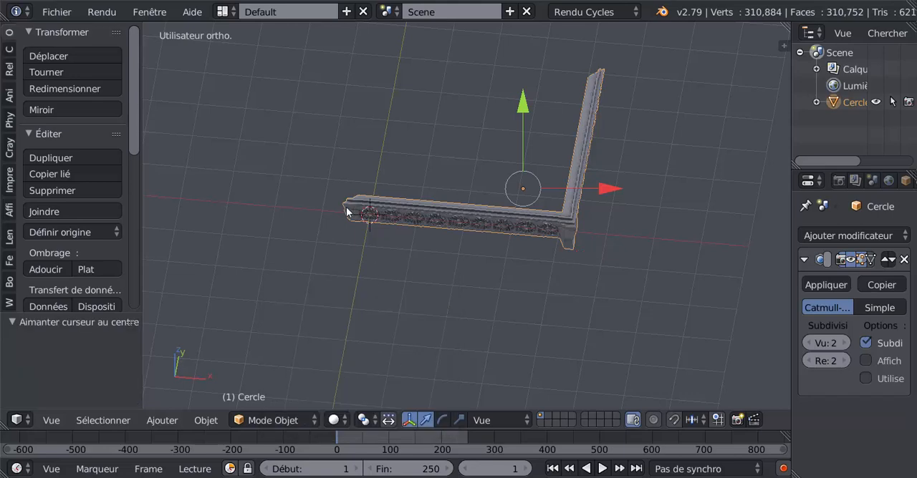
key(shift+s)
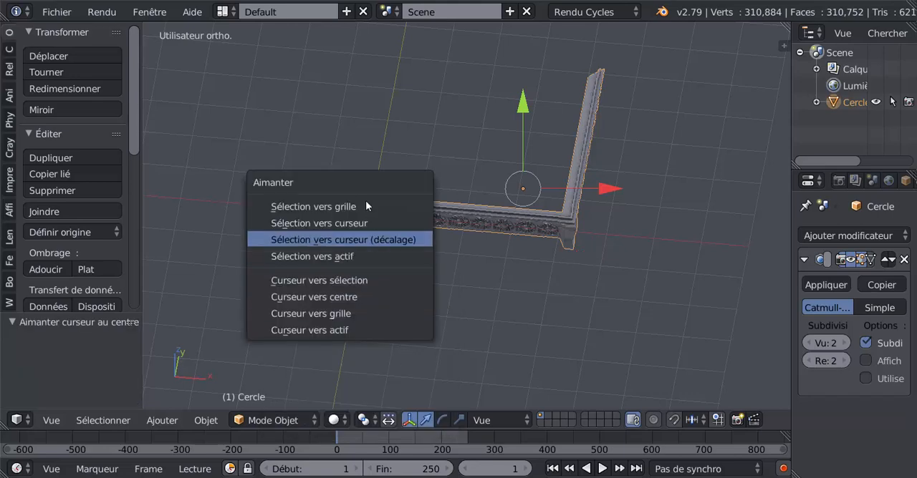
key(Return)
Step: Duplicate the cornice's entire mesh in place in Edit Mode
middle_drag(365, 206, 619, 266)
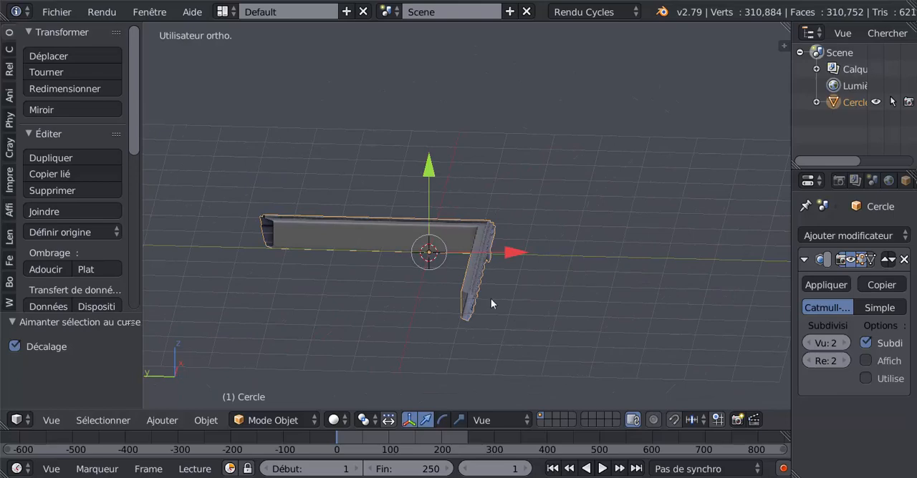
middle_drag(491, 303, 459, 135)
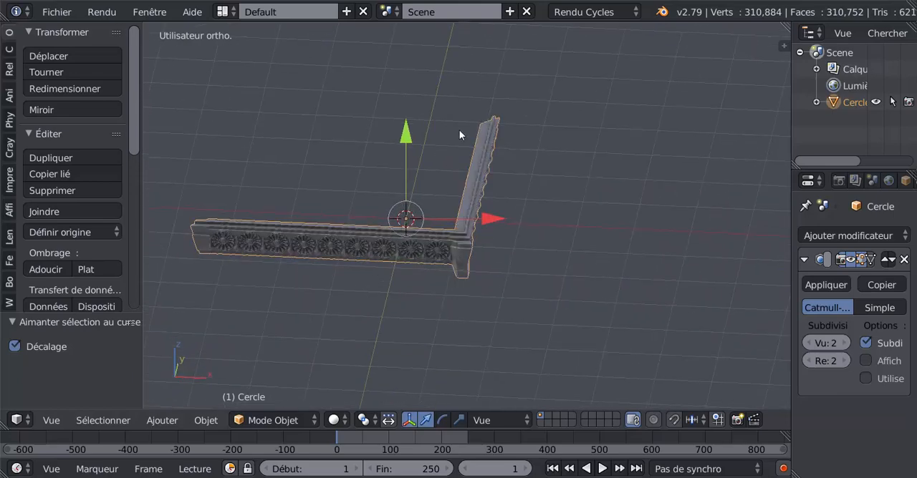
middle_drag(438, 222, 593, 204)
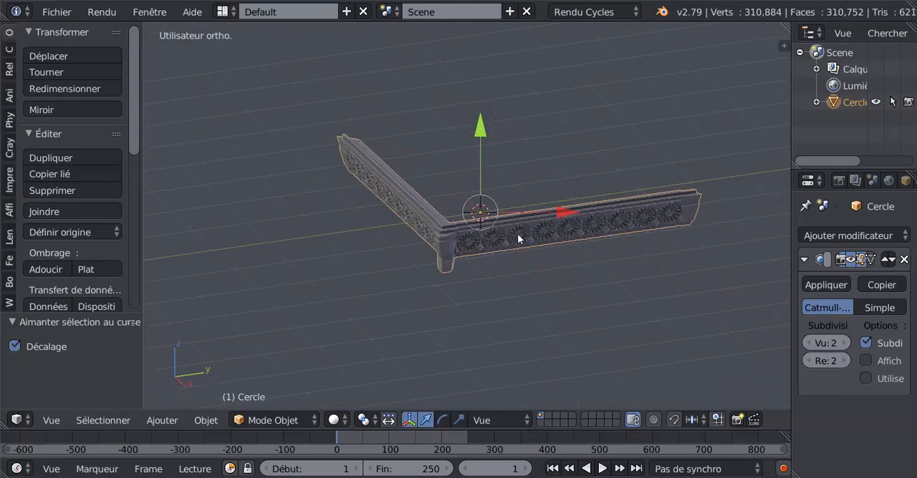
middle_drag(483, 286, 551, 285)
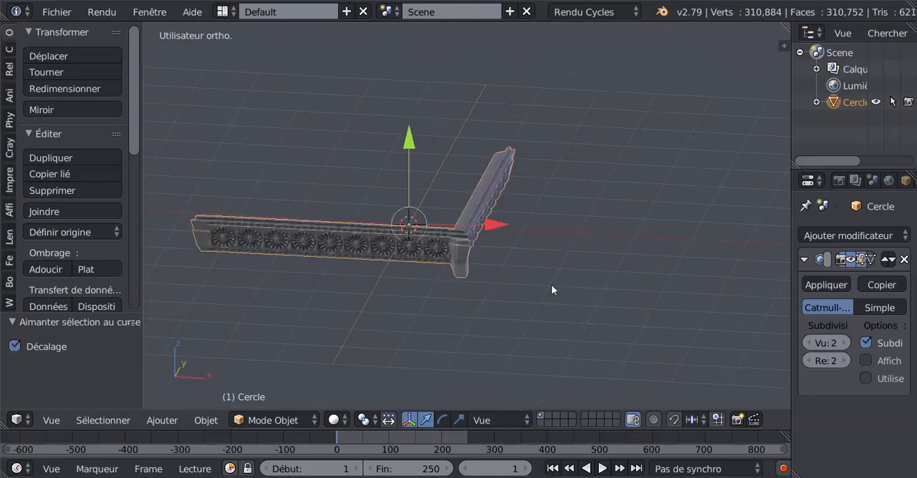
key(KP_1)
shift+middle_drag(462, 297, 596, 352)
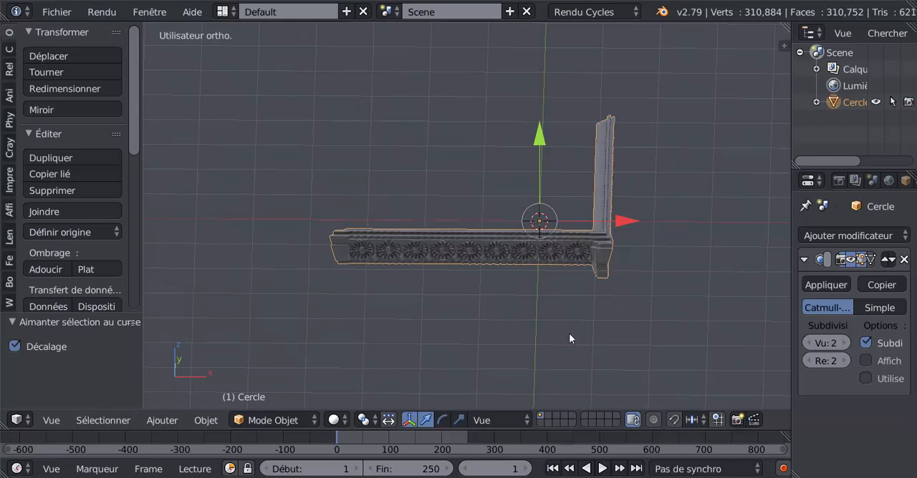
key(Tab)
middle_drag(558, 340, 549, 335)
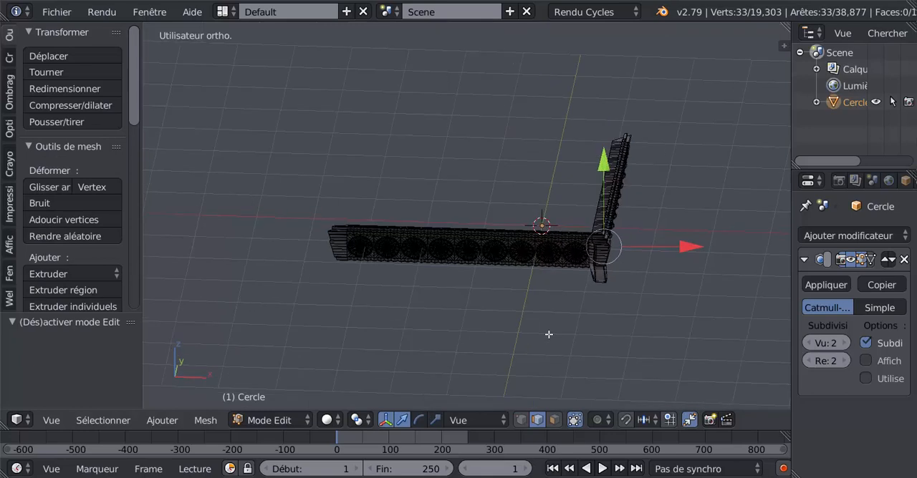
key(a)
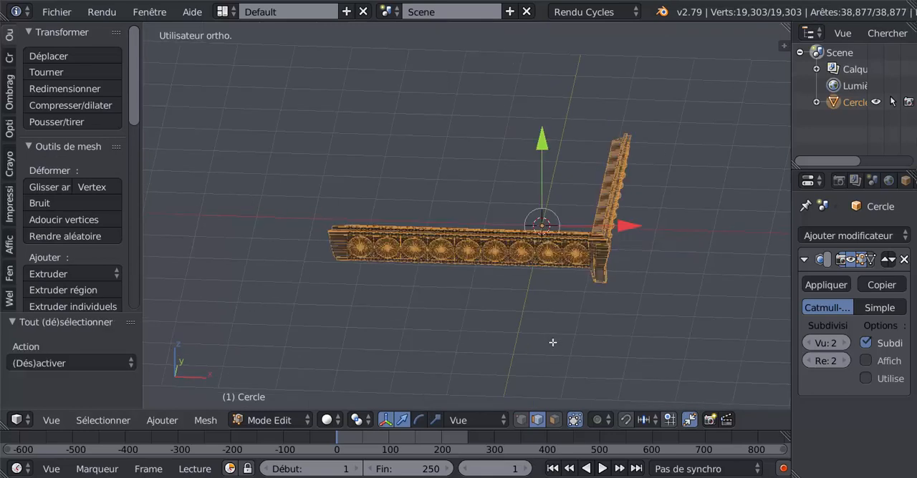
key(shift+d)
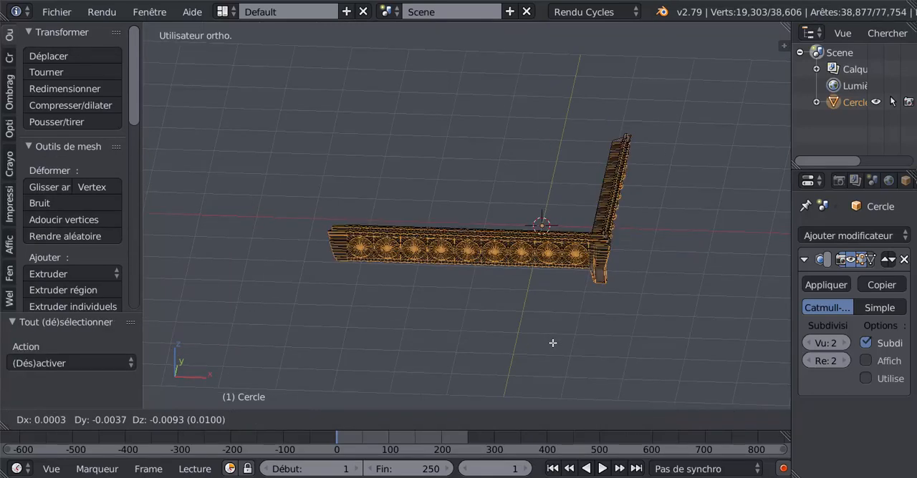
right_click(552, 343)
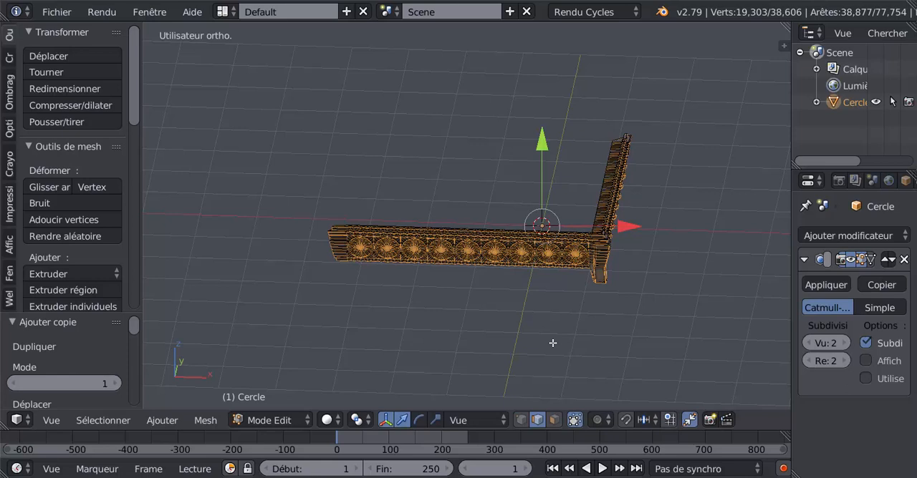
Step: Rotate the duplicated mesh 180° about the global Z axis and move it -2.812 along X
key(r)
key(z)
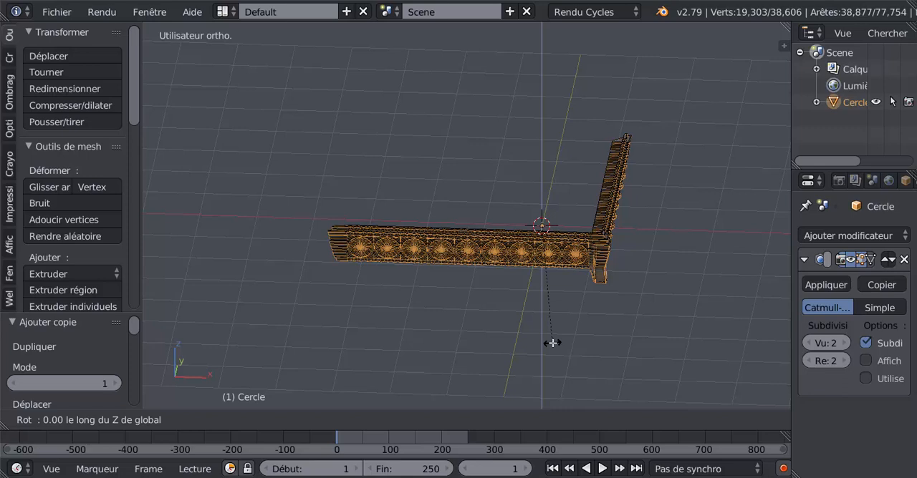
text(180)
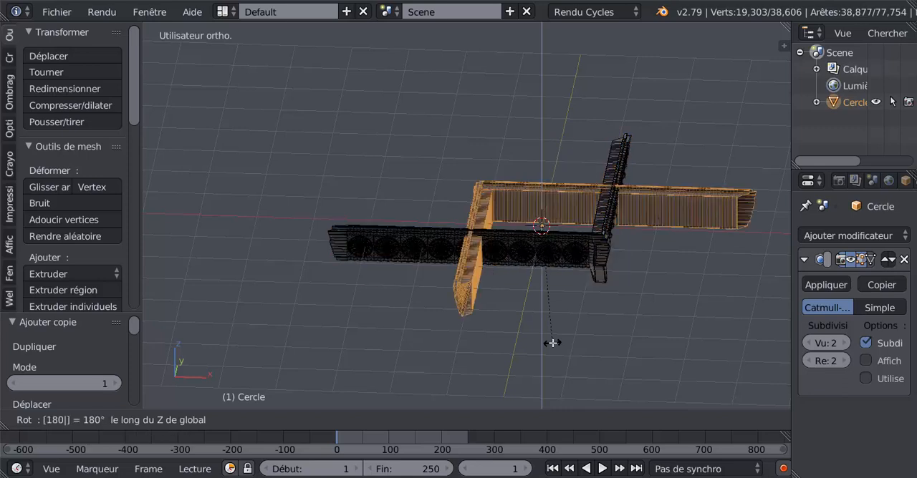
key(Return)
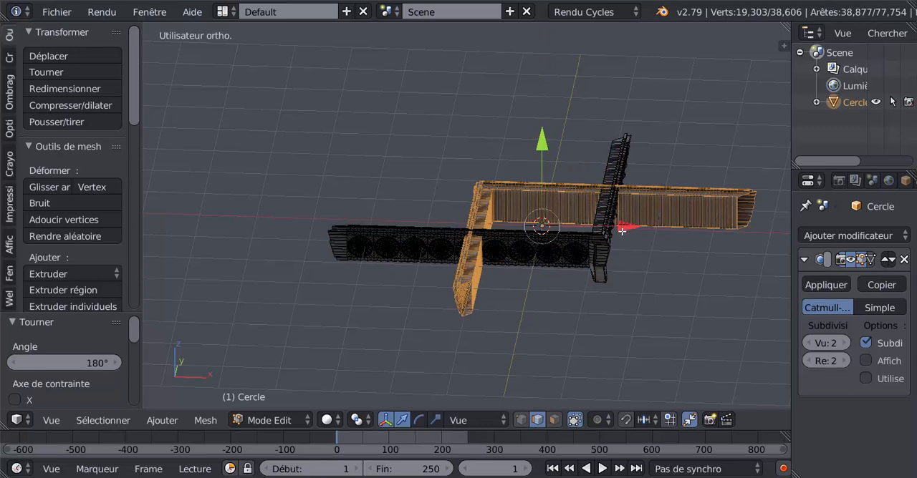
key(g)
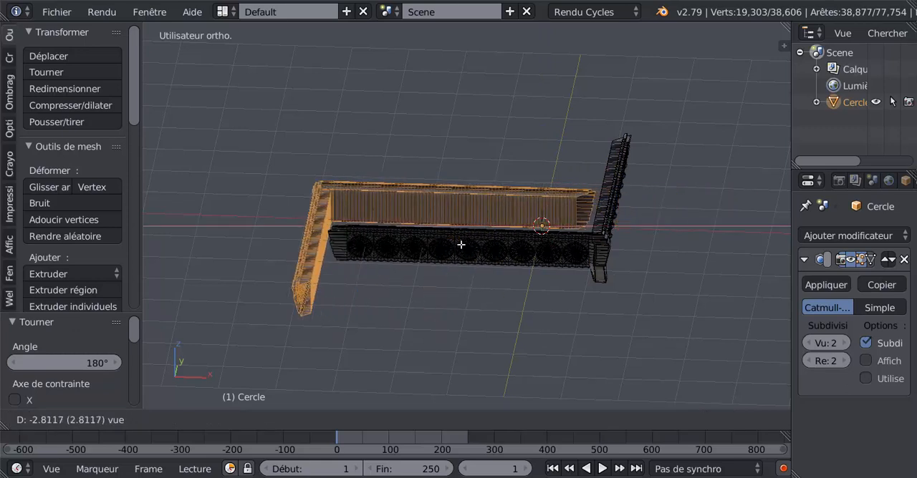
click(474, 200)
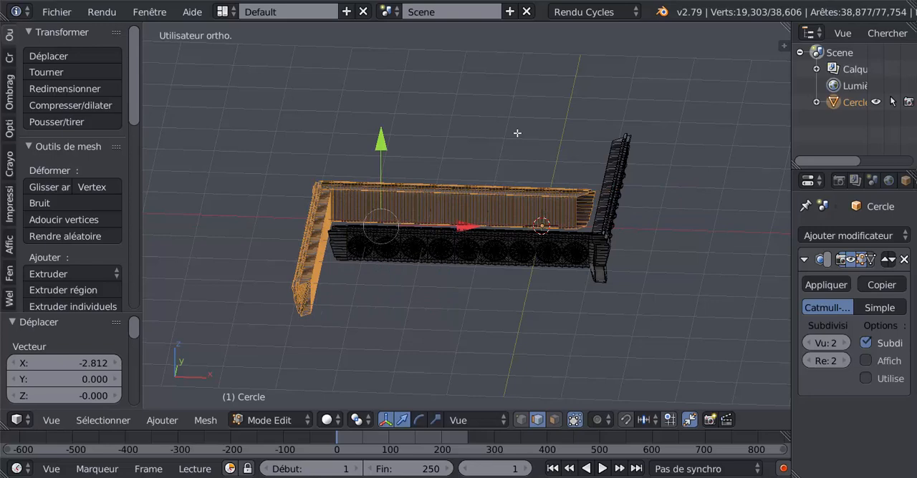
Step: In top view, move the duplicate 2.645 along Y and 0.259 along X to form a square frame with the original
key(KP_7)
scroll(508, 136, down, 5)
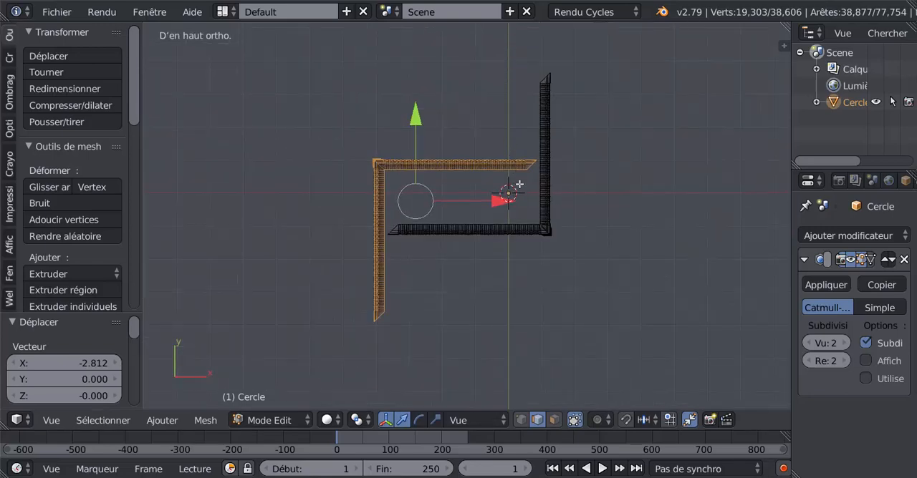
shift+middle_drag(519, 185, 527, 228)
key(g)
key(y)
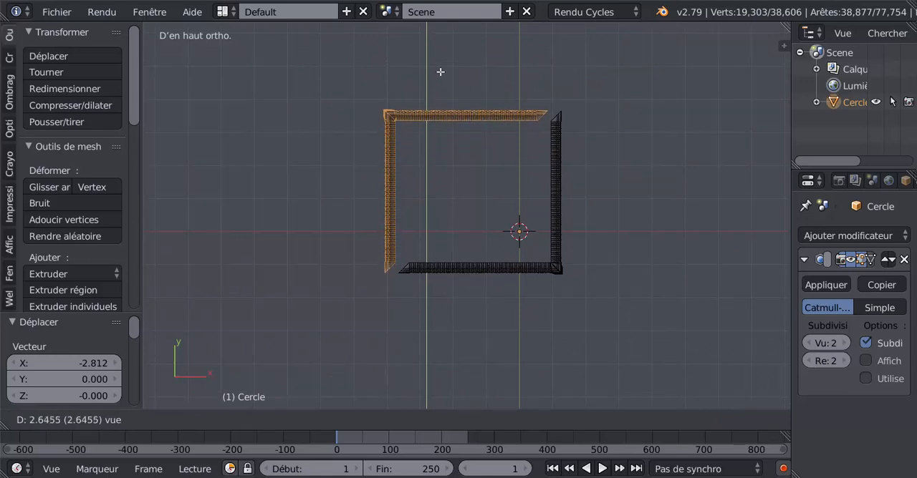
click(438, 72)
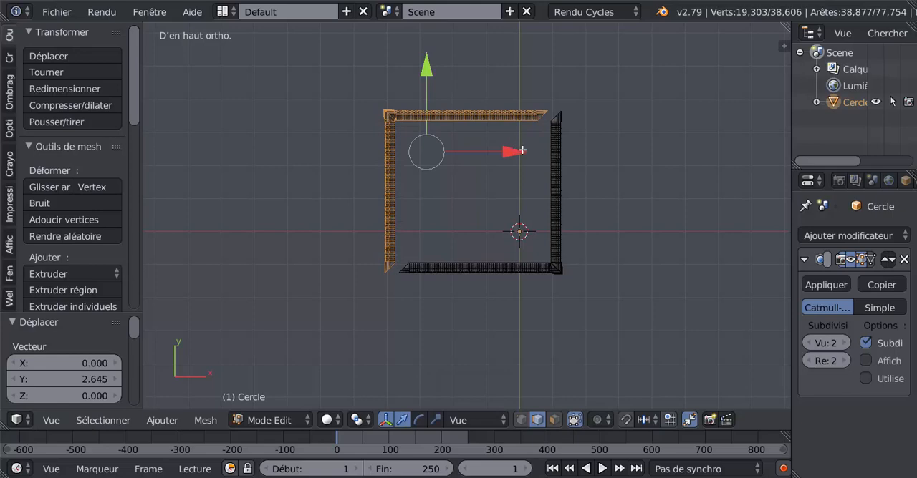
drag(513, 148, 522, 149)
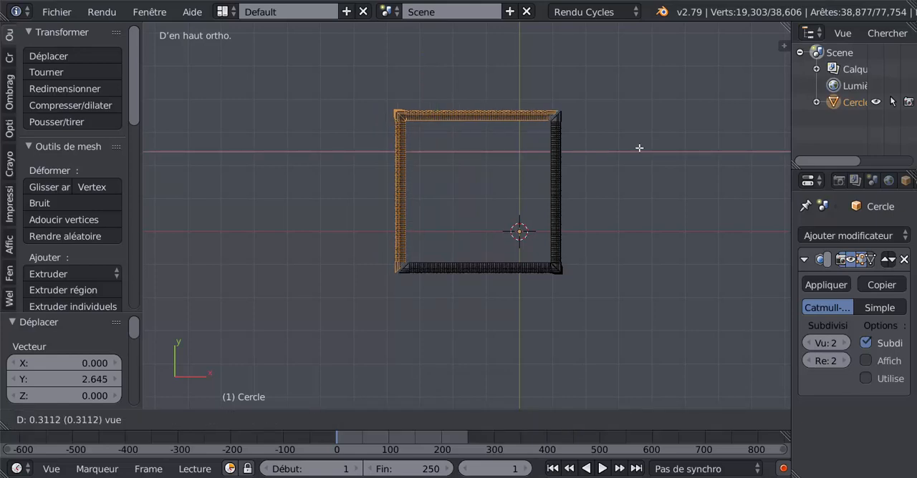
Step: Switch to vertex selection mode for a close alignment of the open mitred corner between the duplicate and the original
shift+middle_drag(580, 166, 509, 226)
scroll(515, 208, up, 1)
scroll(519, 204, up, 6)
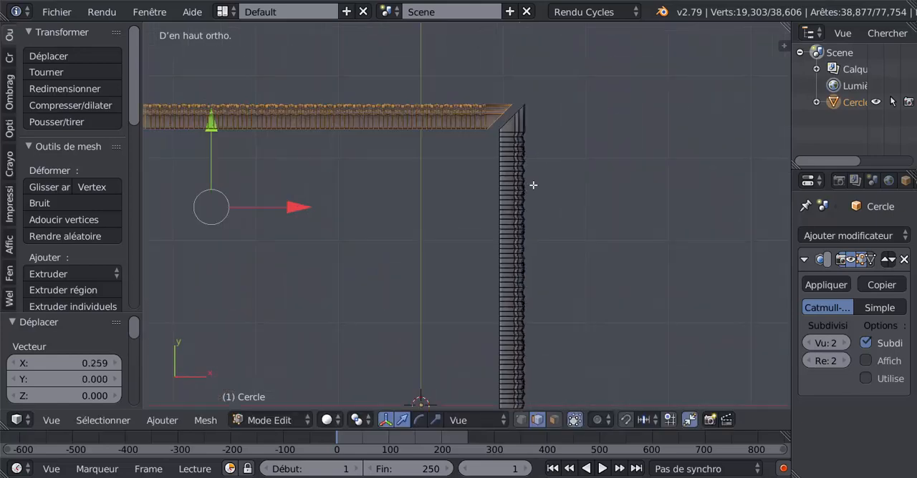
shift+middle_drag(547, 143, 463, 309)
scroll(461, 302, up, 3)
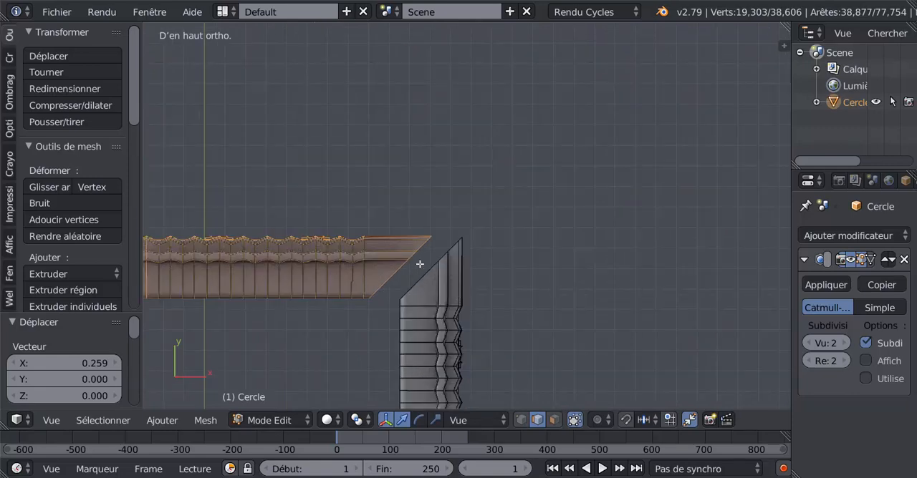
scroll(426, 255, up, 3)
shift+middle_drag(437, 229, 506, 178)
scroll(506, 177, up, 1)
scroll(506, 177, up, 1)
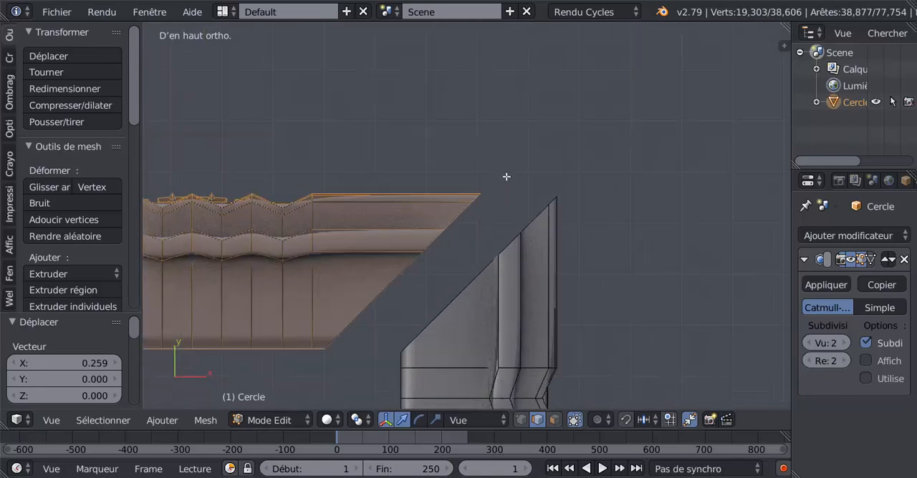
click(523, 421)
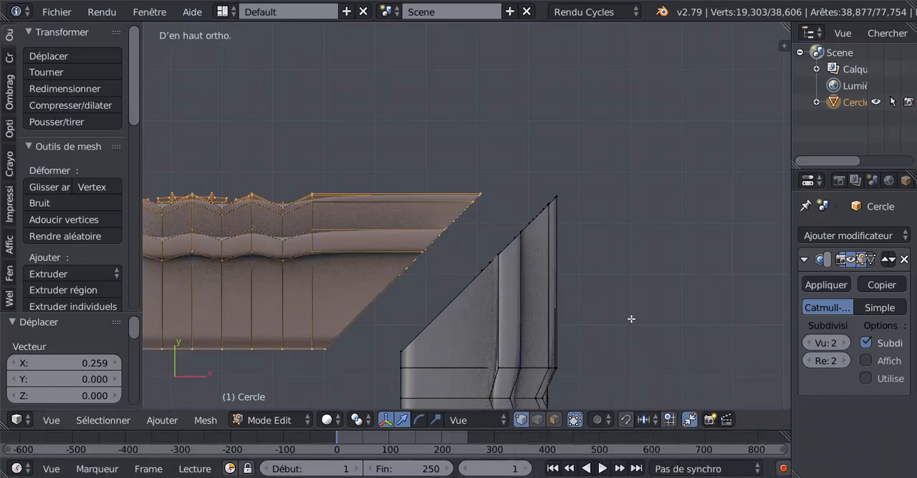
Step: Use the 3D cursor, placed beside the mitre gap, as the pivot and move the duplicate 0.126 along X
scroll(619, 287, up, 3)
click(531, 191)
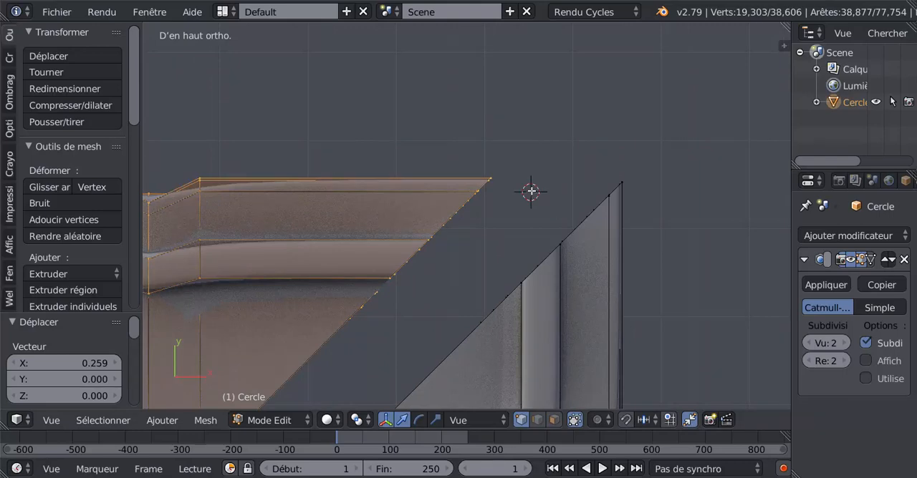
click(356, 421)
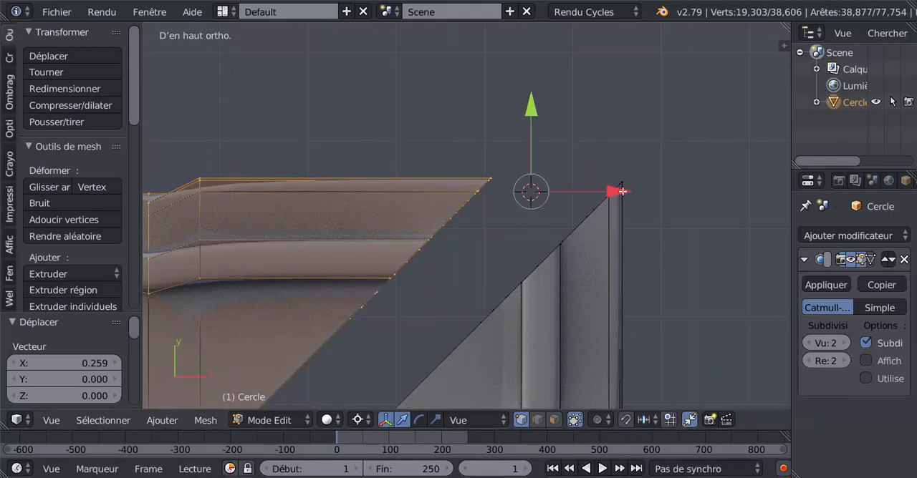
drag(617, 190, 689, 222)
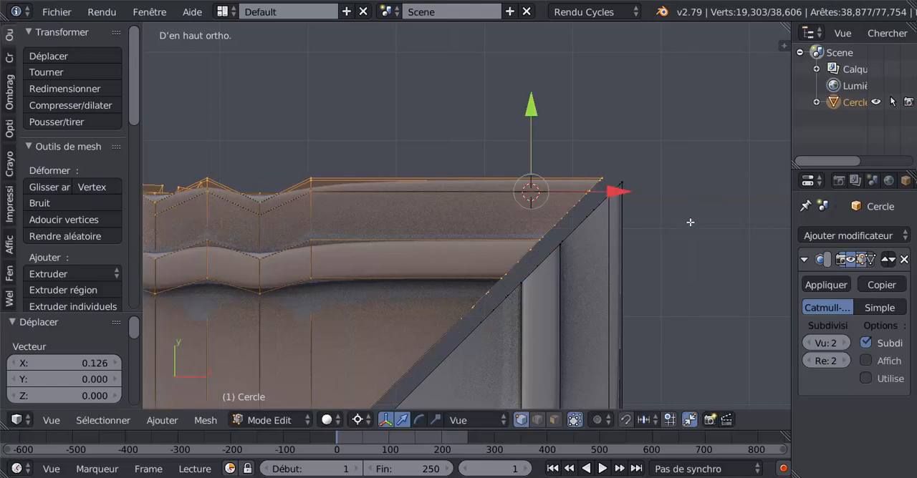
Step: Reposition the 3D cursor in the mitre gap and move the duplicate 0.023 along X to line up the outer corner vertices
scroll(648, 228, up, 3)
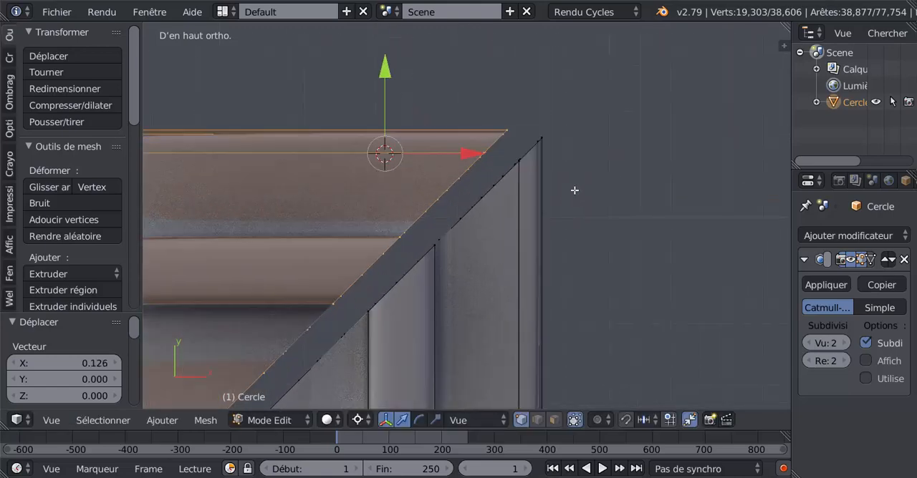
shift+middle_drag(576, 178, 565, 240)
scroll(565, 242, up, 2)
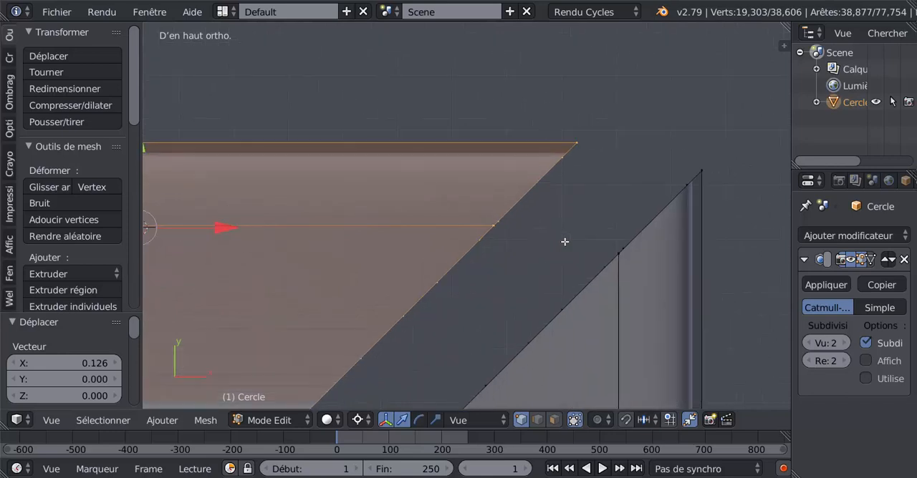
click(544, 223)
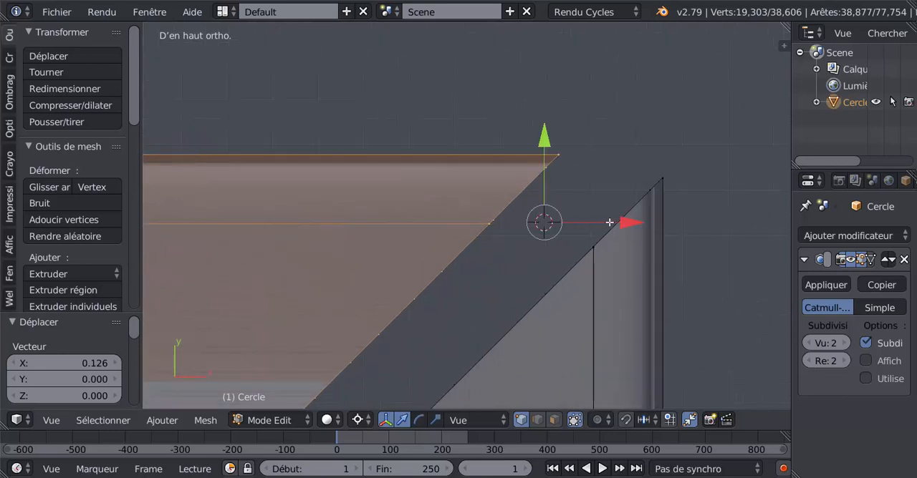
drag(636, 223, 735, 211)
shift+middle_drag(723, 211, 615, 208)
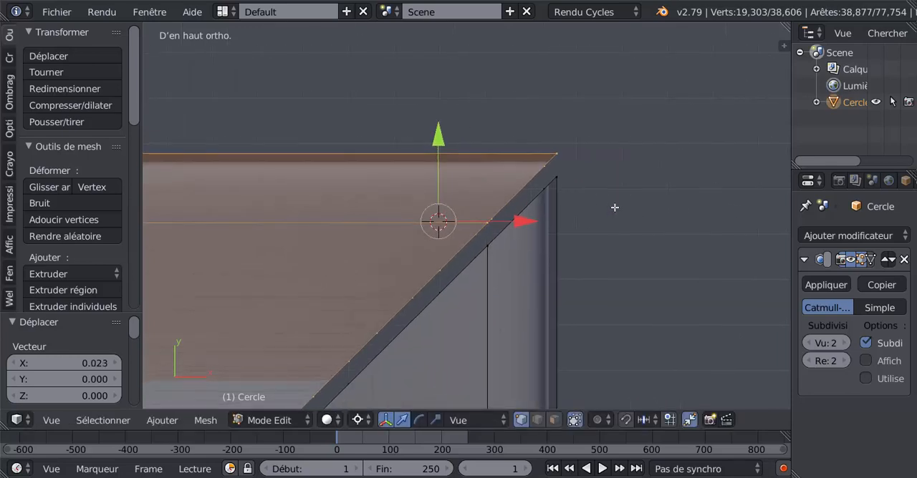
Step: Place the 3D cursor beside the mitred corner and move the duplicate -0.005 along Y to close the gap
scroll(614, 208, up, 2)
click(636, 187)
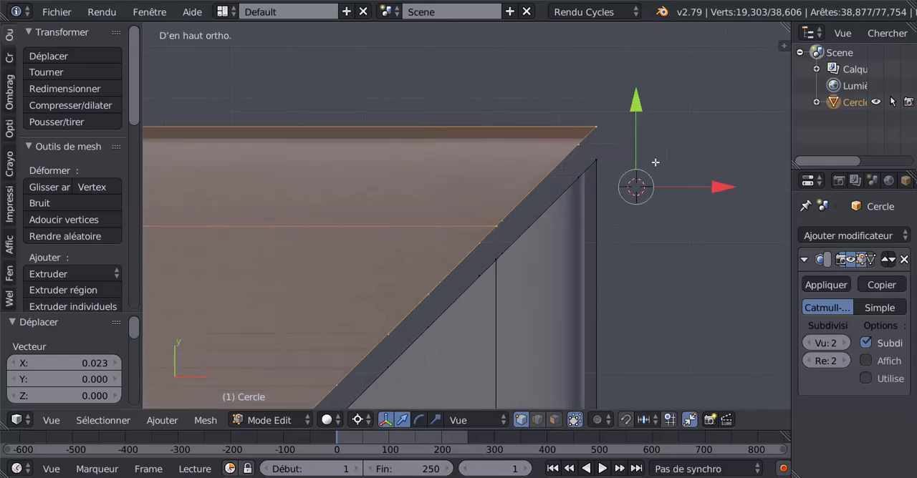
shift+middle_drag(671, 189, 615, 214)
scroll(609, 199, up, 2)
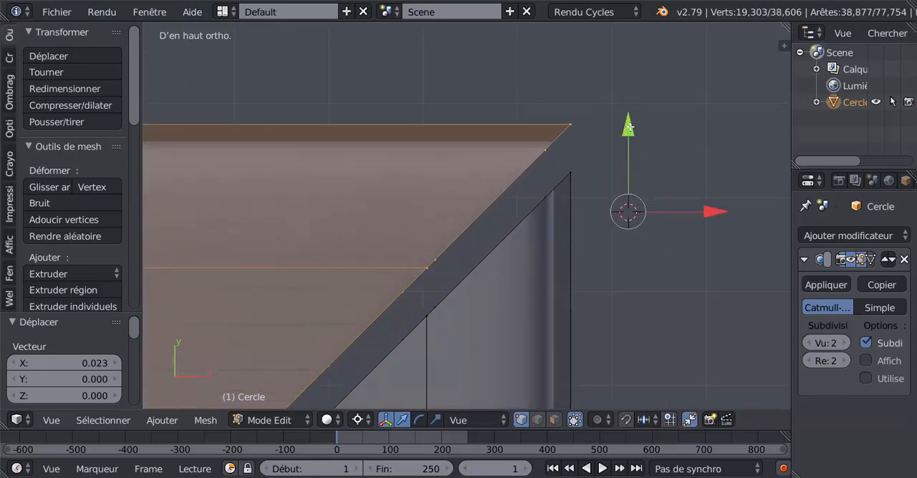
key(g)
key(y)
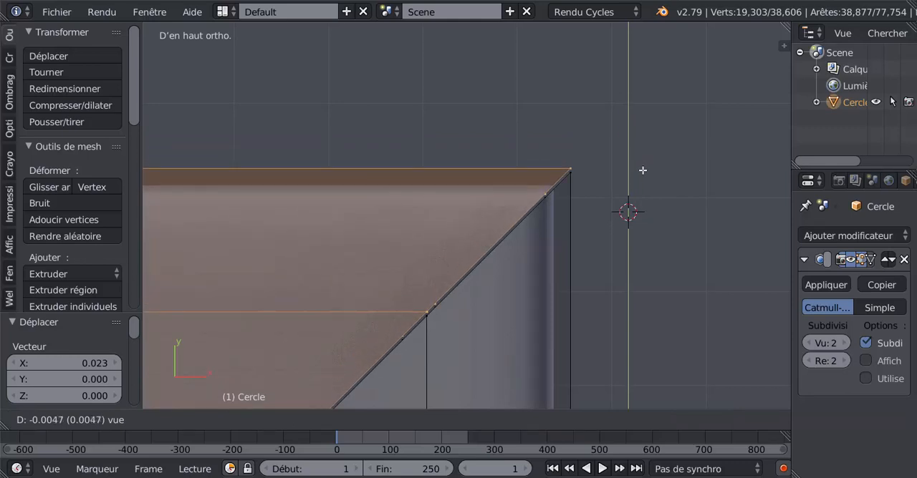
click(642, 170)
Step: Reposition the 3D cursor nearer the outer corner and move the duplicate -0.000382 along Y onto the original's mitre edge
scroll(640, 231, up, 3)
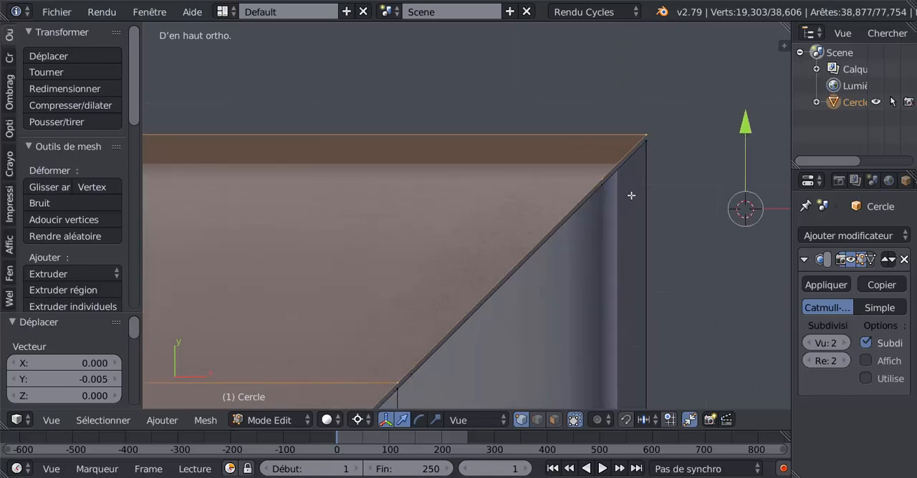
shift+middle_drag(643, 187, 530, 217)
scroll(535, 210, up, 4)
shift+middle_drag(614, 209, 570, 243)
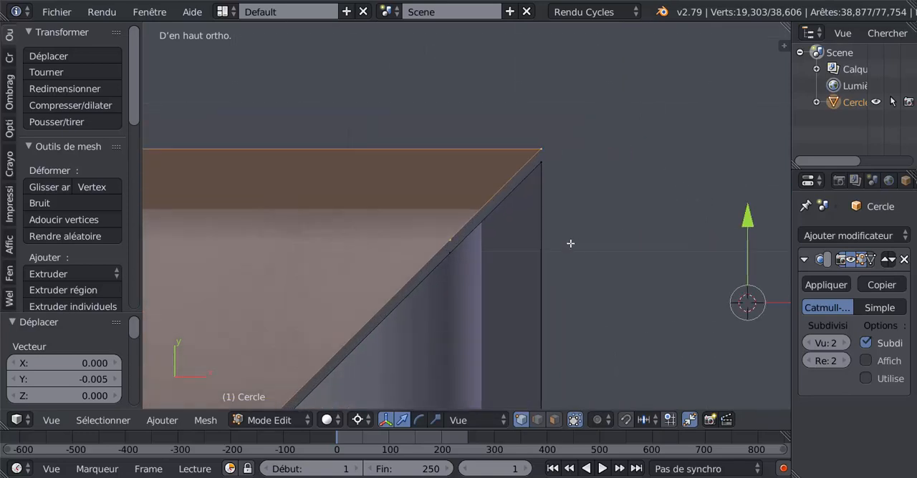
scroll(573, 199, up, 3)
click(620, 185)
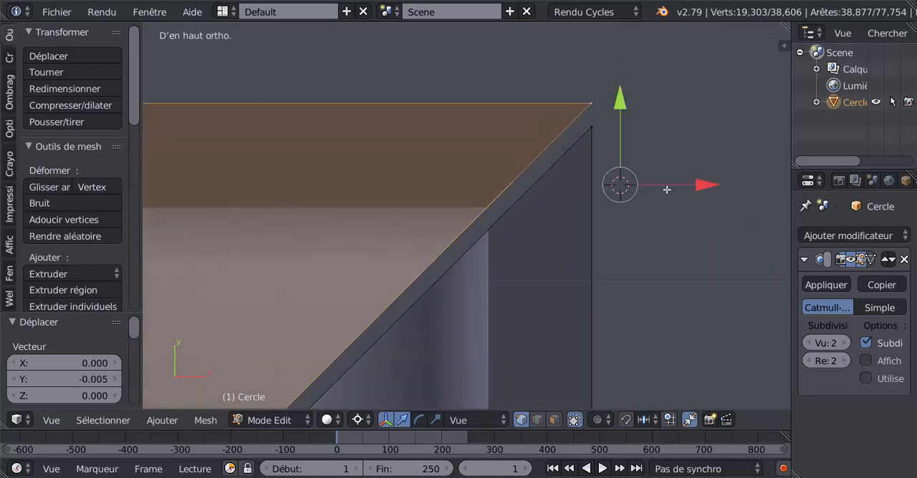
drag(703, 187, 704, 188)
drag(621, 113, 623, 121)
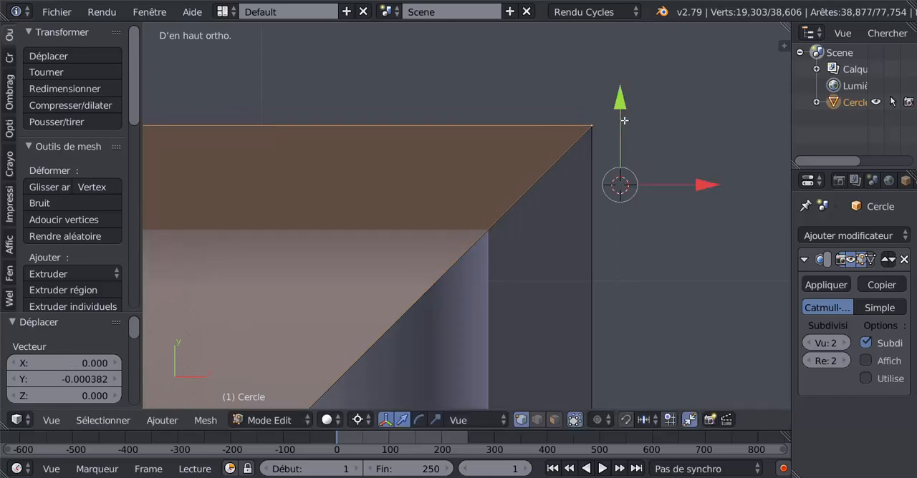
Step: Place the 3D cursor beside the corner tip and nudge the duplicate slightly along X and -0.000009 along Y
shift+middle_drag(641, 146, 559, 207)
scroll(615, 153, up, 4)
scroll(651, 116, up, 4)
click(659, 108)
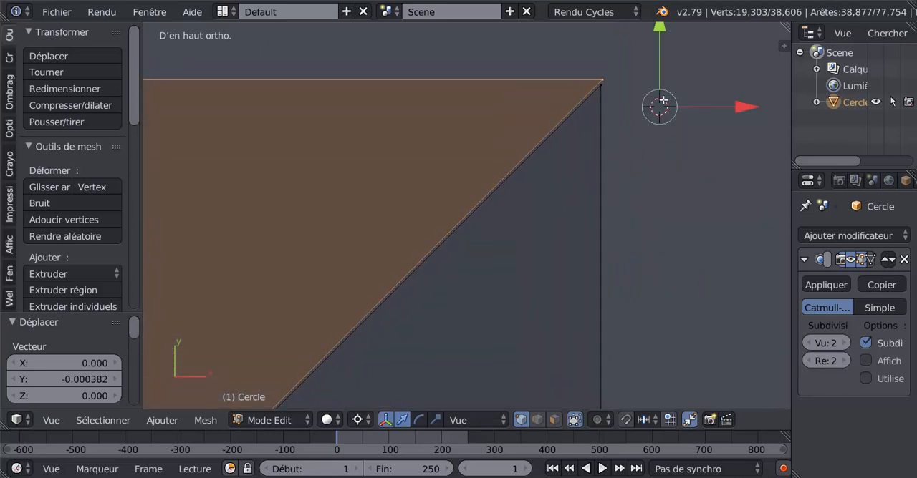
shift+middle_drag(645, 154, 567, 257)
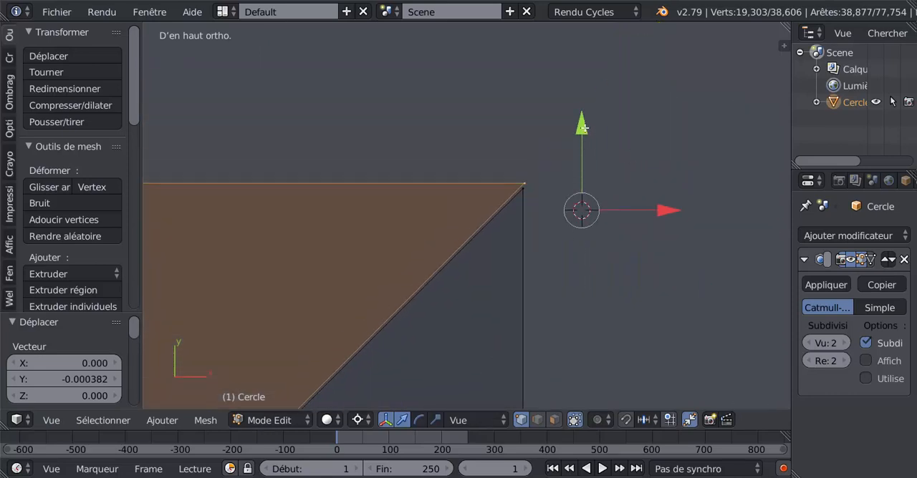
drag(584, 127, 654, 213)
drag(588, 132, 588, 131)
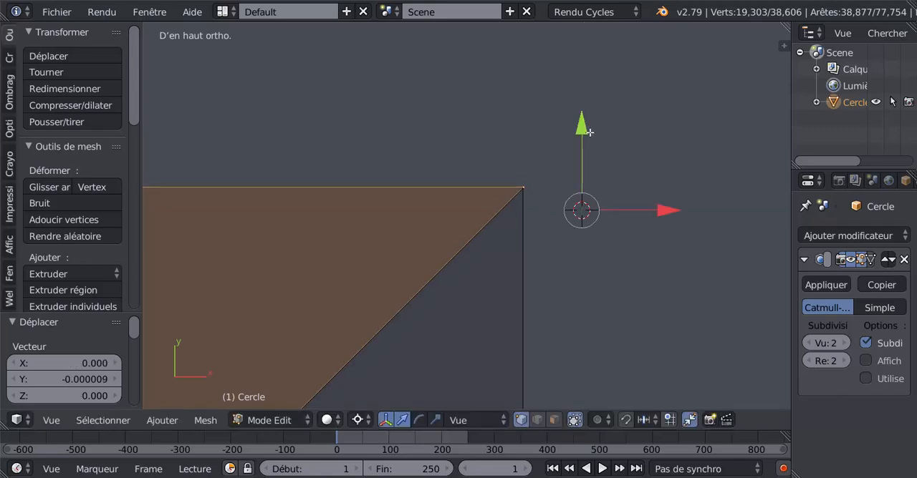
Step: Fine-tune the duplicate's corner vertex by -0.000009 and 0.000006 along X, -0.000003 along Y, and 0.000003 along X
drag(671, 210, 659, 210)
scroll(593, 209, up, 1)
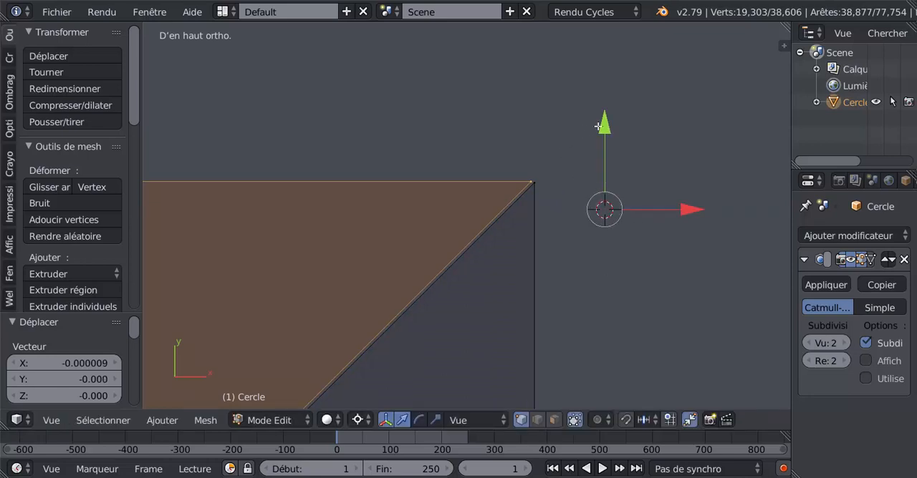
drag(688, 209, 689, 210)
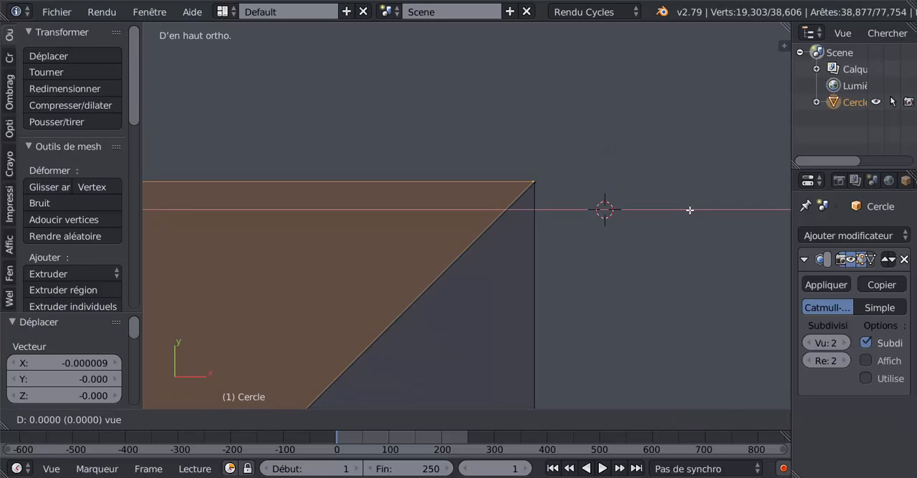
drag(690, 210, 690, 210)
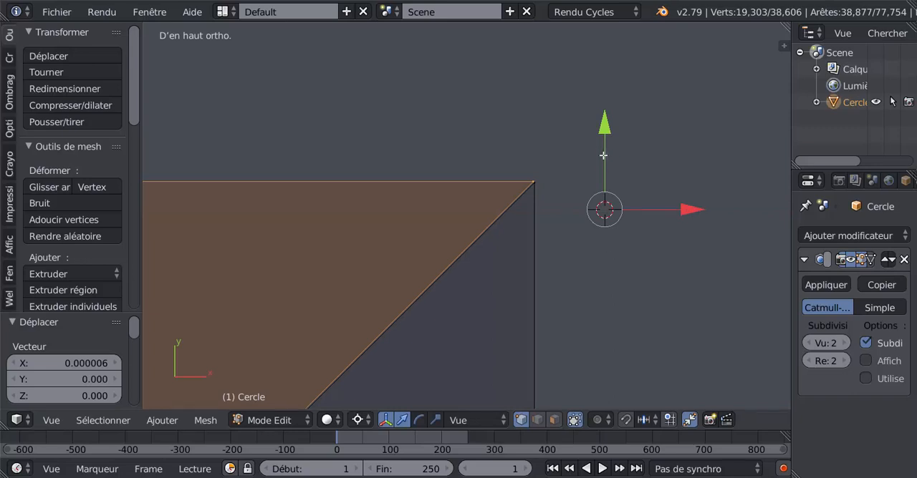
drag(603, 127, 604, 130)
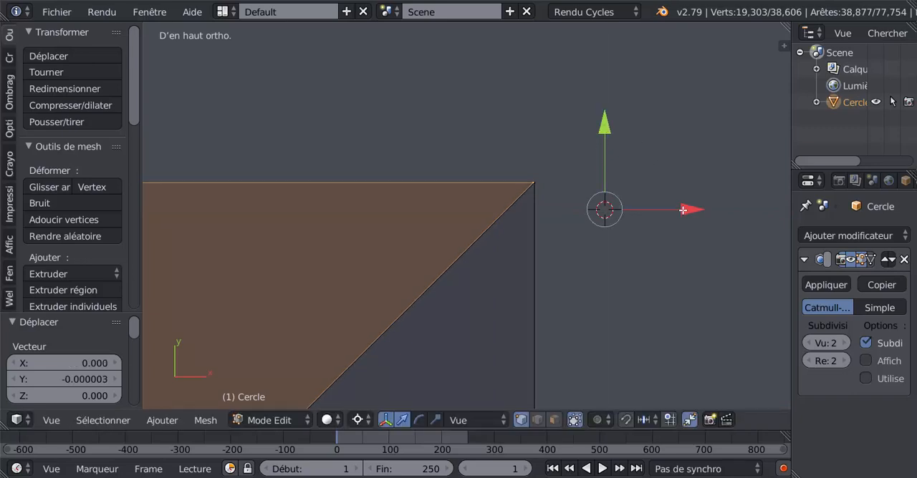
drag(679, 211, 683, 210)
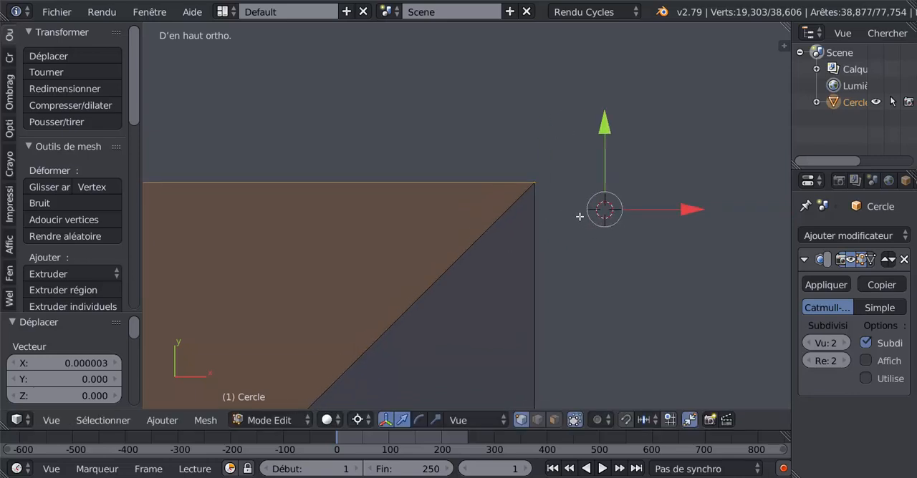
Step: Examine the mitre joint in top view, both from a distance and close up, for remaining gaps
scroll(577, 236, down, 2)
scroll(566, 269, down, 5)
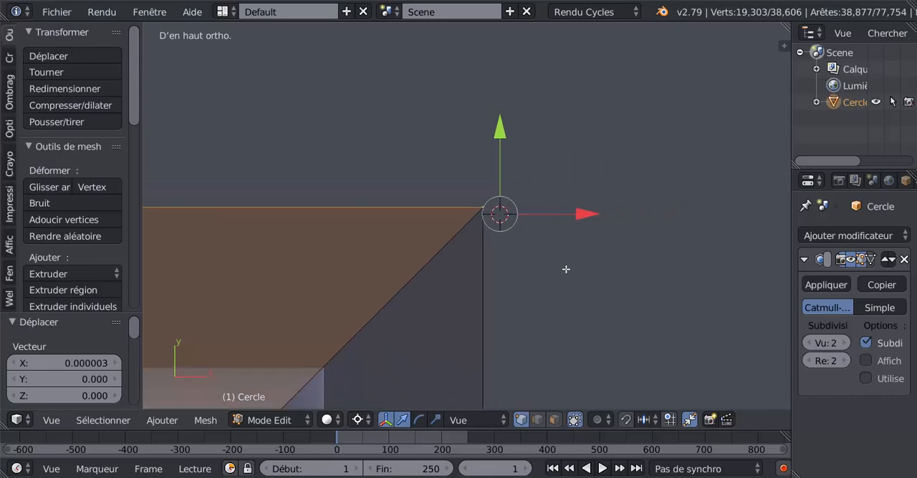
scroll(565, 268, down, 5)
scroll(559, 275, down, 3)
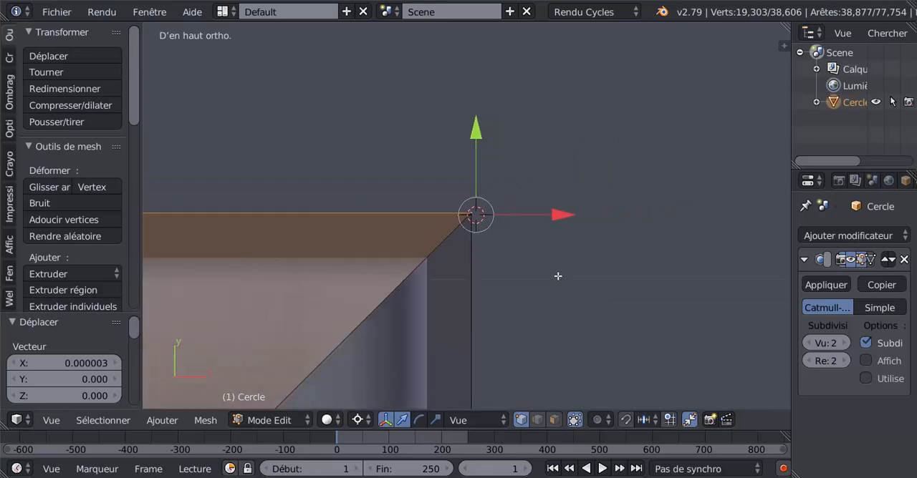
scroll(557, 280, down, 4)
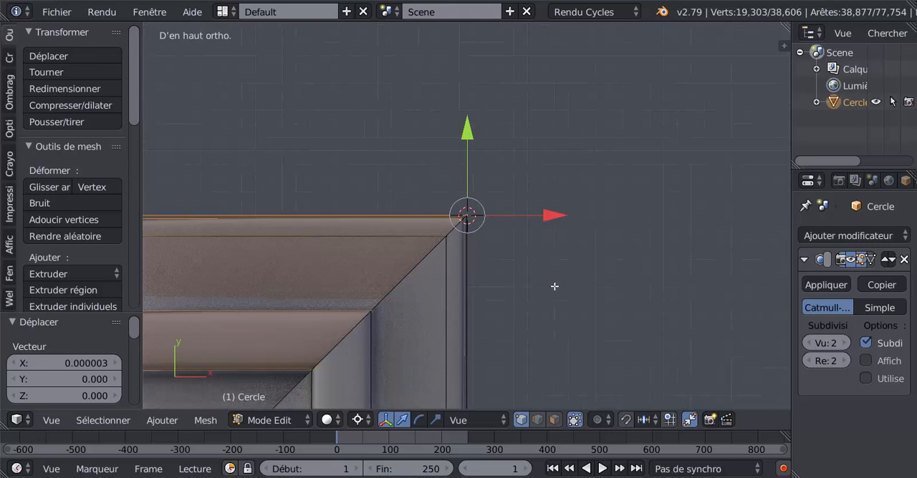
scroll(554, 289, up, 4)
scroll(517, 304, up, 1)
scroll(517, 304, up, 3)
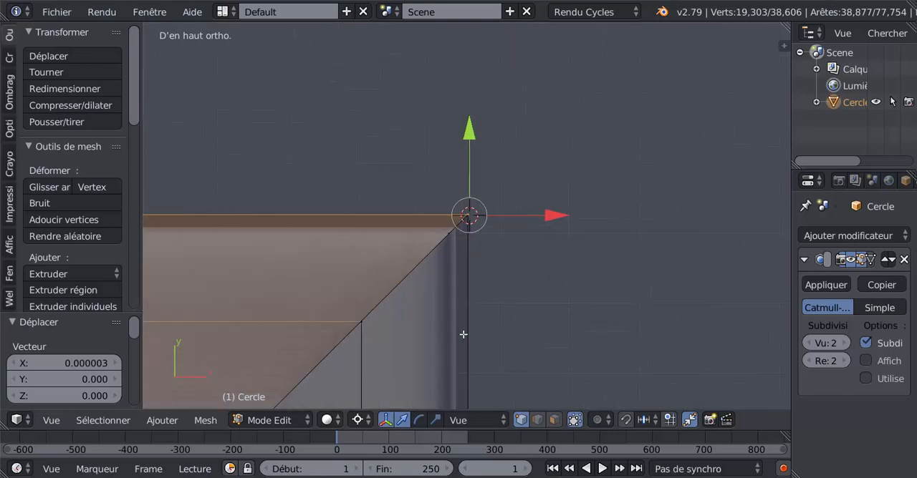
shift+middle_drag(464, 335, 499, 330)
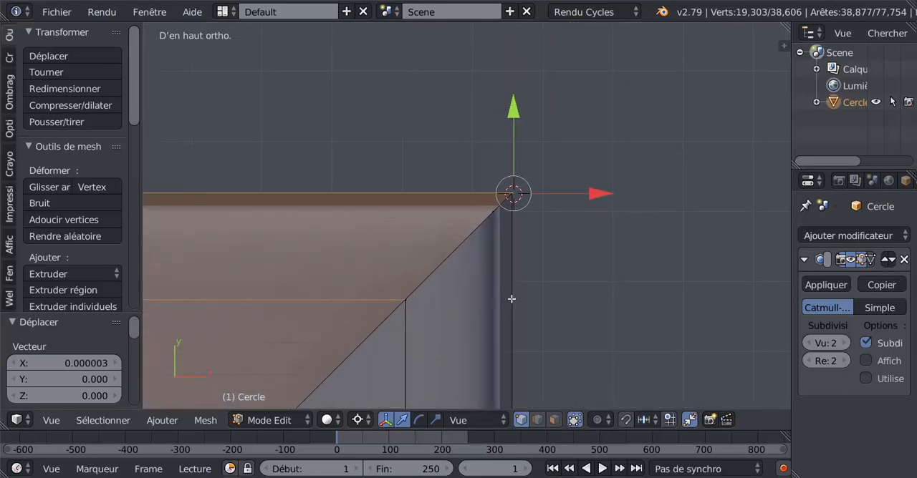
scroll(512, 298, up, 3)
scroll(549, 283, up, 4)
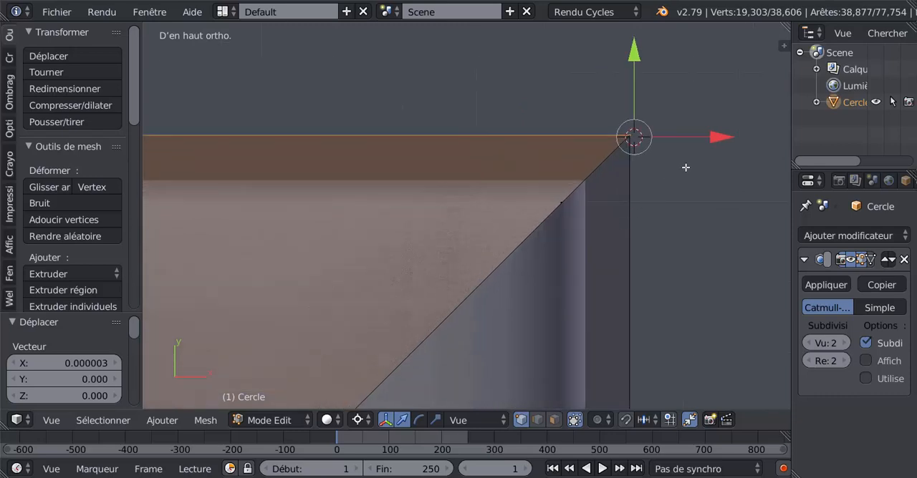
scroll(602, 232, down, 3)
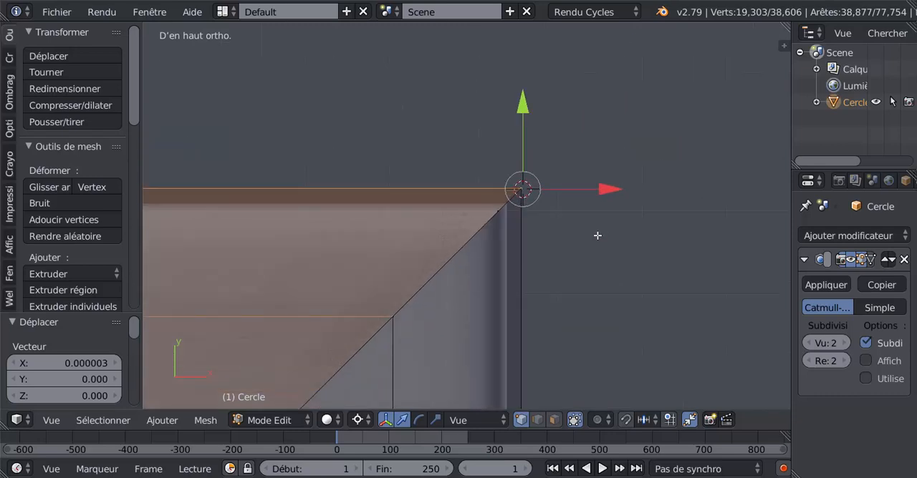
Step: Examine the corner from oblique, top and front views for a height offset between the duplicate and the original
middle_drag(549, 254, 501, 200)
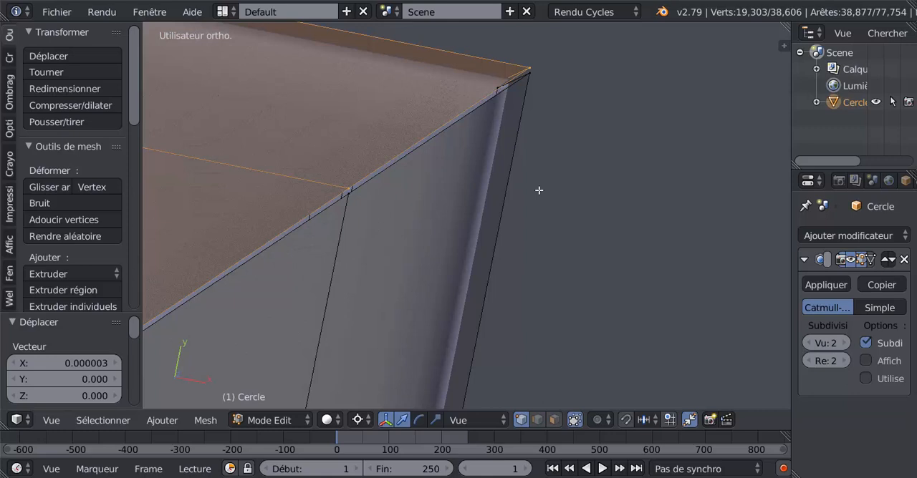
key(KP_7)
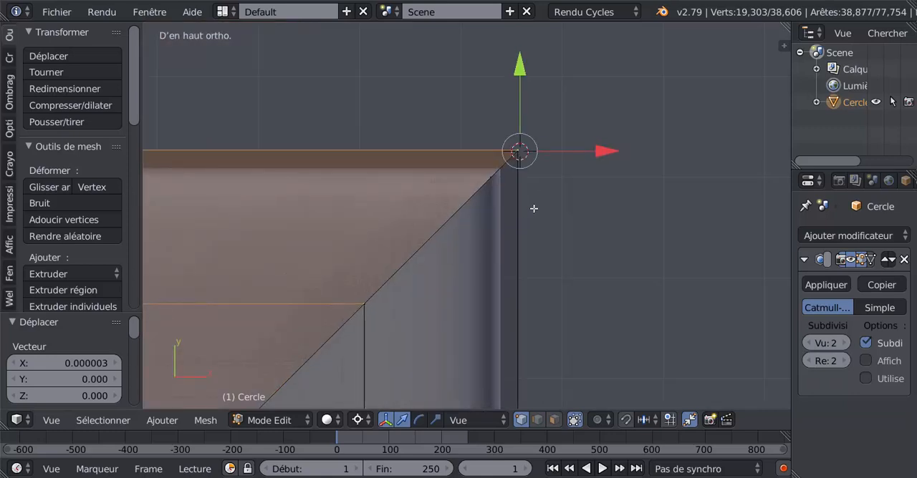
key(KP_6)
key(KP_4)
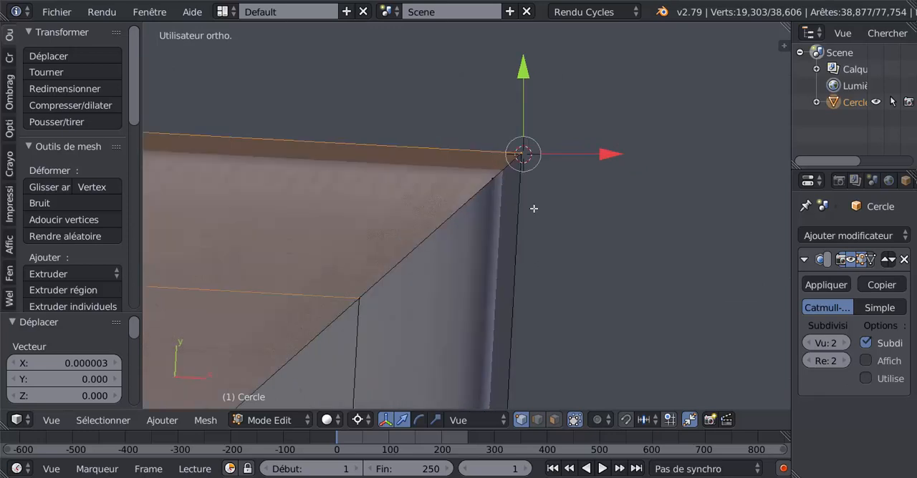
key(KP_1)
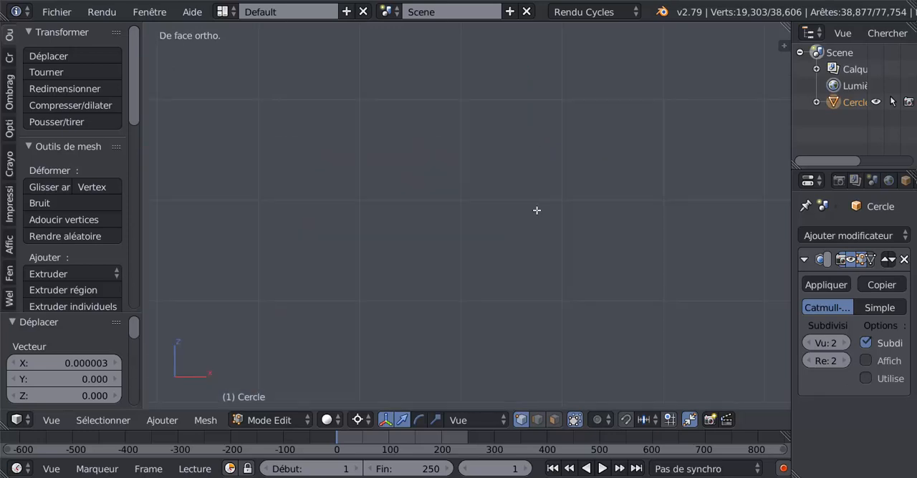
scroll(550, 232, down, 2)
shift+middle_drag(501, 242, 618, 75)
shift+middle_drag(583, 229, 495, 129)
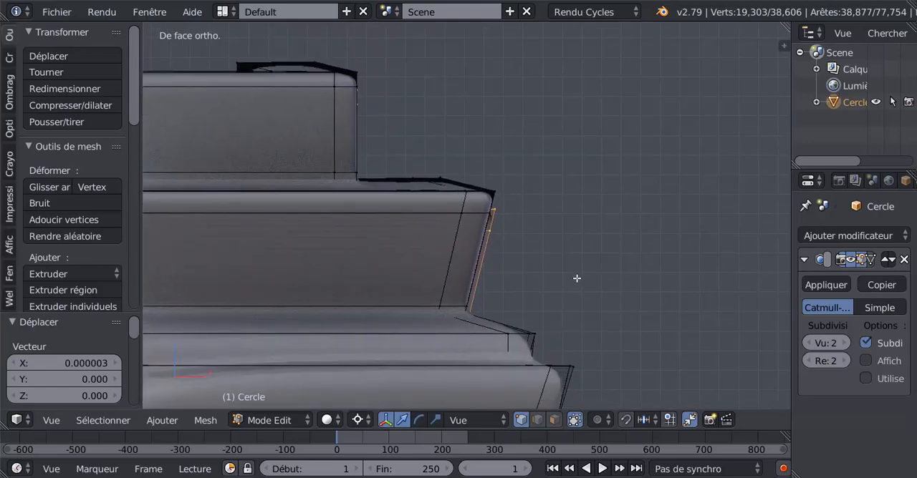
middle_drag(576, 278, 371, 277)
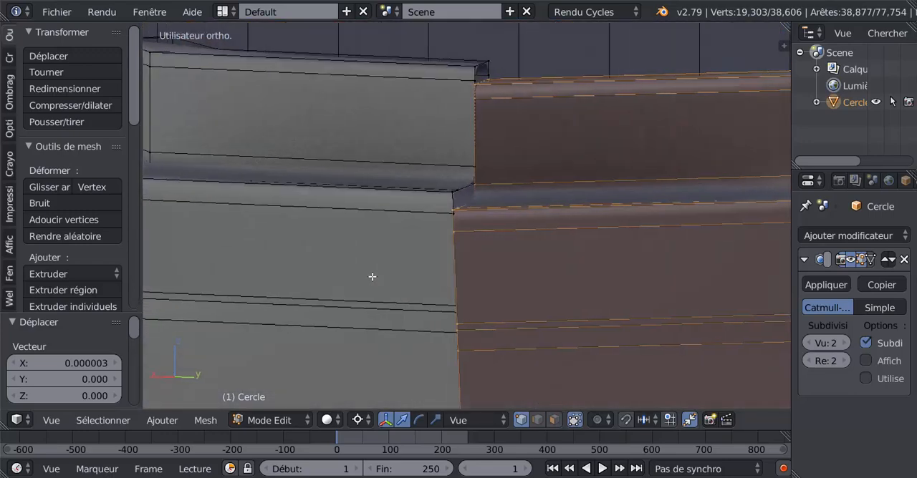
Step: In left view, place the 3D cursor above the cornice ledge and raise the duplicate about 0.003
key(ctrl+KP_3)
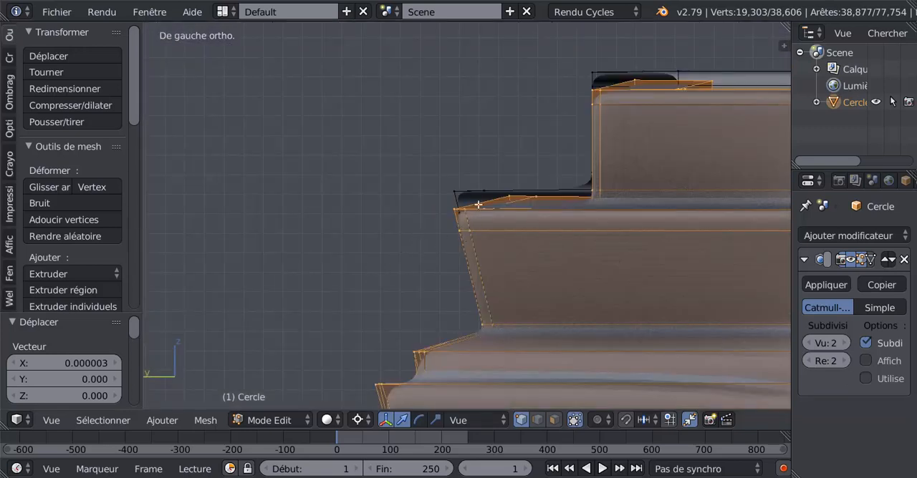
click(493, 166)
drag(492, 81, 497, 76)
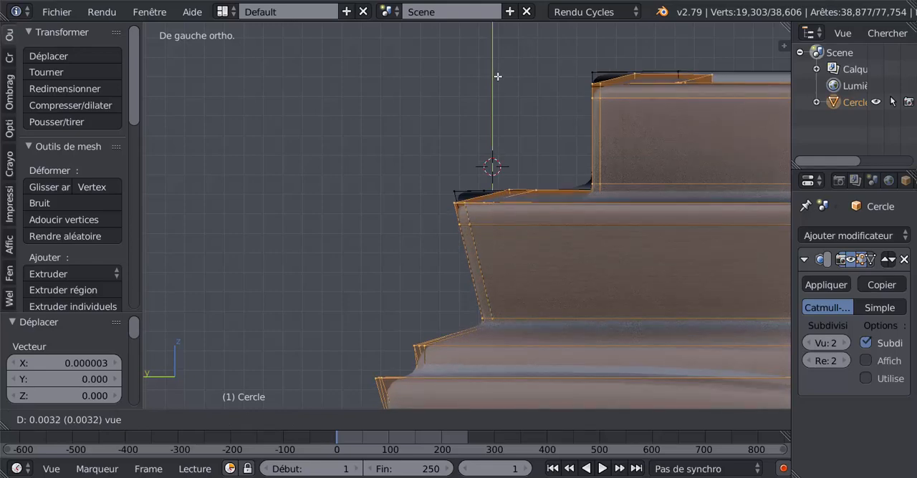
Step: Raise the duplicate a further 0.006 along the view's vertical axis to match the original's ledge height
middle_drag(400, 123, 469, 147)
drag(436, 108, 447, 89)
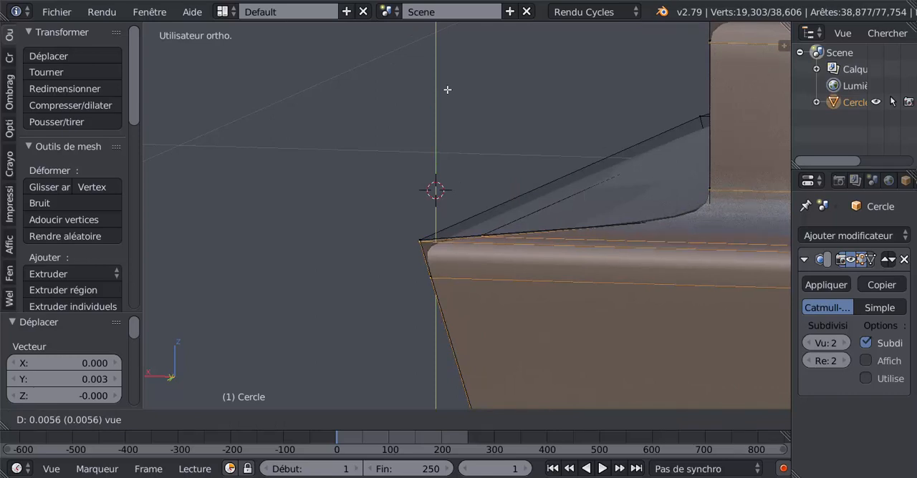
drag(447, 88, 448, 91)
Step: Set the transform orientation to Global for aligning the duplicate at the mitred corner
middle_drag(393, 115, 433, 165)
scroll(438, 230, up, 7)
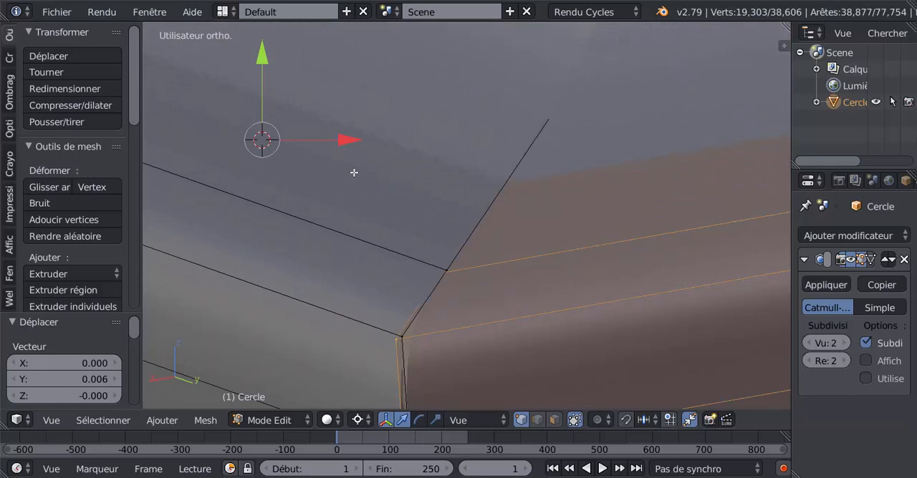
scroll(371, 190, down, 3)
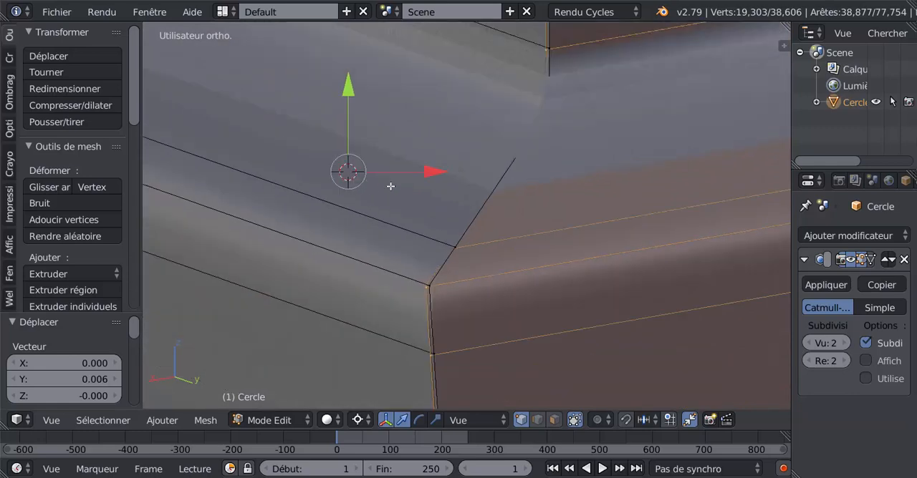
middle_drag(389, 186, 399, 204)
click(476, 425)
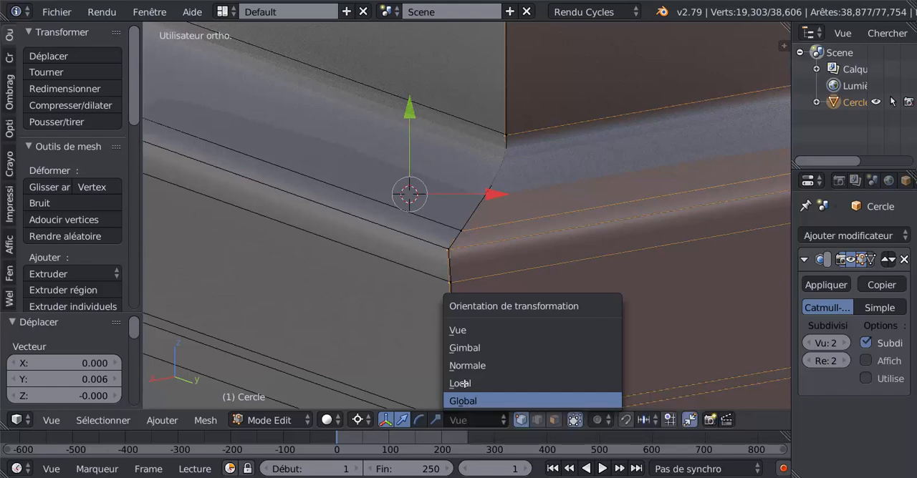
click(466, 401)
middle_drag(451, 321, 432, 254)
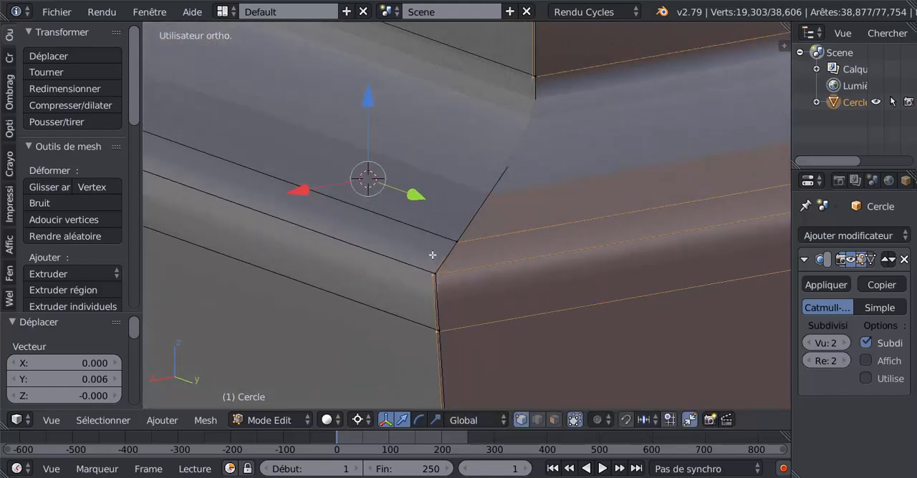
Step: Move the duplicate about 0.000913 along the global Y axis to close the gap at the mitred corner
drag(416, 196, 421, 187)
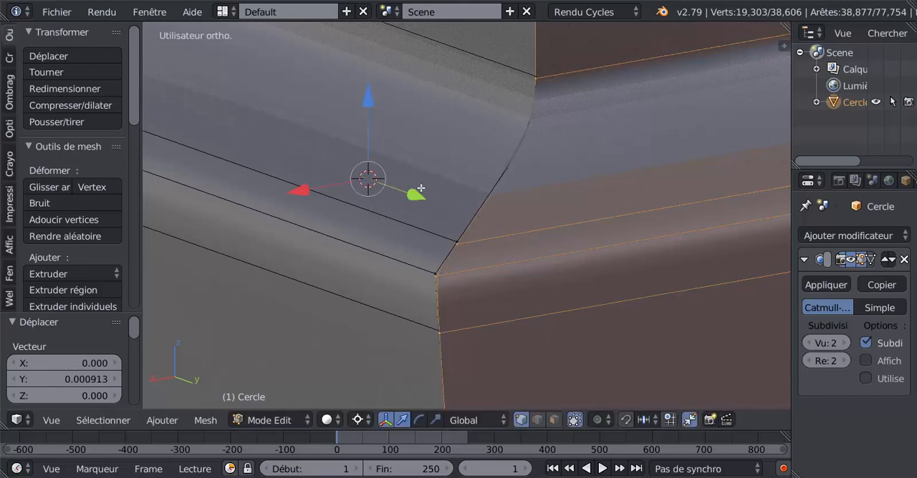
scroll(417, 249, down, 8)
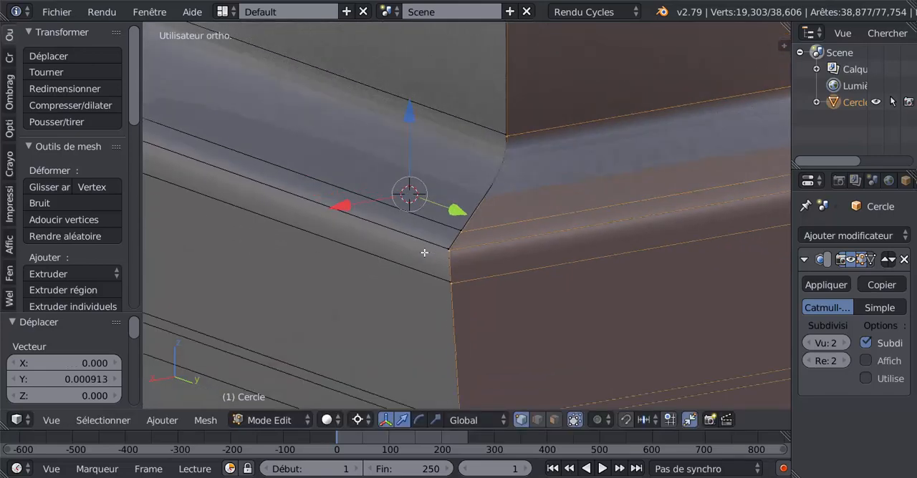
scroll(478, 283, down, 2)
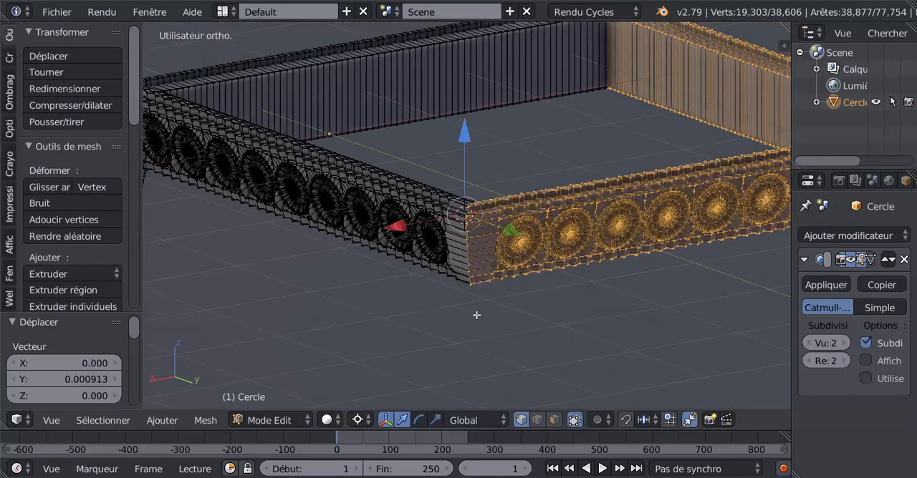
scroll(489, 356, up, 2)
middle_drag(490, 356, 499, 349)
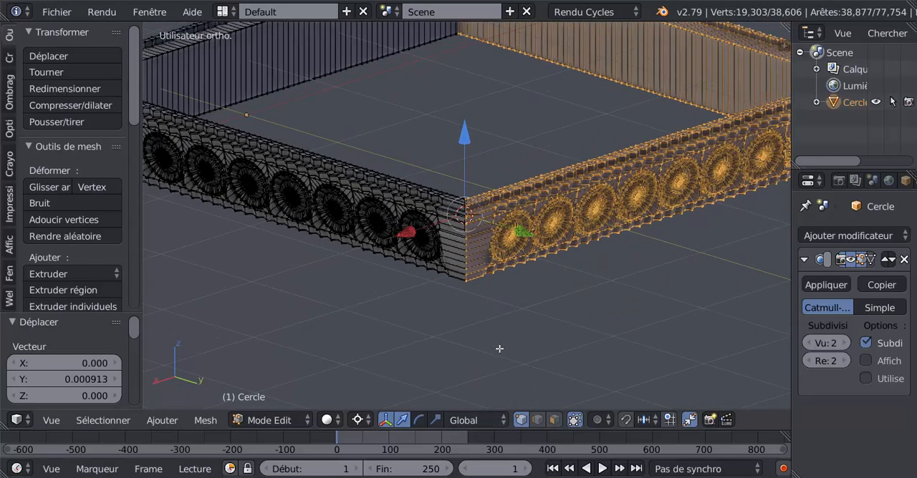
Step: Delete the duplicate's vertices and select the whole remaining L-shaped piece in top view
key(x)
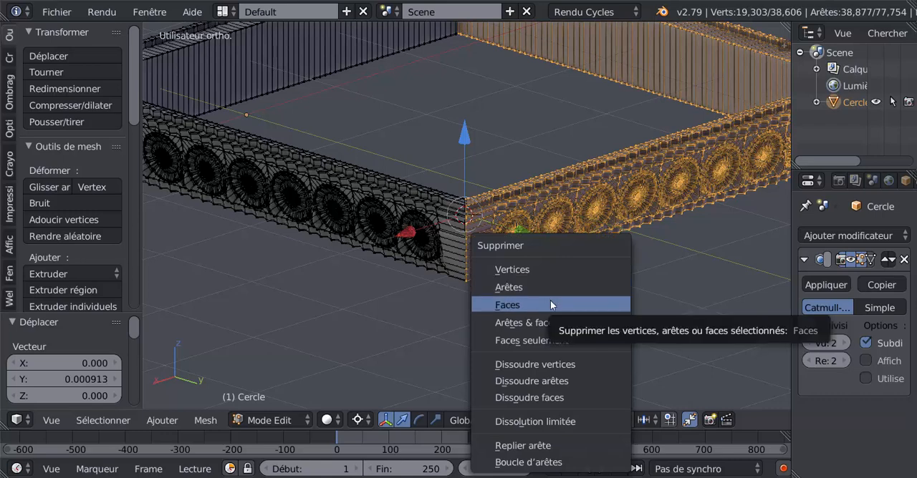
click(535, 268)
key(KP_7)
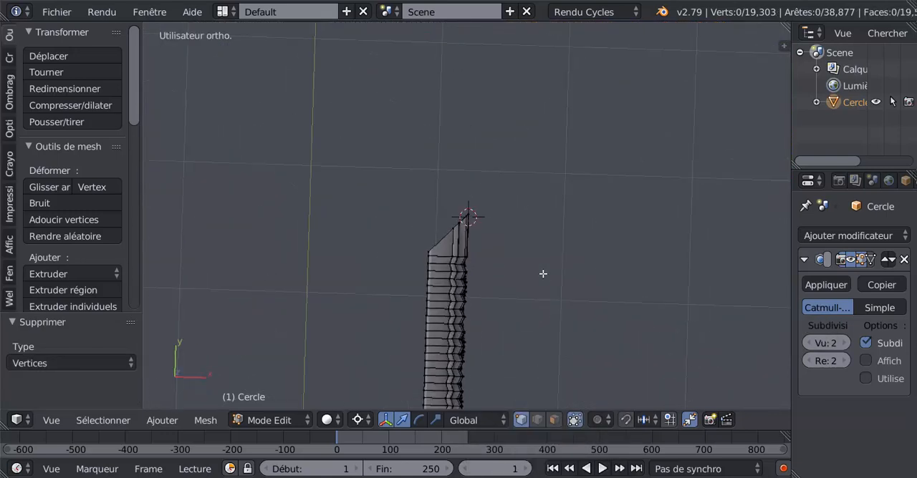
scroll(543, 299, down, 4)
shift+middle_drag(546, 300, 602, 289)
key(a)
key(a)
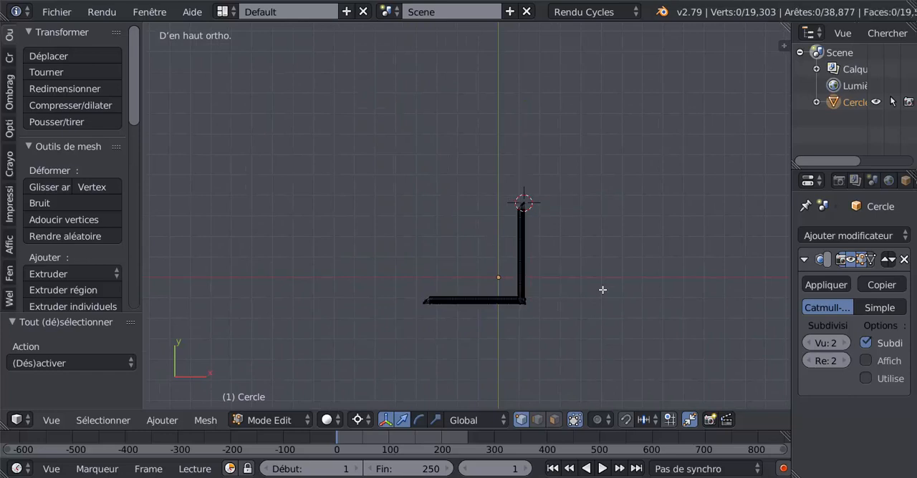
key(a)
scroll(614, 334, up, 2)
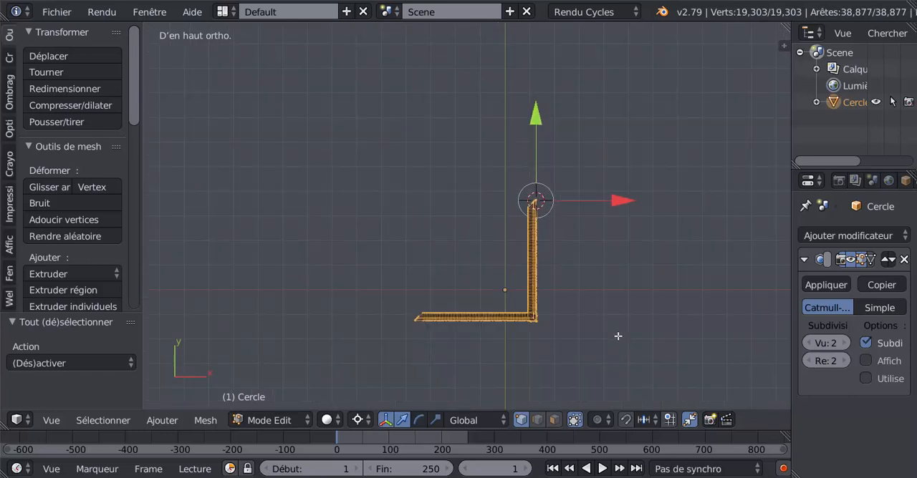
Step: Try to duplicate the L-shaped piece in place and rotate it 180° about the global Z axis
key(shift+d)
key(Escape)
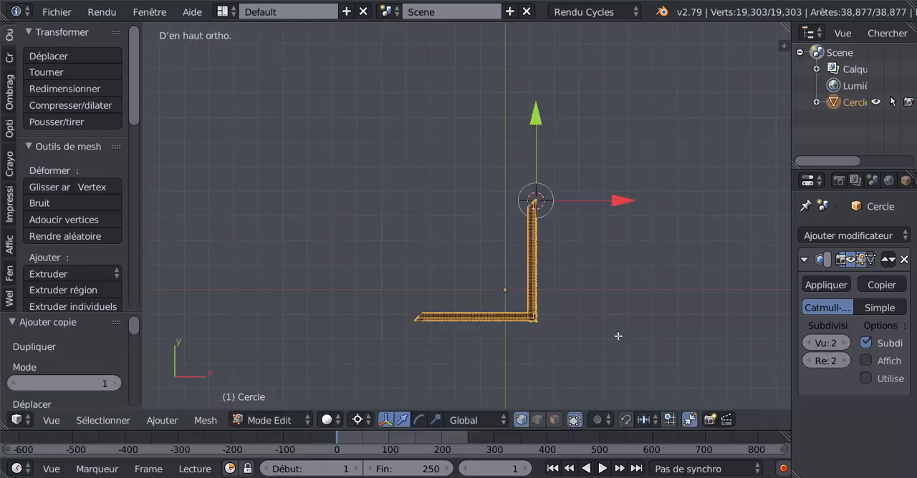
key(r)
text(z)
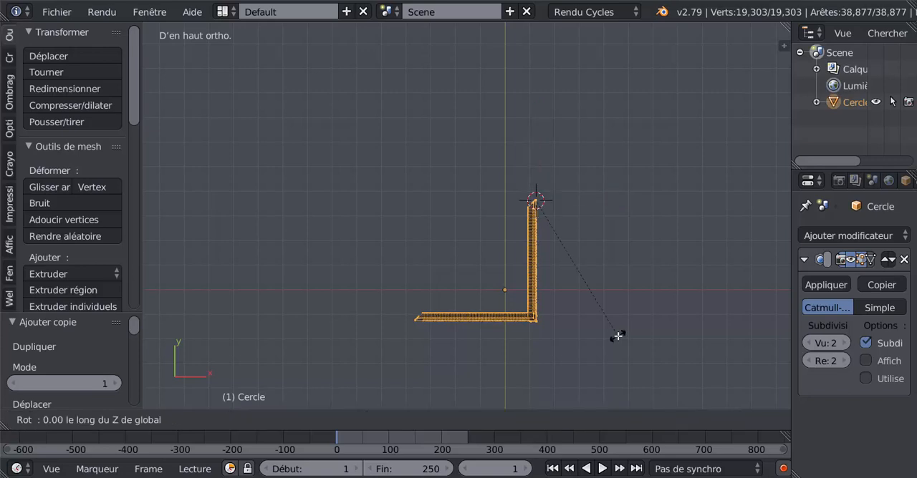
text(180)
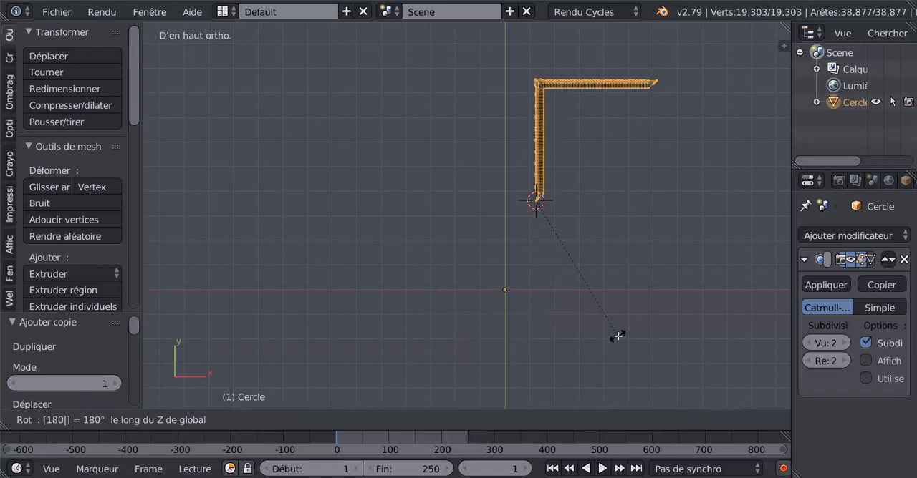
key(Return)
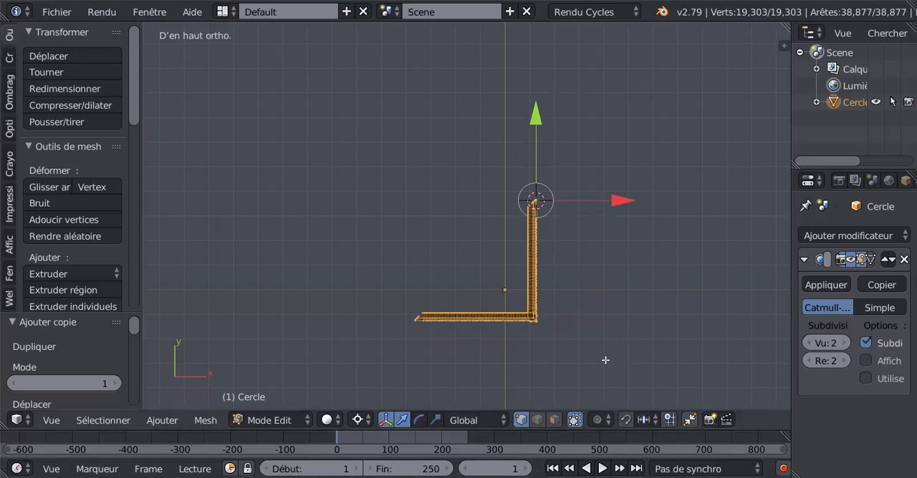
Step: Make an in-place duplicate of the L-shaped piece and turn the copy 180° around global Z at the 3D cursor
key(shift+d)
key(Escape)
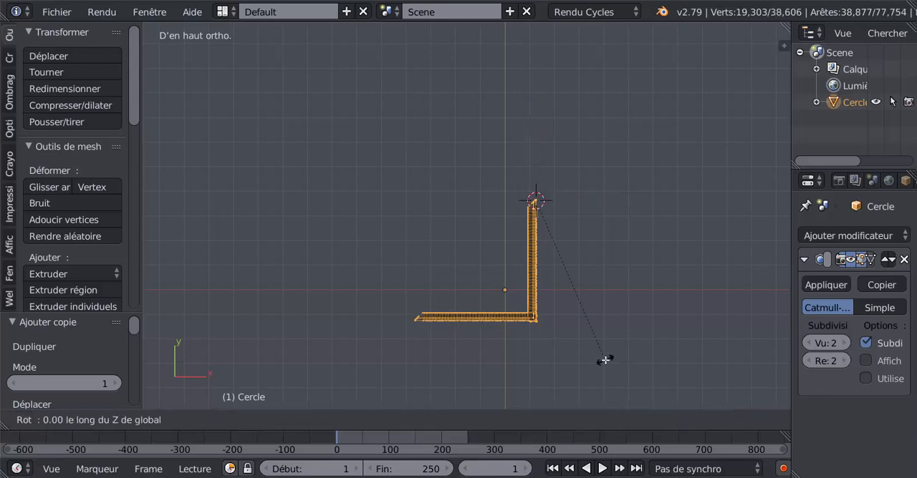
text(180)
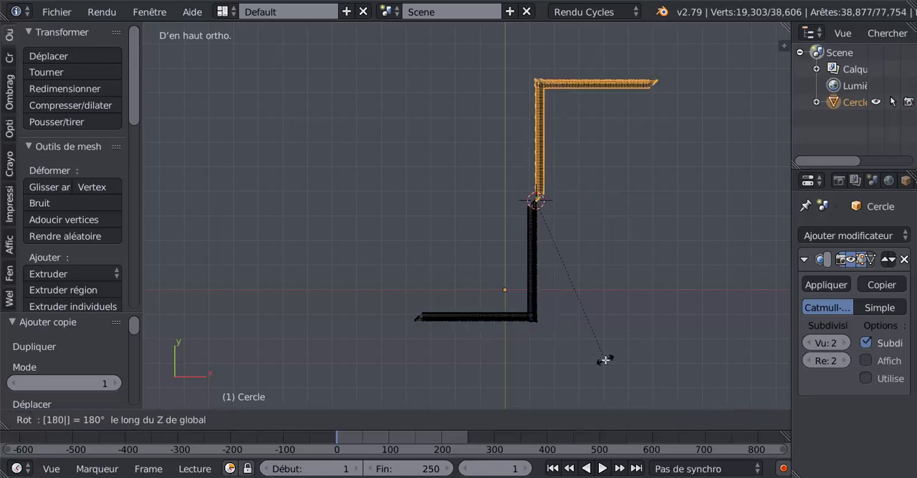
key(Return)
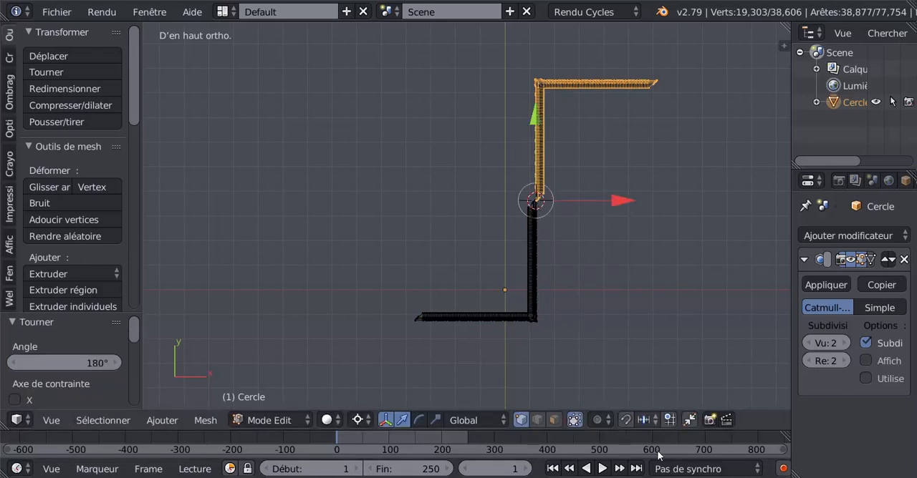
Step: Move the rotated copy about -4.556 along the X axis so that it faces the original piece
key(g)
key(x)
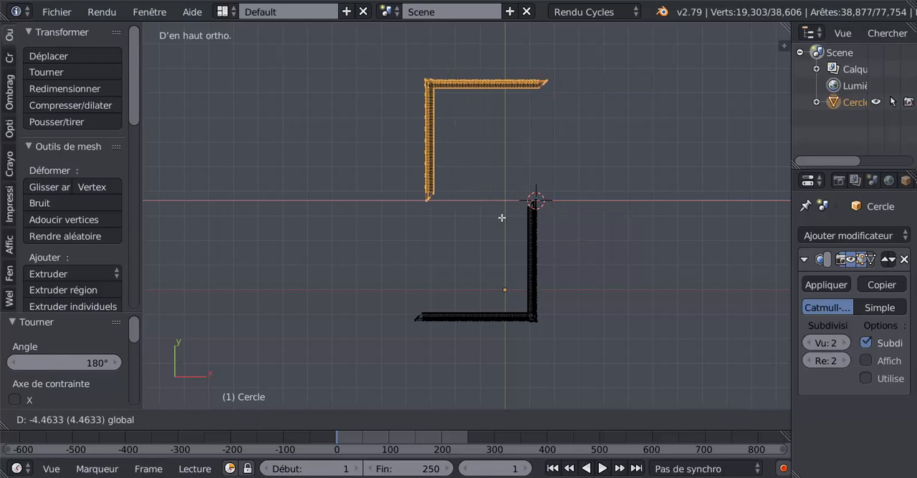
click(491, 181)
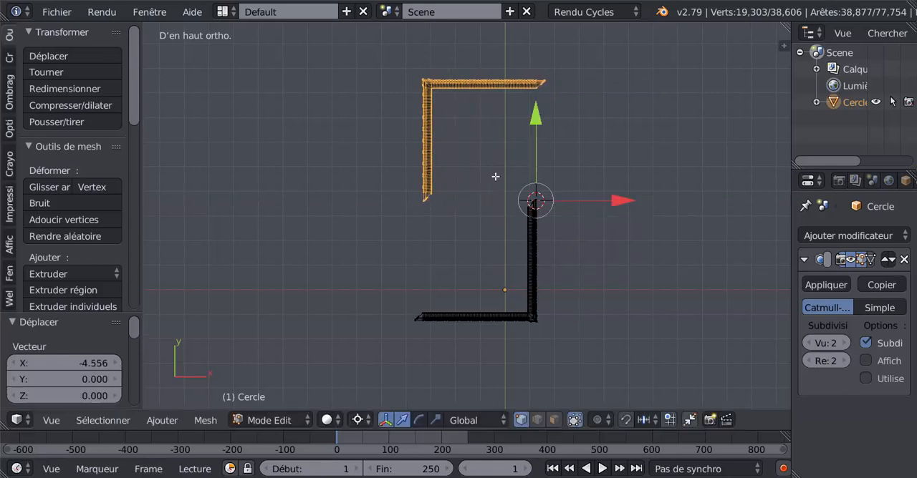
Step: Set the pivot point to Barycentre and bring the copy nearer the original by about -4.138 in Y and -0.442 in X
click(357, 419)
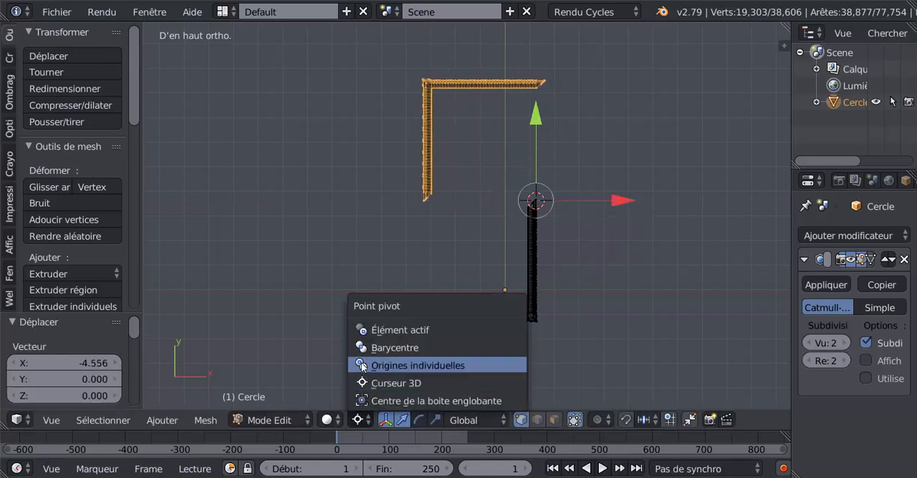
click(373, 349)
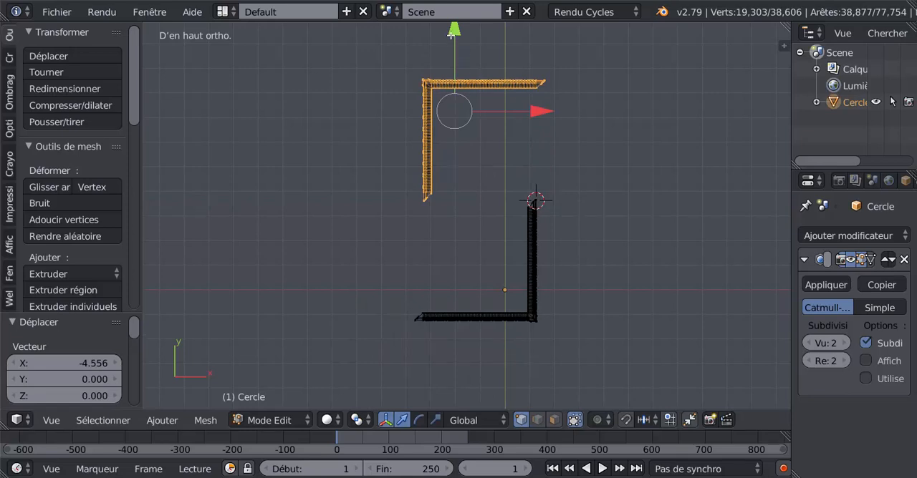
drag(453, 38, 462, 144)
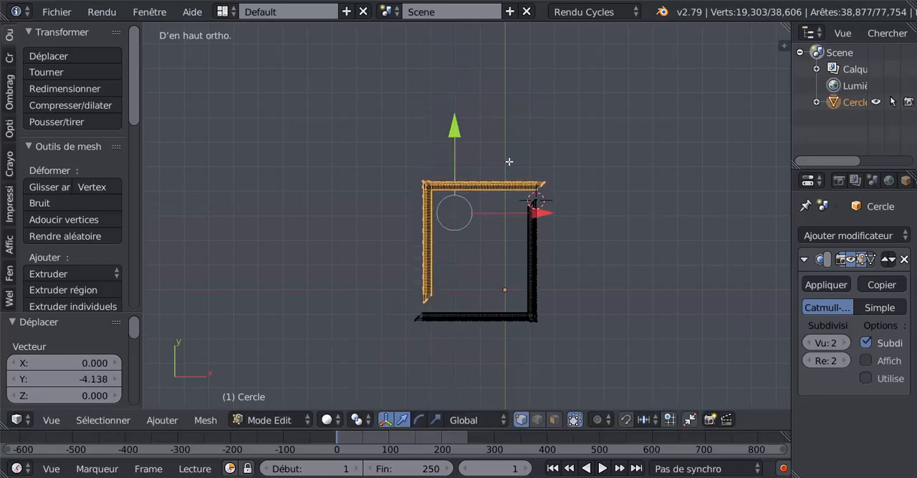
mouse_move(542, 212)
mouse_down()
mouse_move(520, 221)
mouse_move(530, 221)
mouse_up()
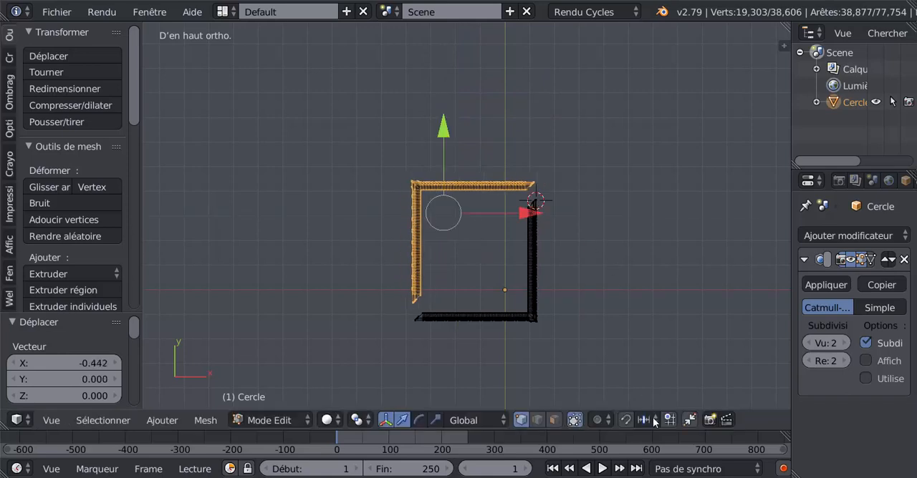
Step: Switch the pivot point back to Curseur 3D for close alignment at the open corner
scroll(623, 287, up, 5)
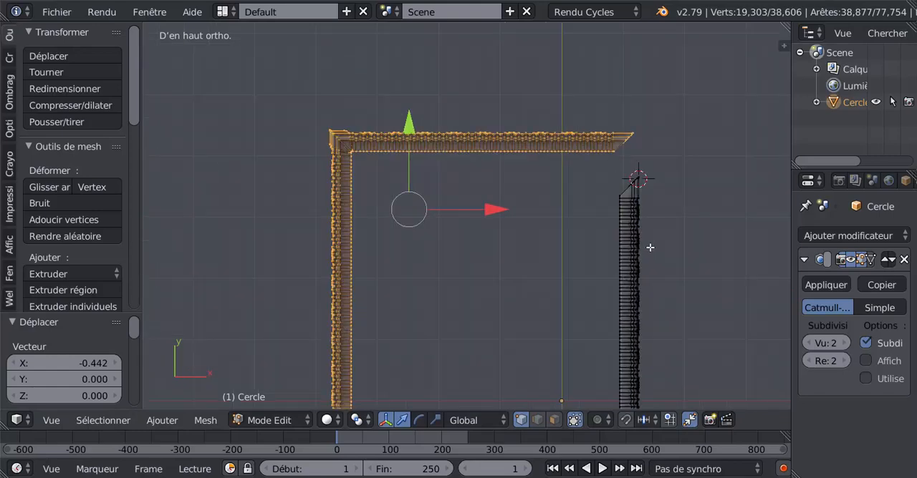
shift+middle_drag(648, 245, 471, 303)
scroll(477, 294, up, 4)
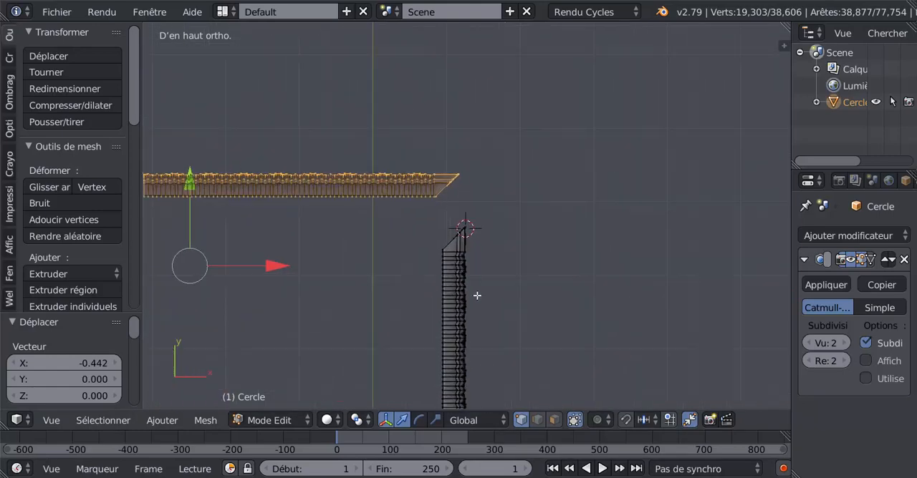
click(356, 420)
click(373, 384)
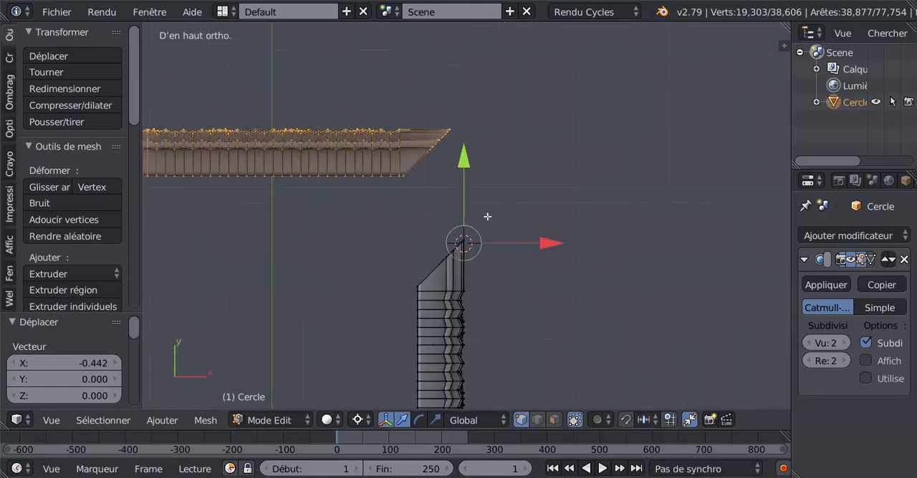
Step: Place the 3D cursor beside the copy's mitred end and move the copy about -0.726 along Y to the original's tip
scroll(487, 213, up, 3)
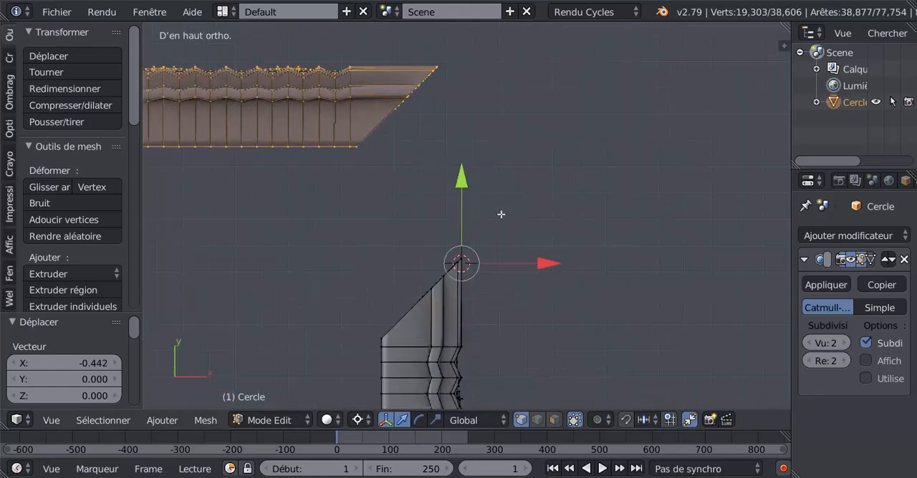
click(429, 111)
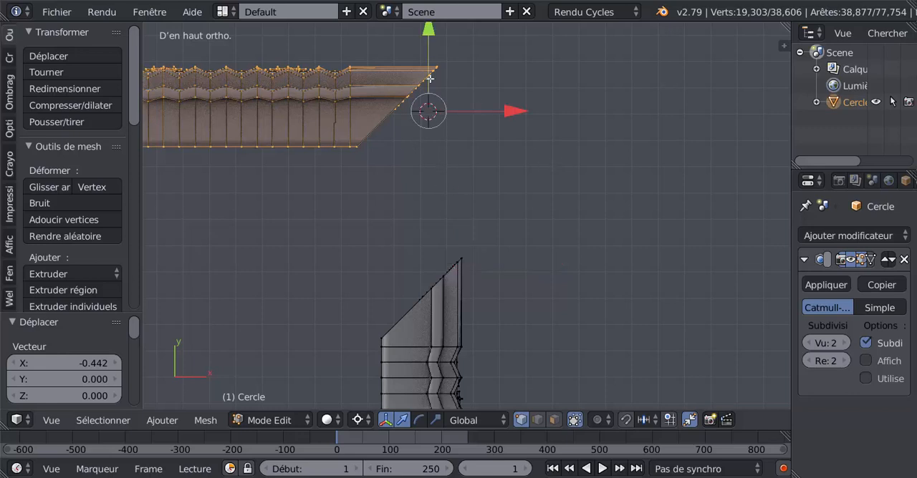
key(g)
key(y)
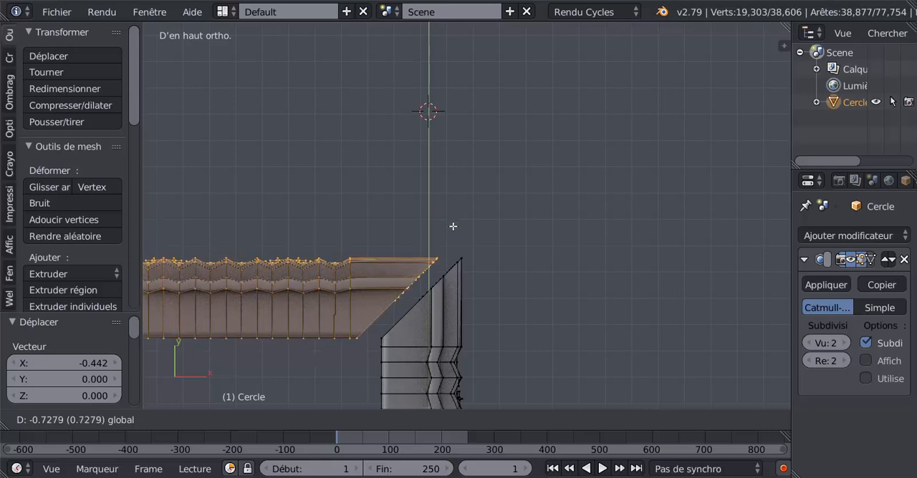
click(453, 219)
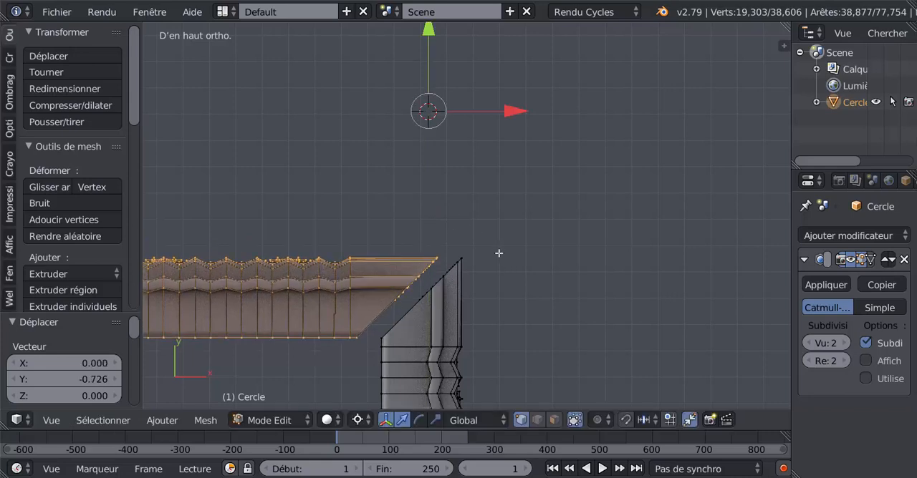
Step: Place the 3D cursor beside the corner tip and move the copy about 0.087 along X toward the original's mitre
scroll(512, 198, up, 5)
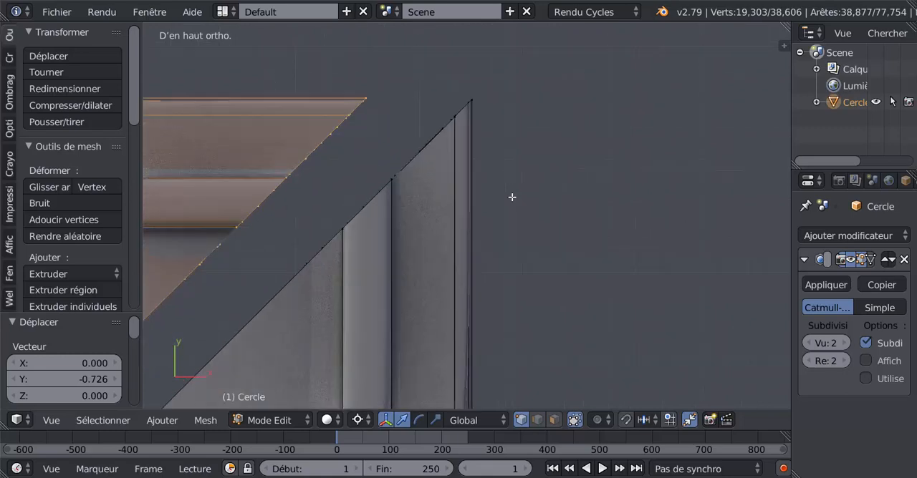
click(511, 179)
drag(601, 180, 695, 180)
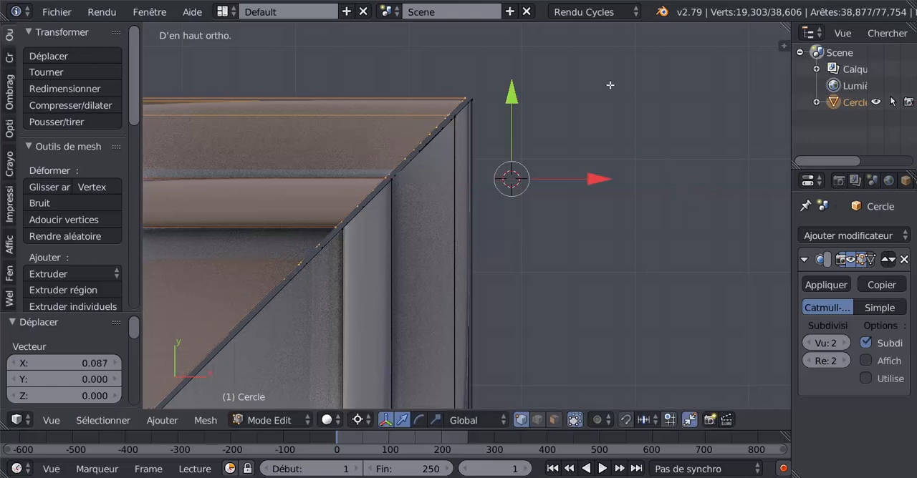
Step: Reposition the 3D cursor next to the corner tip and shift the copy a further 0.006 or so along X
shift+middle_drag(610, 85, 602, 153)
scroll(538, 162, up, 4)
shift+middle_drag(538, 150, 566, 238)
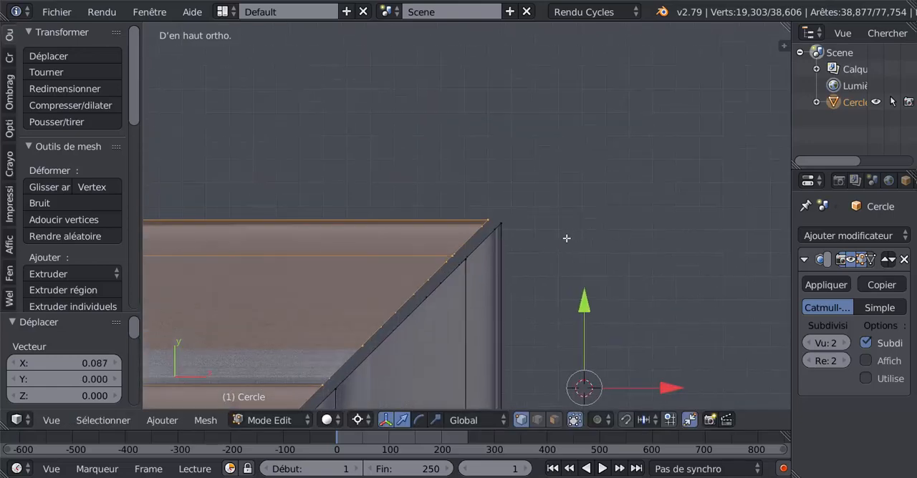
scroll(566, 238, up, 3)
click(571, 232)
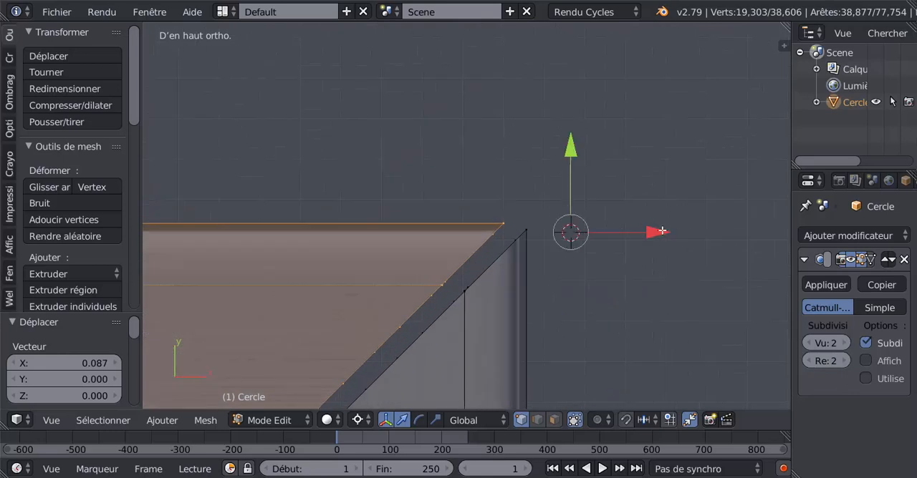
drag(668, 233, 681, 235)
Step: Move the copy about -0.002 along Y so its mitred end meets the original's corner tip
shift+middle_drag(598, 224, 530, 197)
scroll(534, 125, up, 3)
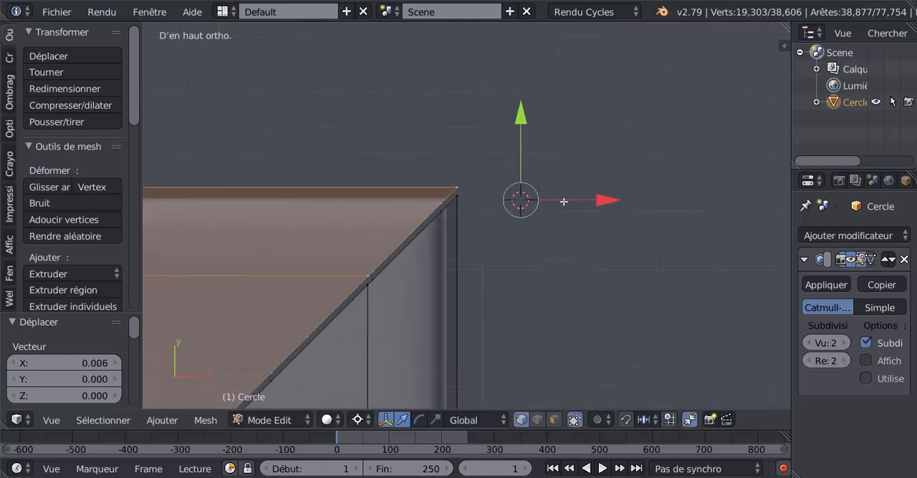
scroll(530, 125, up, 1)
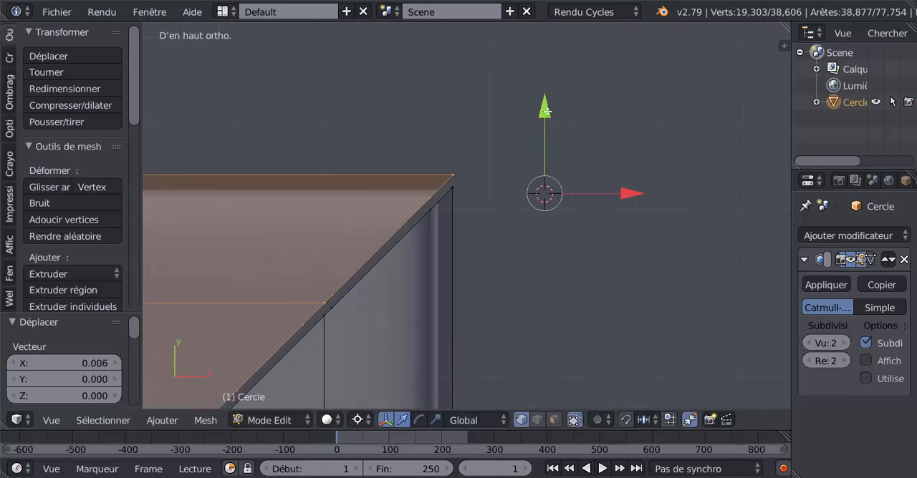
key(g)
key(y)
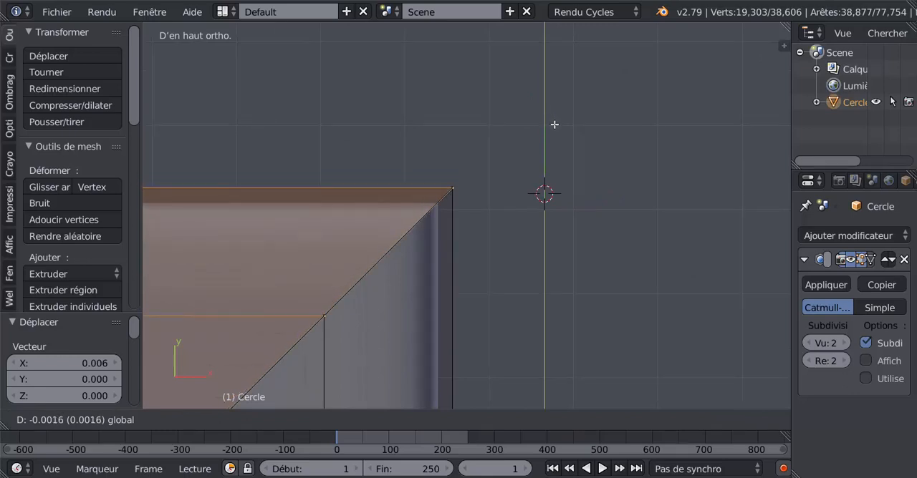
click(554, 125)
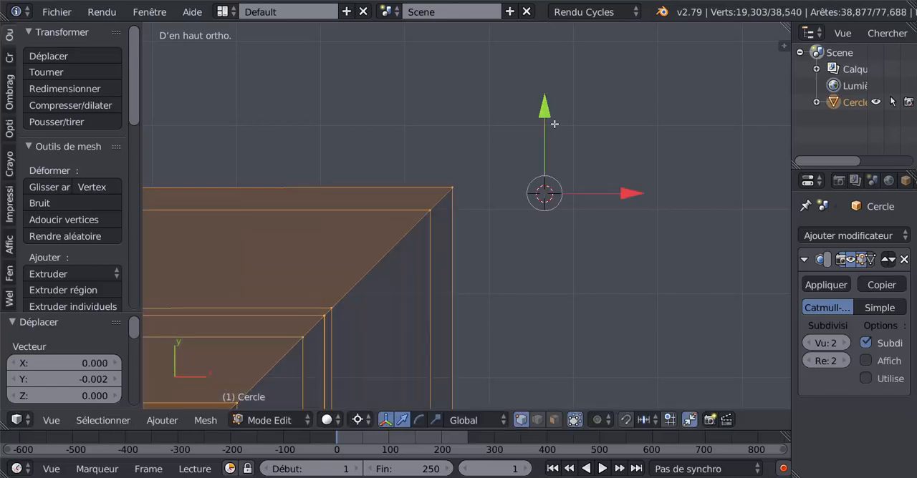
Step: Add a loop cut on each side of the newly joined corner and slide both close to the mitre edge
scroll(561, 135, down, 5)
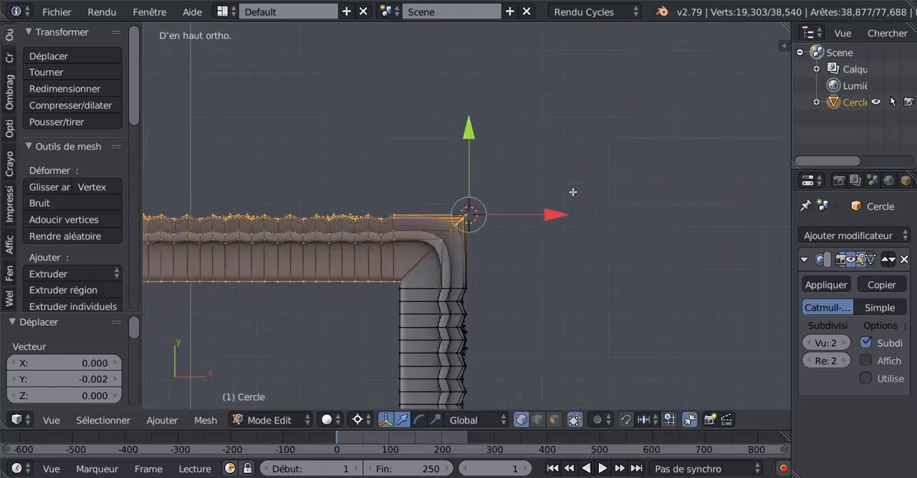
scroll(573, 192, down, 2)
middle_drag(549, 253, 449, 209)
scroll(443, 224, up, 3)
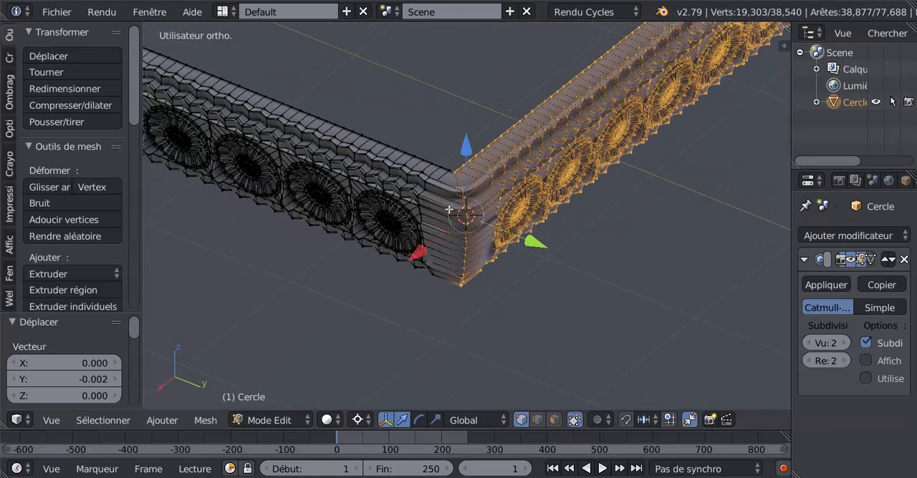
scroll(449, 209, up, 3)
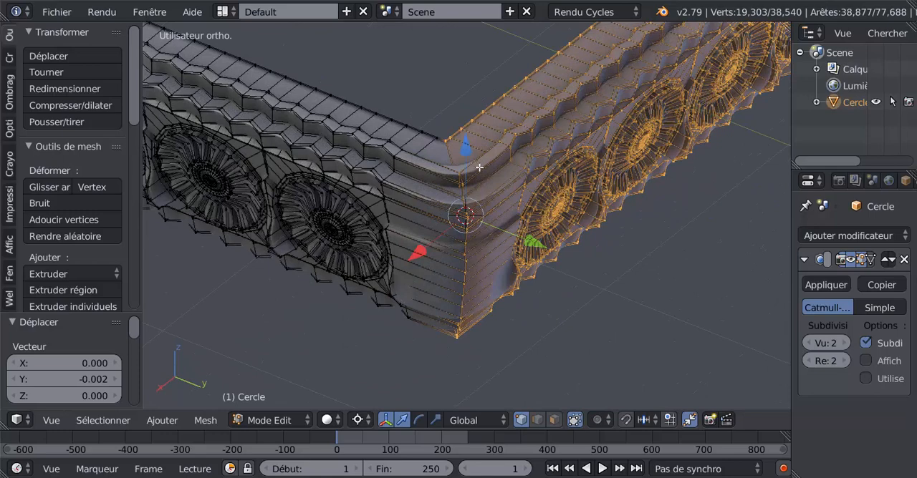
key(ctrl+r)
click(468, 179)
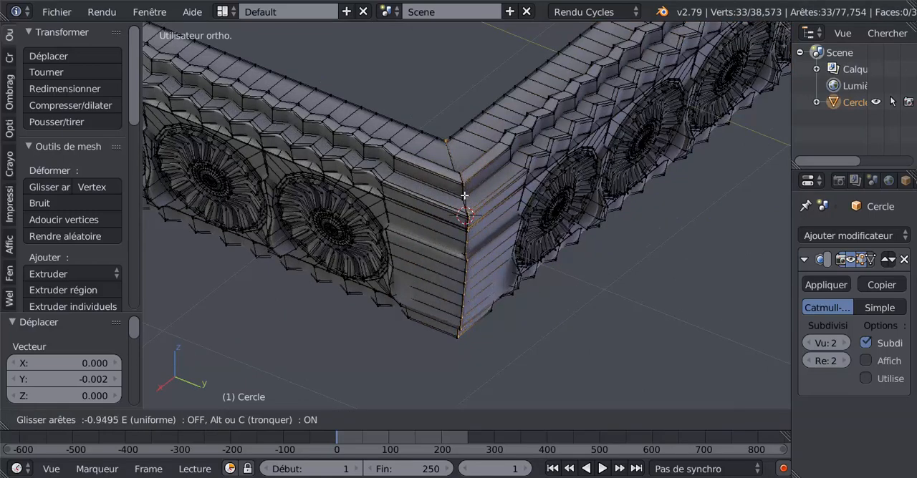
click(464, 204)
key(ctrl+r)
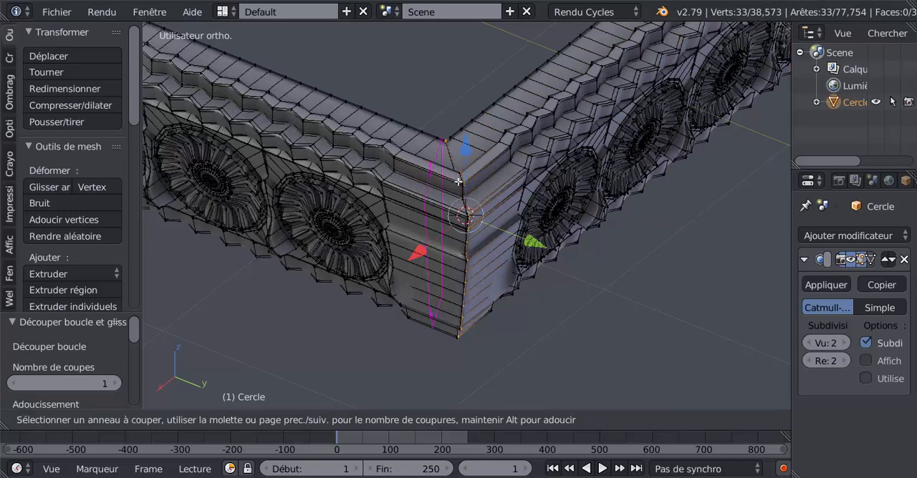
click(458, 182)
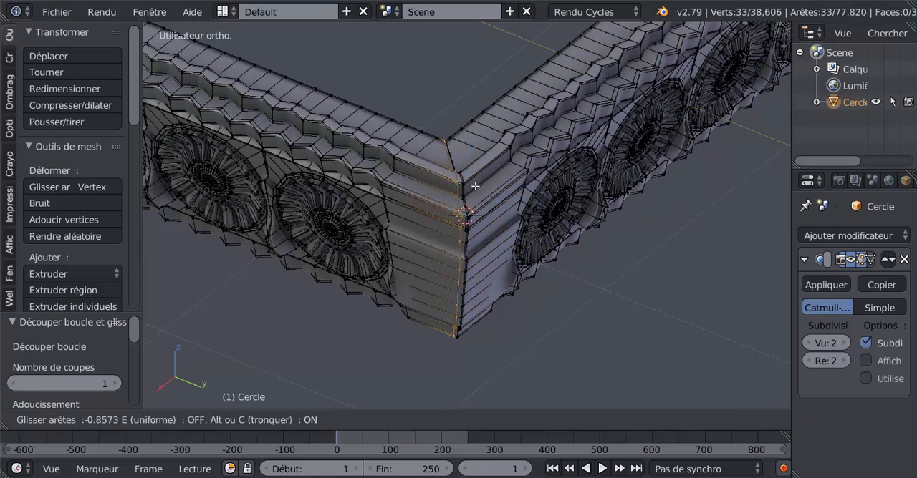
click(474, 186)
Step: Add a loop cut on each side of the opposite footless corner and slide both tight against its mitre edge
middle_drag(475, 186, 519, 299)
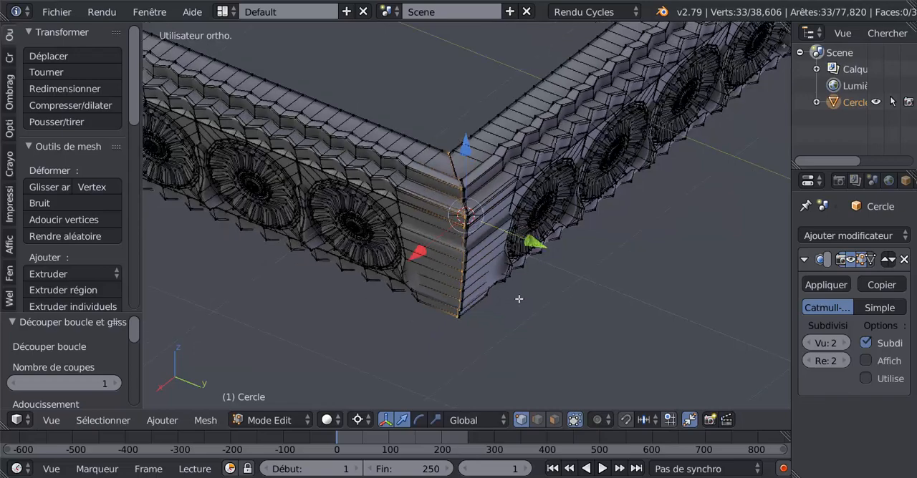
scroll(518, 299, down, 3)
middle_drag(532, 268, 453, 257)
scroll(542, 284, down, 3)
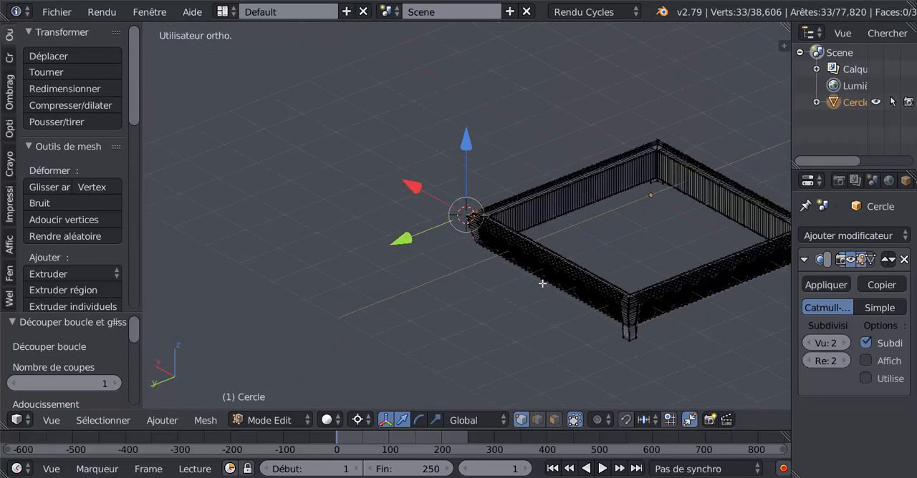
scroll(542, 285, down, 2)
scroll(530, 279, up, 6)
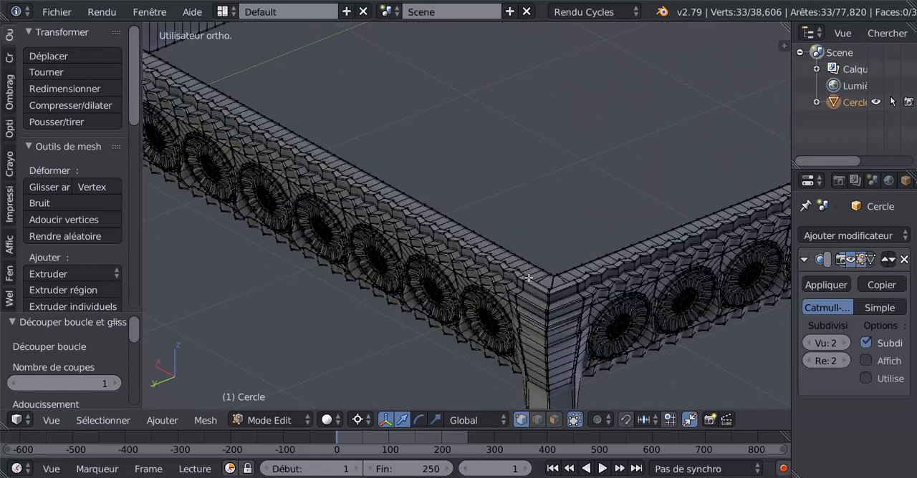
shift+middle_drag(528, 278, 459, 212)
scroll(515, 221, down, 6)
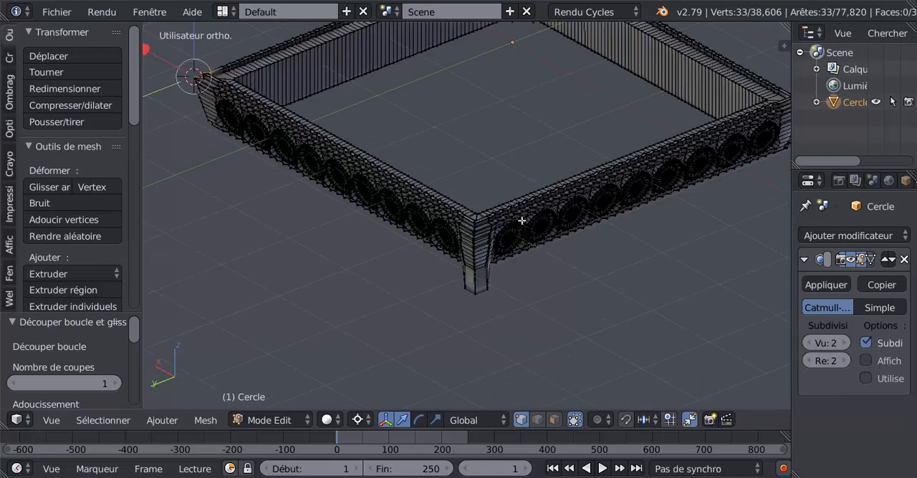
middle_drag(522, 217, 517, 197)
scroll(517, 197, up, 7)
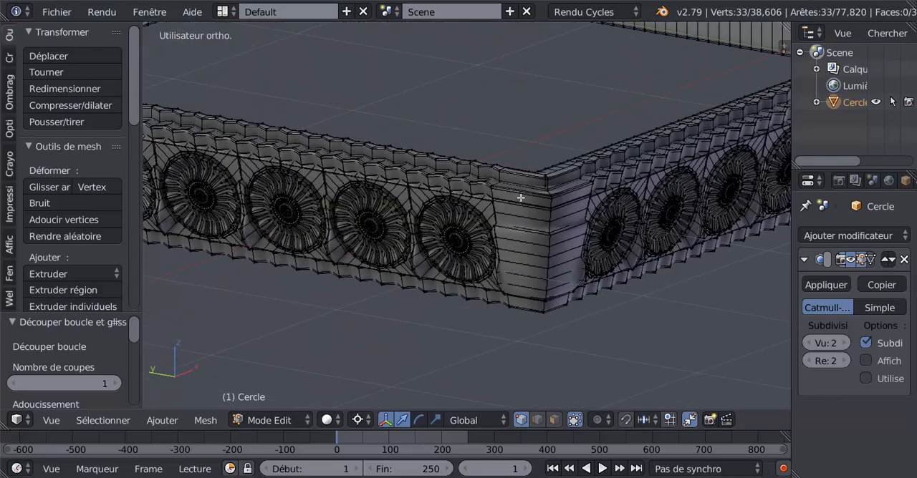
key(ctrl+r)
click(521, 197)
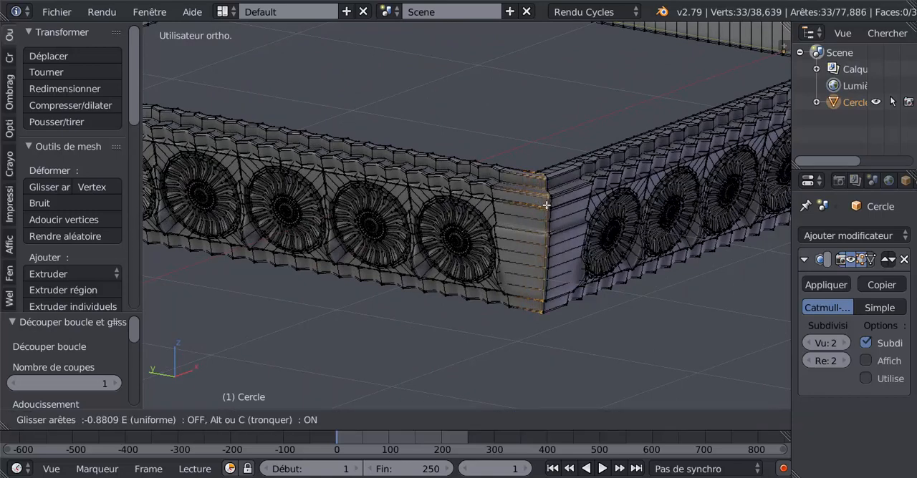
click(546, 201)
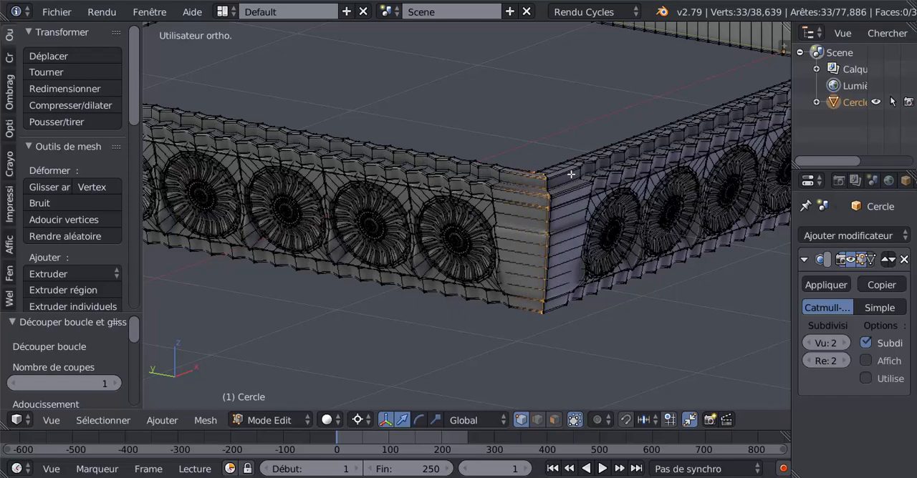
key(ctrl+r)
click(556, 187)
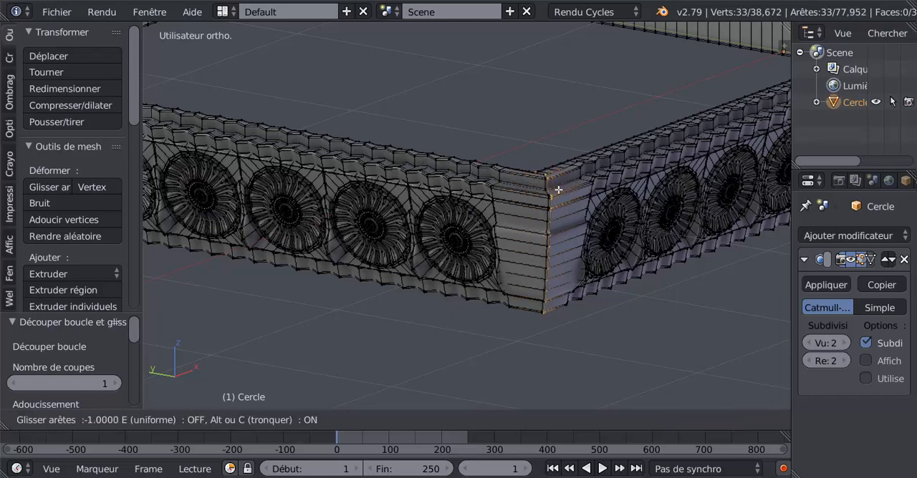
click(560, 188)
Step: Return the frame to Object Mode and check its smoothed corners and sides from around the model
scroll(553, 200, down, 5)
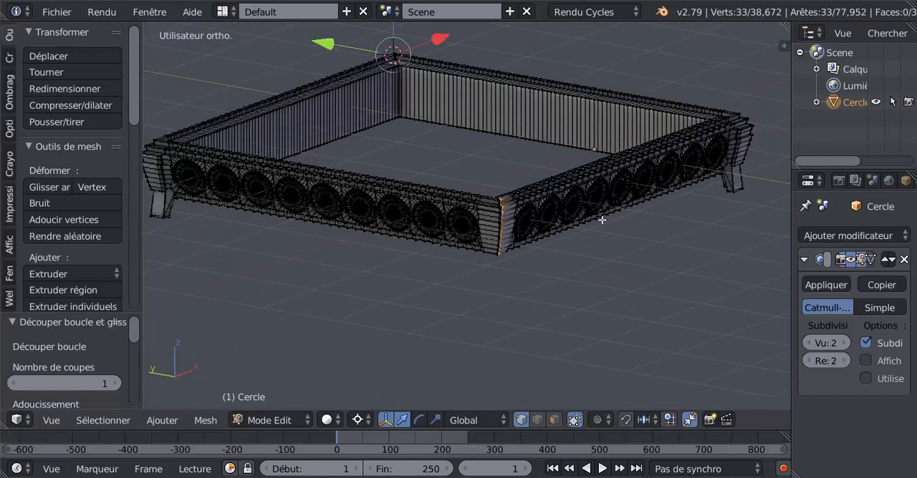
middle_drag(600, 221, 470, 220)
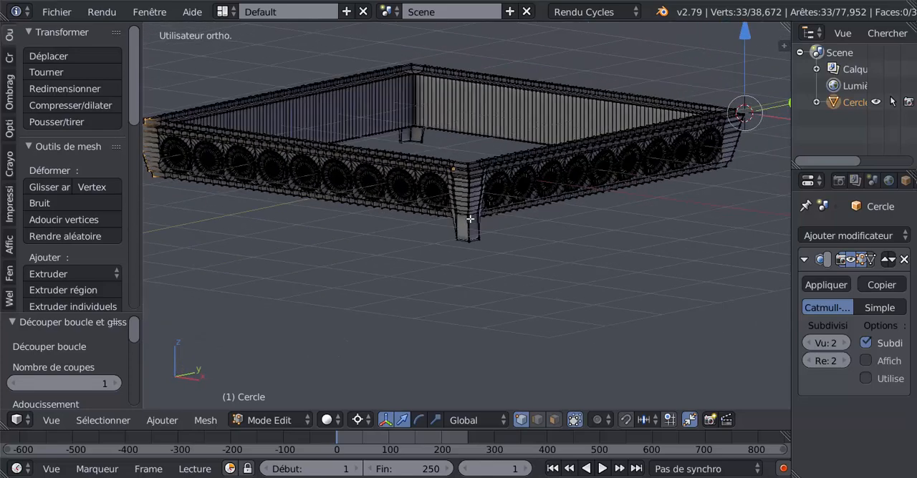
key(Tab)
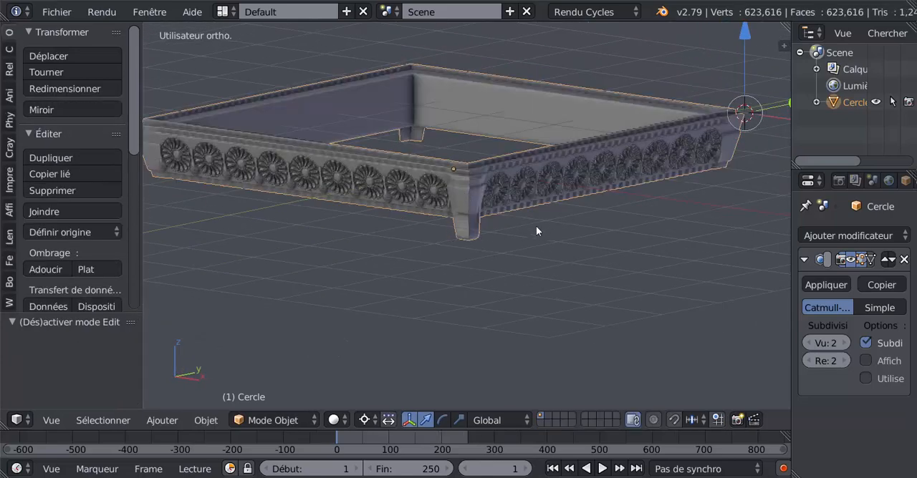
middle_drag(536, 226, 534, 322)
scroll(586, 236, down, 5)
scroll(530, 233, up, 3)
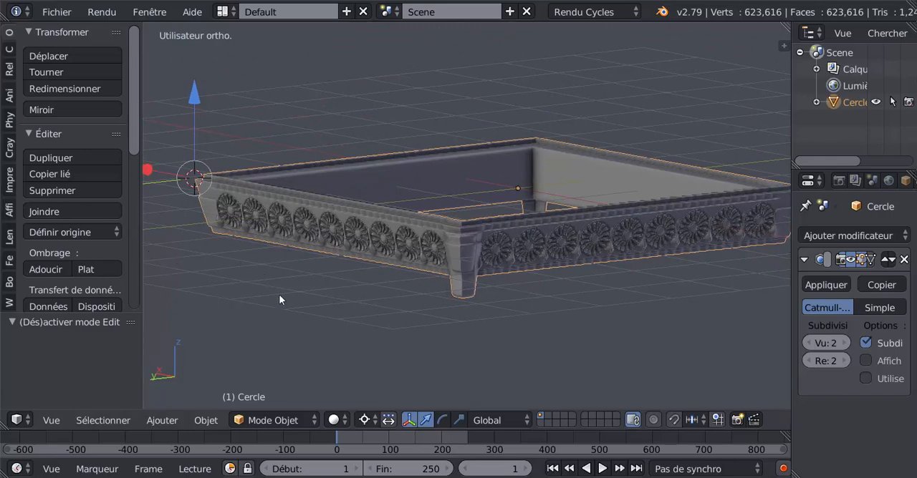
middle_drag(278, 294, 320, 327)
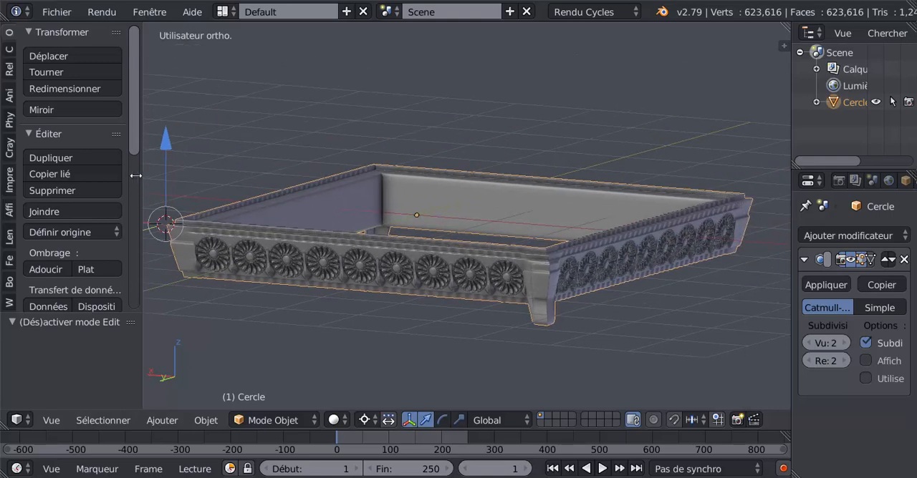
Step: Enlarge the 3D view by narrowing the tool shelf and the properties area beside it
drag(141, 182, 125, 188)
middle_drag(422, 200, 431, 190)
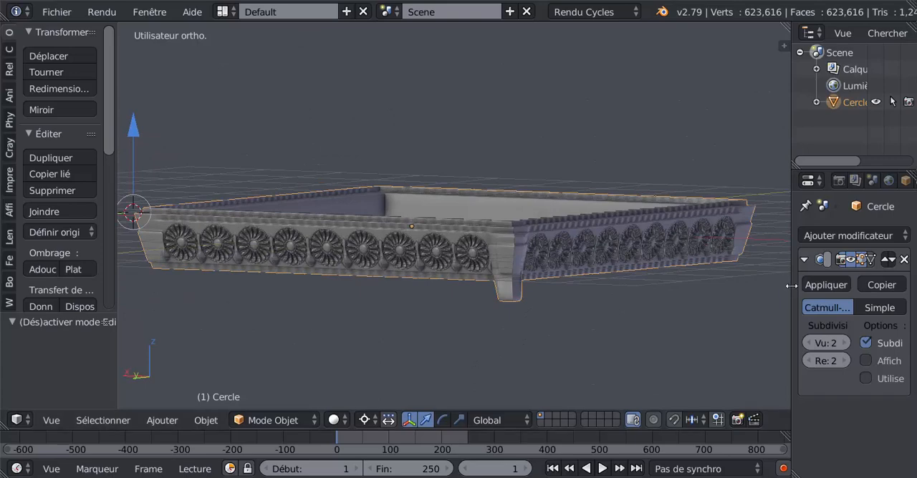
drag(792, 288, 824, 291)
Step: Examine the closed frame's corners, rosettes and square outline up close, from above and in oblique views
middle_drag(716, 300, 557, 303)
scroll(550, 297, up, 6)
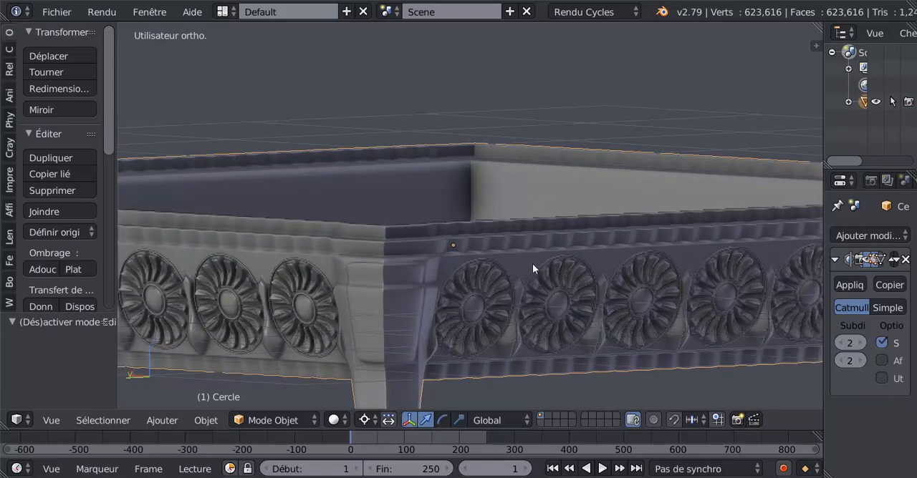
middle_drag(532, 264, 507, 216)
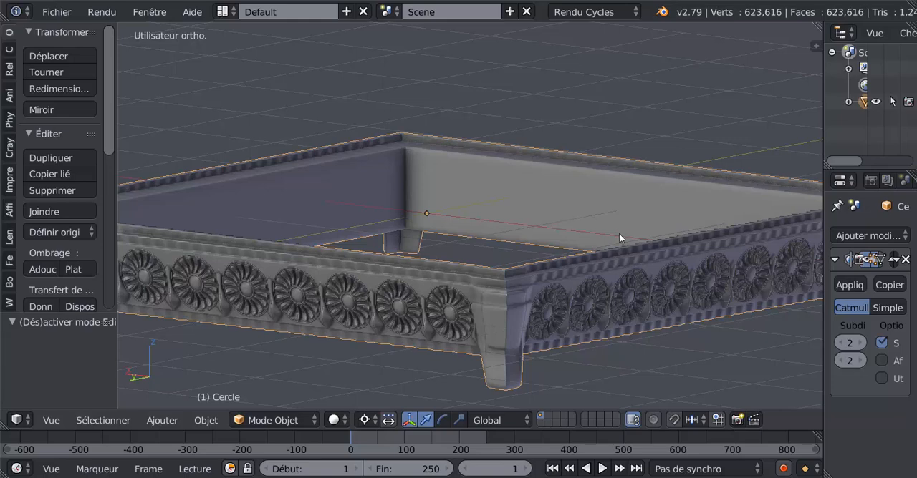
scroll(602, 225, down, 4)
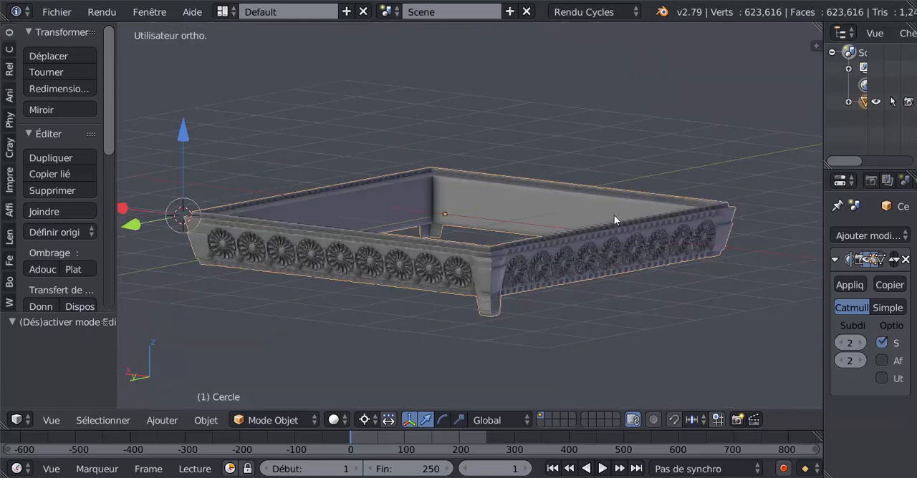
middle_drag(683, 305, 704, 345)
key(KP_7)
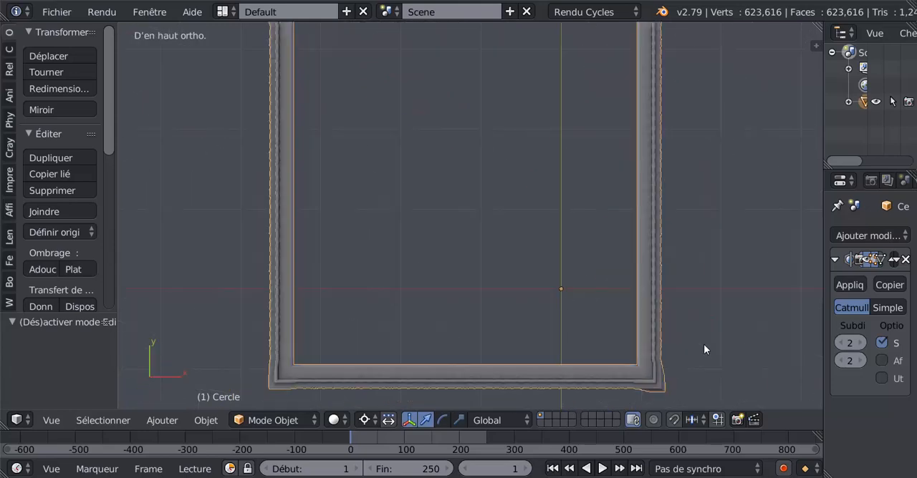
scroll(704, 348, down, 3)
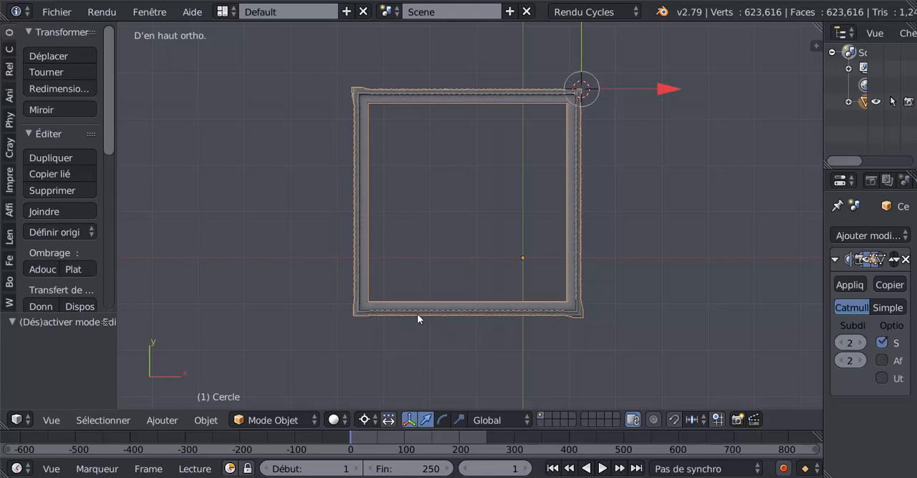
middle_drag(610, 345, 714, 229)
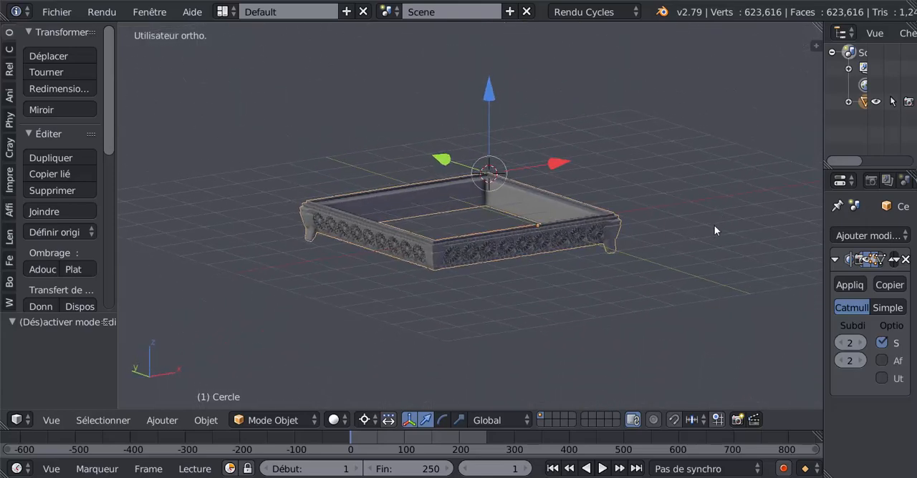
scroll(667, 314, up, 3)
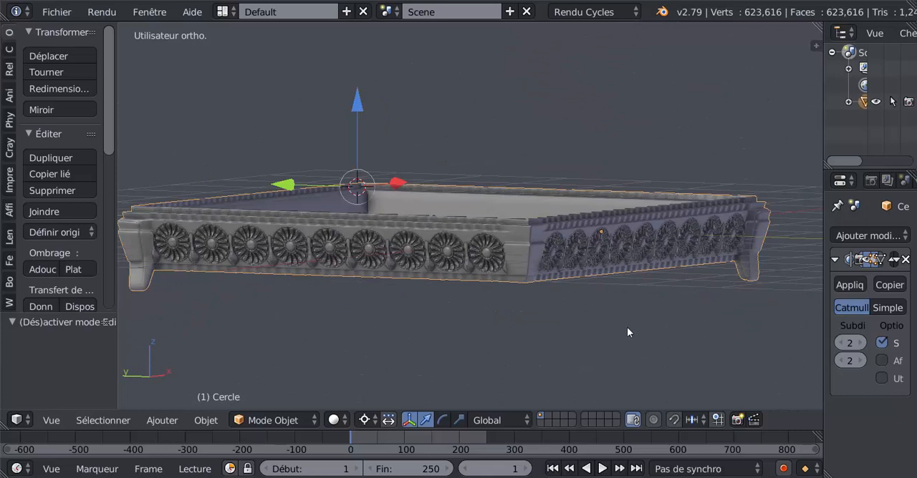